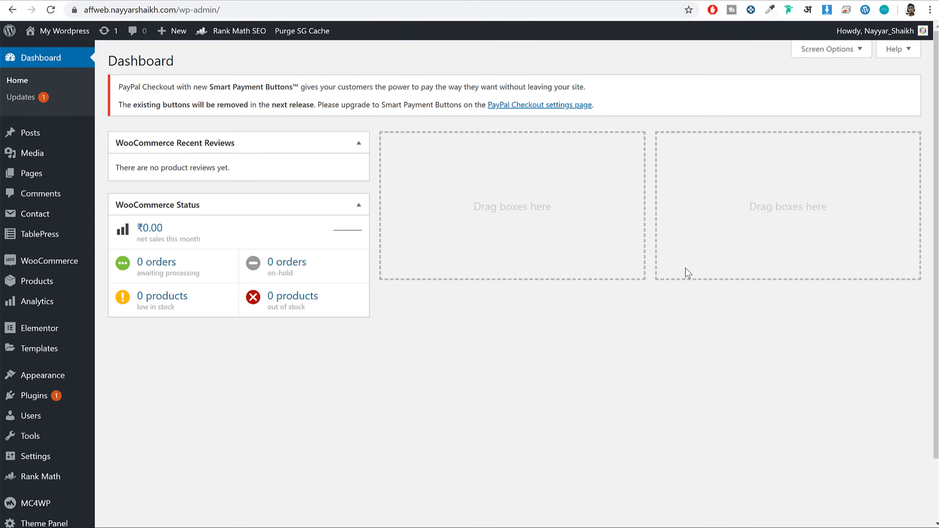
Search the plugins available to add for "seo".
mouse_move(45, 403)
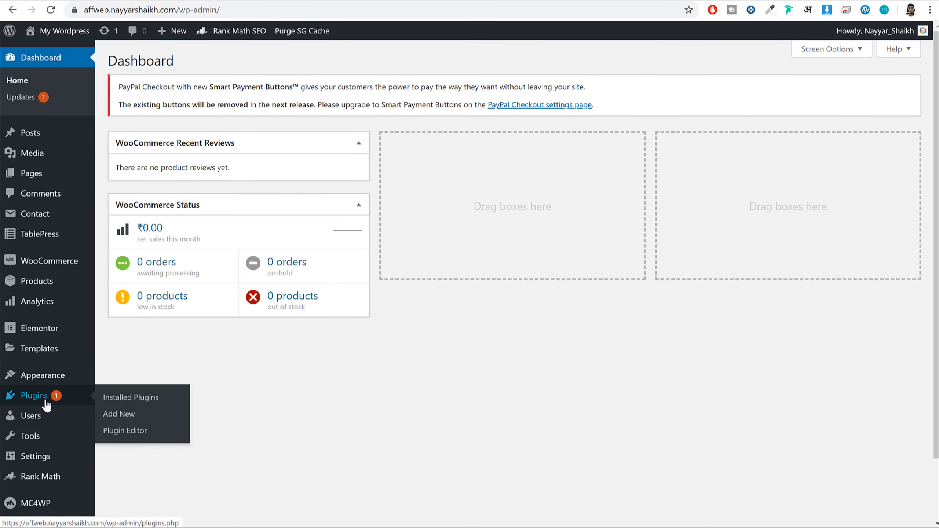
click(120, 420)
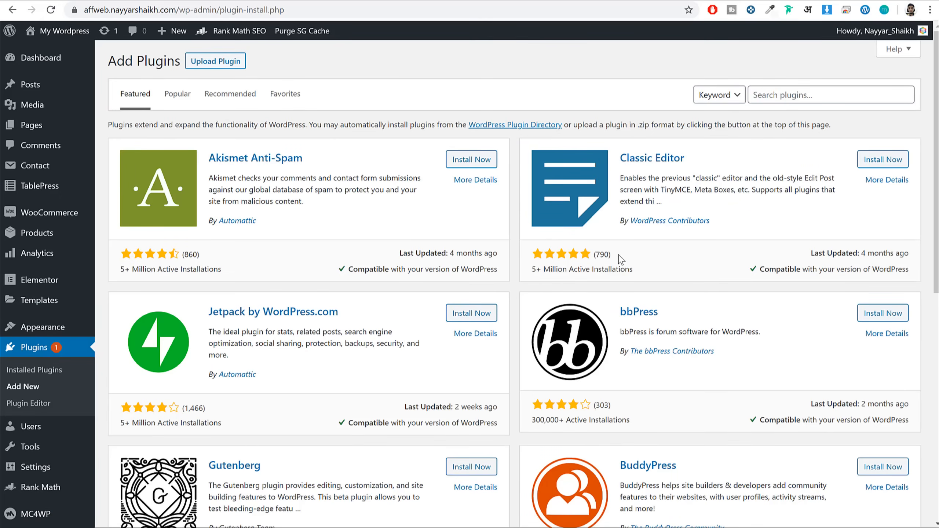
click(779, 95)
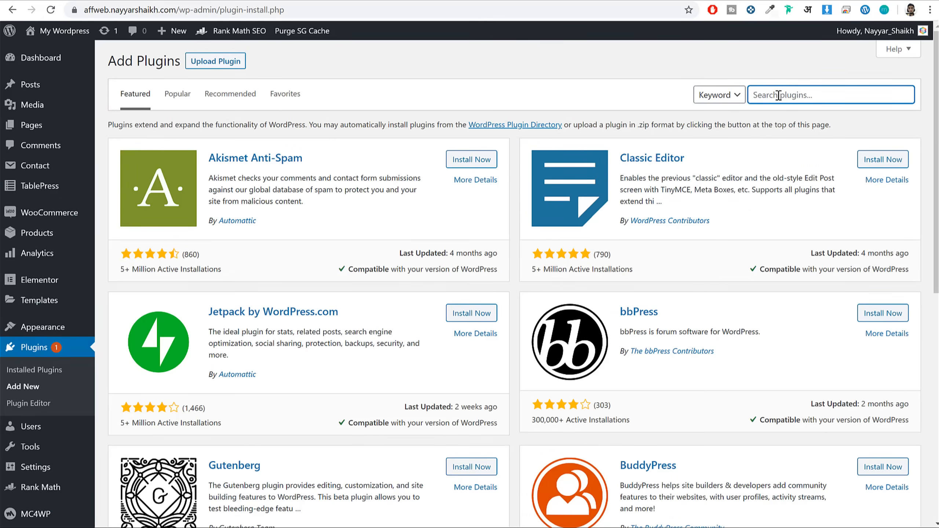
text(seo)
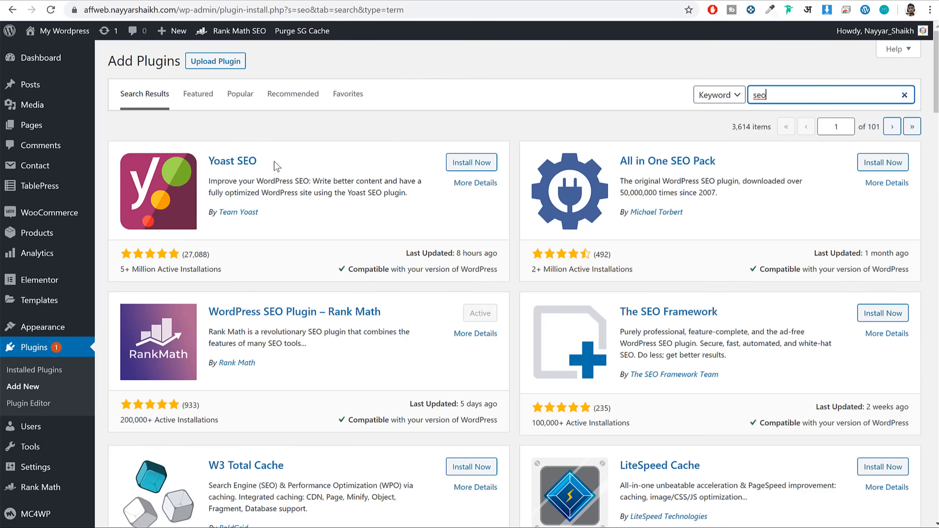
Compare the Yoast SEO, All in One SEO Pack and WordPress SEO Plugin – Rank Math entries in the search results.
drag(259, 161, 207, 165)
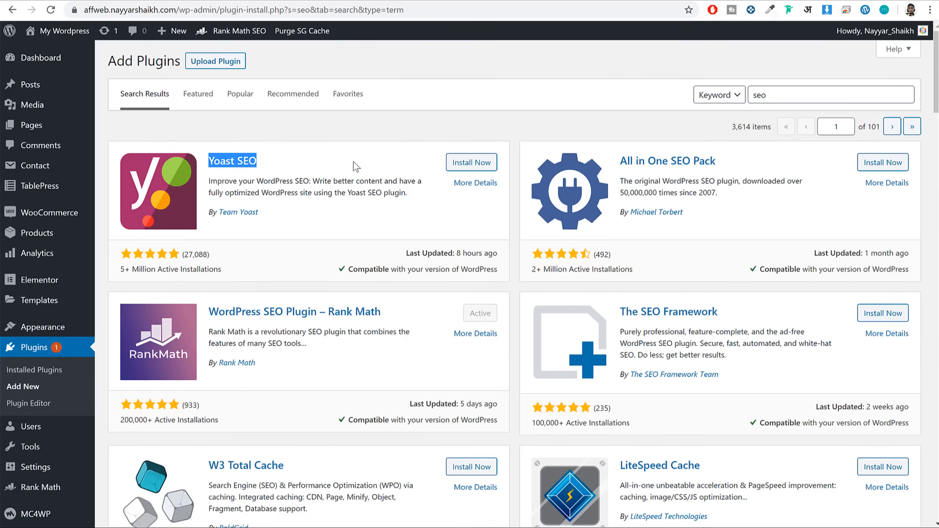
drag(722, 162, 671, 165)
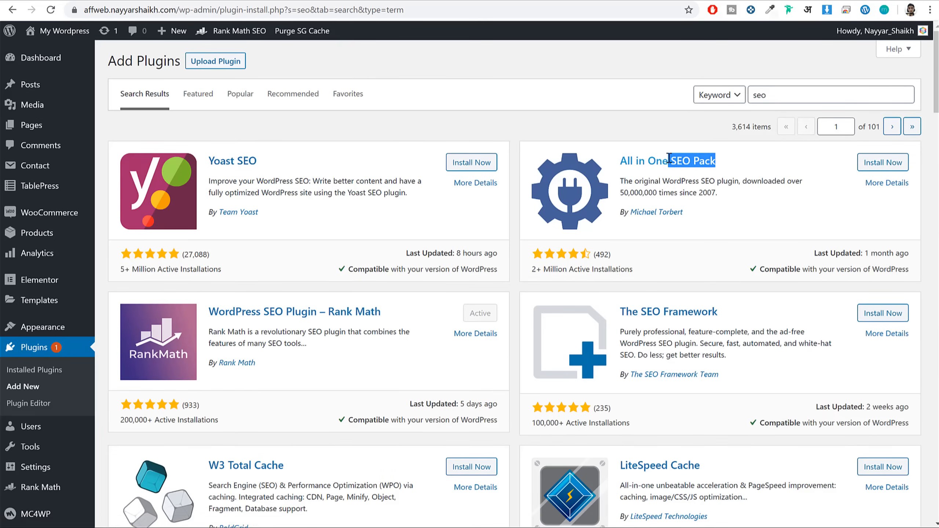
click(624, 180)
drag(381, 313, 207, 313)
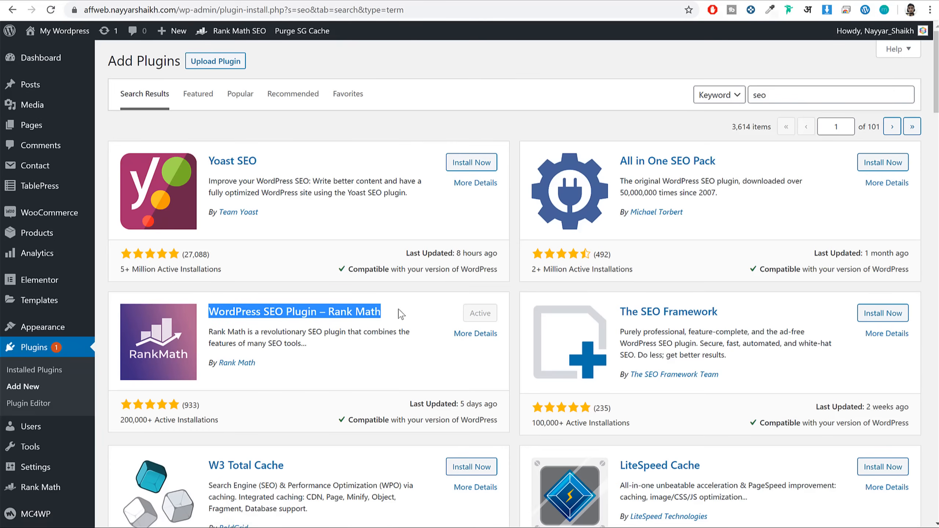
click(315, 346)
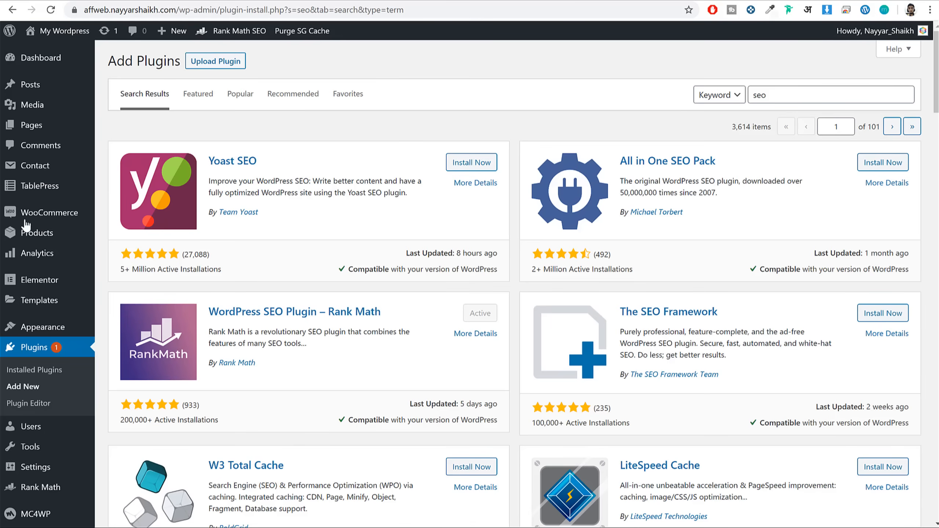
Open the Rank Math setup wizard from the plugin's dashboard.
scroll(60, 280, down, 6)
mouse_move(66, 409)
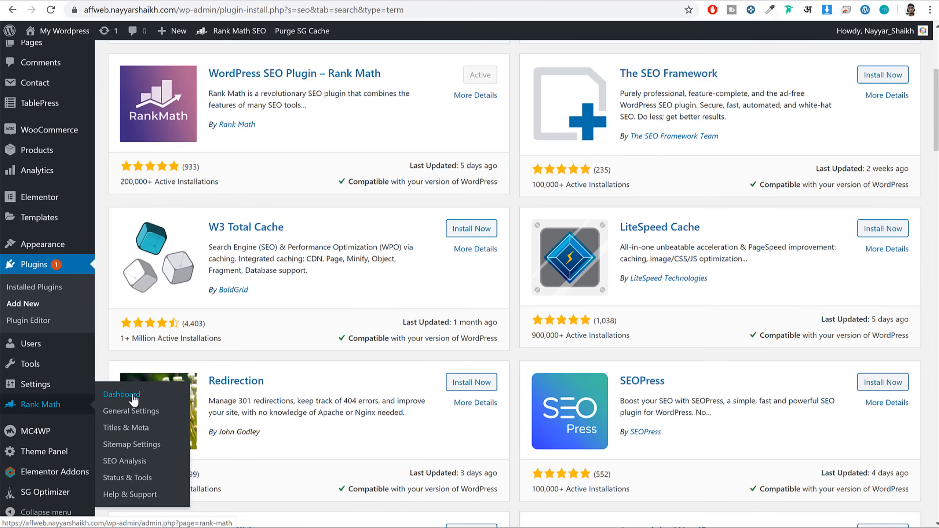
click(123, 398)
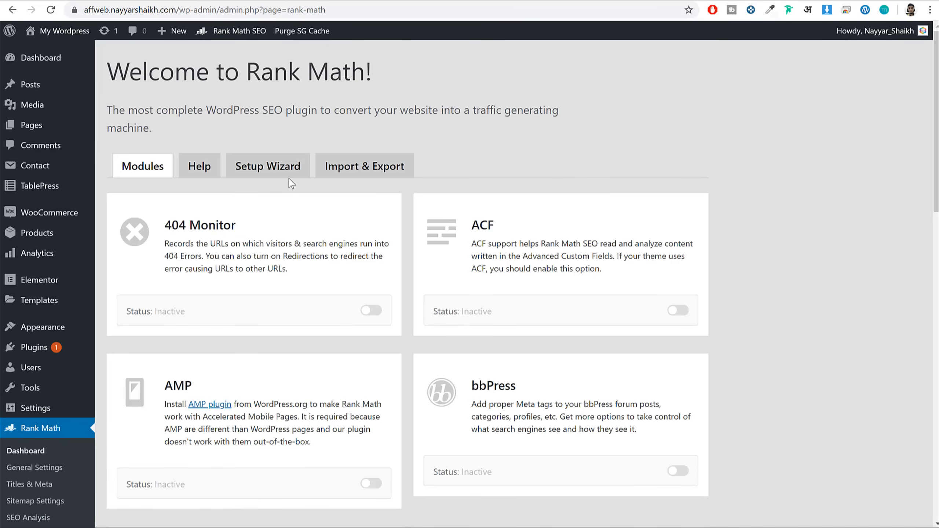
click(274, 167)
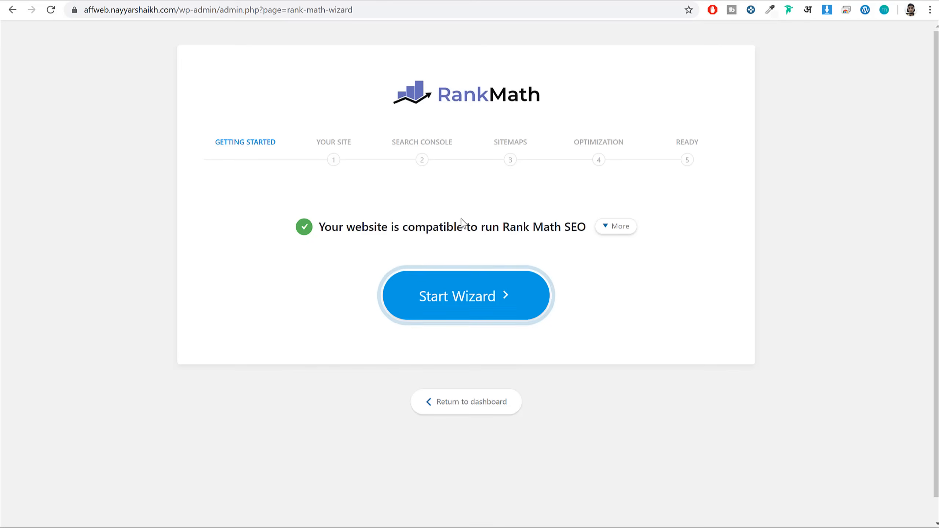
Expand the Rank Math compatibility details and review the PHP version, WordPress version and PHP extension checks.
drag(504, 227, 602, 223)
click(588, 227)
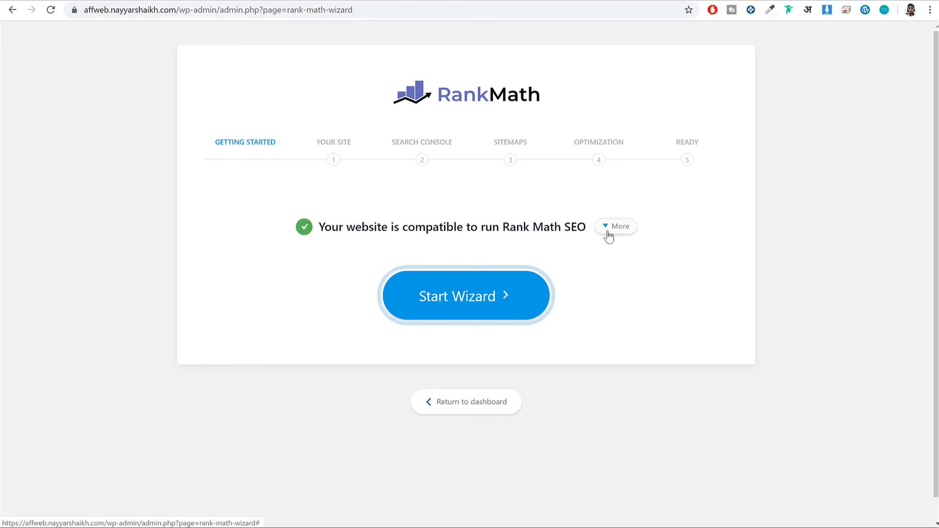
click(625, 228)
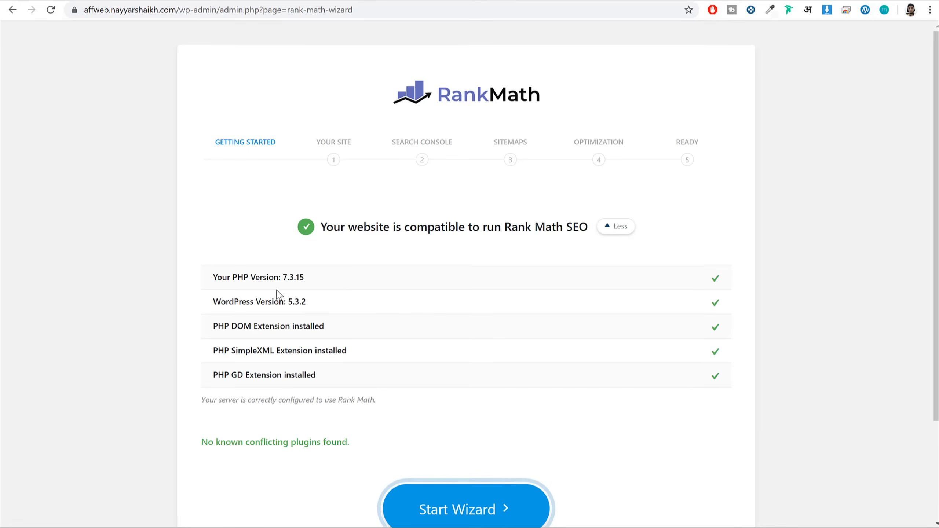
drag(321, 280, 203, 285)
drag(312, 305, 202, 289)
drag(323, 325, 218, 327)
click(309, 348)
Start the wizard and set the website type to Personal Blog.
scroll(585, 336, down, 3)
click(495, 393)
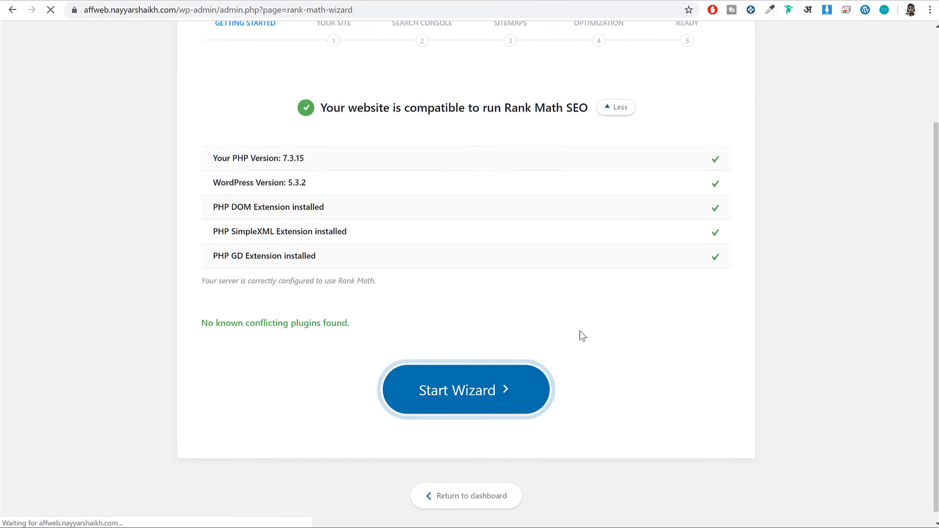
scroll(582, 325, down, 1)
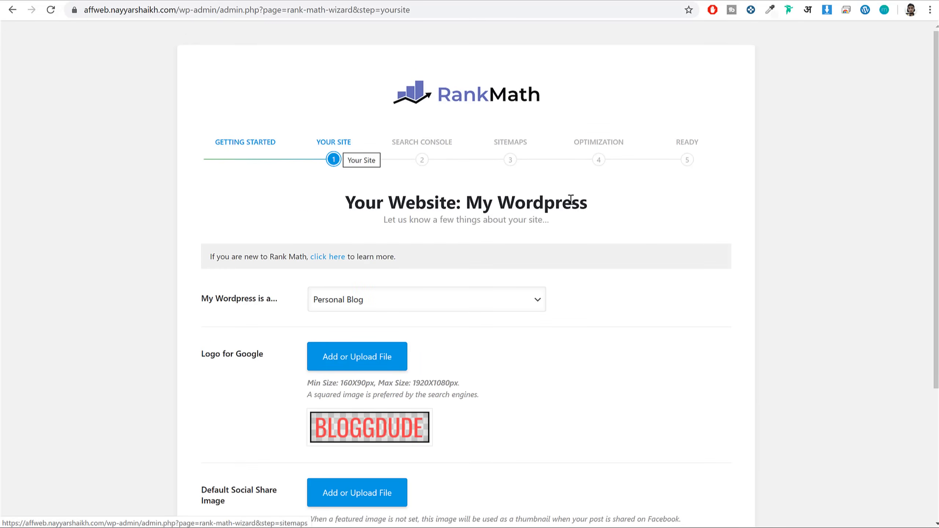
scroll(462, 226, down, 3)
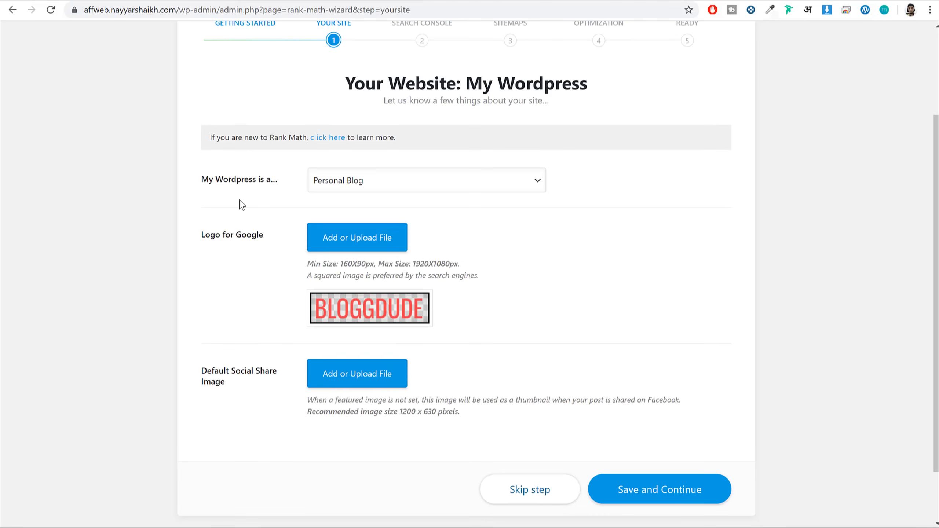
scroll(670, 271, up, 3)
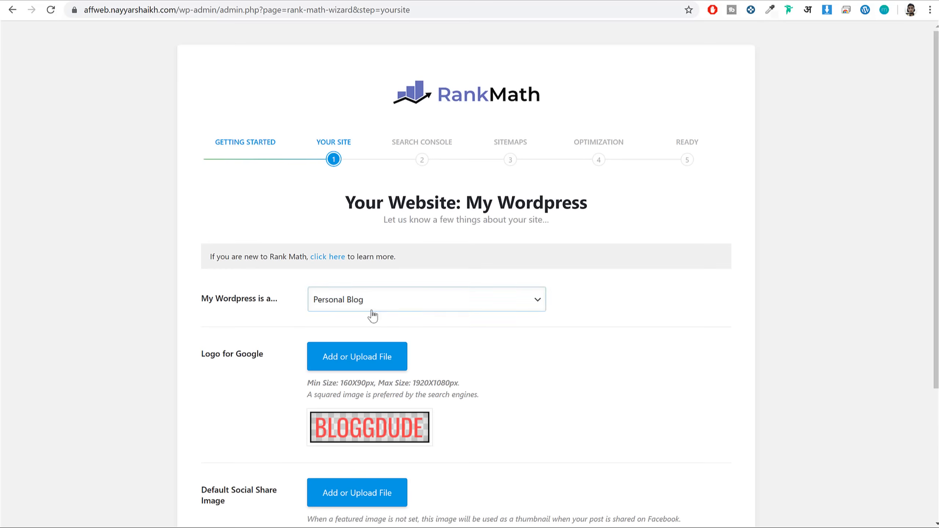
click(381, 298)
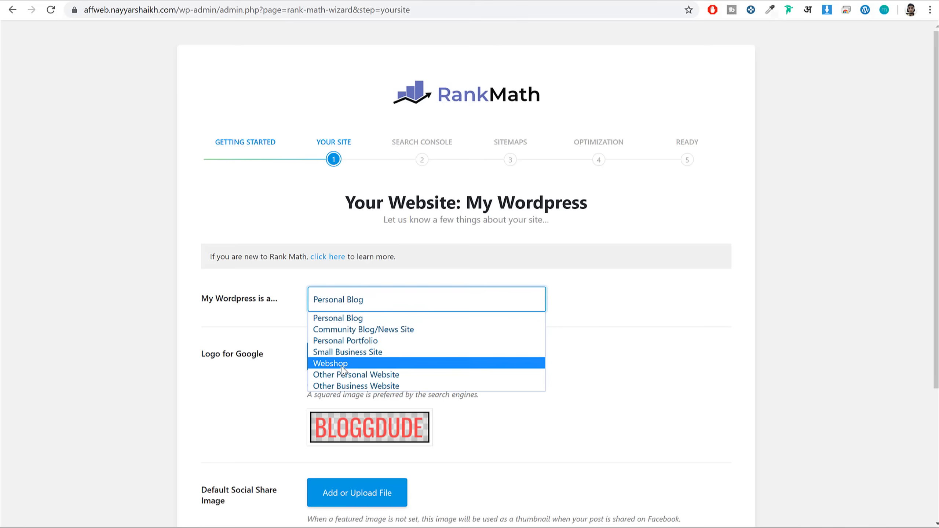
click(353, 322)
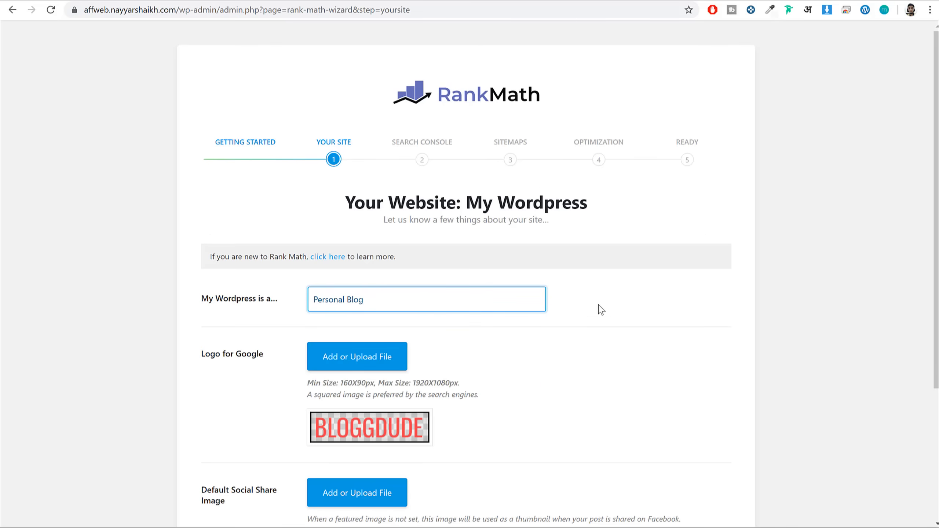
Set the default social share image to the first media library photo of a drone flying in front of mountains.
scroll(601, 309, down, 3)
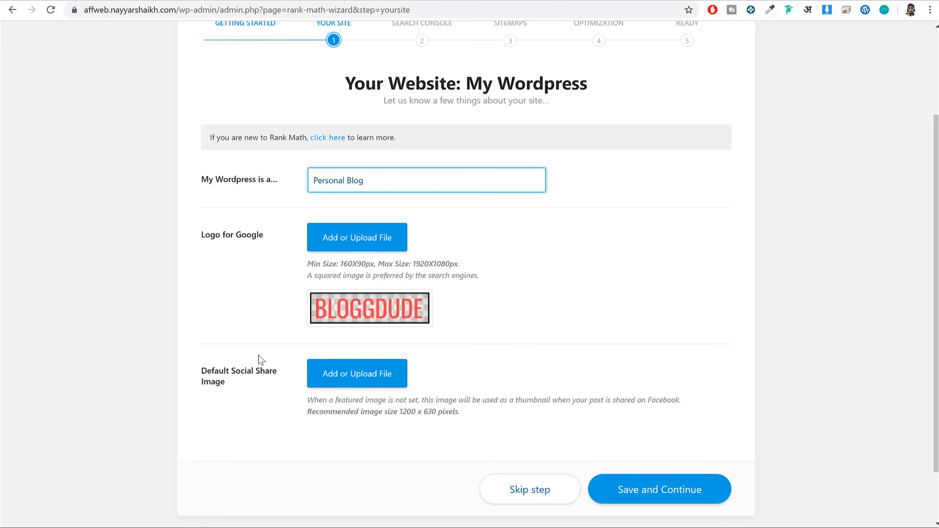
click(371, 384)
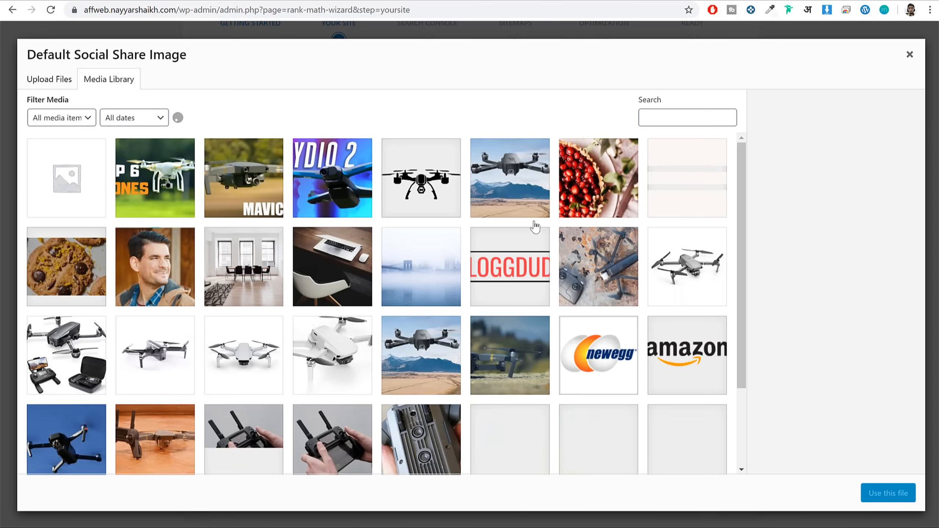
click(349, 207)
click(530, 194)
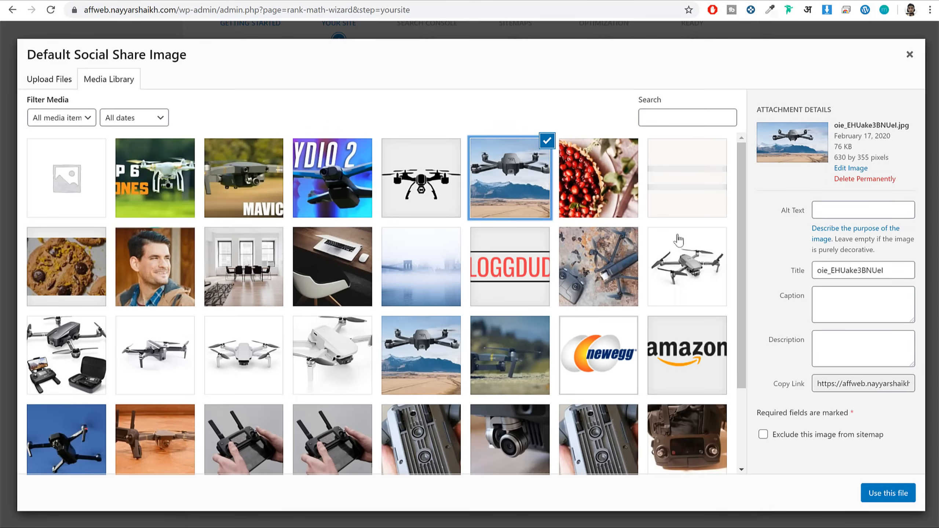
click(877, 492)
scroll(485, 285, down, 5)
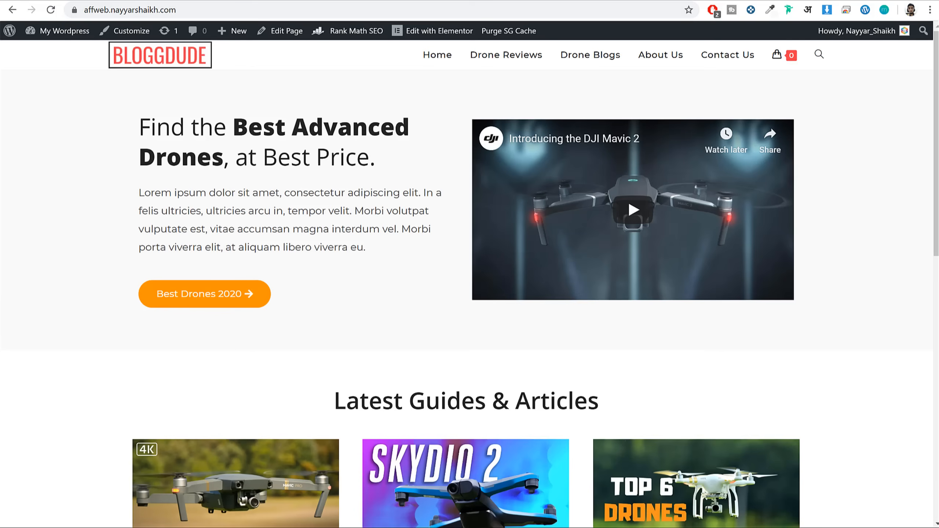
Look over the live drone blog's home page and its web address.
click(203, 8)
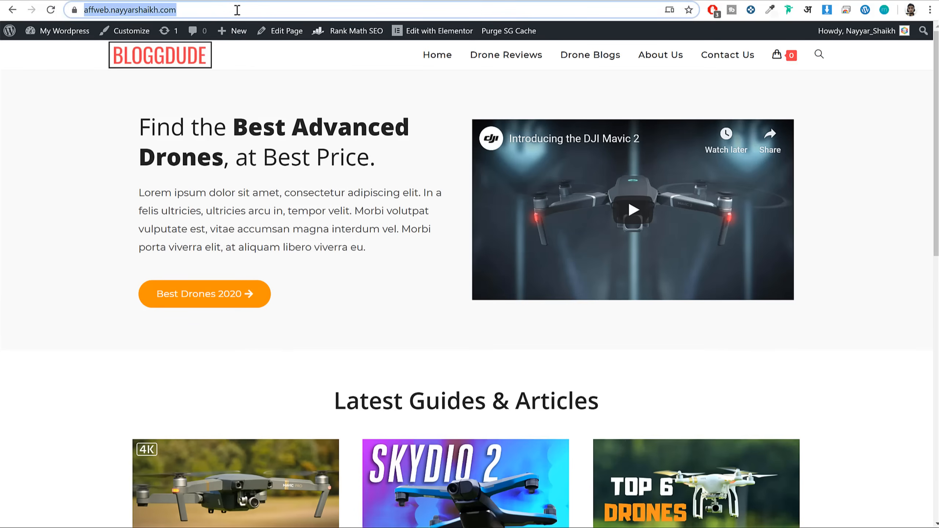
scroll(689, 207, down, 5)
scroll(740, 259, up, 5)
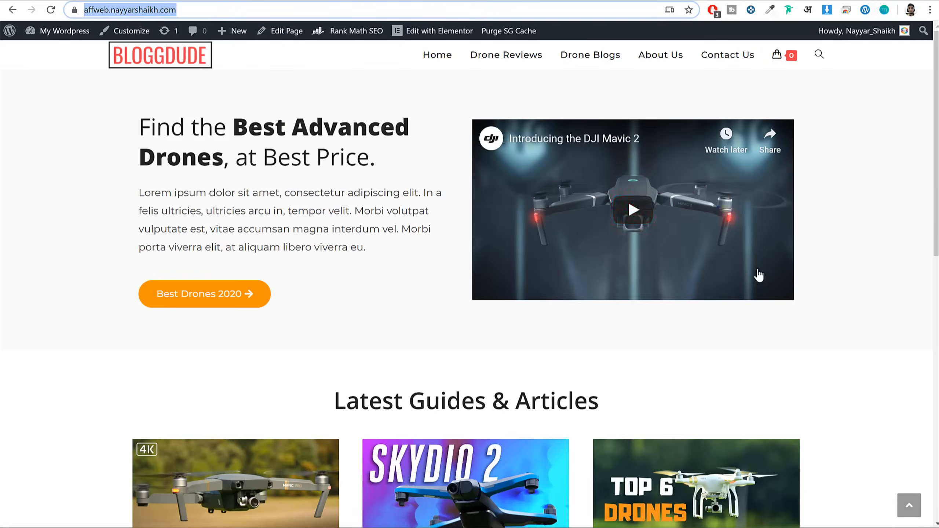
Open youtube.com in a new tab and search for the channel owner's name with "amazon affiliate".
key(ctrl+t)
text(youtube.com)
key(Return)
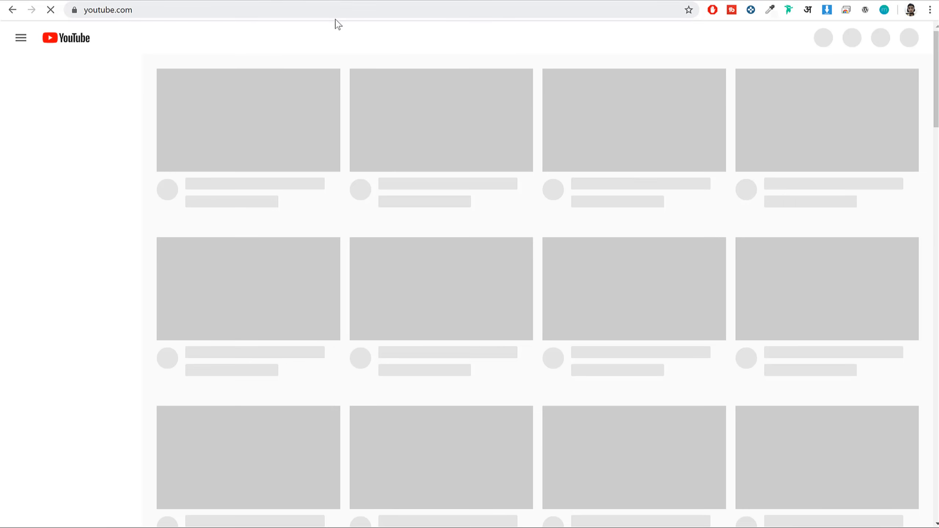
click(332, 34)
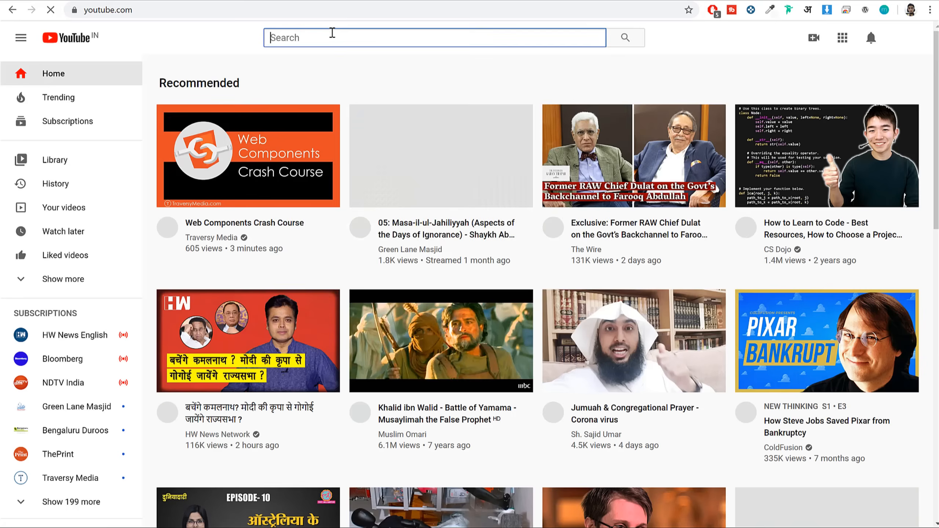
text(nayyar)
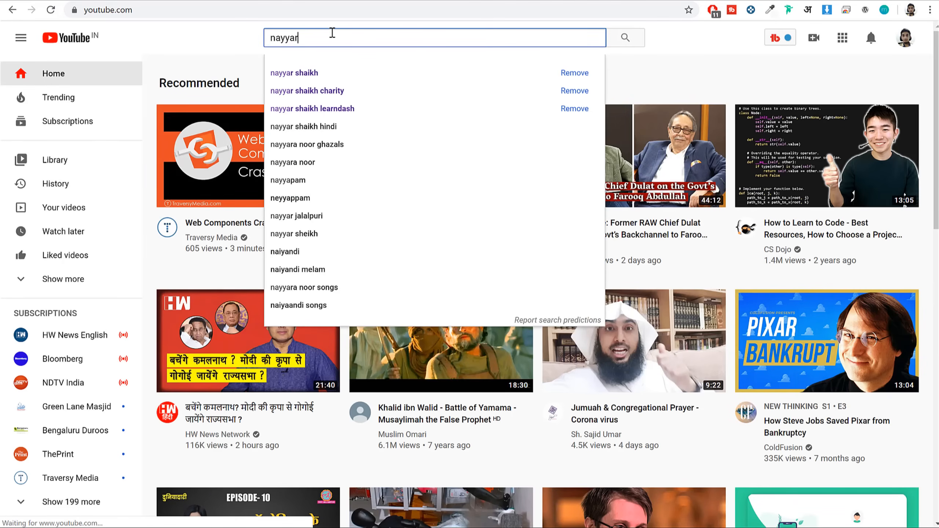
text( shaikh a)
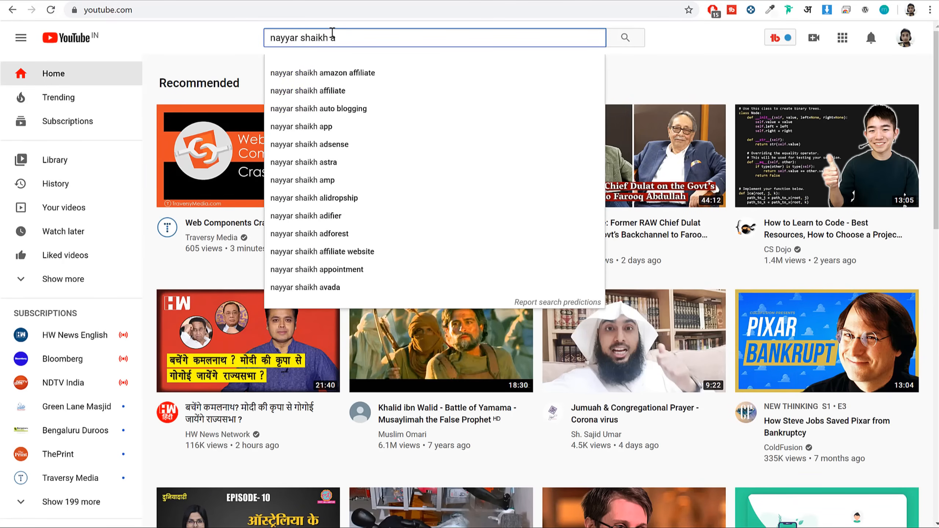
key(Down)
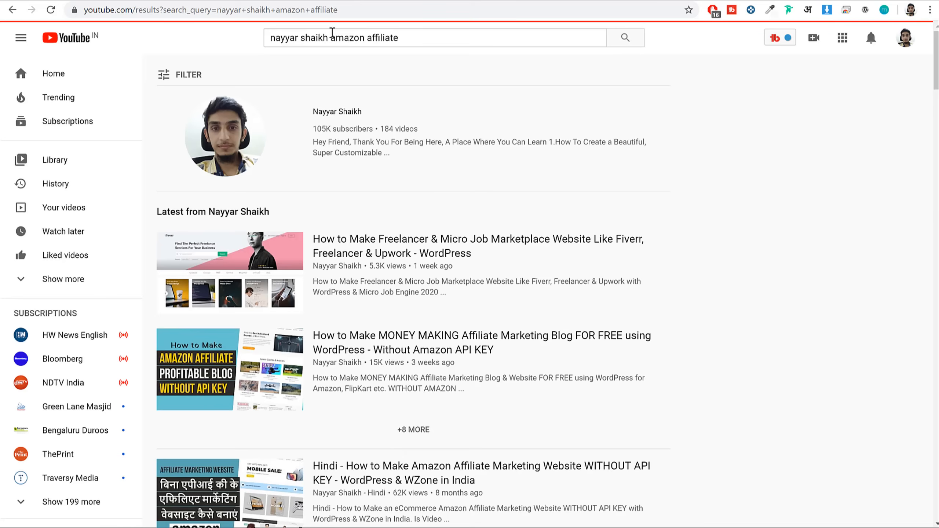
scroll(370, 185, down, 3)
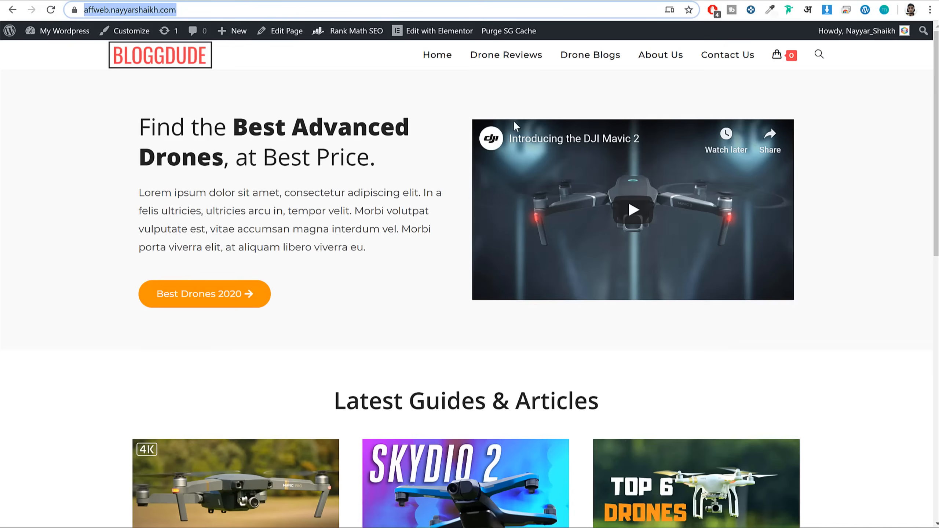
Review the drone blog's home page again, from the introduction video to the Latest Guides & Articles section.
scroll(709, 352, down, 10)
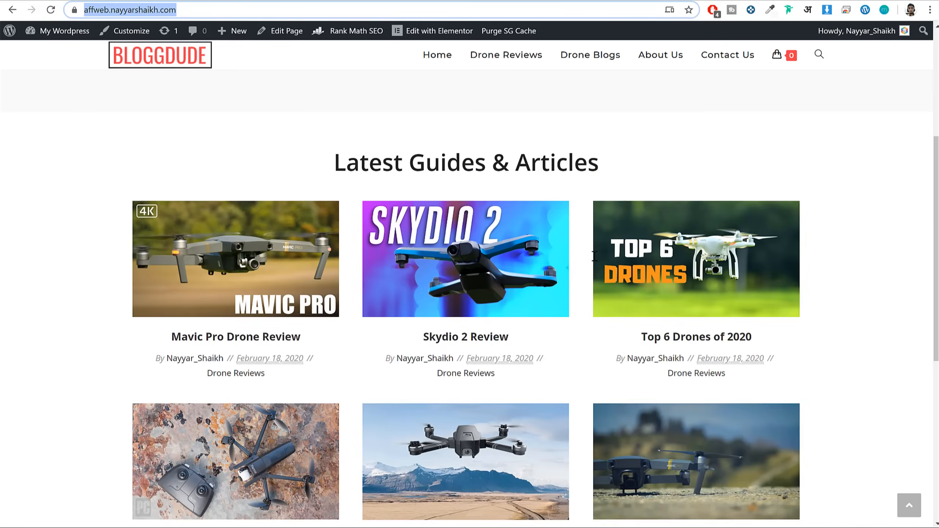
scroll(709, 352, up, 10)
scroll(918, 238, down, 10)
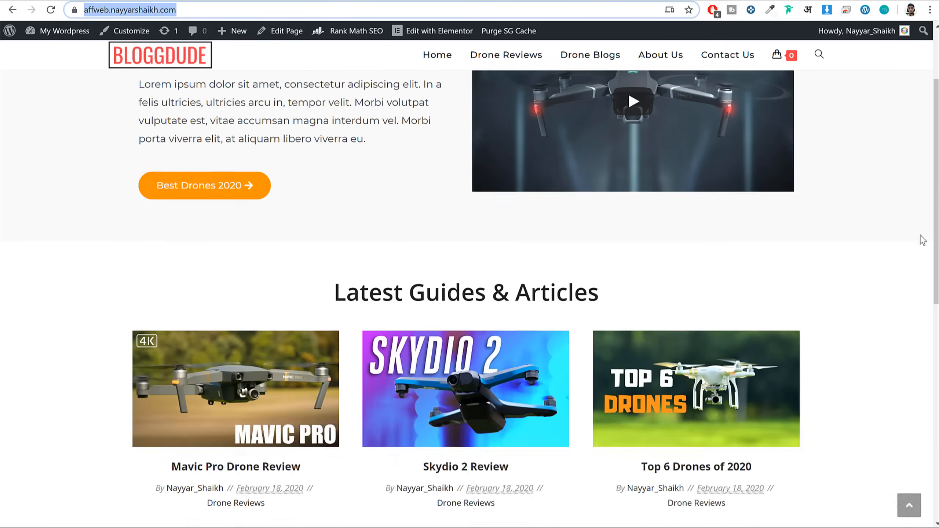
scroll(921, 240, up, 6)
scroll(921, 240, up, 5)
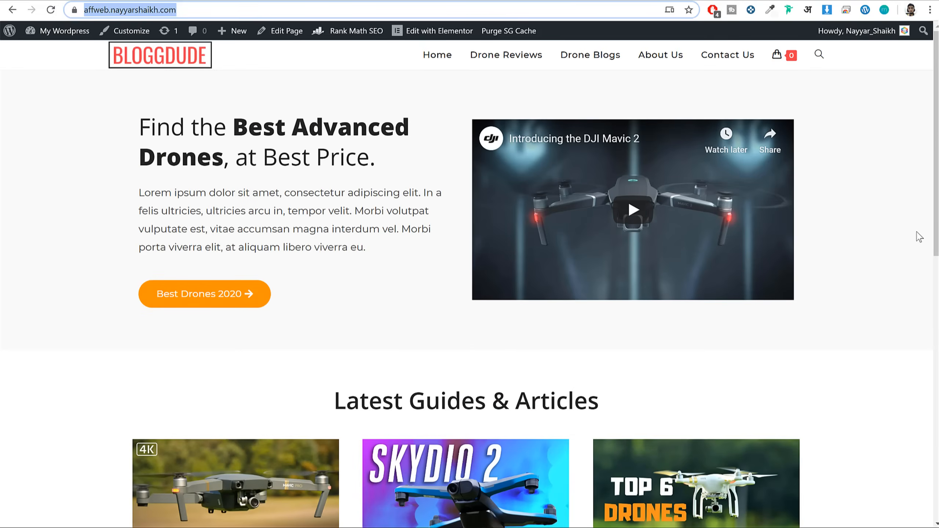
scroll(902, 233, down, 10)
scroll(902, 235, up, 10)
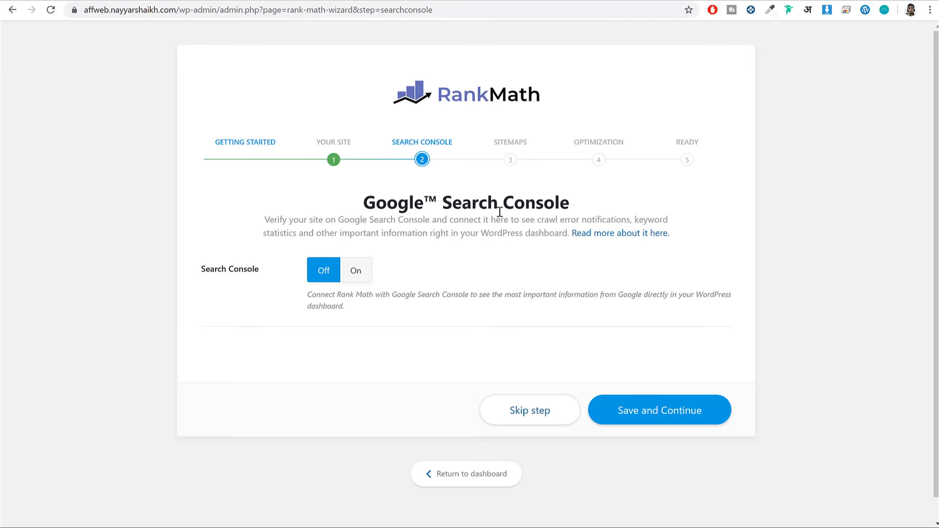
Turn on Search Console in the wizard and open the authorization code request page in a new tab.
drag(238, 271, 308, 269)
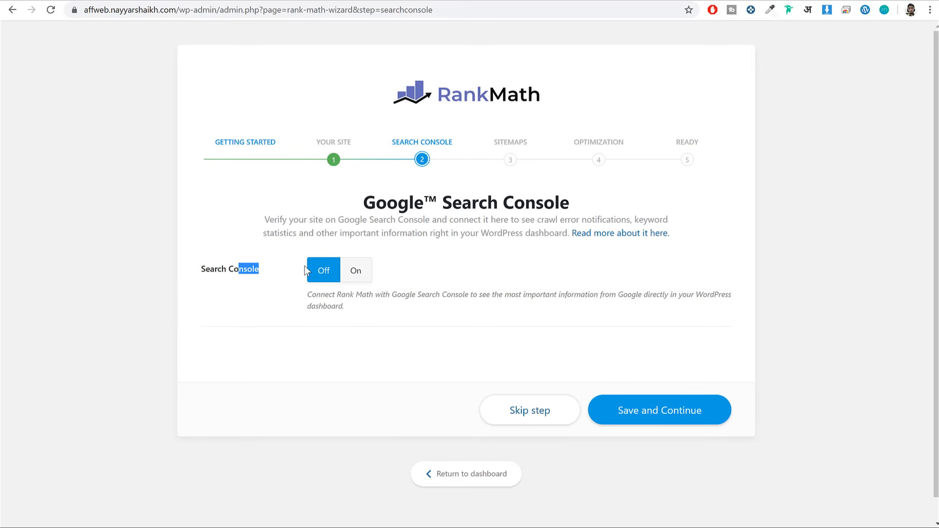
click(359, 274)
scroll(322, 296, down, 4)
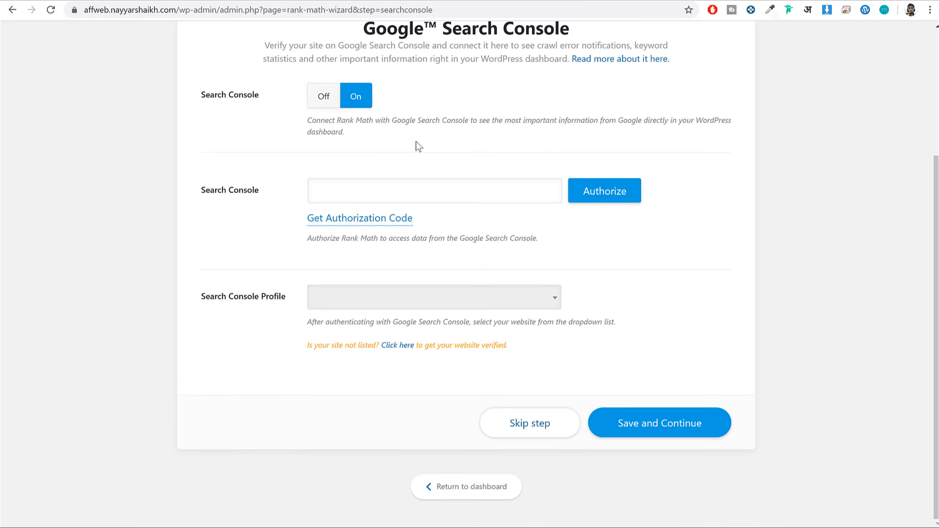
right_click(349, 224)
click(372, 232)
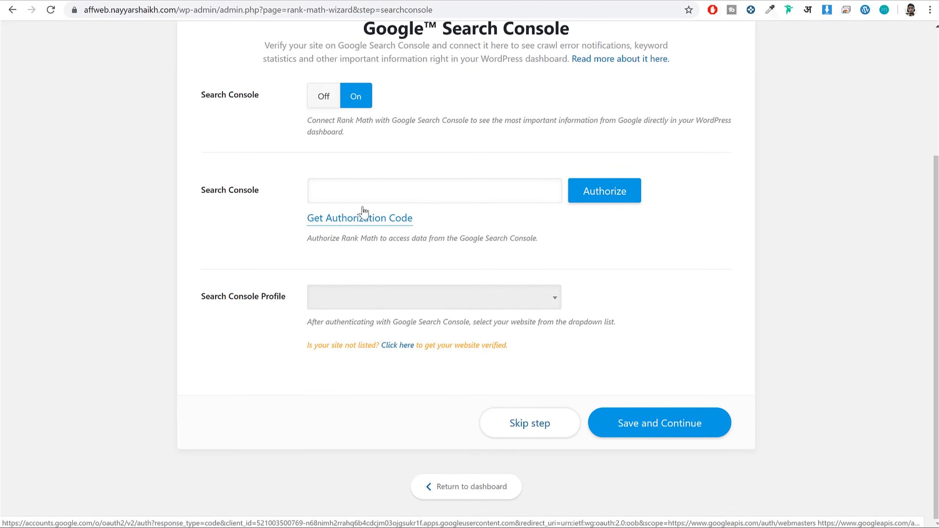
click(220, 0)
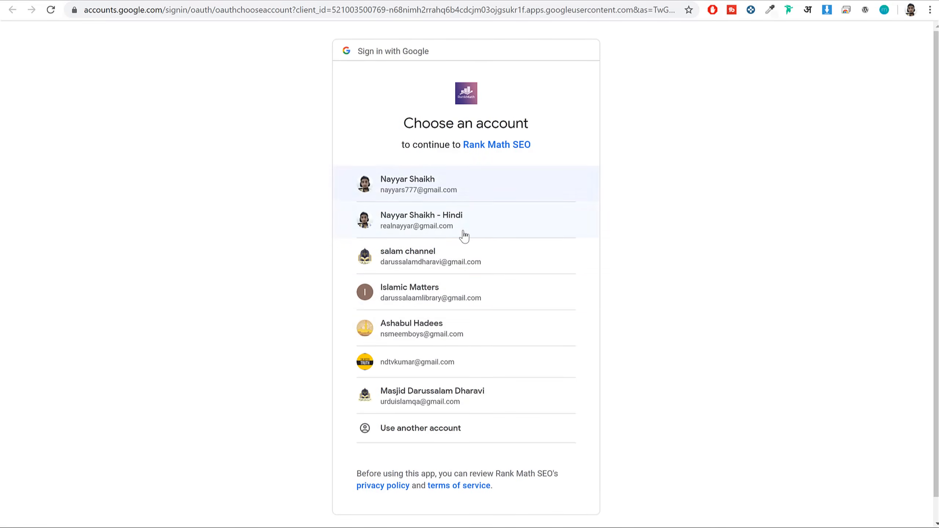
Choose the channel's Hindi Google account and allow Rank Math SEO to access its Analytics, AdSense and Search Console data.
click(419, 232)
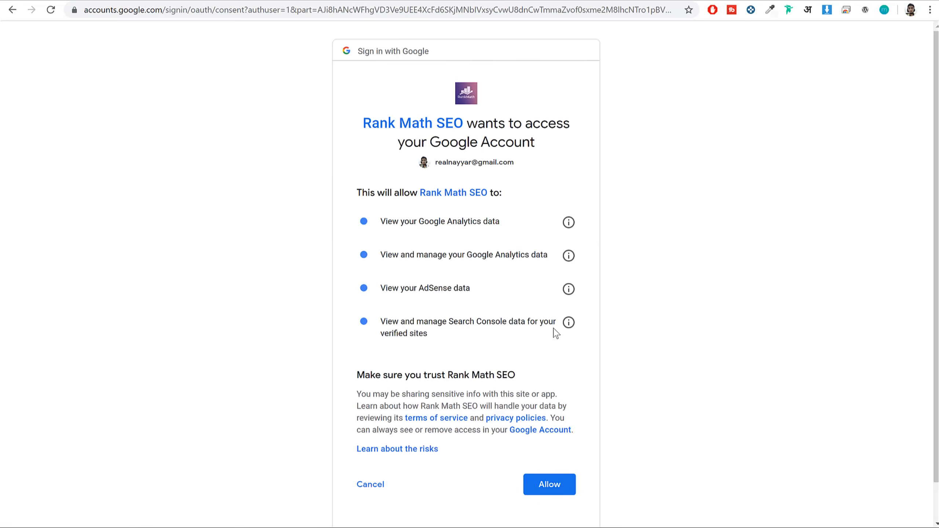
scroll(558, 336, down, 1)
scroll(574, 348, up, 1)
scroll(592, 370, down, 1)
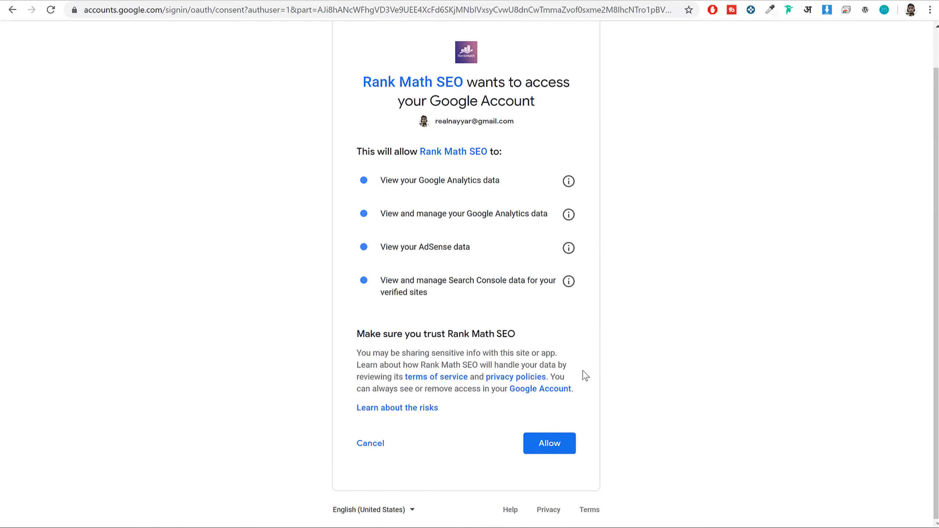
click(560, 449)
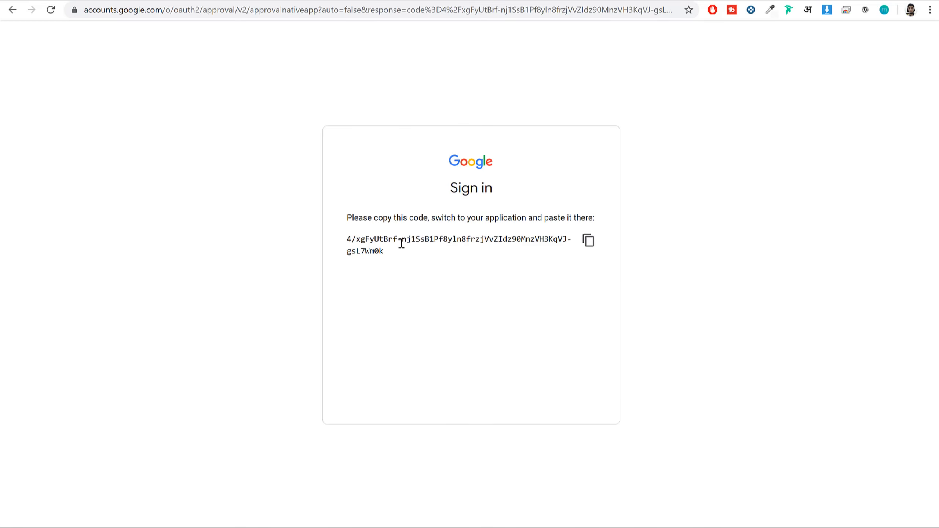
Copy the Google authorization code and paste it into the wizard's Search Console authorization field.
triple_click(406, 242)
key(ctrl+c)
click(160, 0)
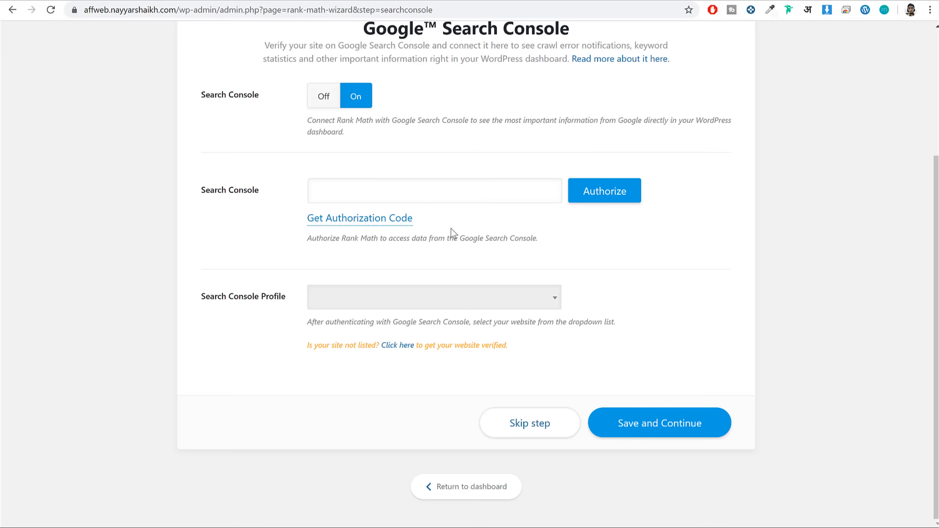
click(390, 198)
key(ctrl+v)
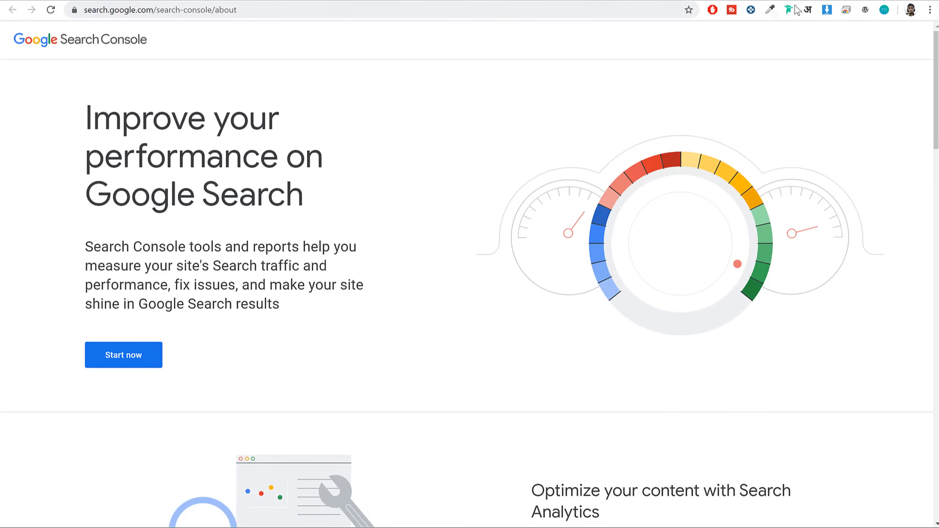
Search google.com for "google search console" in a new tab, open the official Search Console page and start it.
key(ctrl+t)
text(goog)
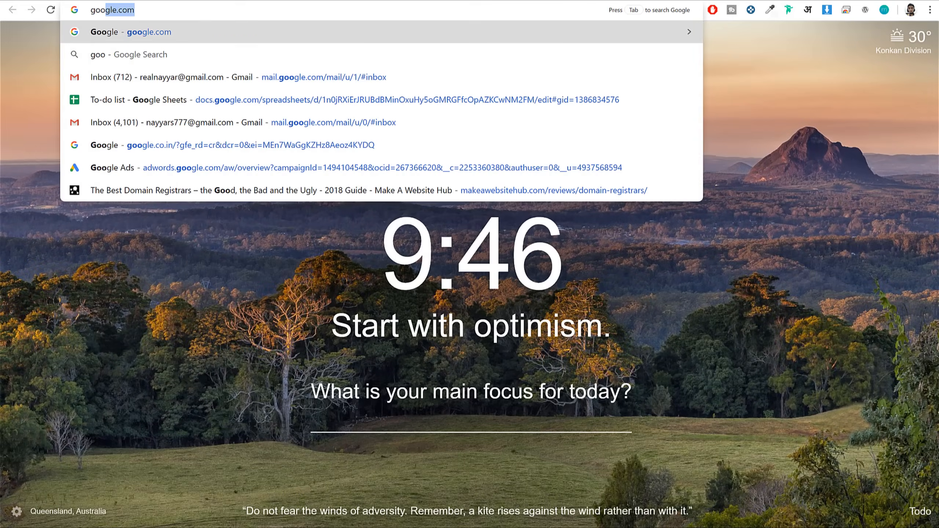
key(Return)
text(googl)
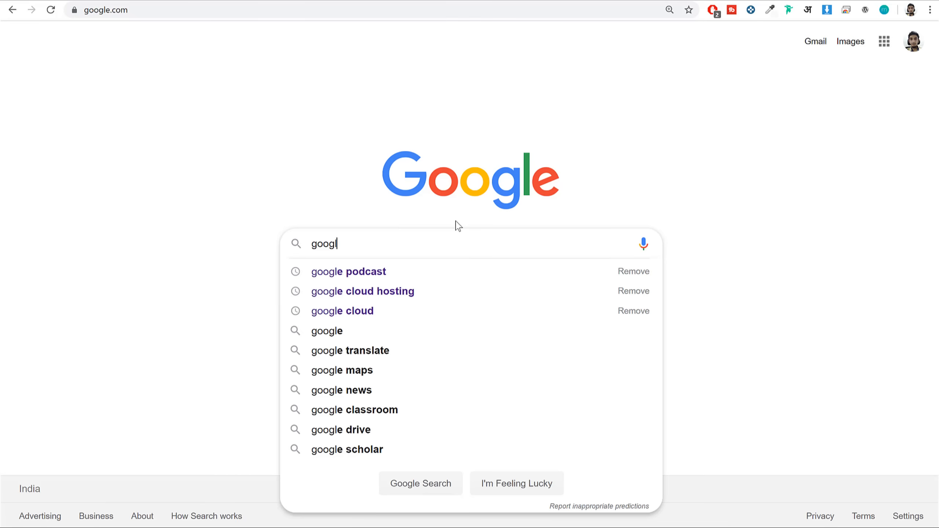
text(e sear)
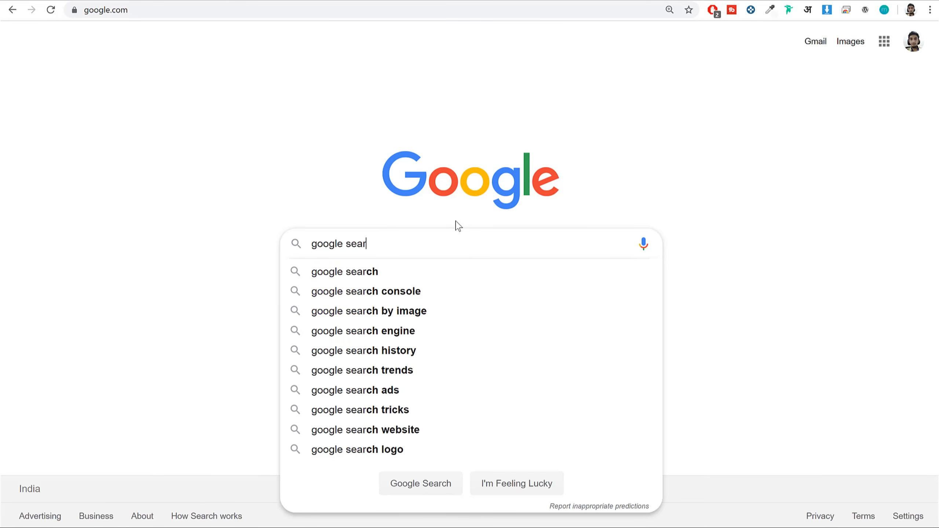
key(Down)
key(Return)
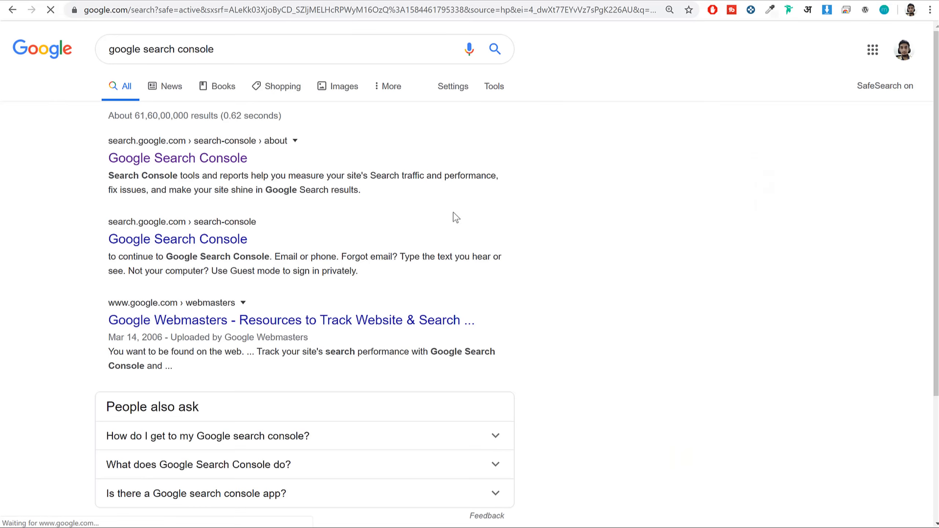
click(209, 159)
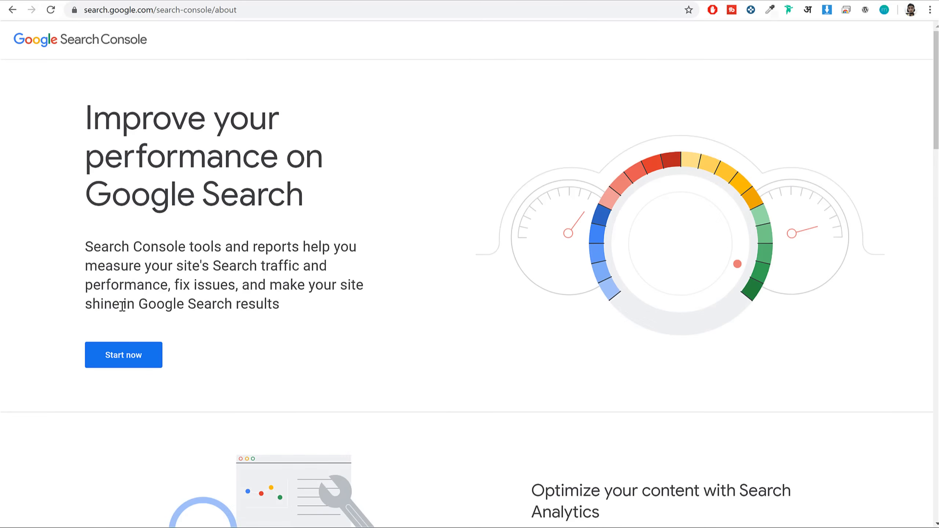
click(135, 361)
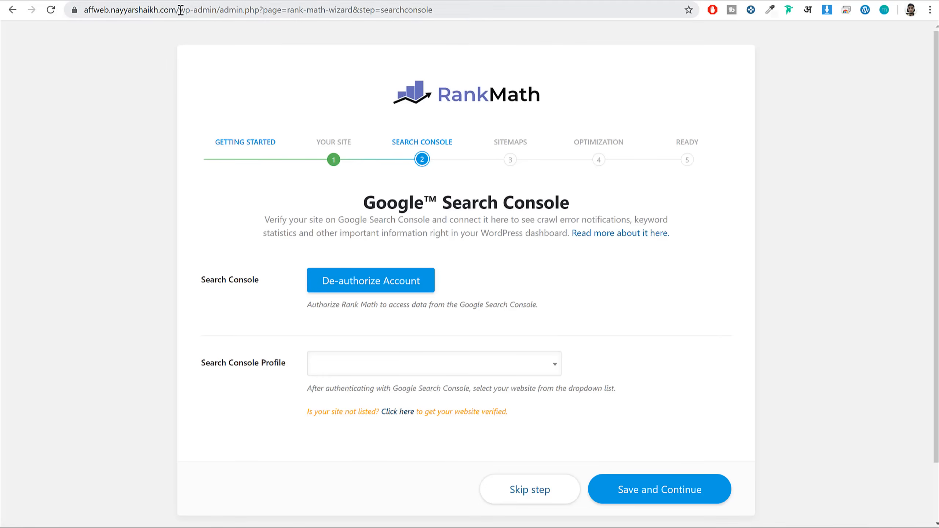
Copy the blog's root URL from the wizard's address and submit it as a URL prefix property in Google Search Console.
drag(181, 10, 48, 11)
key(ctrl+c)
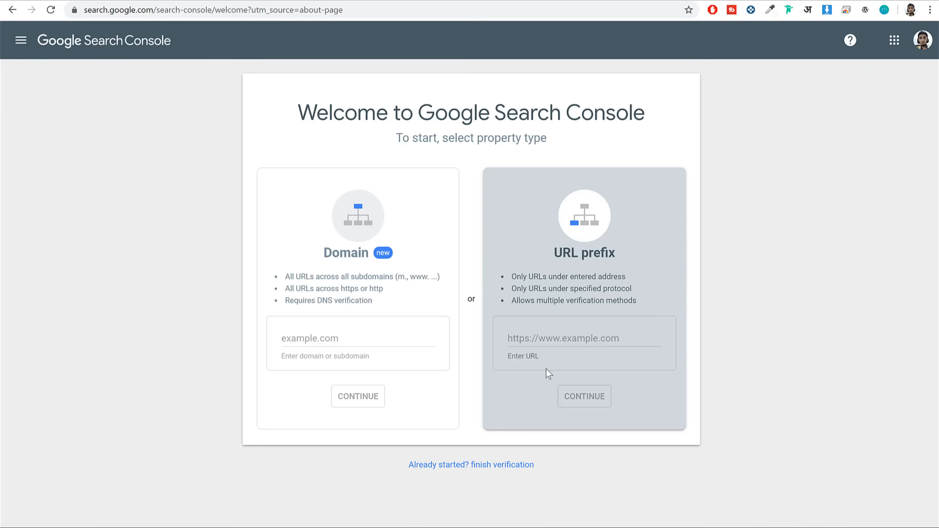
click(557, 334)
key(ctrl+v)
click(593, 397)
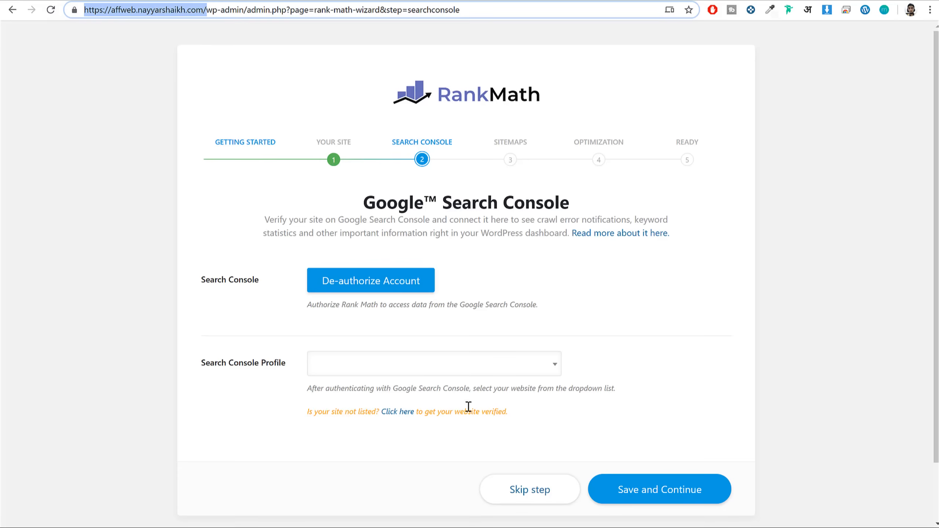
Check the wizard's Search Console Profile list, and look up the newly added property in Google Search Console.
click(384, 361)
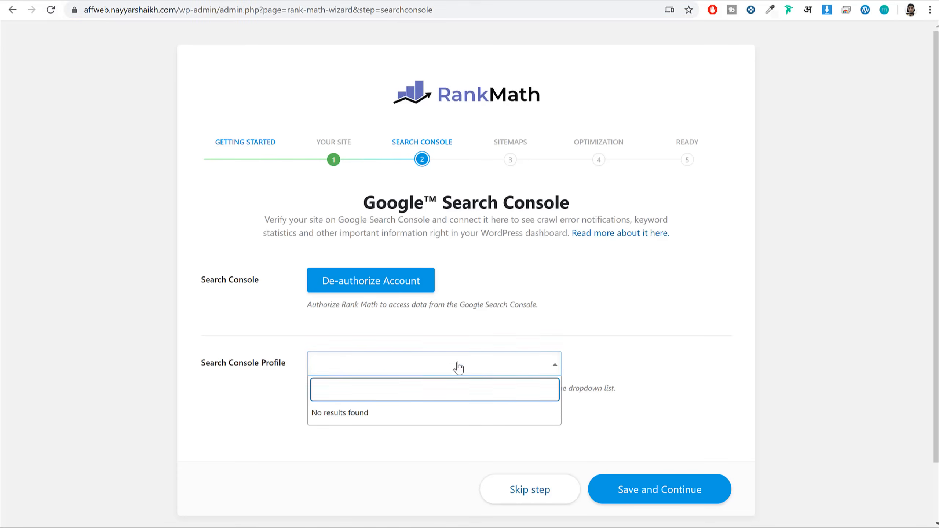
click(499, 359)
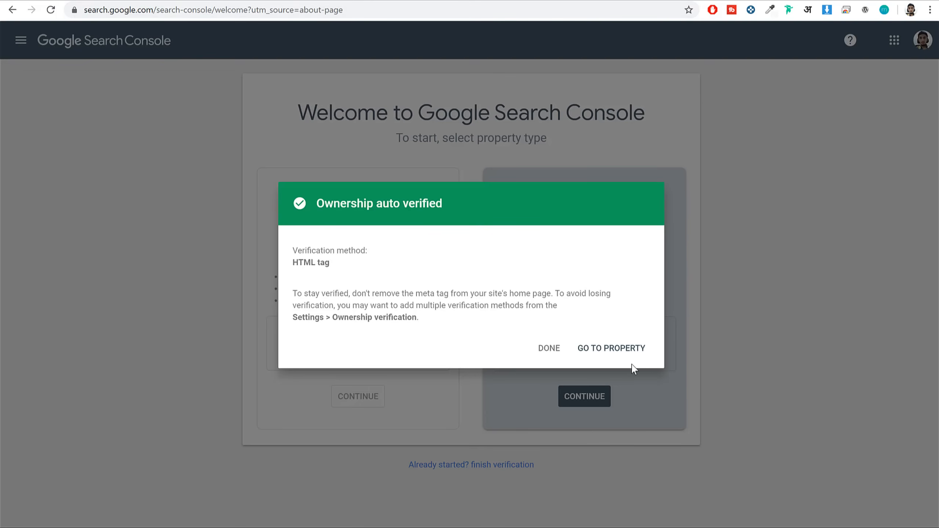
click(624, 353)
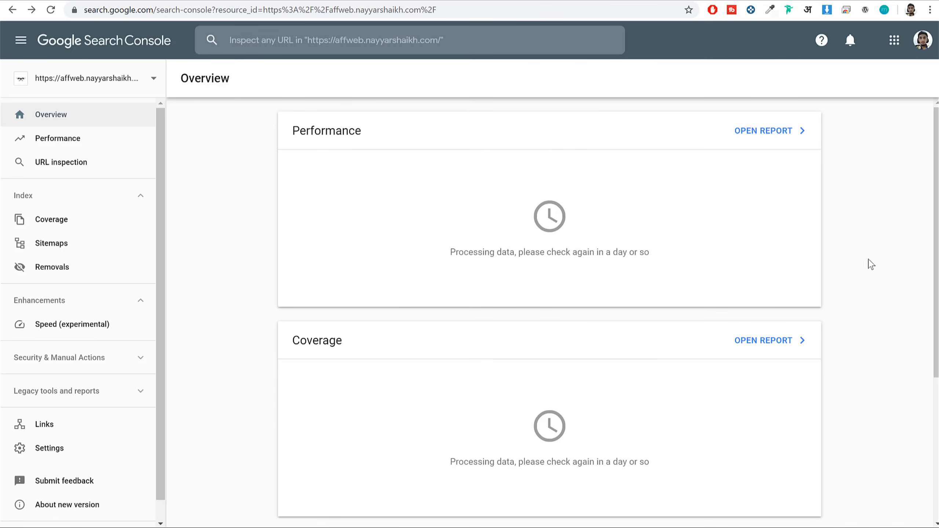
click(129, 82)
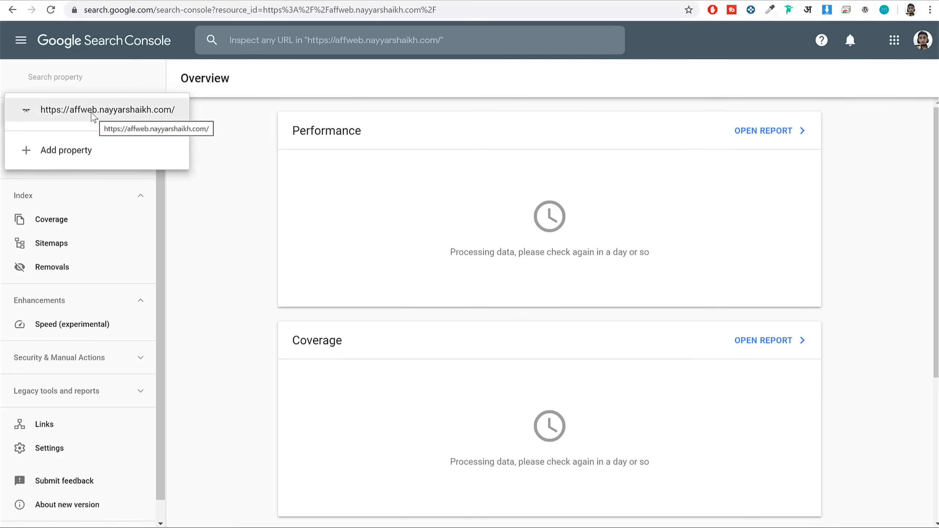
click(133, 111)
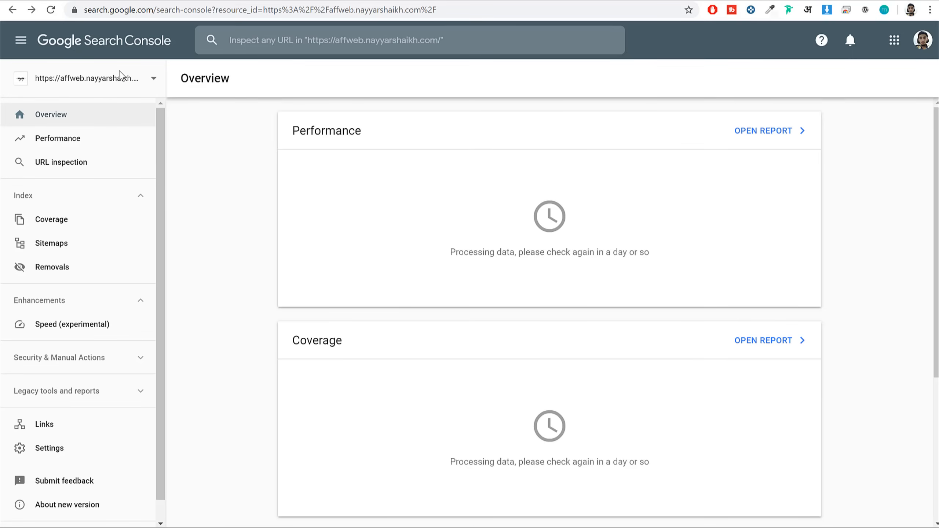
Open Rank Math's Webmaster Tools settings from the wizard's unlisted-site link and go to the Search Console Verification Page.
click(96, 1)
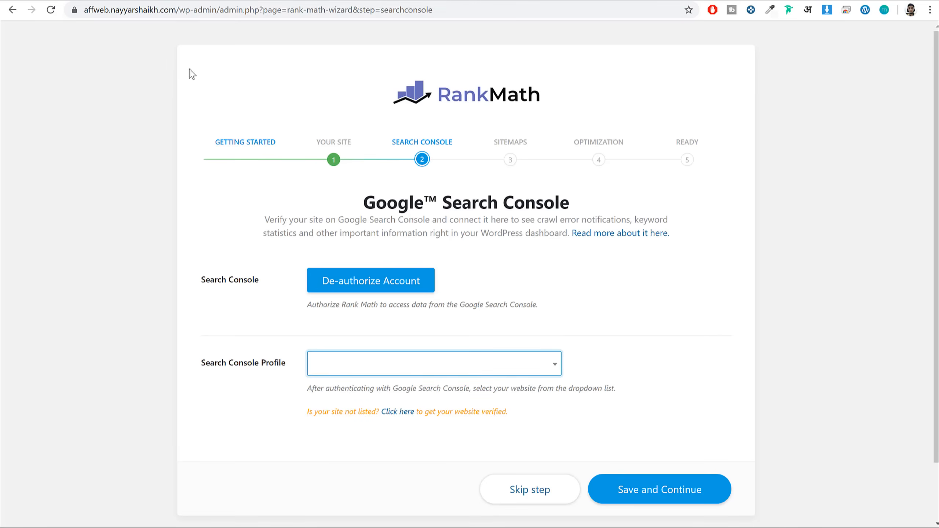
right_click(392, 417)
click(392, 418)
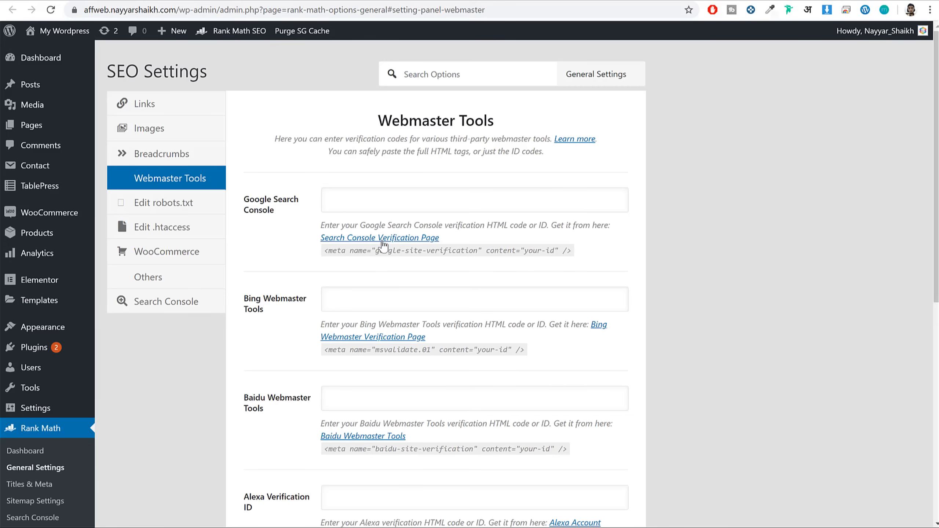
right_click(379, 240)
key(Escape)
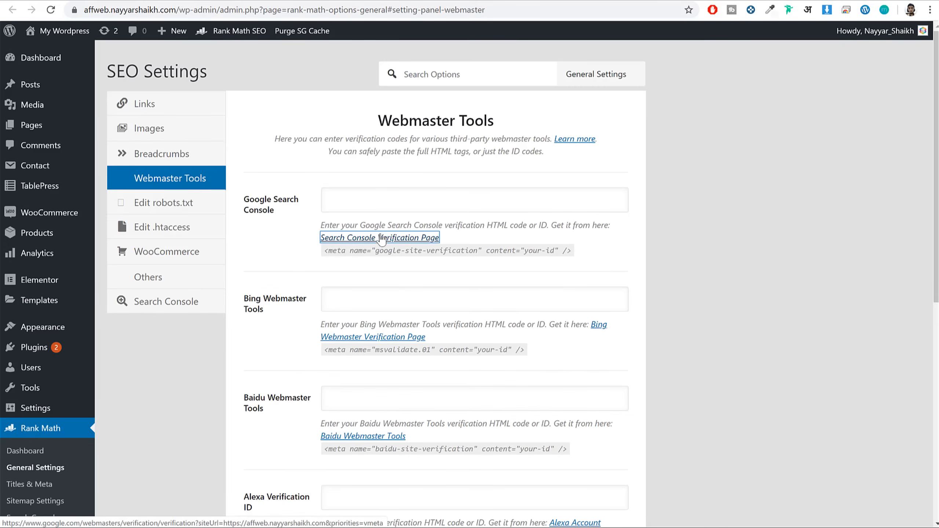
click(379, 239)
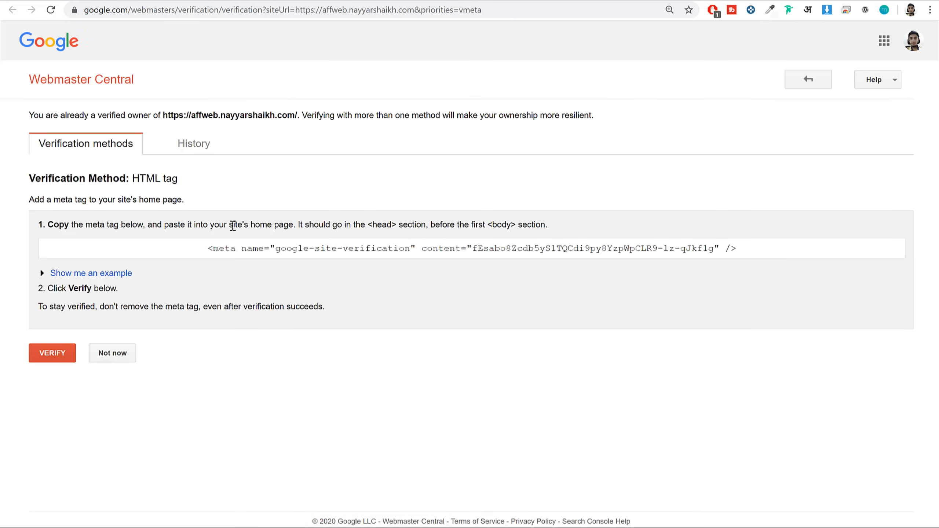
Copy the google-site-verification meta tag into the Google Search Console field of the Webmaster Tools settings and save the changes.
click(325, 247)
key(ctrl+c)
click(110, 1)
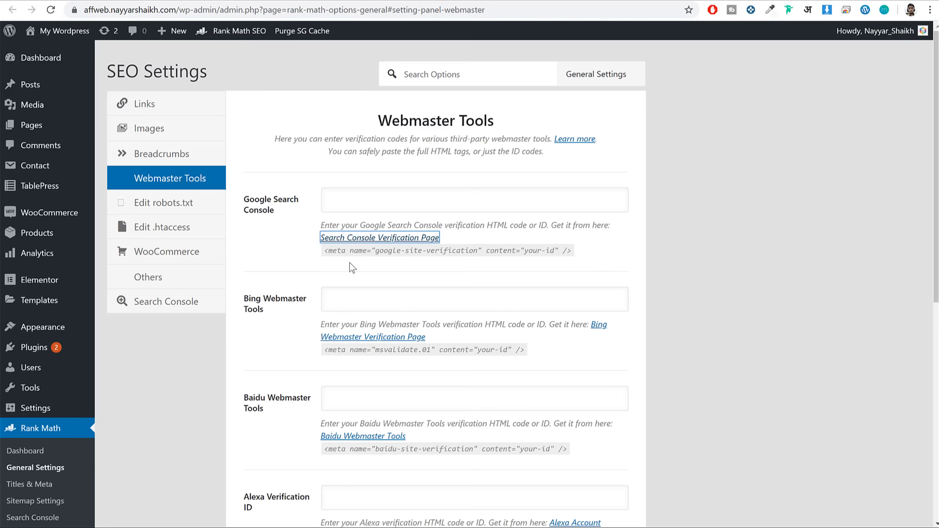
click(354, 201)
key(ctrl+v)
click(736, 204)
scroll(734, 227, down, 10)
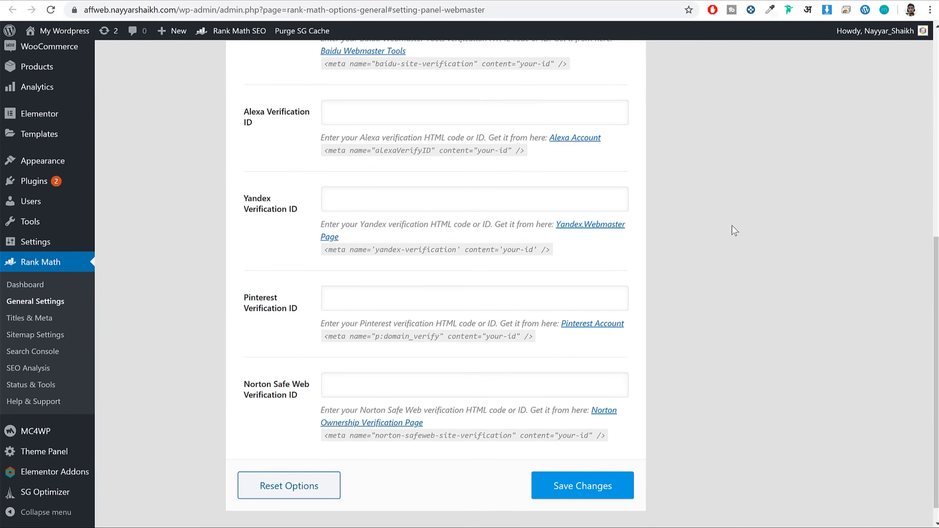
click(612, 478)
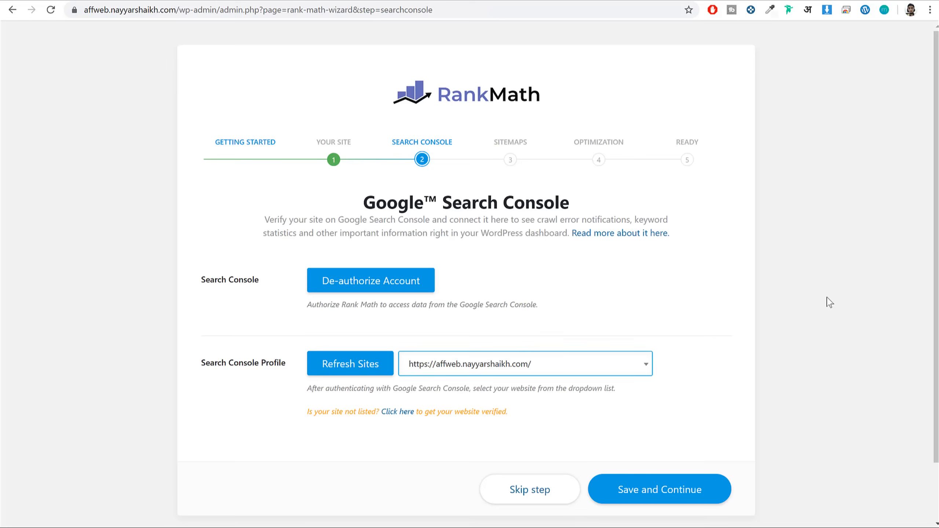
Refresh the wizard's Search Console site list with the blog's URL as the profile, and save to continue to Sitemaps.
click(826, 297)
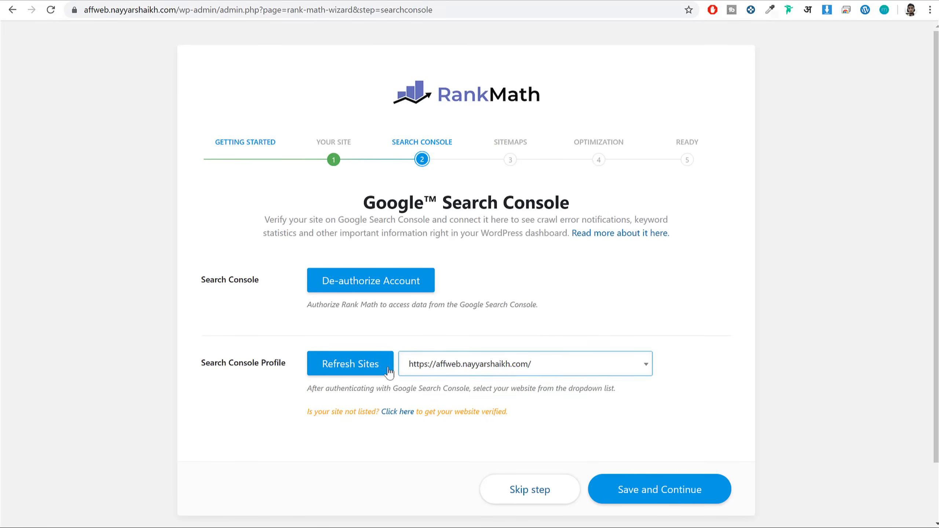
click(346, 366)
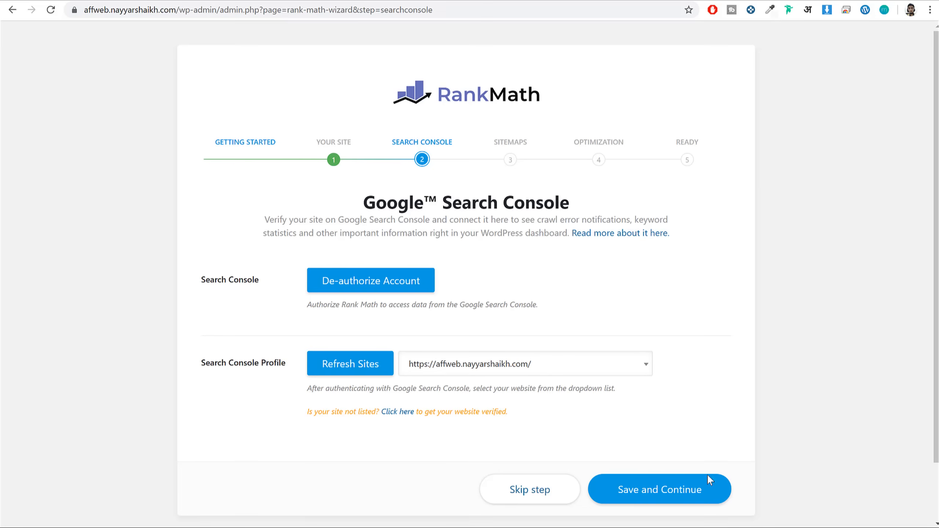
click(672, 493)
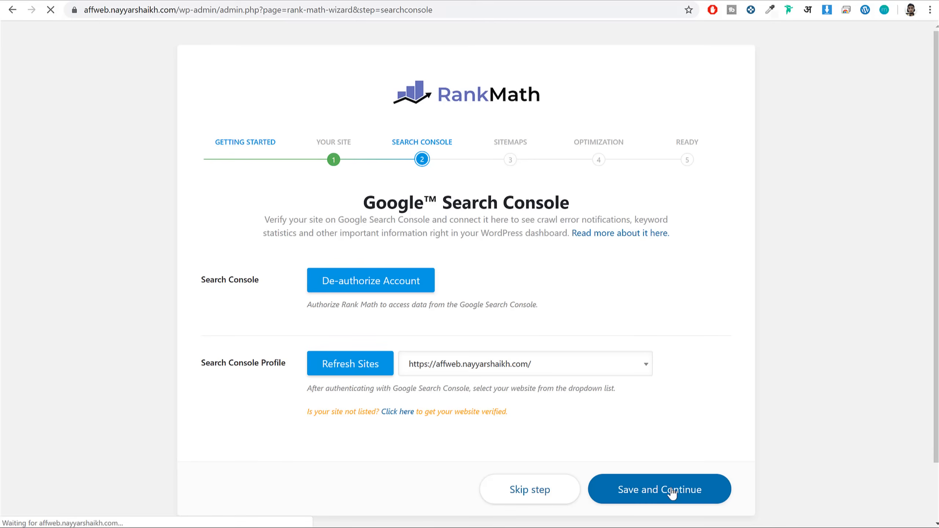
Review the Sitemap page's options, including the description of the Sitemaps setting.
scroll(736, 233, down, 3)
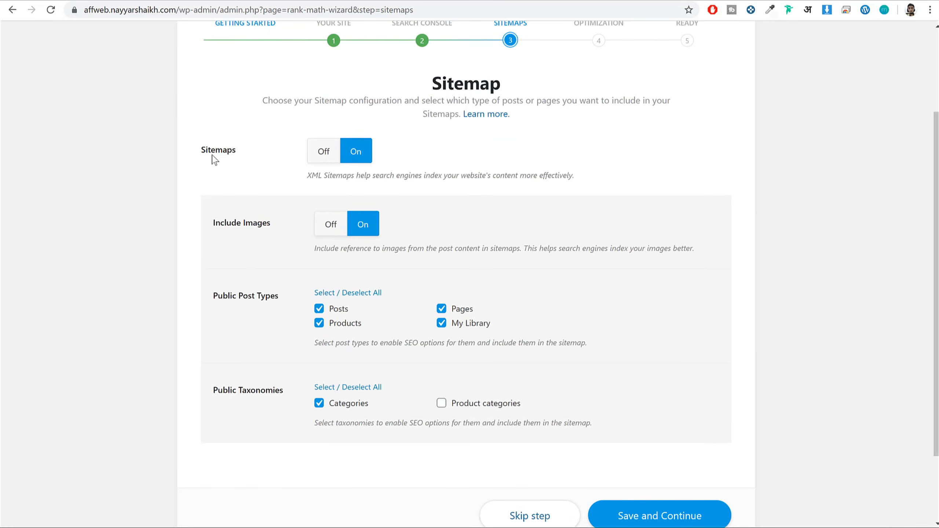
drag(575, 177, 516, 177)
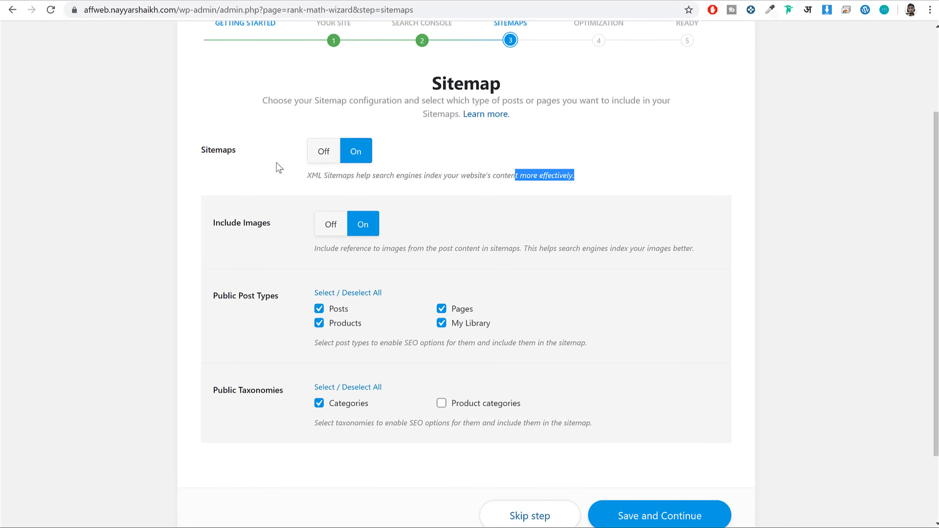
click(276, 162)
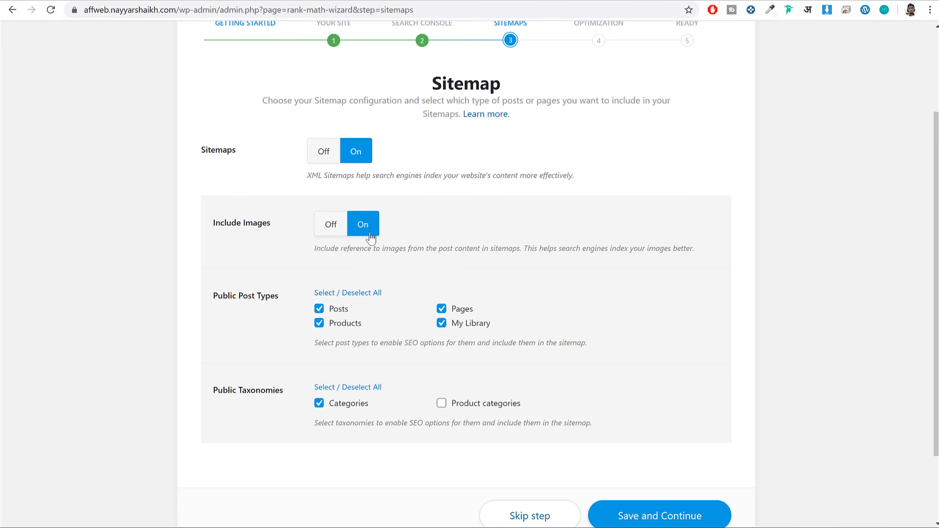
Keep Include Images on in the Sitemap settings, and save to continue to the Optimization page.
drag(227, 222, 267, 223)
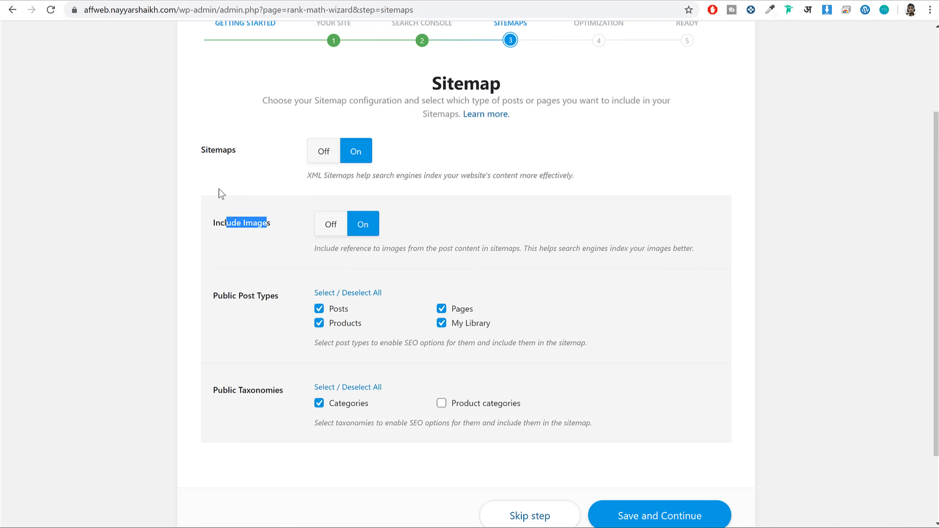
scroll(729, 309, down, 3)
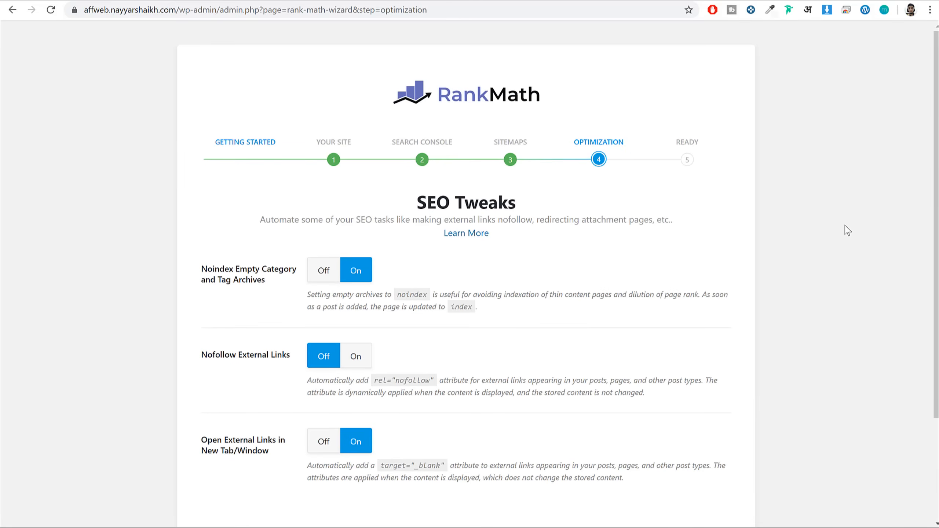
Turn on Nofollow External Links among the SEO Tweaks, and save to continue to the Ready page.
scroll(845, 228, down, 3)
click(356, 237)
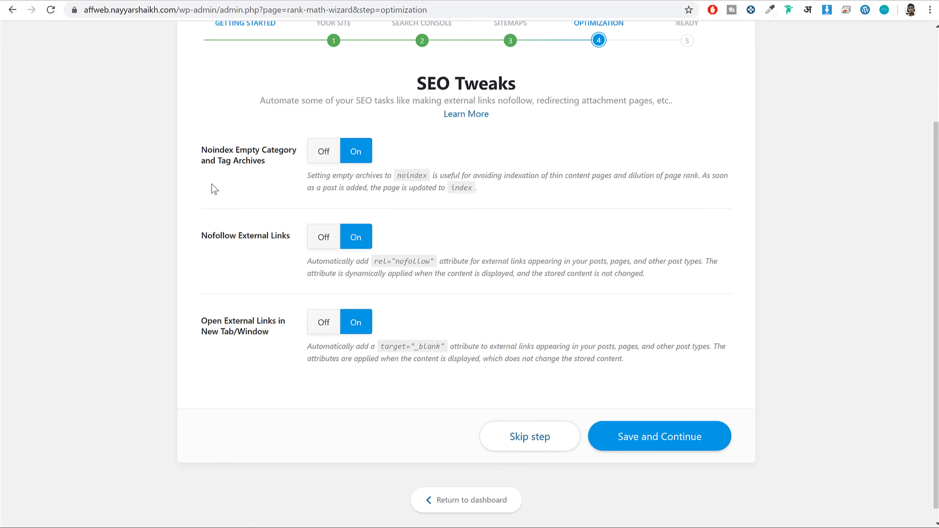
drag(199, 147, 271, 164)
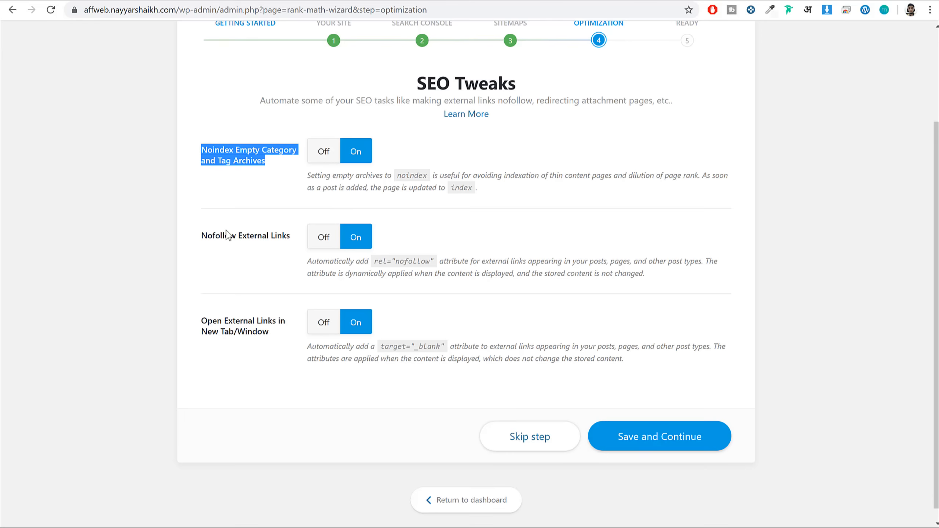
drag(200, 236, 292, 243)
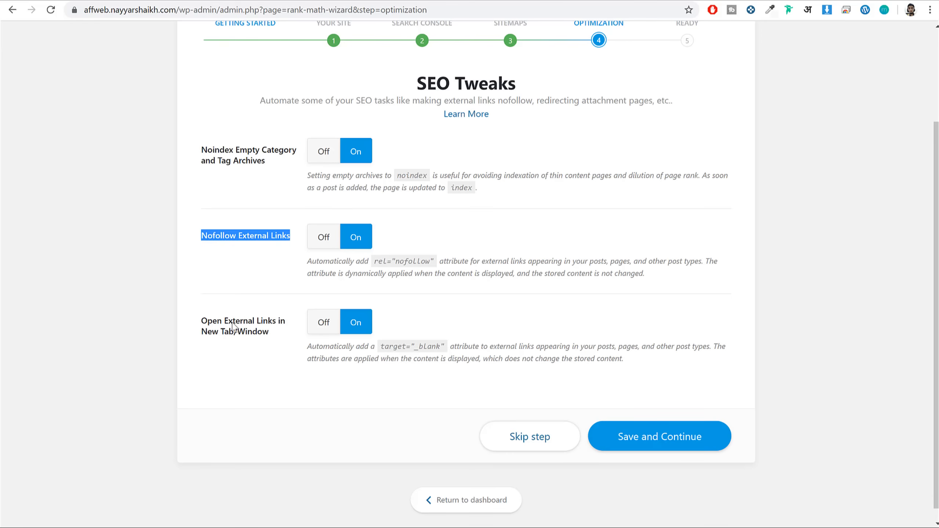
drag(202, 320, 265, 340)
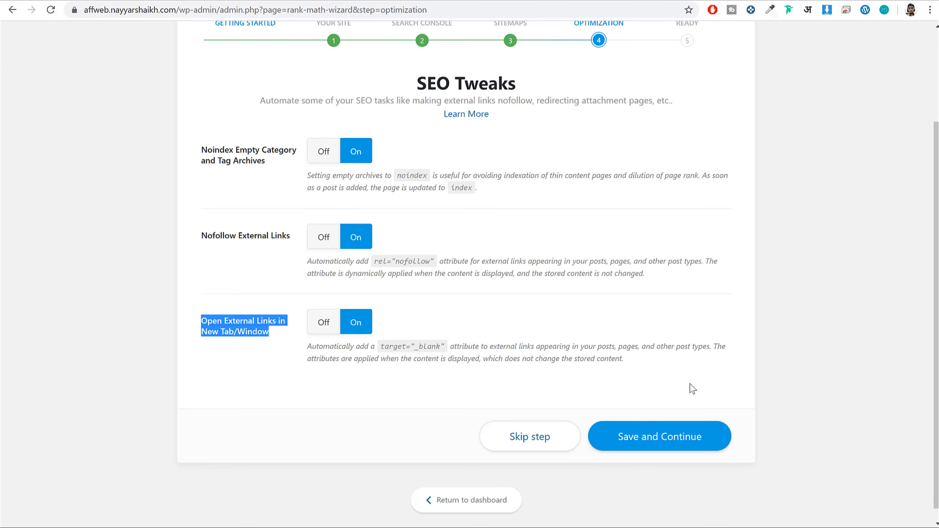
click(674, 440)
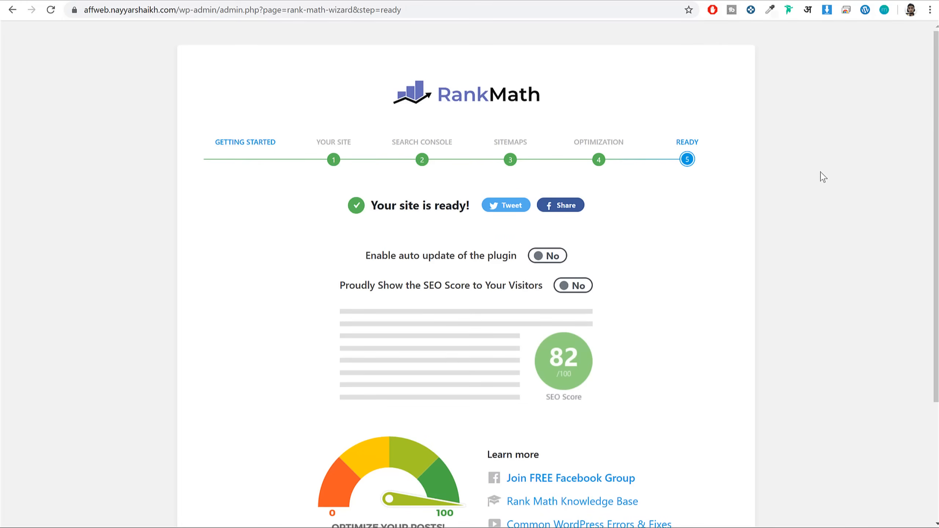
Finish the setup wizard by returning to the dashboard, and open the list of all posts.
scroll(823, 176, down, 5)
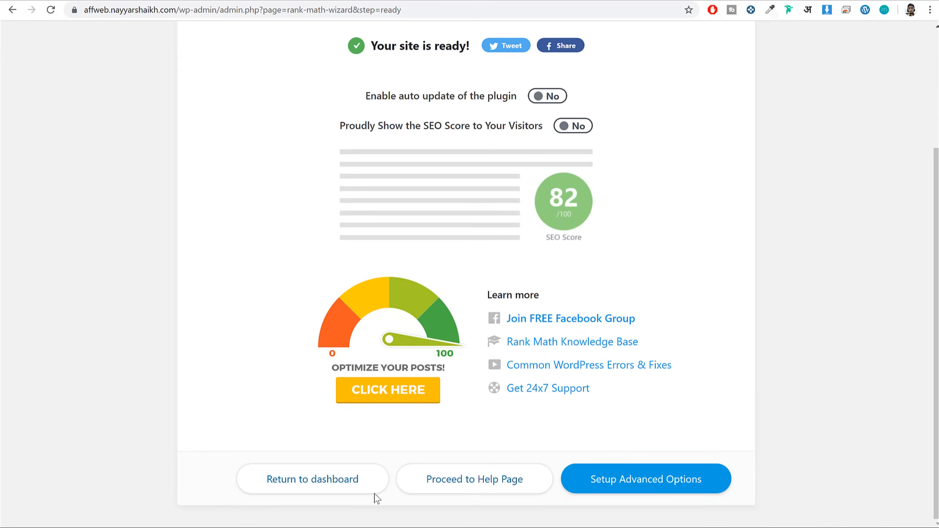
click(281, 480)
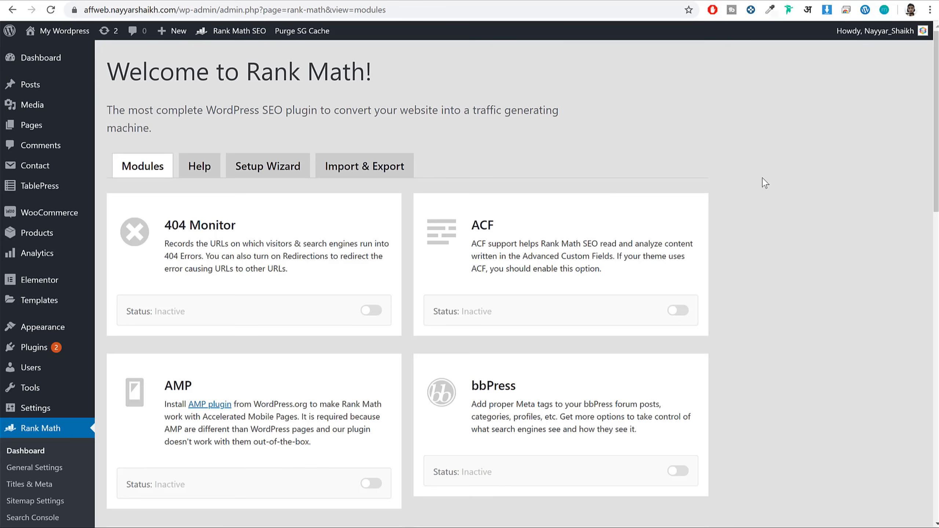
click(42, 90)
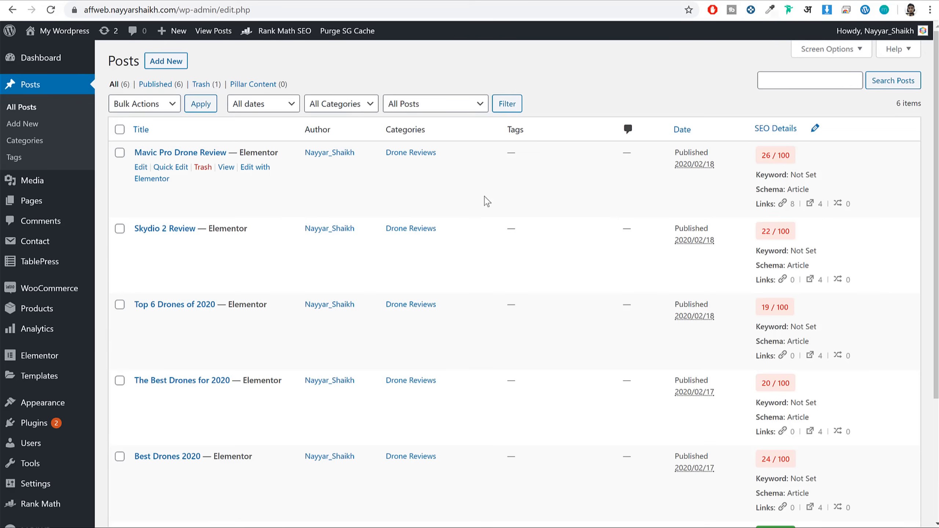
Examine the SEO scores in the SEO Details column for the drone posts, including Mavic Pro Drone Review.
scroll(488, 206, down, 2)
scroll(492, 210, up, 2)
drag(760, 155, 790, 155)
click(784, 153)
drag(796, 231, 757, 232)
drag(797, 308, 749, 307)
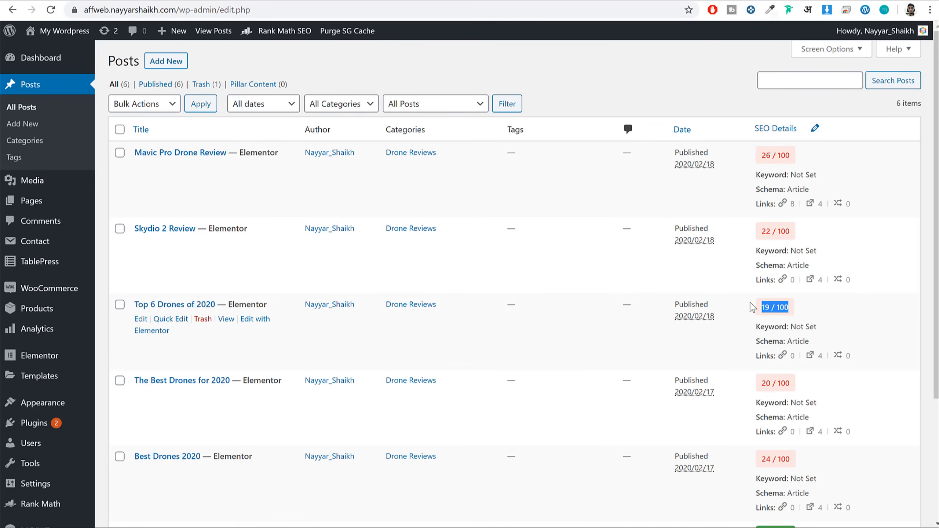
drag(791, 153, 759, 157)
click(767, 157)
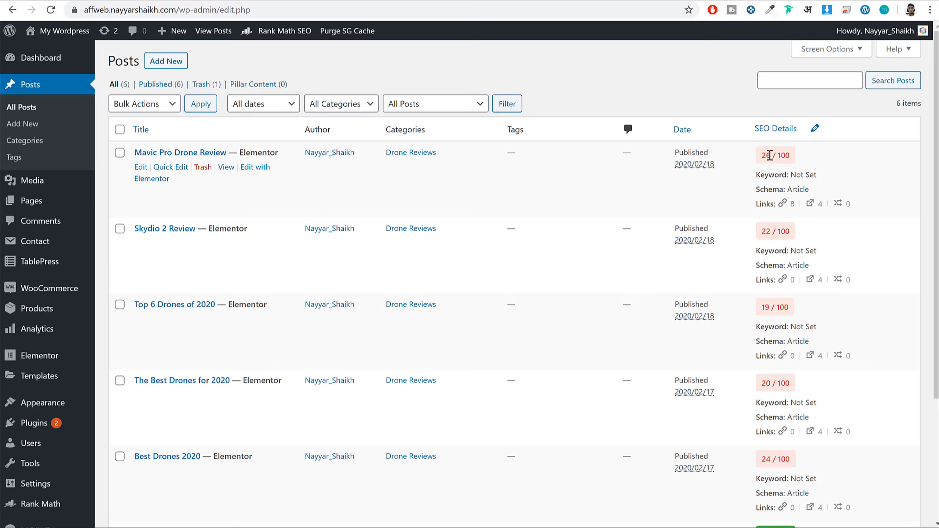
double_click(766, 155)
click(885, 139)
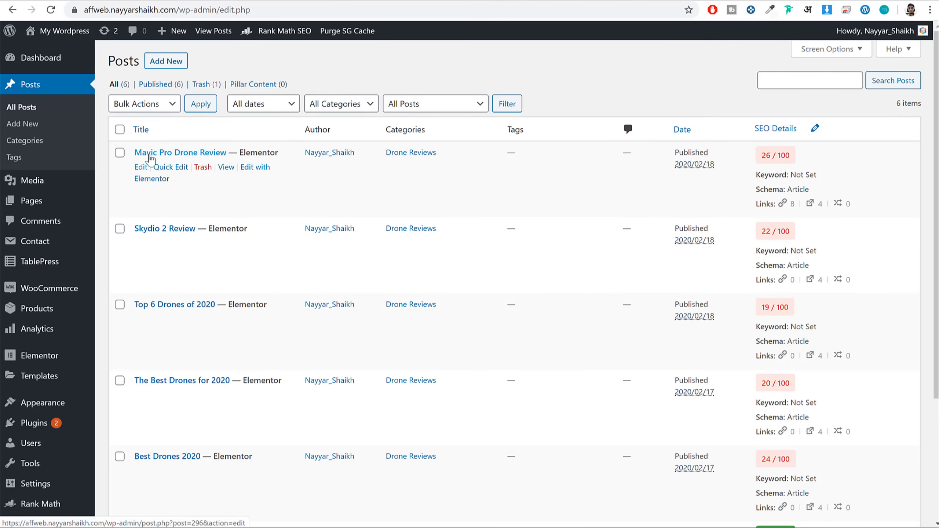
Open the Mavic Pro Drone Review post for editing and display its Rank Math focus keyword and Basic SEO checks.
click(141, 167)
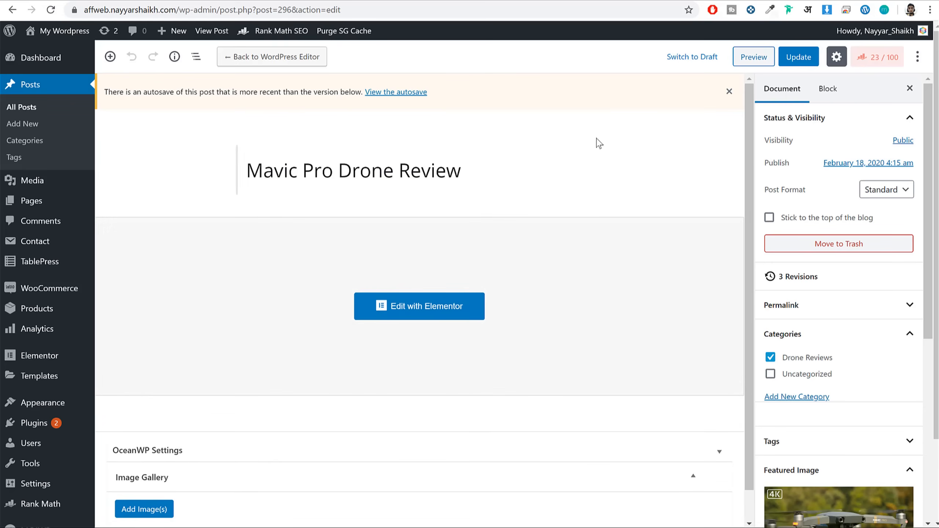
click(874, 67)
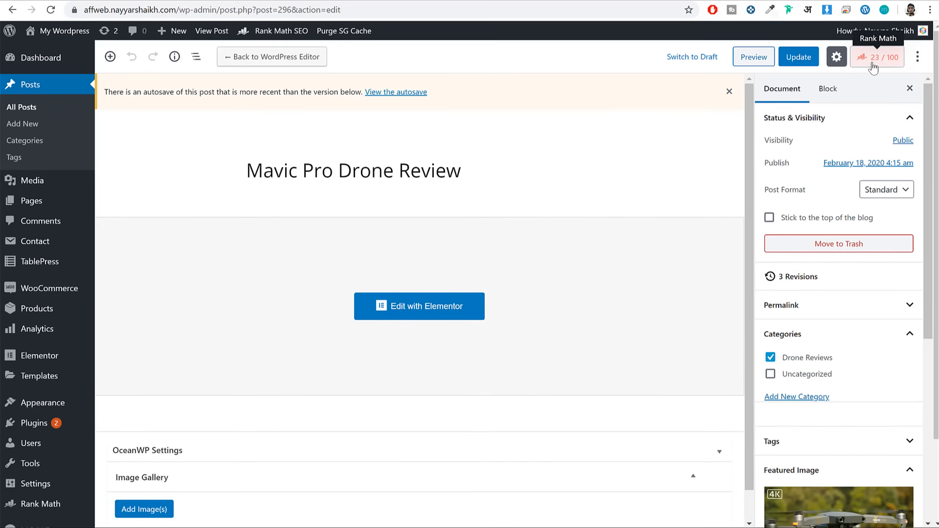
scroll(839, 262, down, 5)
scroll(833, 315, up, 3)
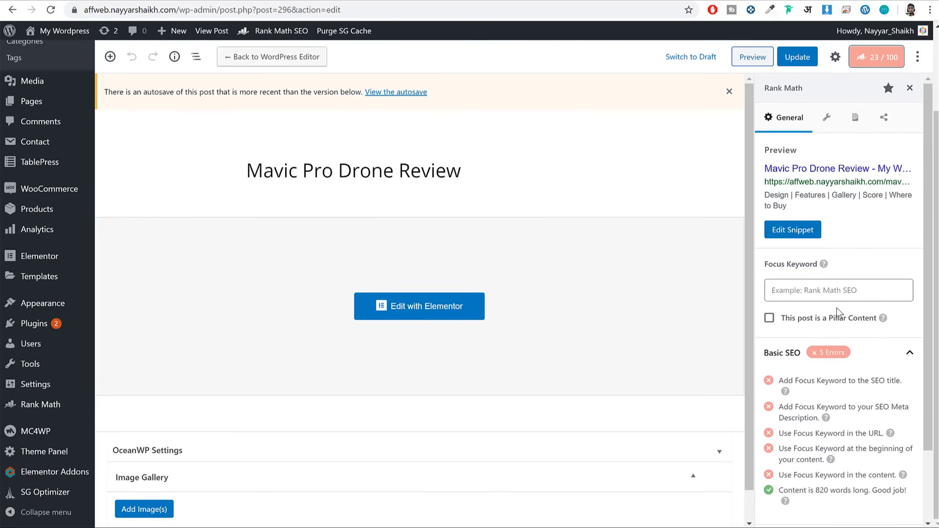
scroll(854, 192, down, 2)
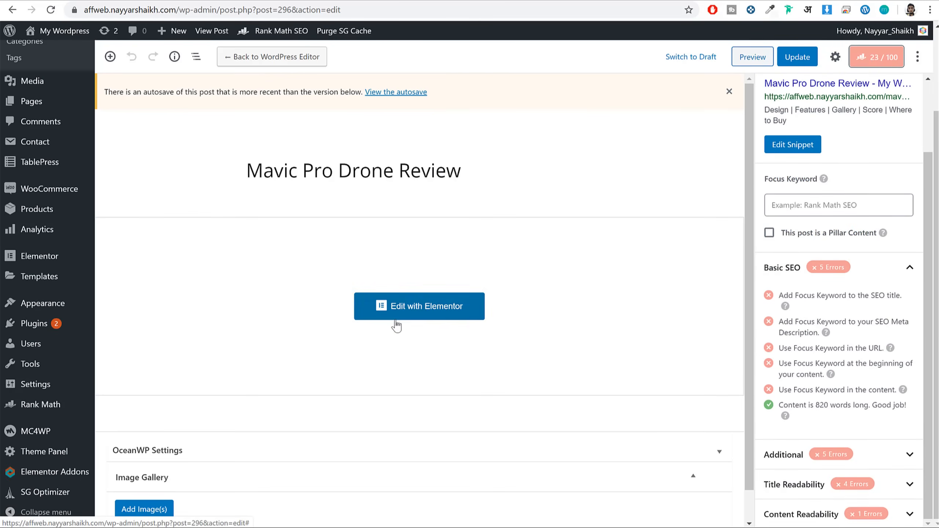
scroll(825, 277, up, 2)
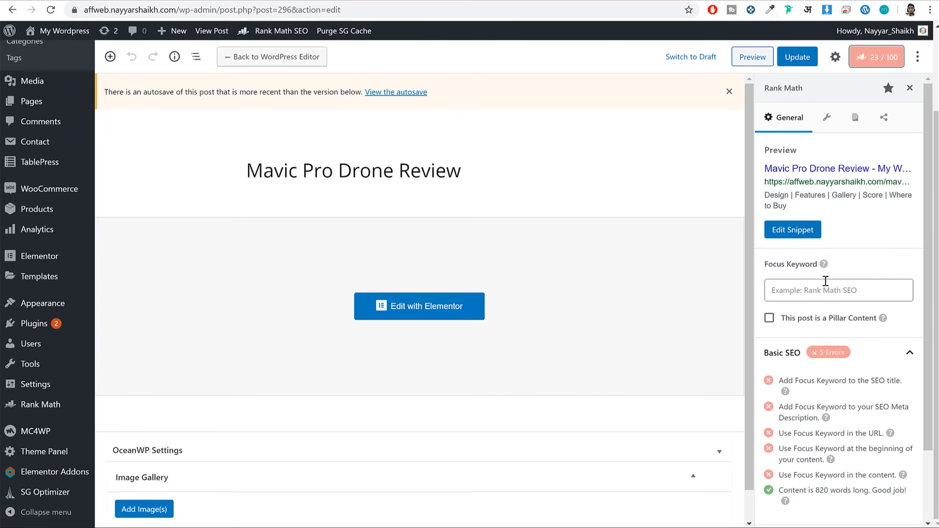
Open the Mavic Pro Drone Review post in Elementor and look through its content.
click(421, 316)
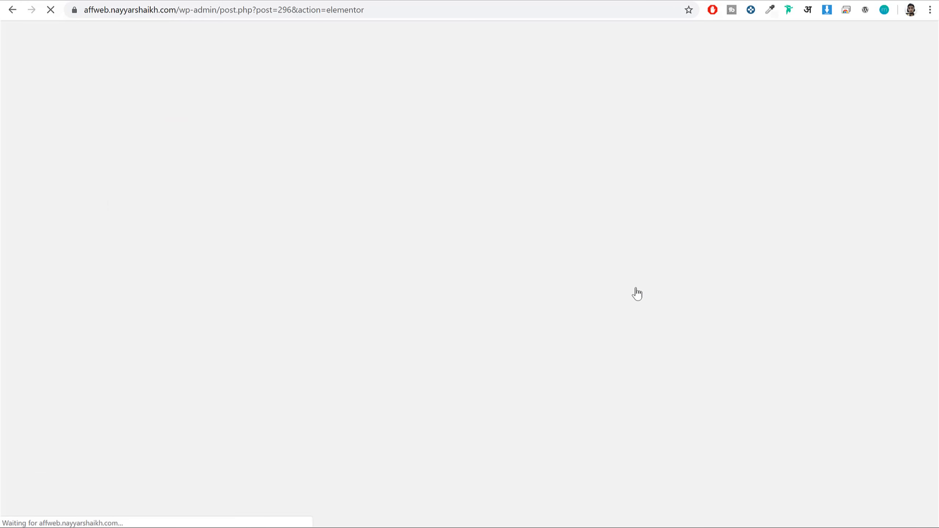
scroll(909, 197, down, 10)
scroll(911, 198, up, 8)
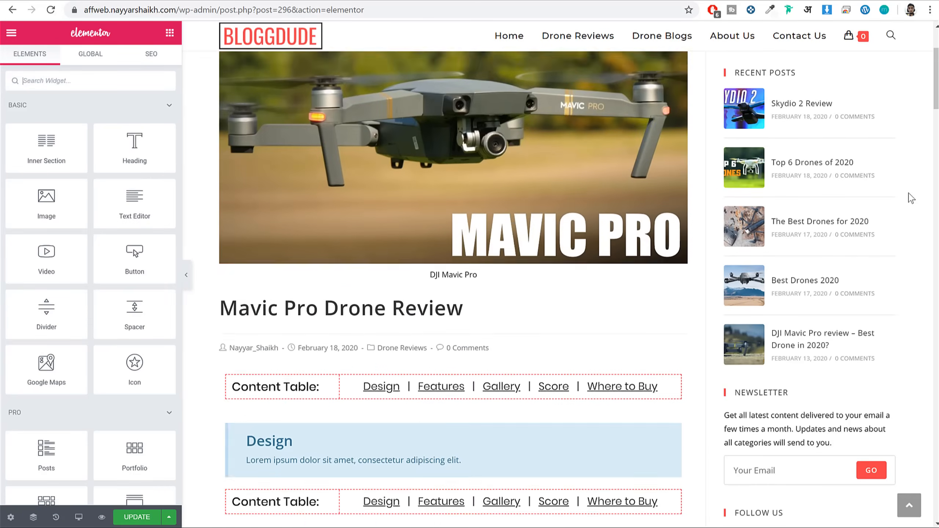
scroll(911, 198, down, 18)
scroll(911, 199, down, 10)
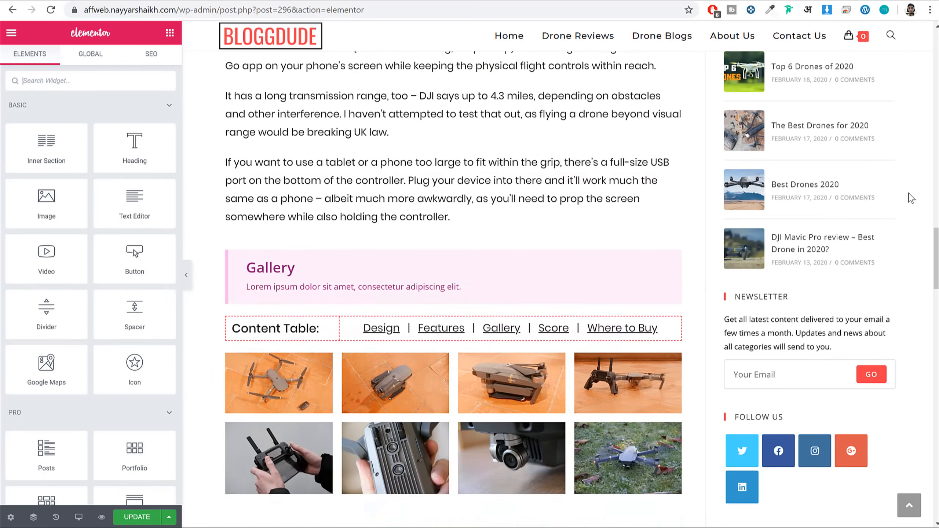
scroll(911, 198, up, 20)
scroll(912, 198, up, 10)
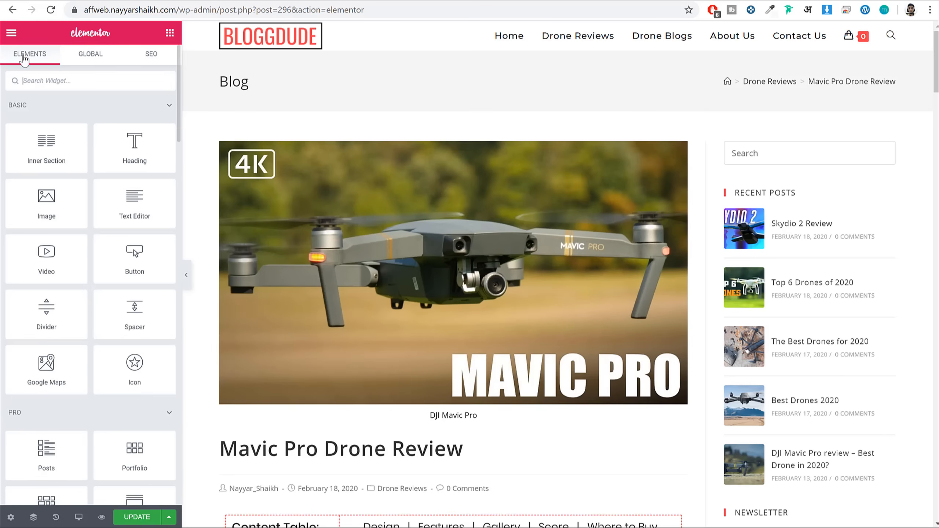
Display the post's SEO settings in Elementor and look over the snippet preview, focus keyword and Basic SEO checks.
click(80, 59)
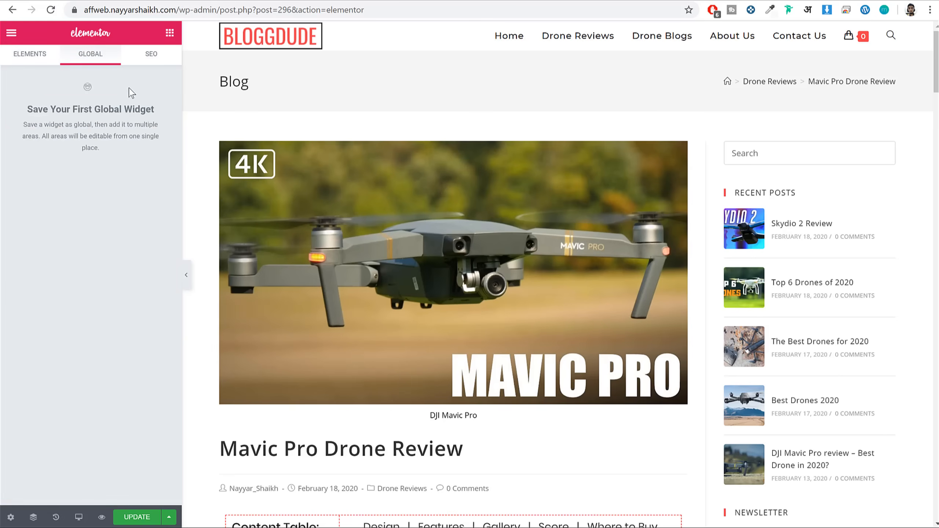
click(157, 58)
scroll(133, 264, down, 1)
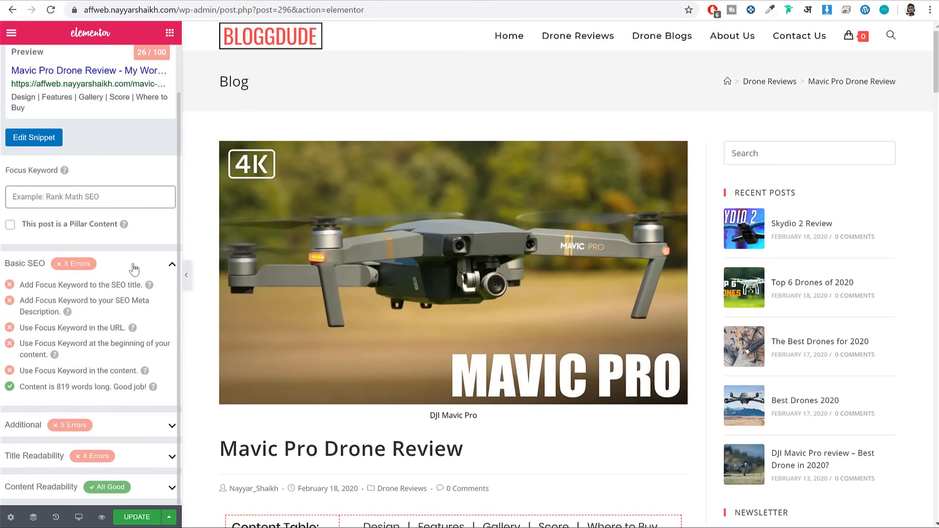
scroll(106, 381, up, 1)
scroll(134, 261, down, 1)
scroll(140, 153, up, 1)
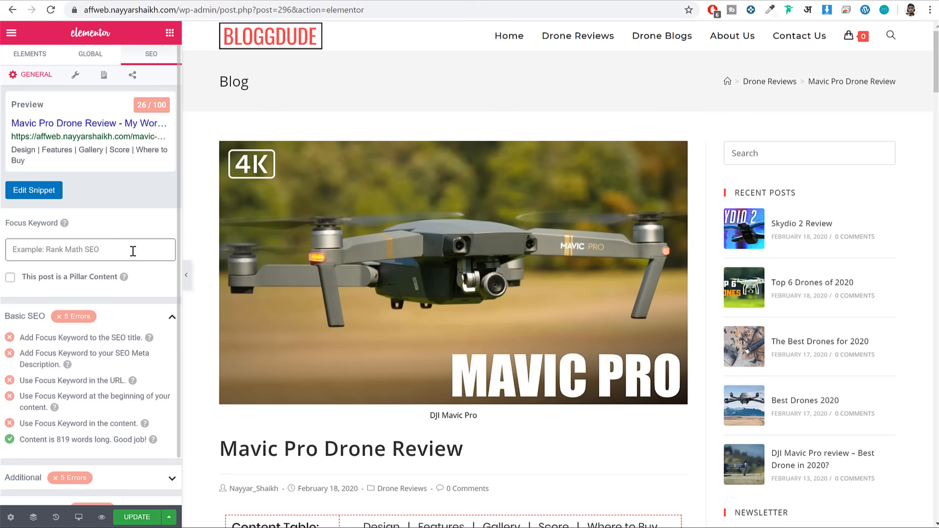
Check the post's title on the page and set its focus keyword to "mavic pro" in the SEO settings.
scroll(456, 264, down, 6)
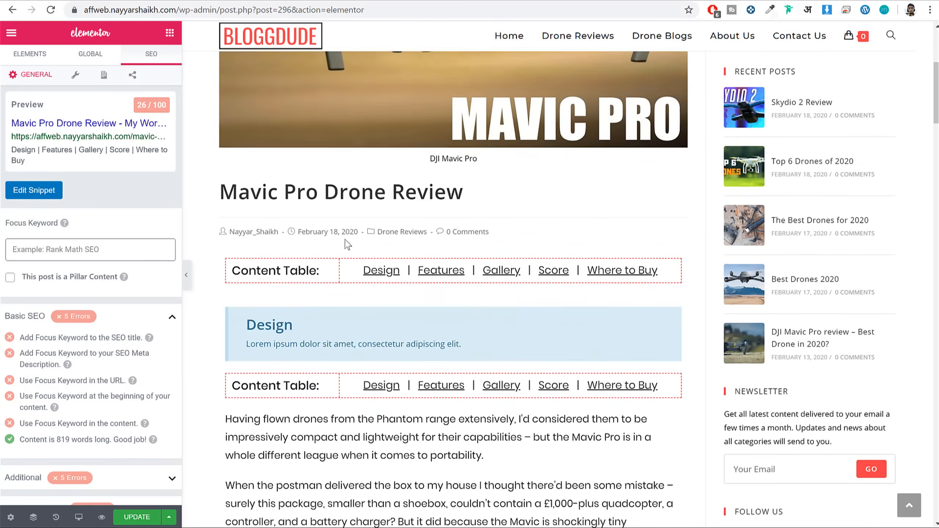
scroll(347, 244, up, 3)
drag(220, 329, 485, 340)
click(486, 339)
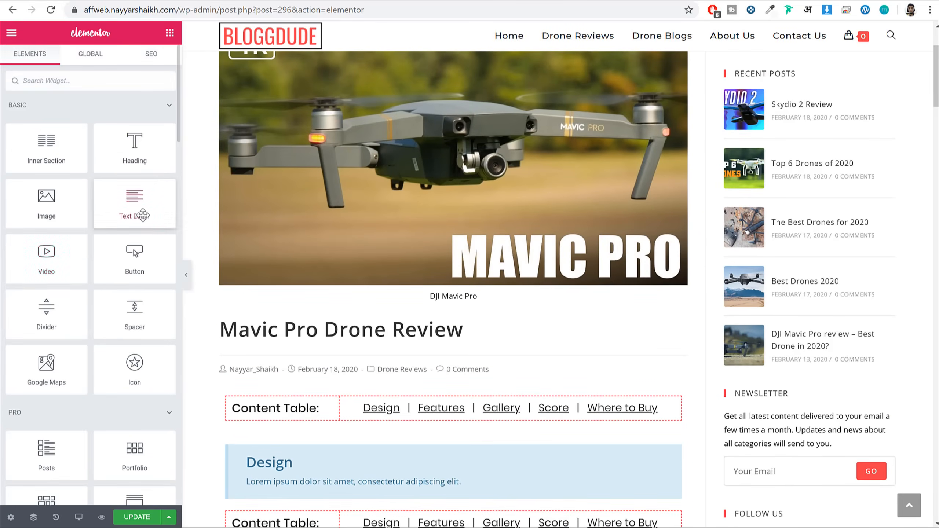
click(156, 54)
click(81, 250)
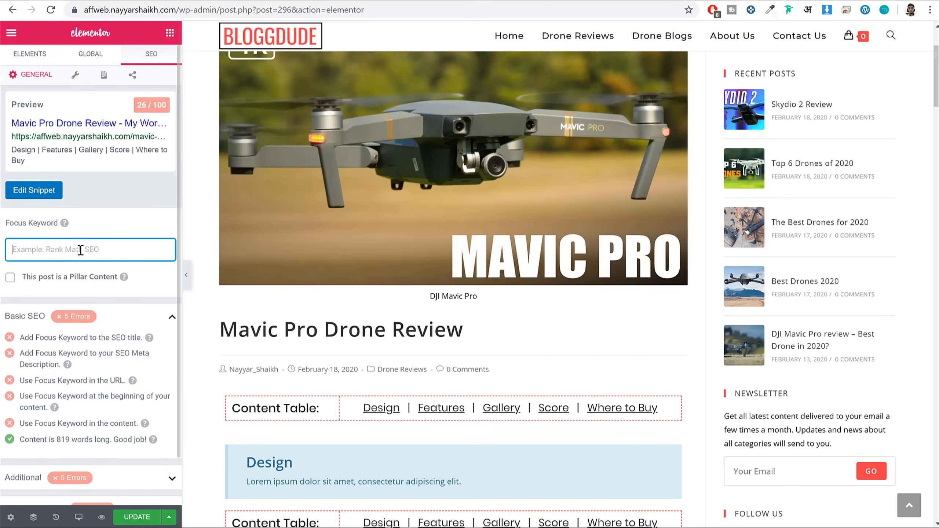
text(mavic)
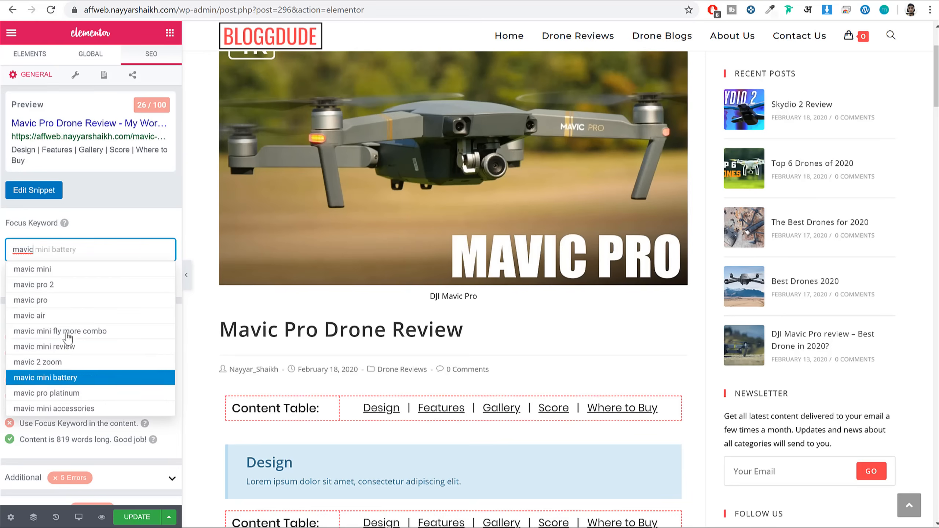
click(92, 300)
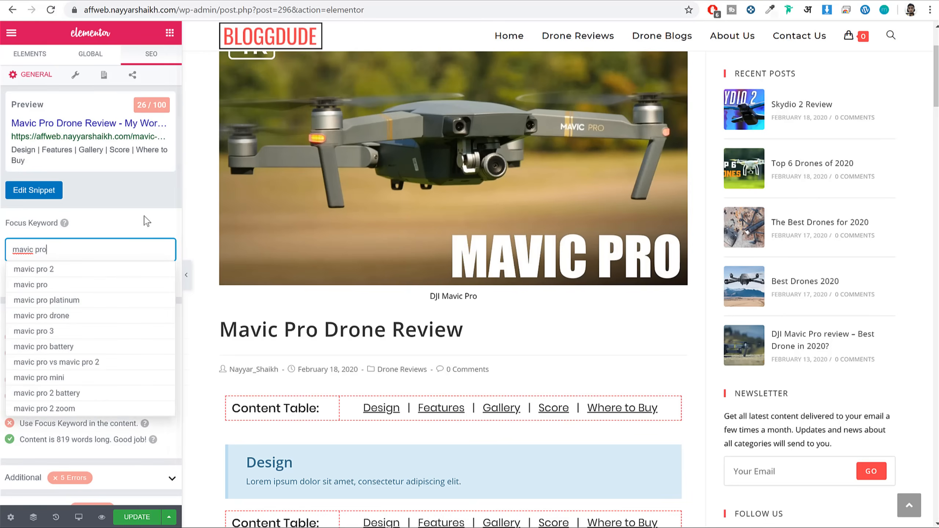
key(Return)
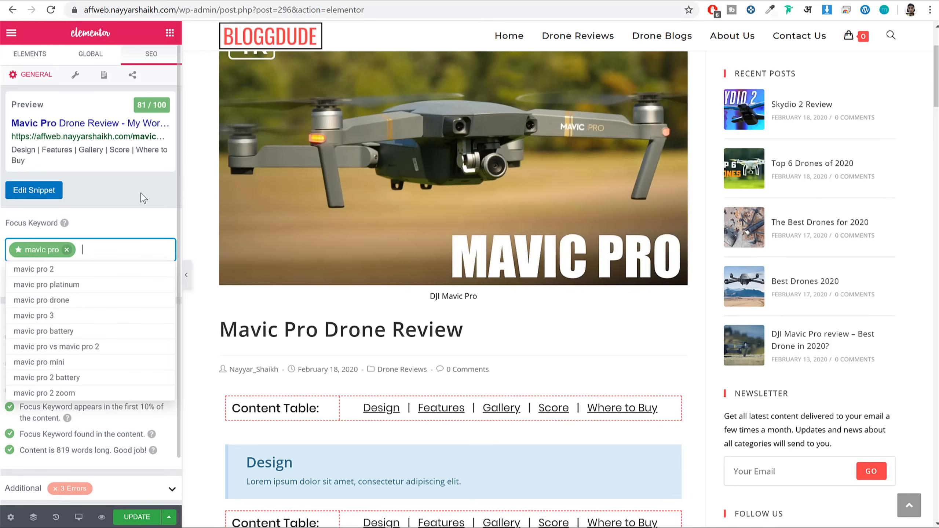
click(141, 194)
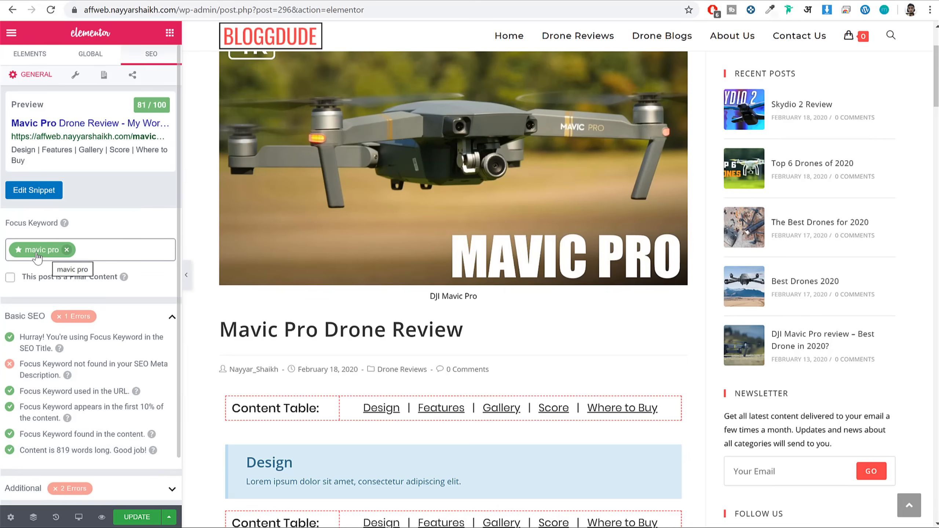
Review the post's SEO score and Basic SEO checks, and expand the Additional checks to read them.
drag(141, 103, 122, 103)
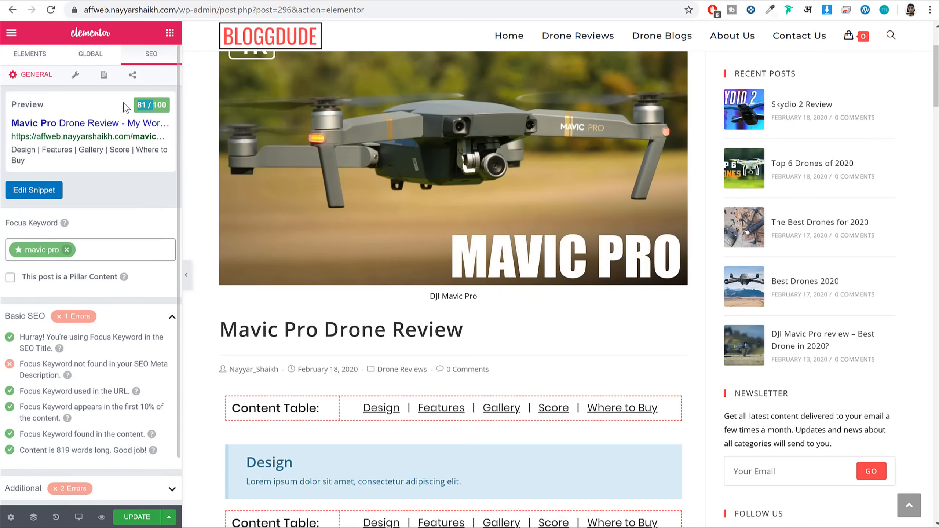
click(150, 103)
scroll(122, 318, down, 2)
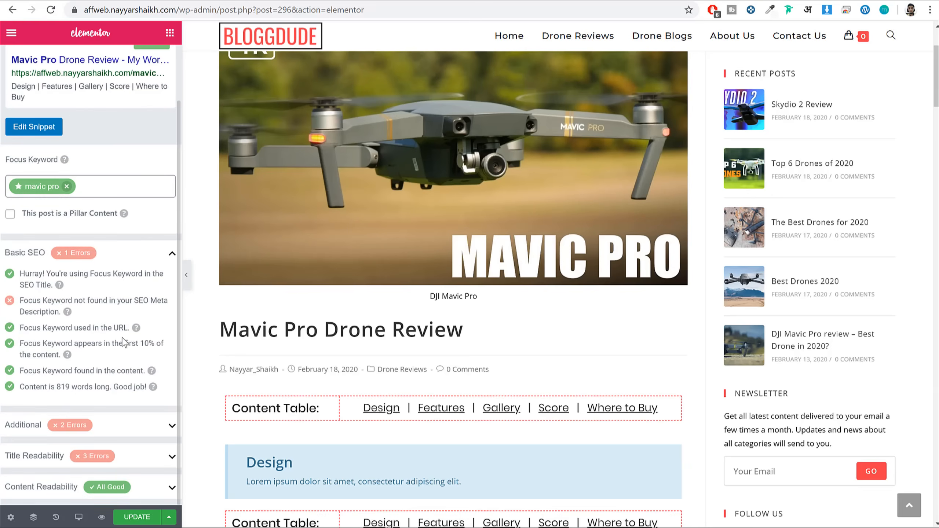
click(136, 426)
scroll(137, 429, down, 6)
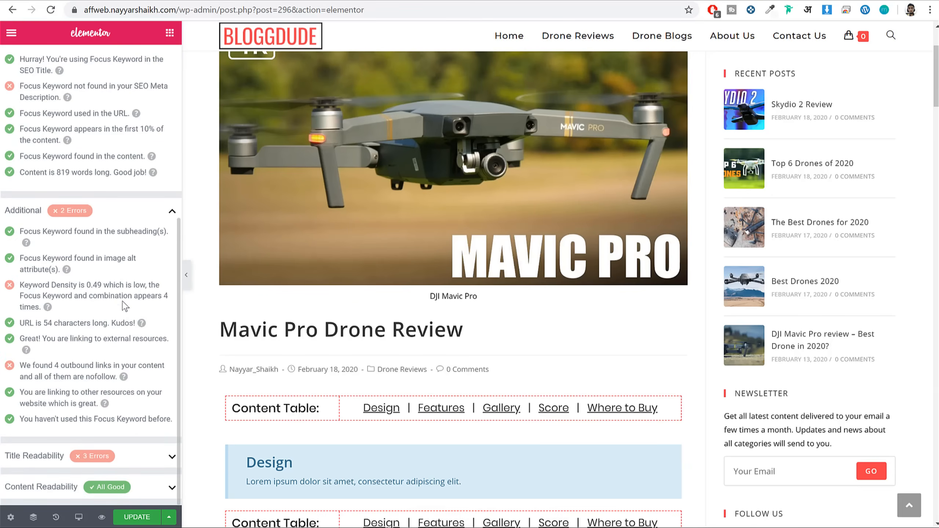
Add "mavic pro review" as a second focus keyword for the post, chosen from the suggested keywords.
scroll(122, 302, up, 8)
click(114, 249)
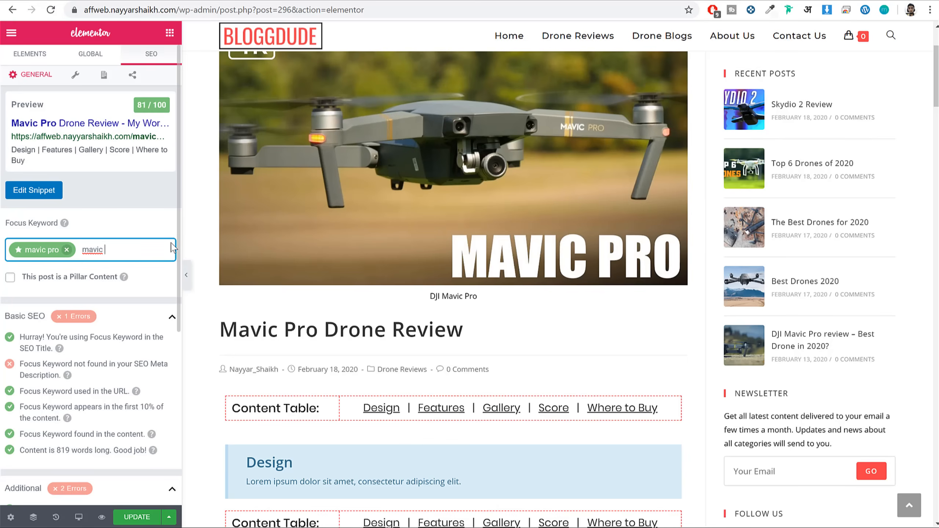
text(pro revi)
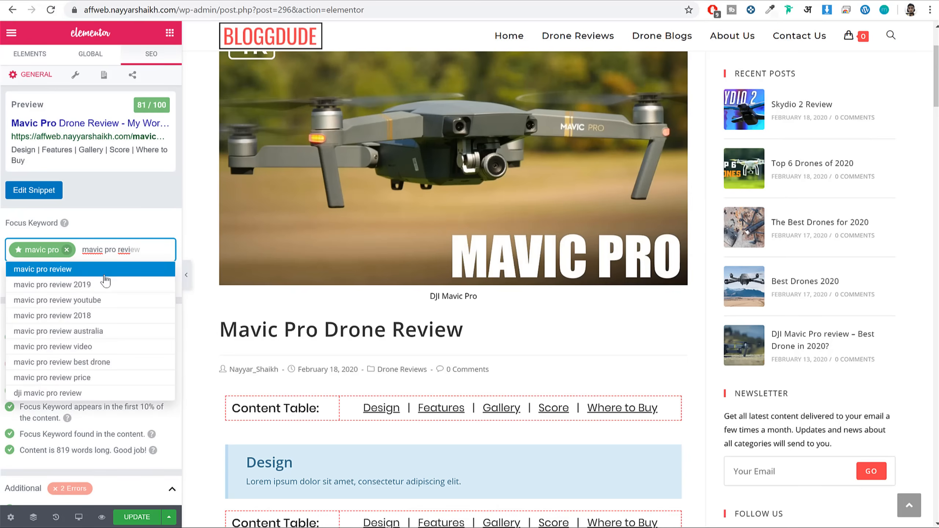
click(105, 275)
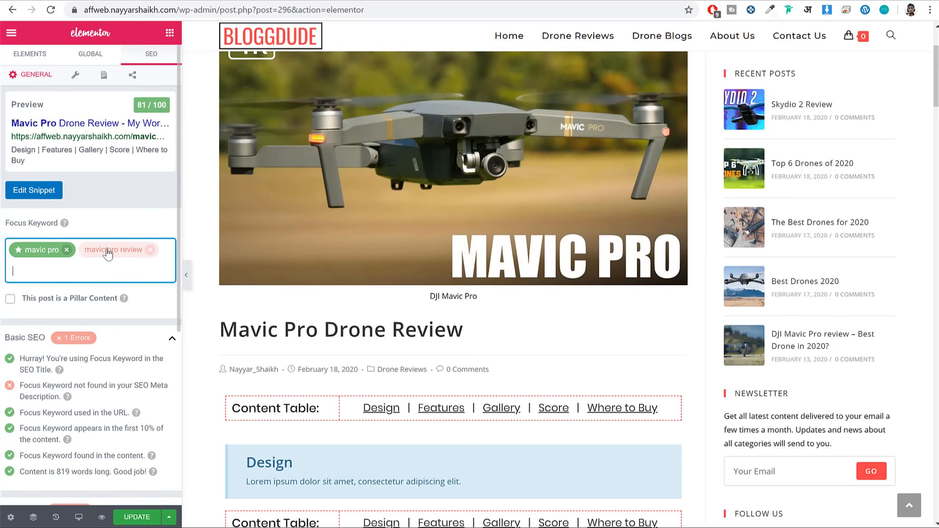
Review the Basic SEO and Additional checks, focusing on the check for the focus keyword in the SEO title.
scroll(403, 360, down, 7)
scroll(121, 310, down, 4)
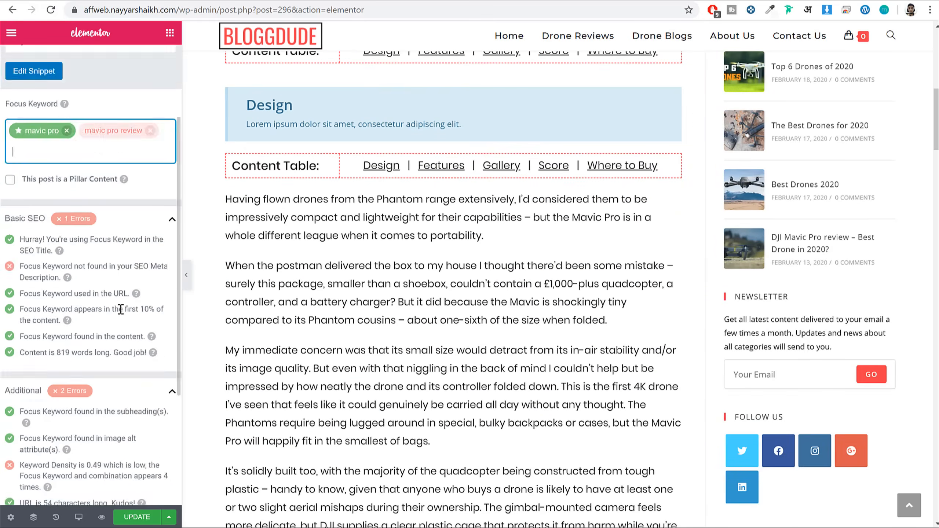
scroll(133, 311, up, 4)
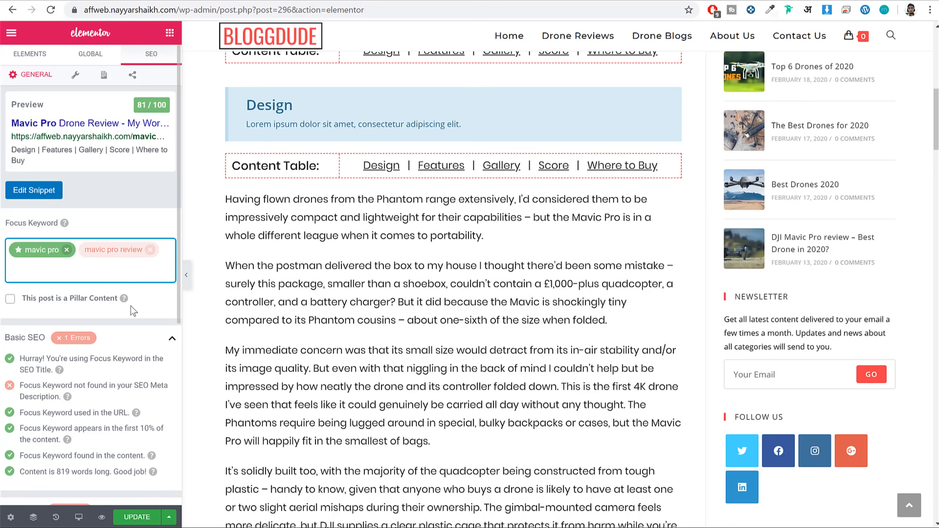
scroll(113, 296, down, 5)
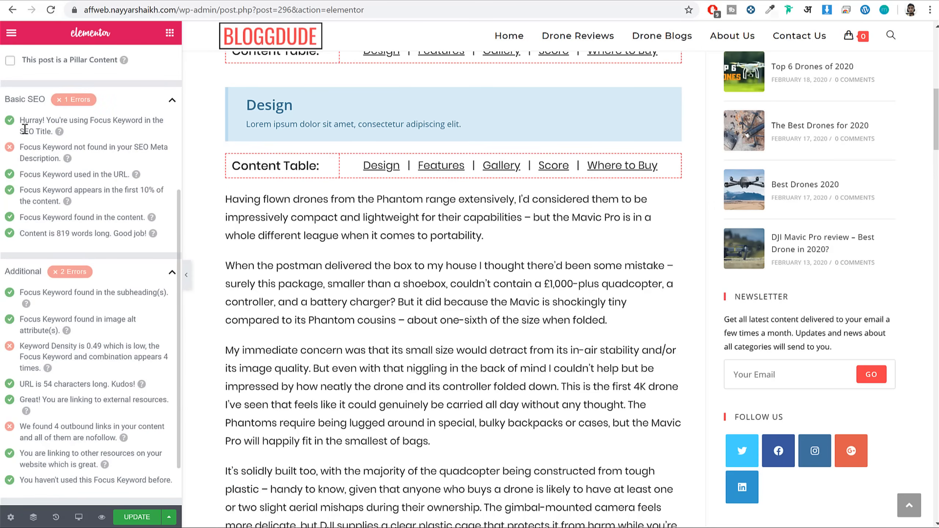
drag(21, 121, 77, 129)
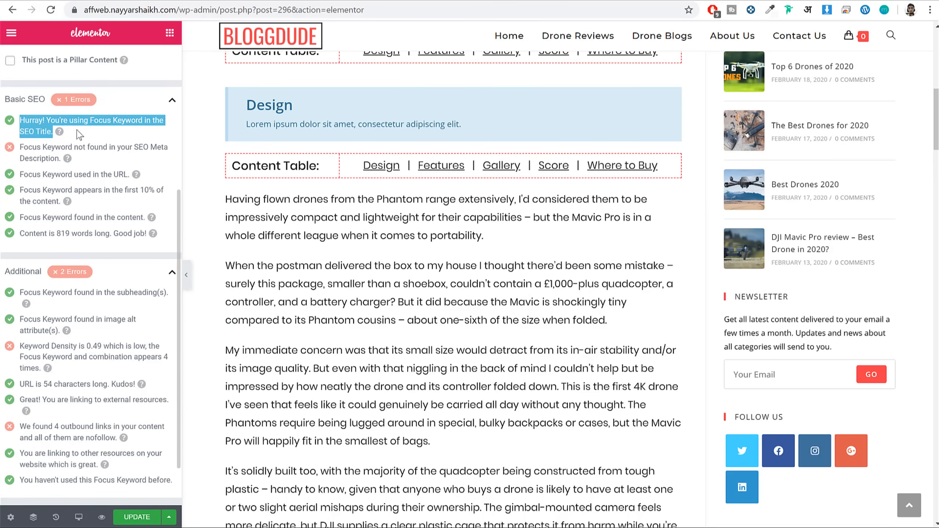
click(78, 134)
drag(21, 122, 76, 132)
click(120, 131)
Examine the post's title on the page for the focus keyword, and return to the SEO settings and score.
scroll(603, 286, up, 8)
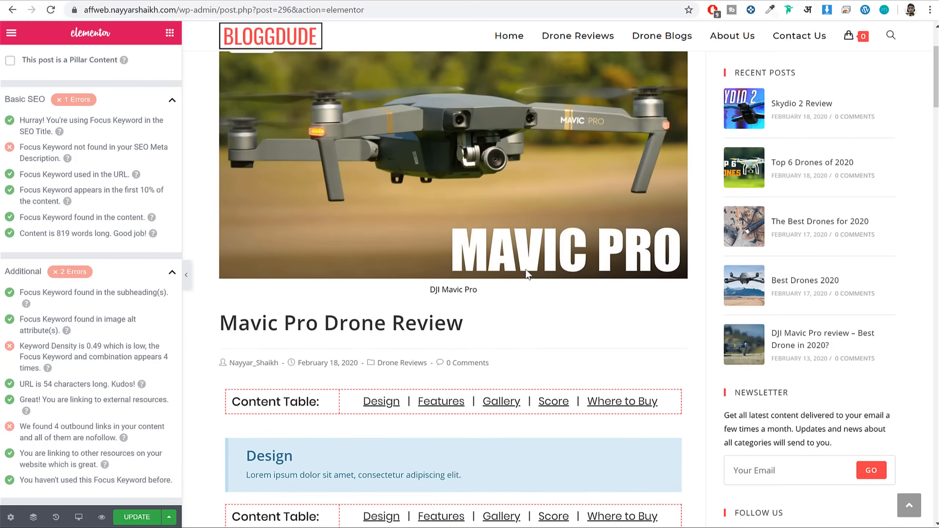
click(292, 329)
drag(234, 327, 462, 330)
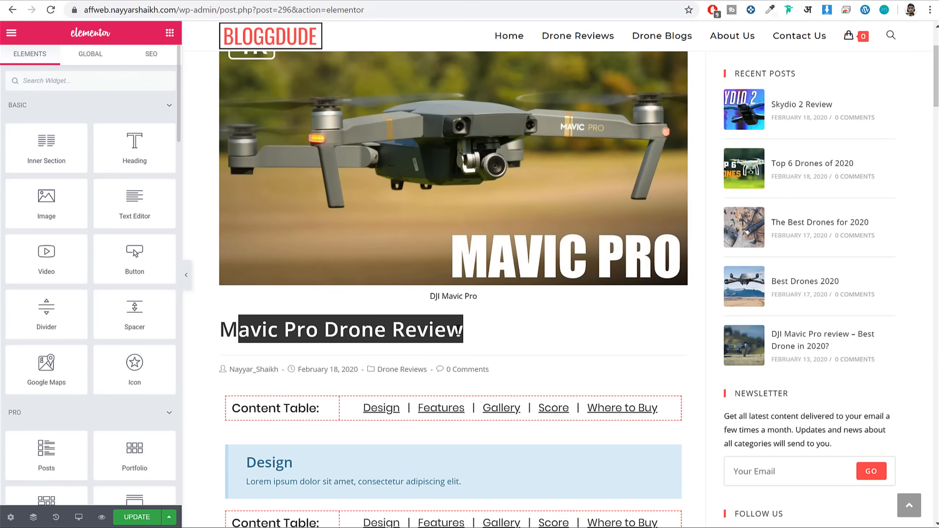
click(351, 331)
drag(222, 329, 317, 328)
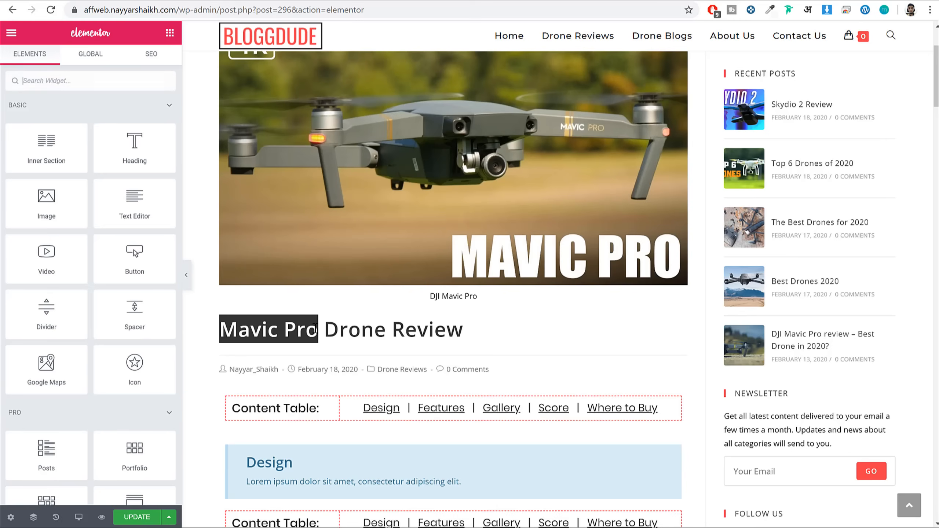
click(154, 55)
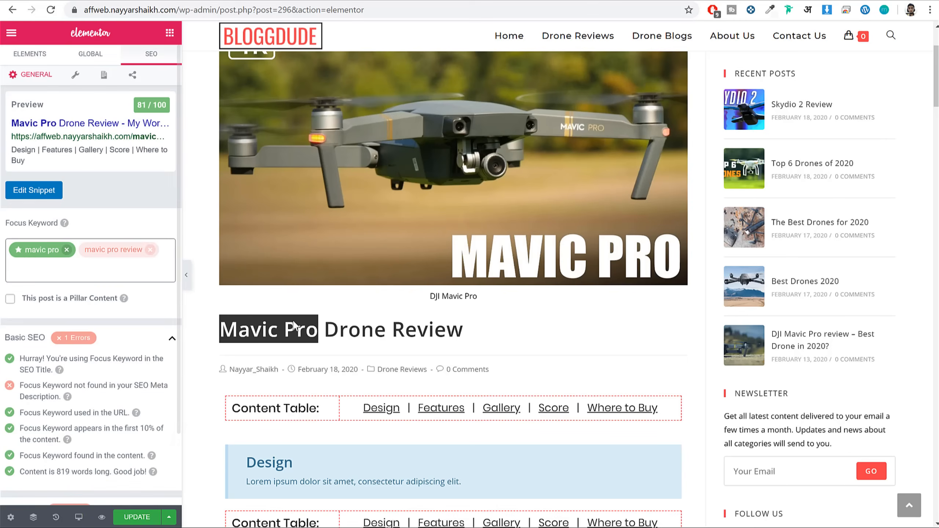
click(237, 331)
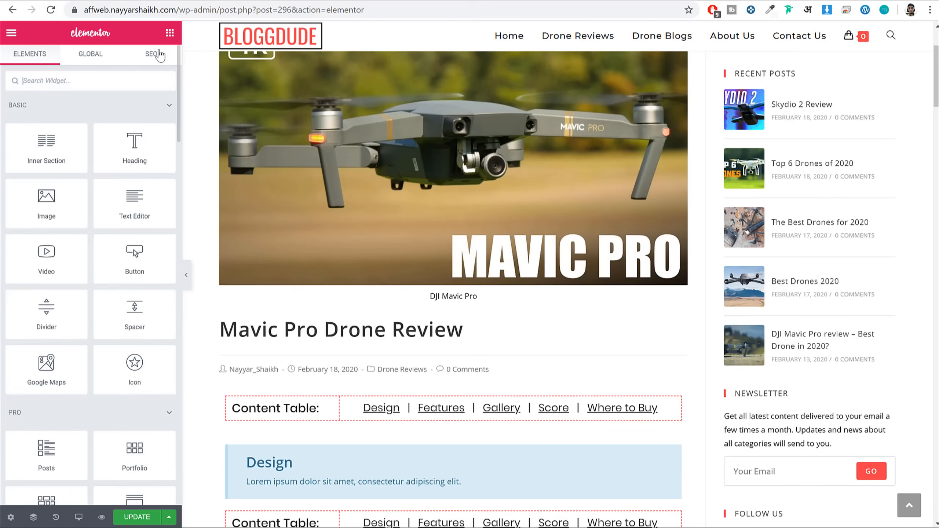
click(155, 56)
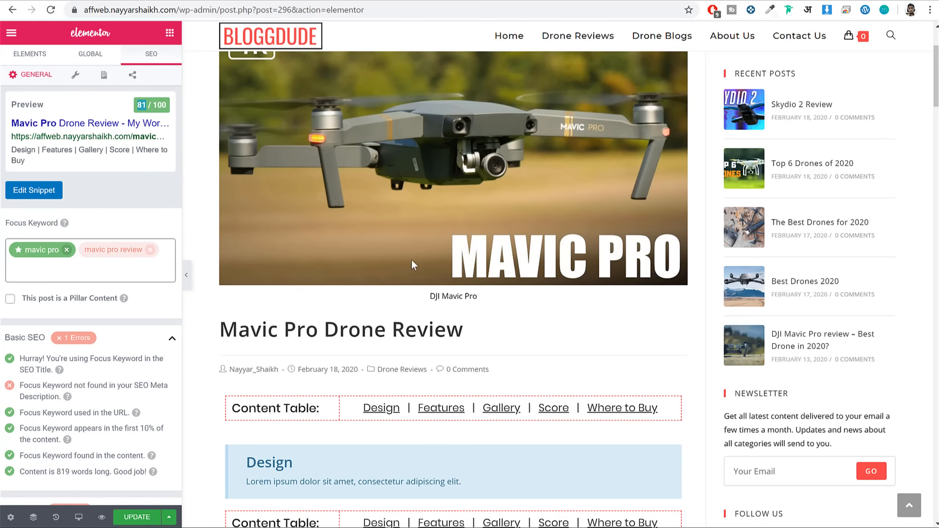
Look through the post's content and read the Basic SEO checks for the SEO title, meta description and URL.
scroll(411, 258, down, 15)
scroll(424, 260, down, 15)
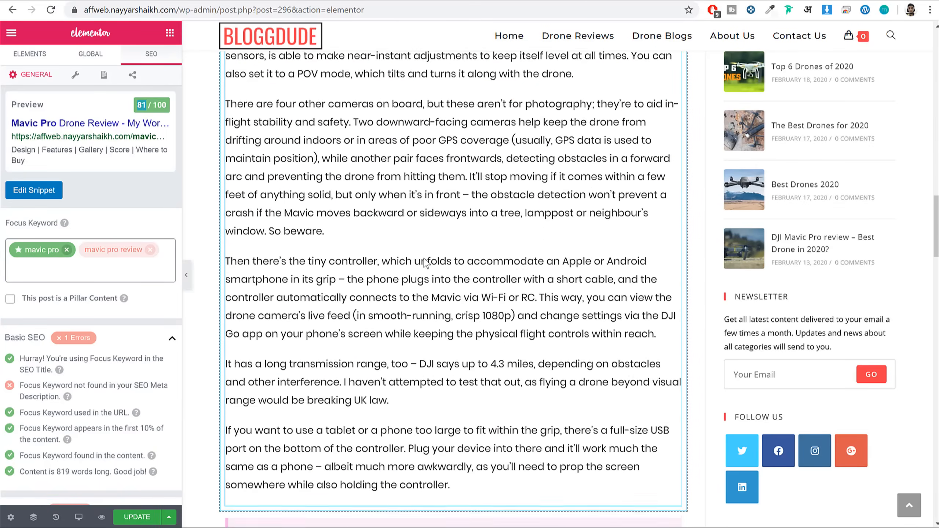
scroll(424, 258, up, 10)
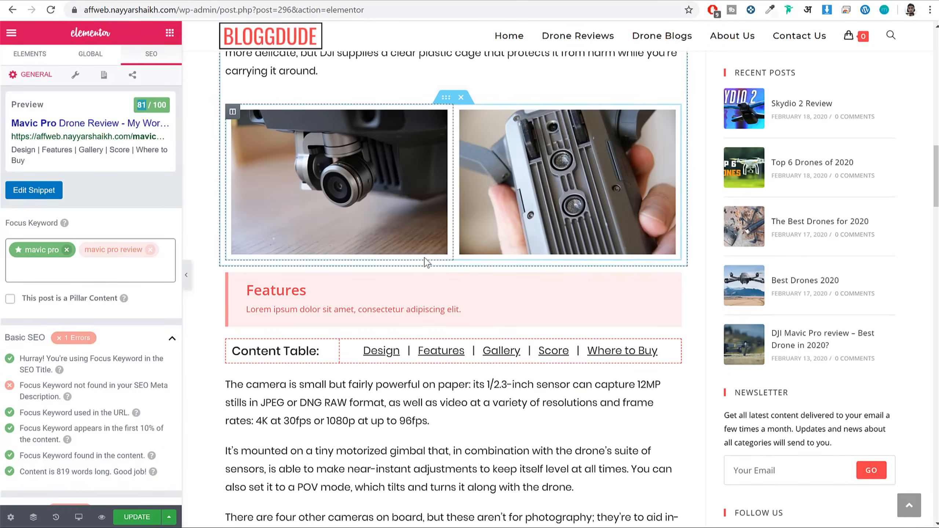
scroll(112, 382, down, 2)
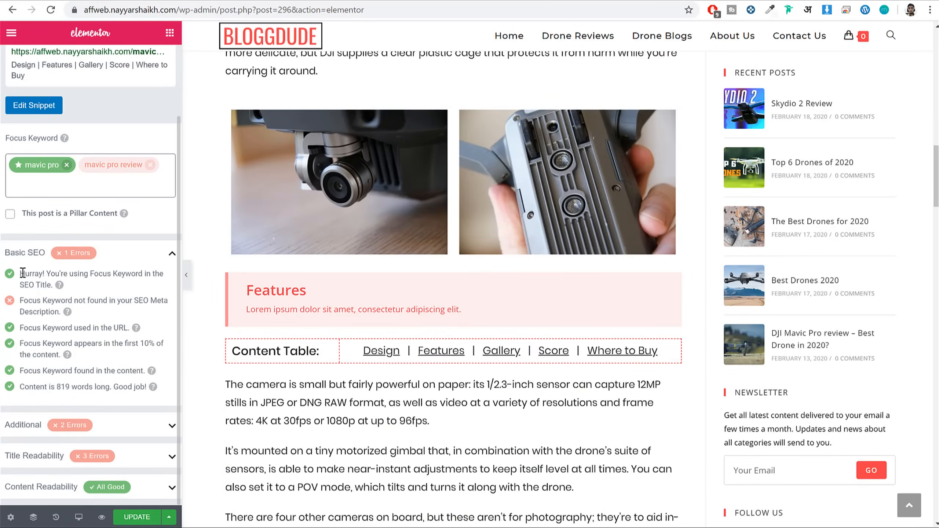
triple_click(74, 286)
click(38, 306)
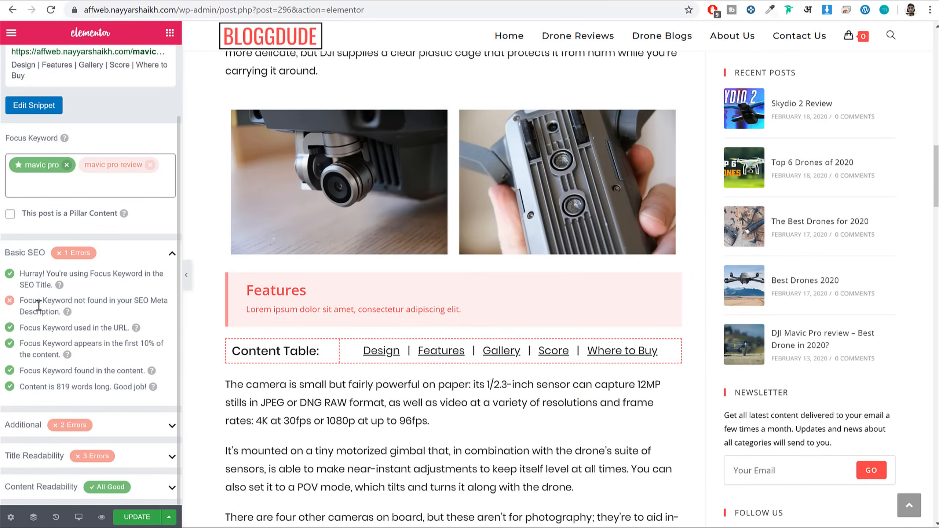
triple_click(29, 278)
click(96, 283)
drag(22, 302, 55, 308)
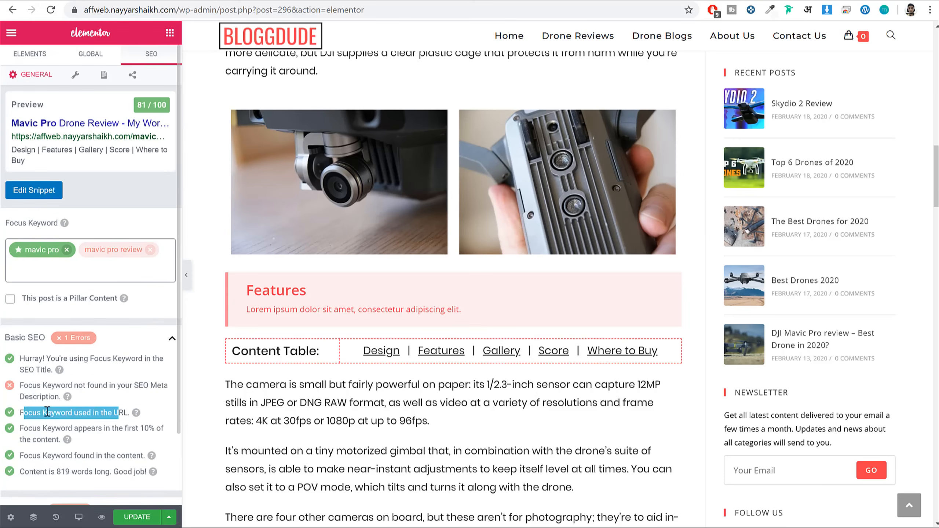
click(40, 413)
drag(23, 414, 126, 413)
click(127, 412)
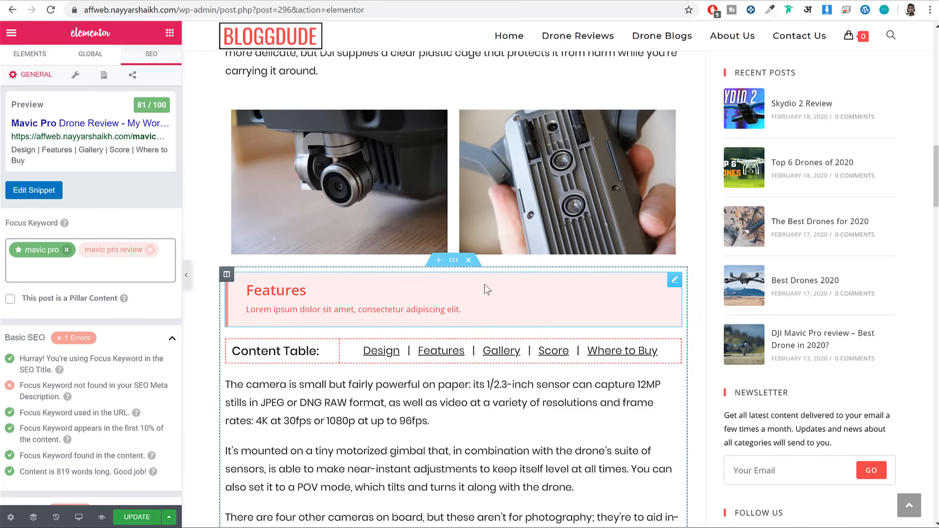
Compare the SEO title check with the wording of the post's title on the page.
scroll(592, 360, up, 15)
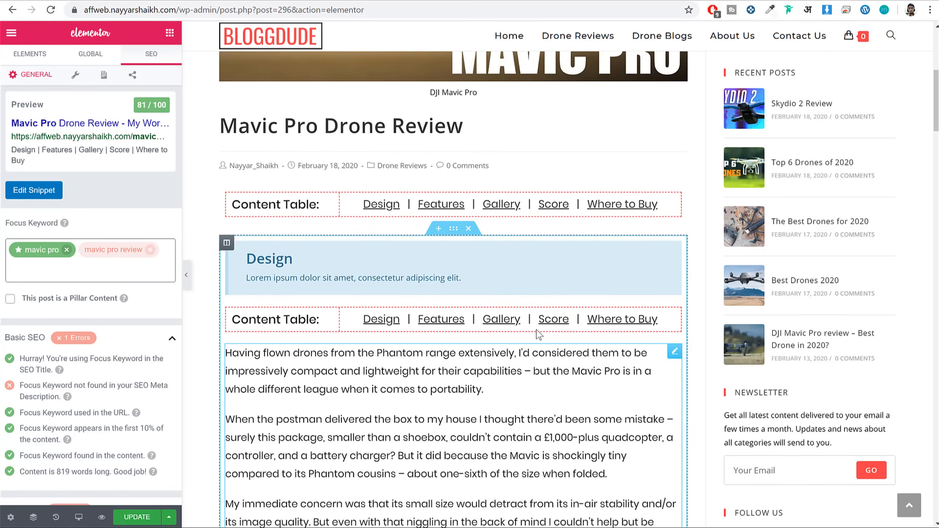
scroll(314, 354, down, 3)
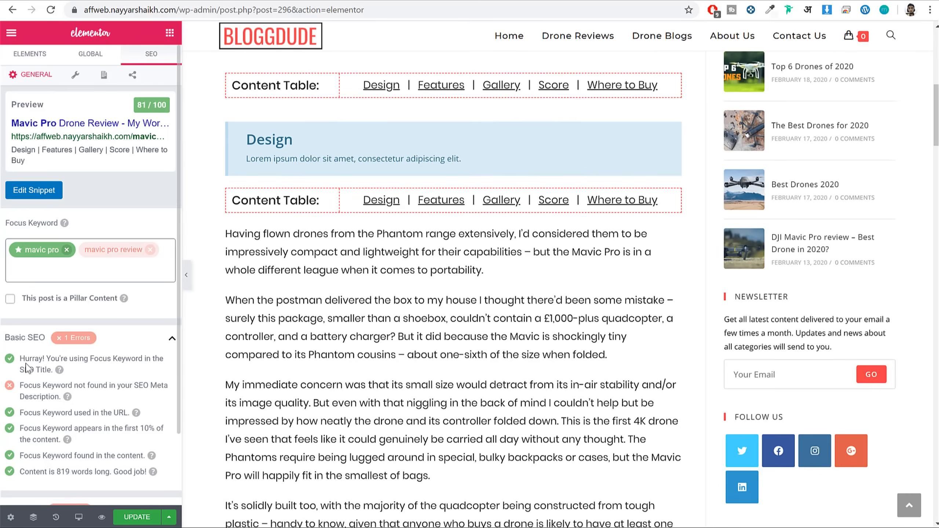
drag(20, 359, 137, 366)
scroll(500, 361, up, 1)
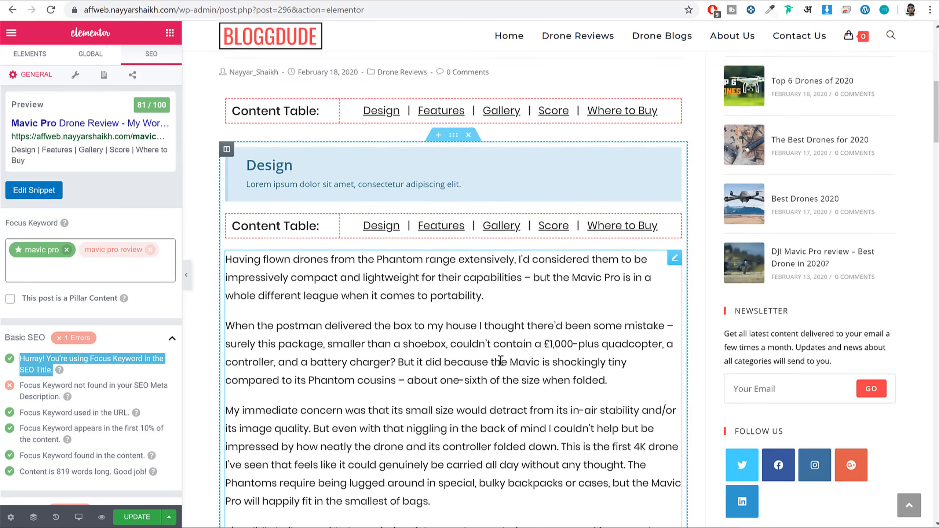
scroll(501, 361, up, 8)
drag(221, 366, 480, 369)
click(477, 368)
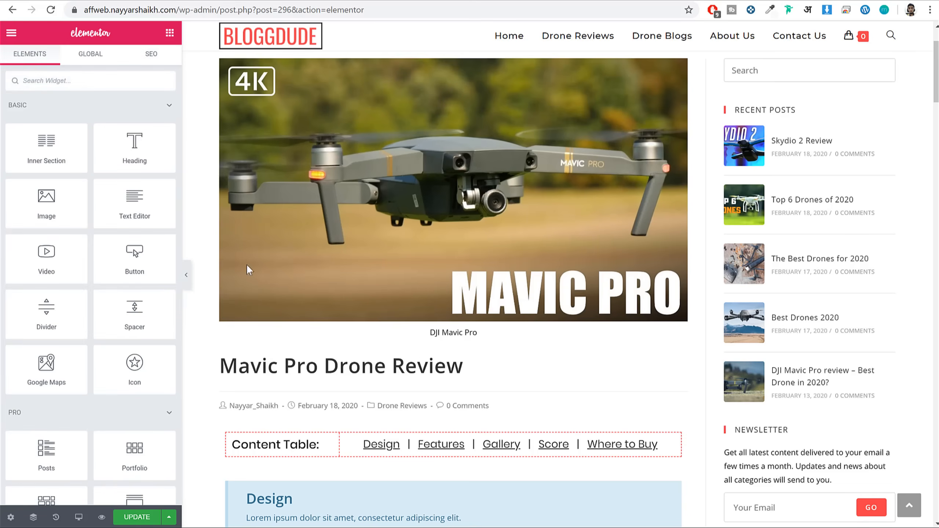
drag(313, 364, 222, 364)
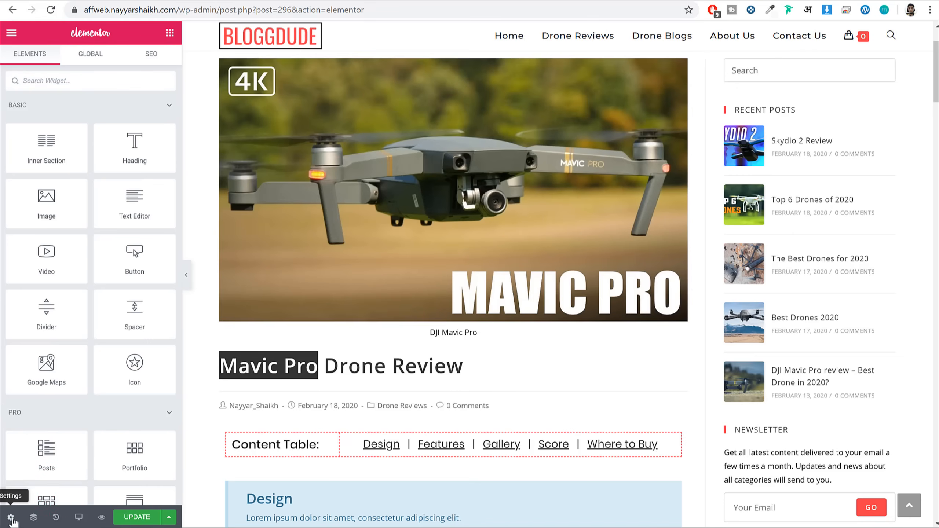
Remove "Mavic Pro" from the title in the post settings, leaving "Drone Review", and update the post.
click(11, 518)
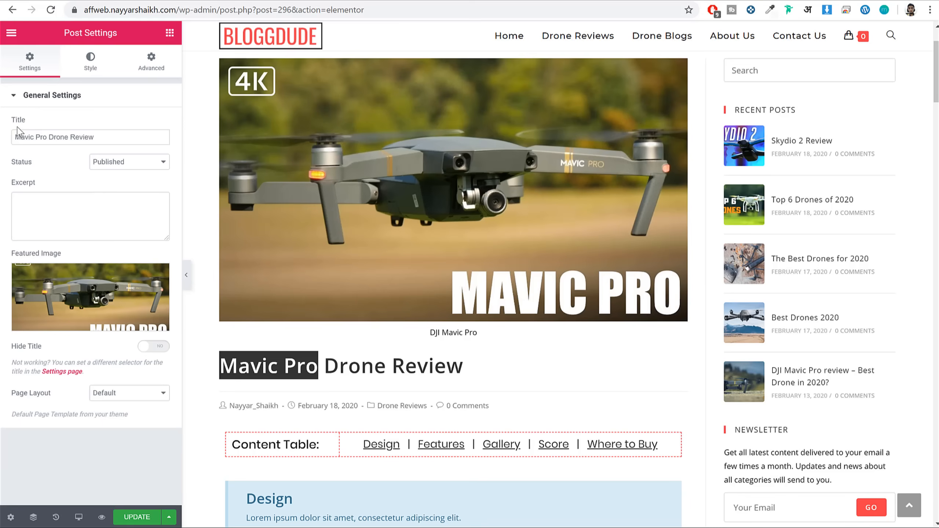
click(47, 139)
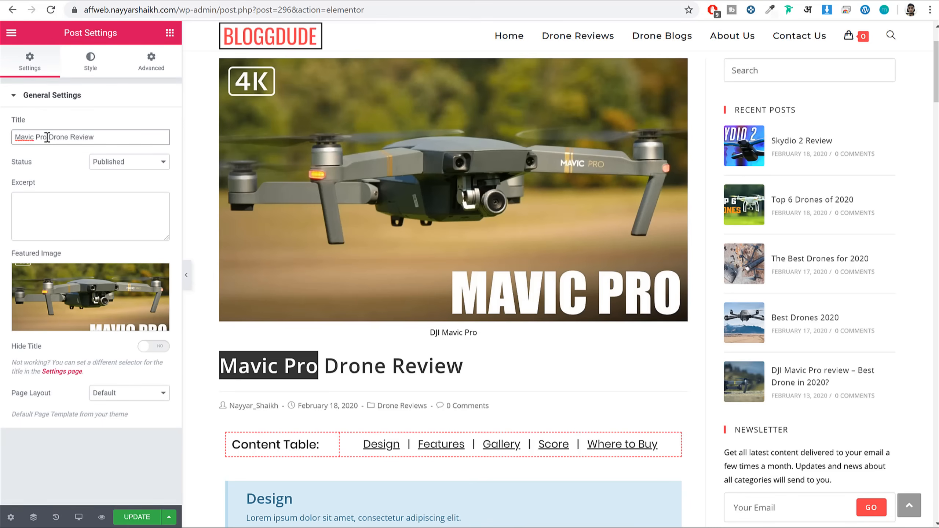
drag(47, 137, 11, 140)
click(53, 138)
drag(46, 137, 11, 140)
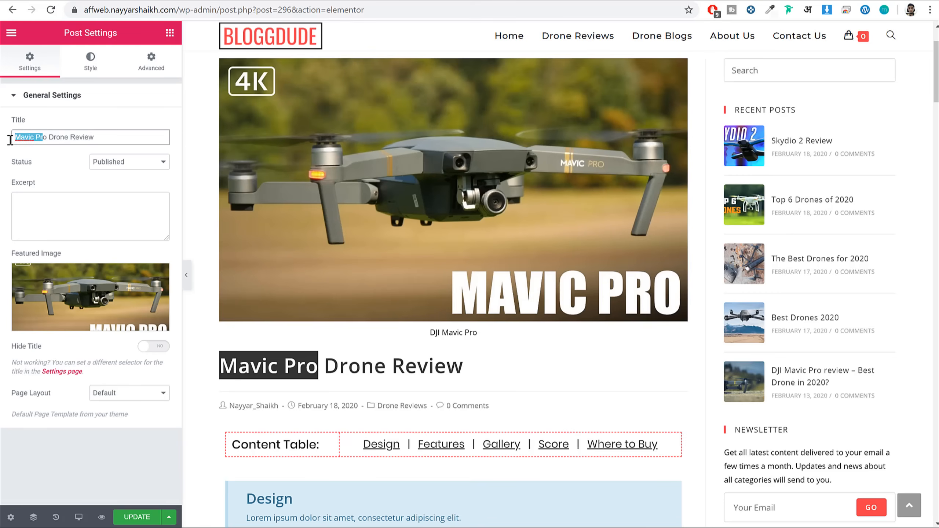
click(47, 136)
key(shift+Home)
key(BackSpace)
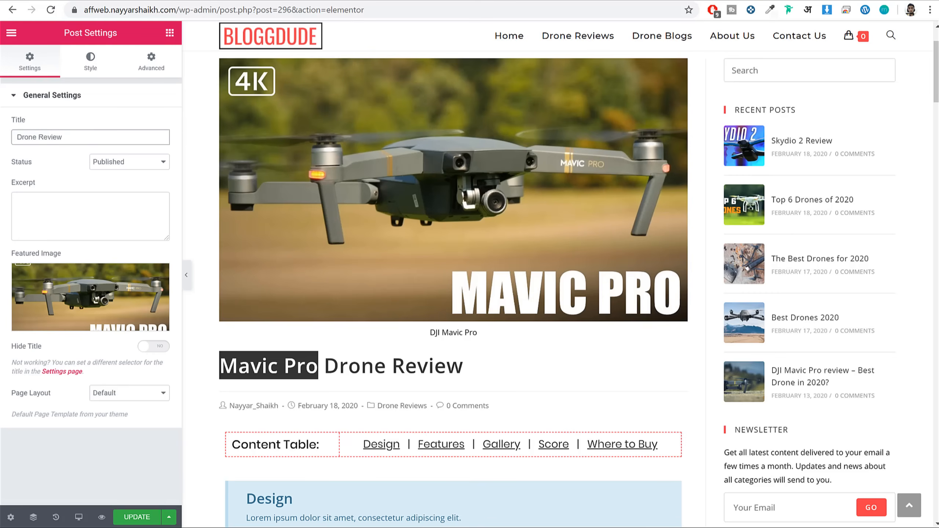
key(Delete)
click(137, 517)
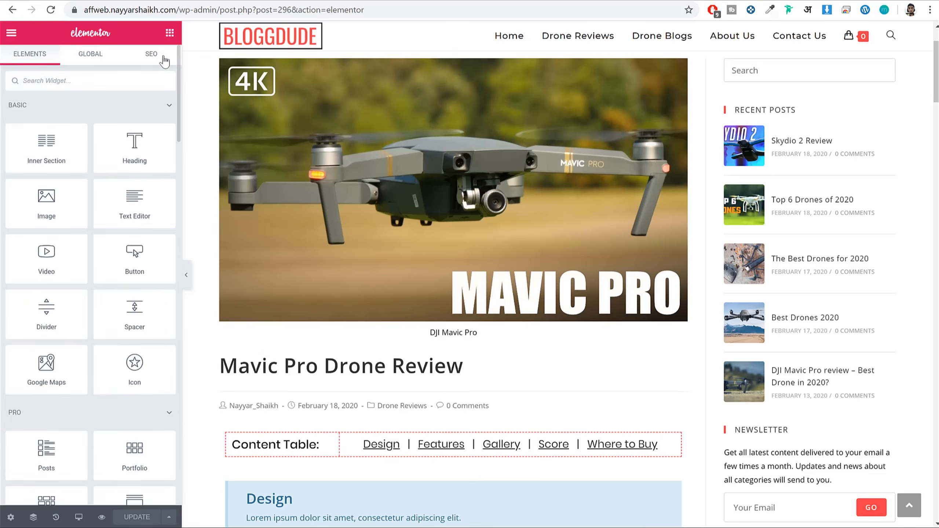
Check the SEO score and the SEO title check for the shortened title in the SEO settings.
click(163, 59)
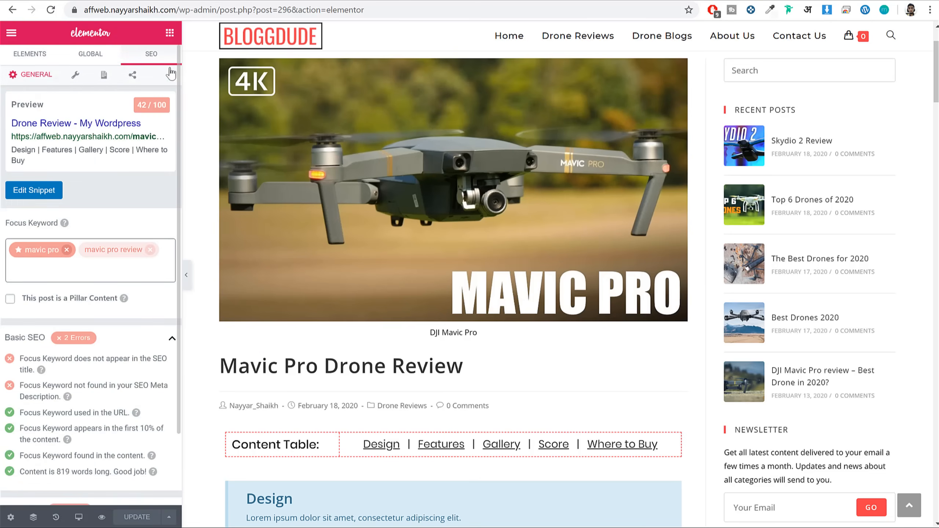
double_click(140, 105)
drag(24, 359, 164, 362)
click(164, 362)
Set the post's title back to "Mavic Pro Drone Review", update the post and check its score in the SEO settings.
click(10, 517)
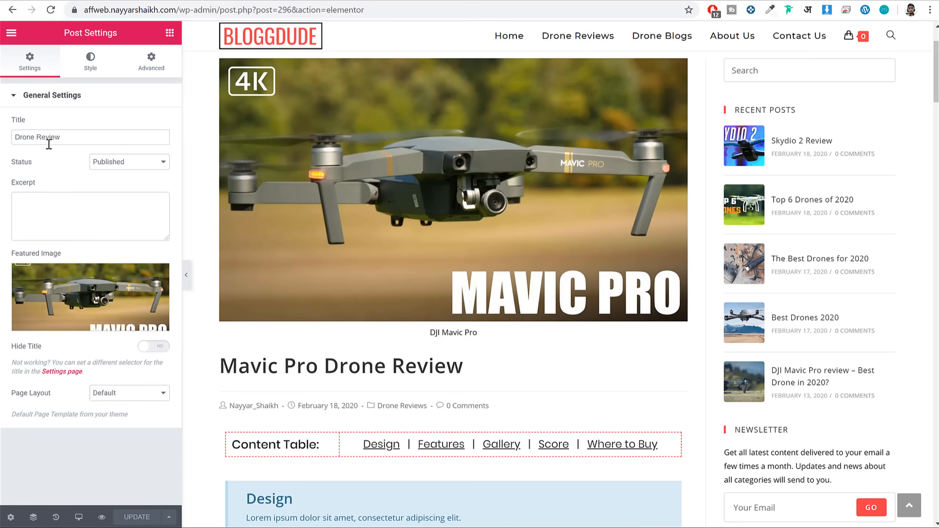
click(22, 138)
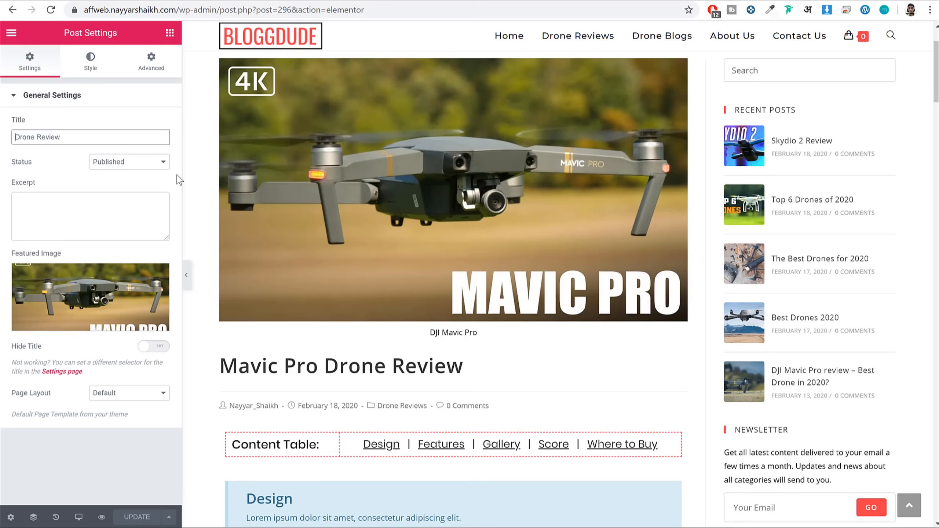
text(Mavic )
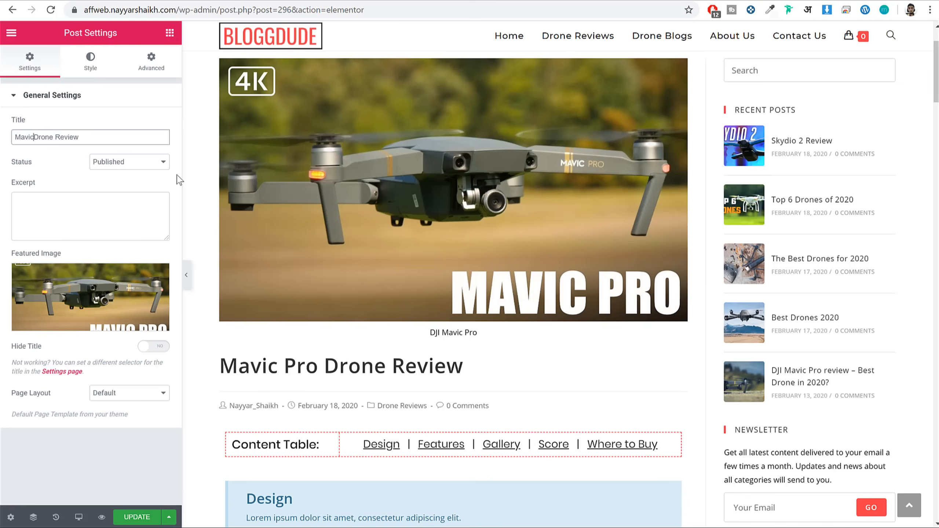
text(Pro)
click(138, 517)
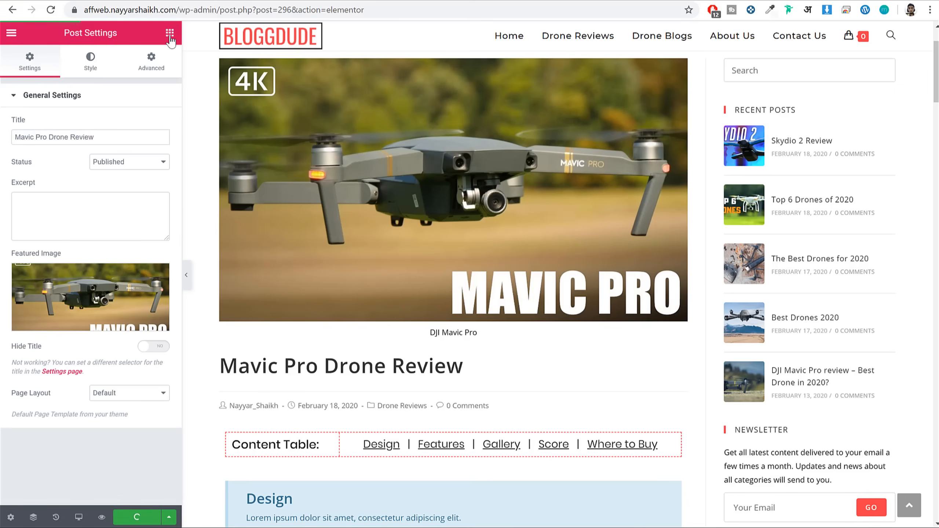
click(167, 55)
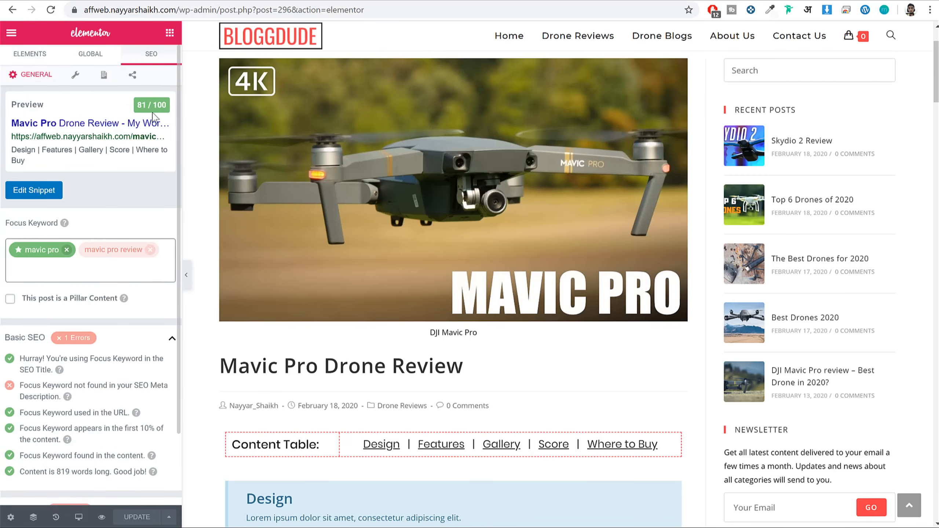
Review the failed meta description check in Basic SEO and the keyword wording in the search snippet preview.
scroll(137, 370, down, 2)
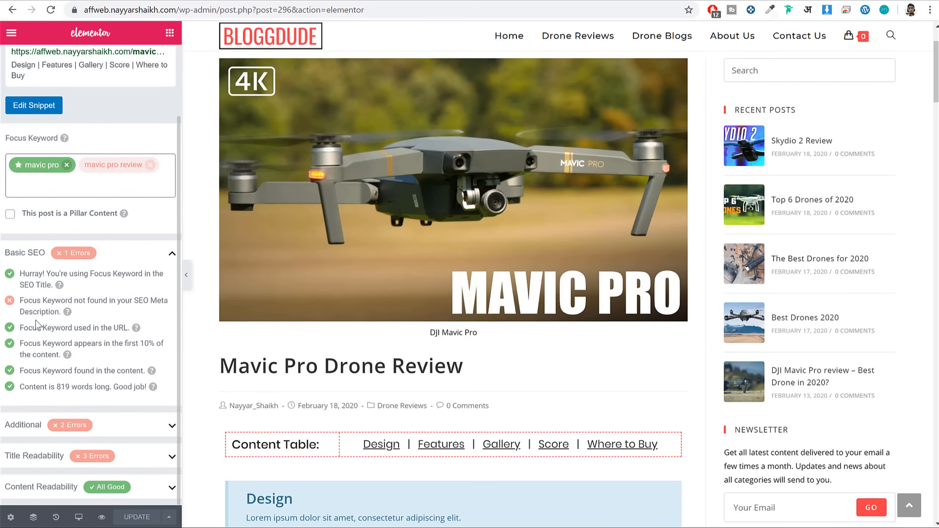
drag(21, 301, 56, 312)
click(67, 311)
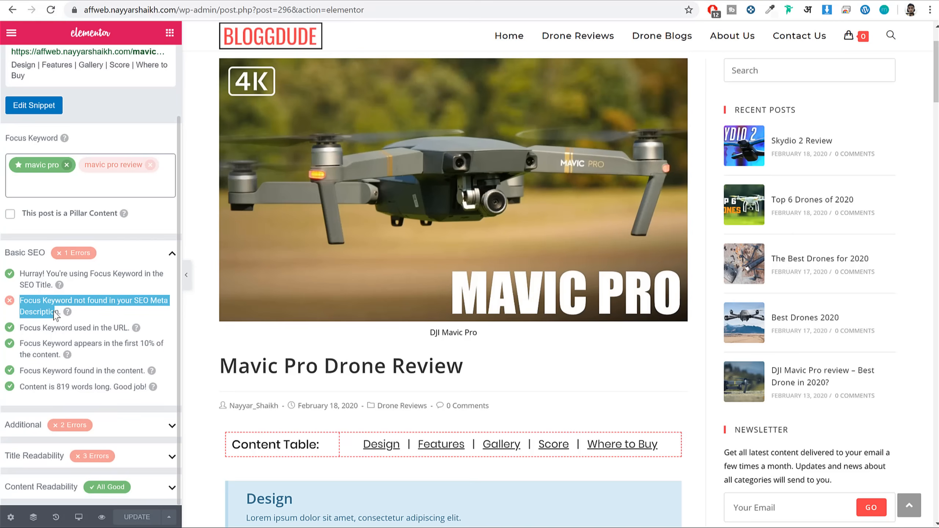
scroll(95, 348, up, 2)
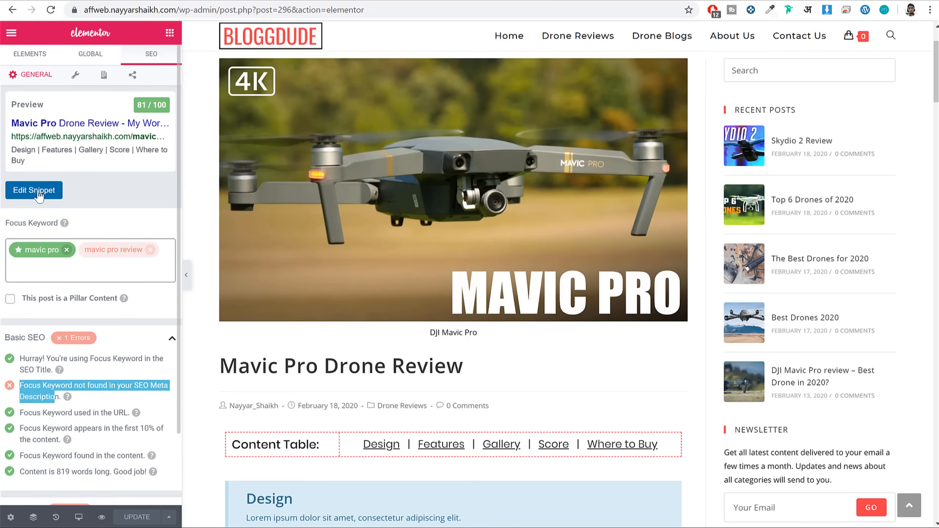
drag(15, 111, 65, 124)
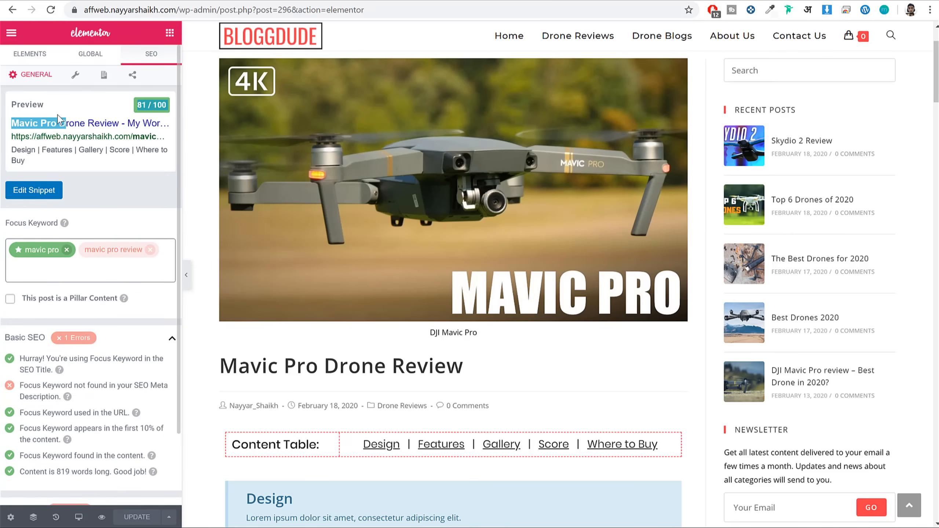
click(107, 99)
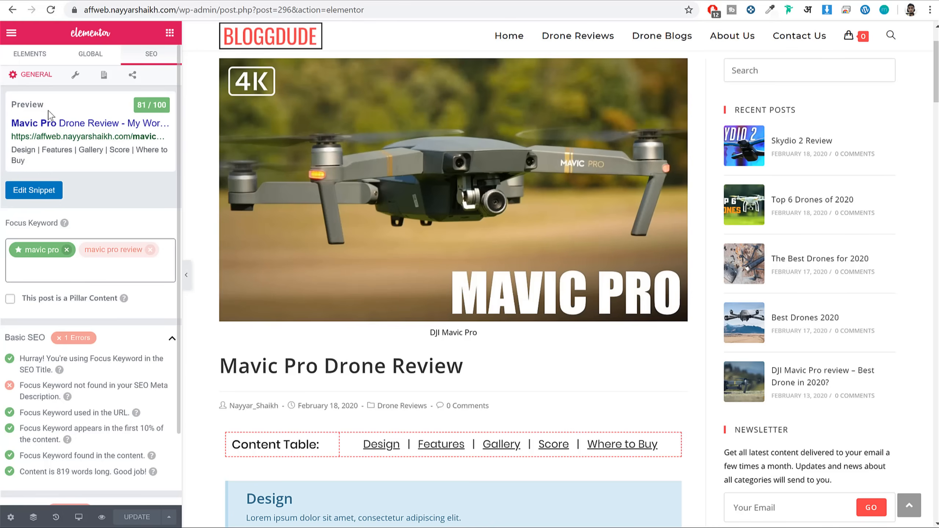
click(70, 276)
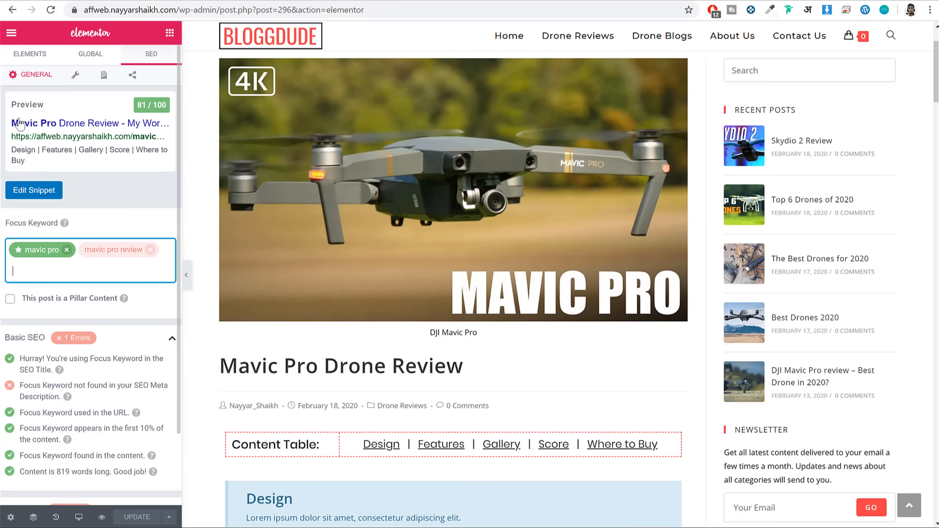
Open the snippet editor for the post and compare its desktop and mobile search previews.
drag(19, 122, 45, 167)
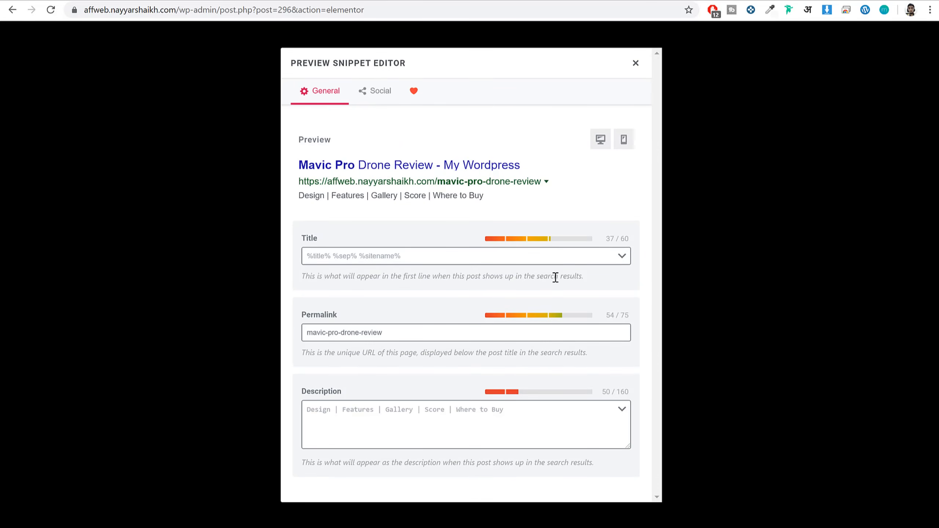
click(600, 139)
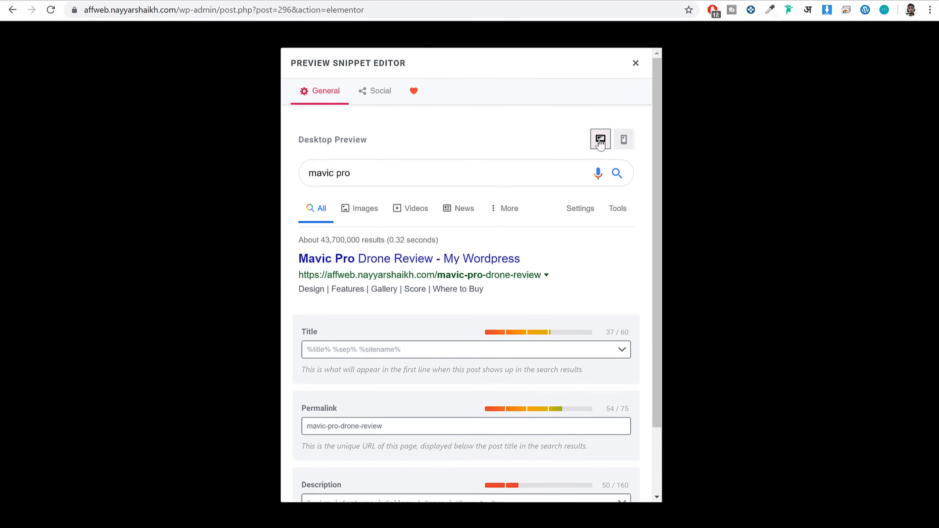
scroll(547, 225, down, 2)
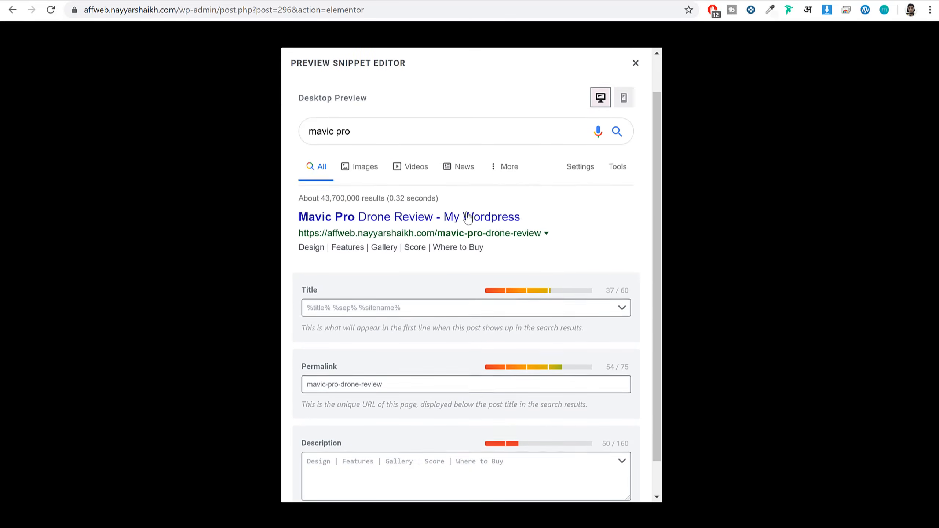
scroll(366, 174, up, 2)
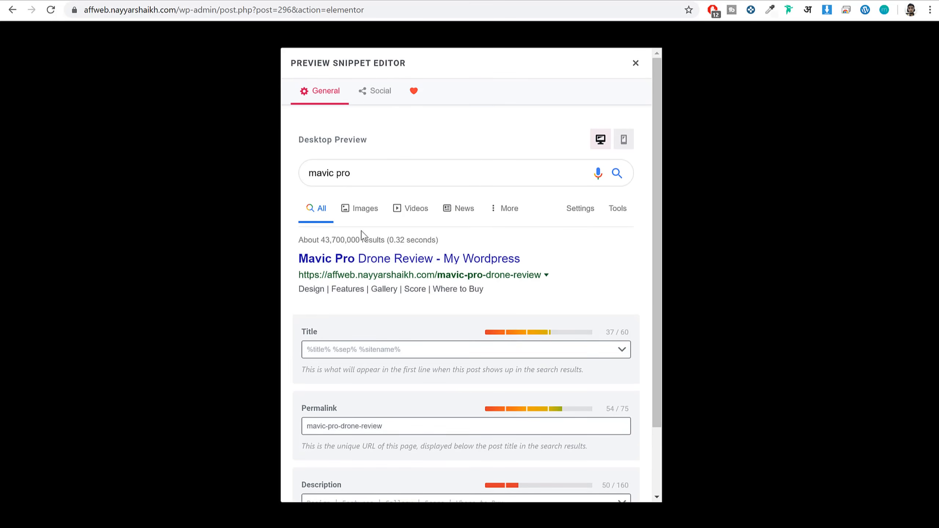
click(624, 144)
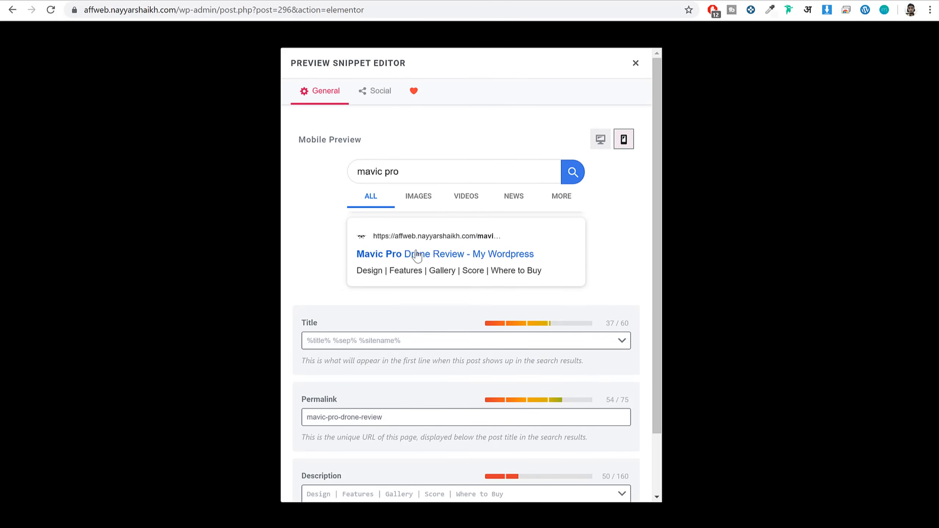
click(592, 140)
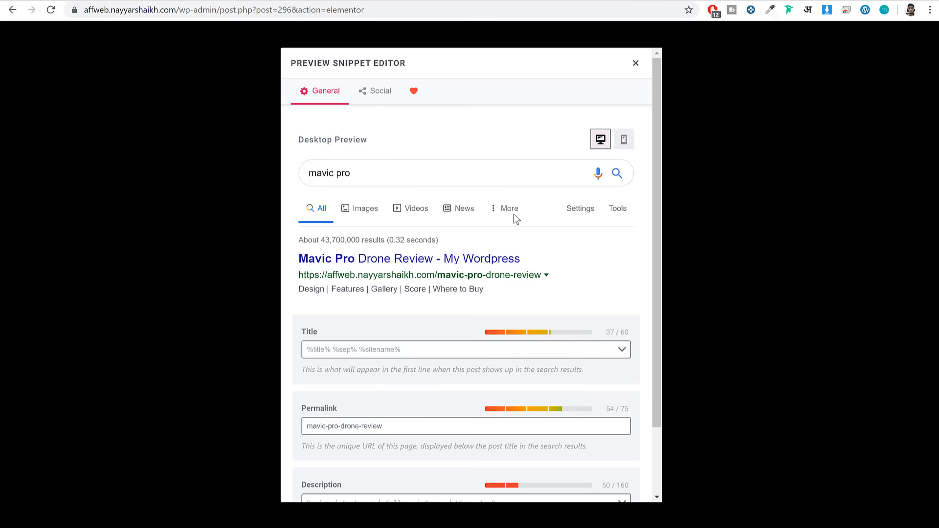
Compare the post title and site name in the desktop preview with the snippet's Title field.
scroll(592, 231, down, 2)
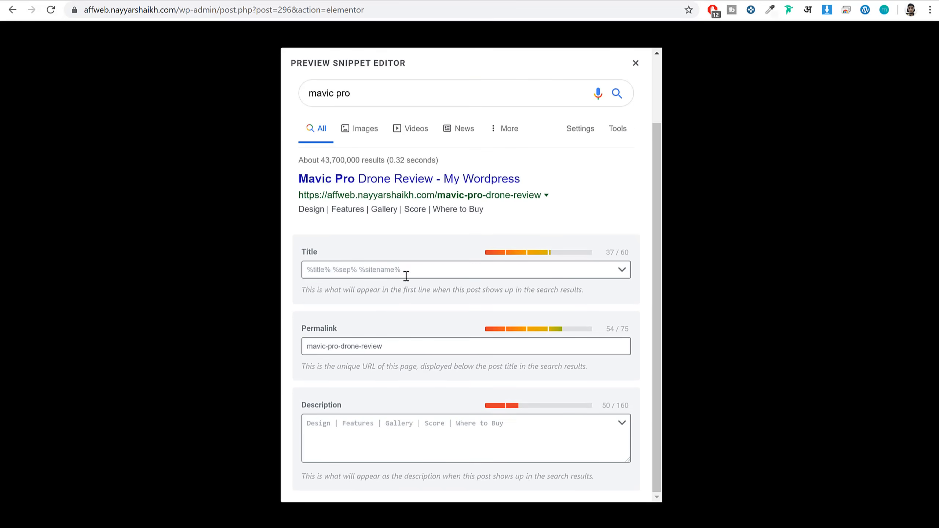
drag(298, 179, 433, 180)
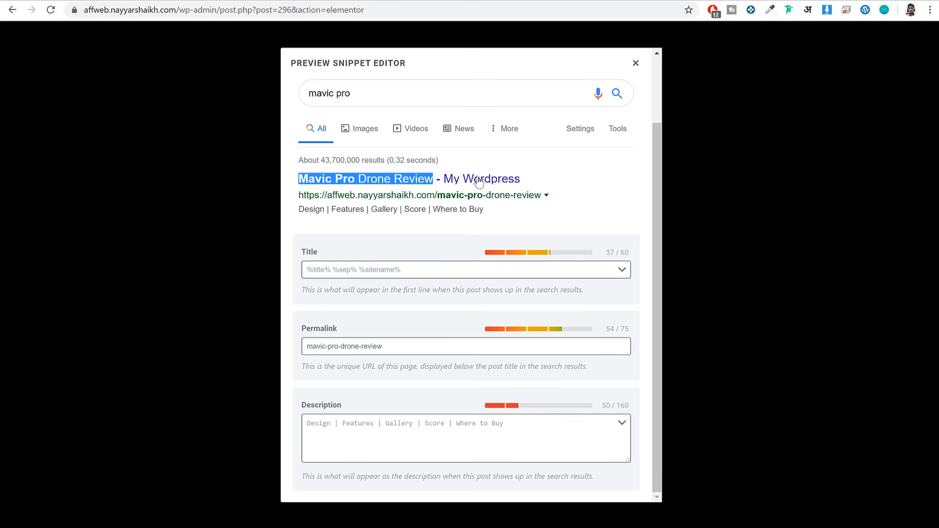
click(361, 274)
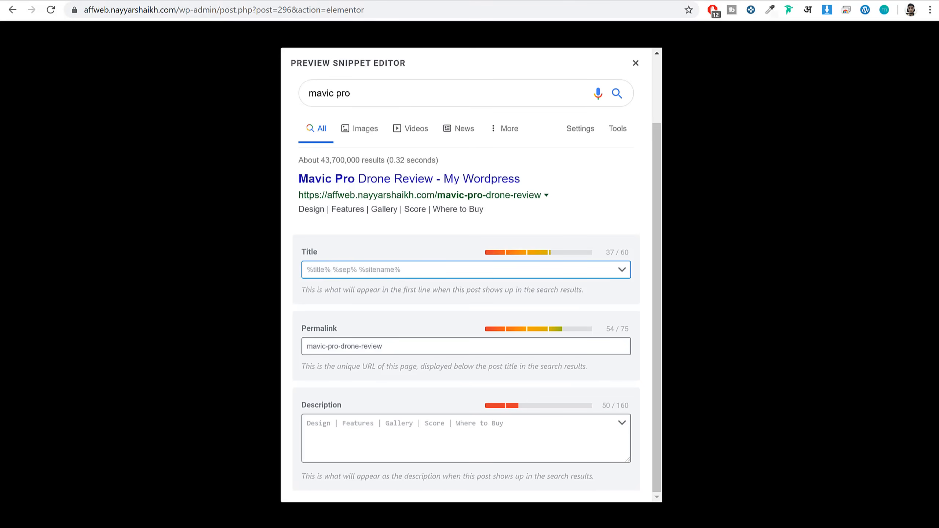
Open the WordPress dashboard of affweb.nayyarshaikh.com in a new browser tab and go to the site's General Settings.
key(ctrl+t)
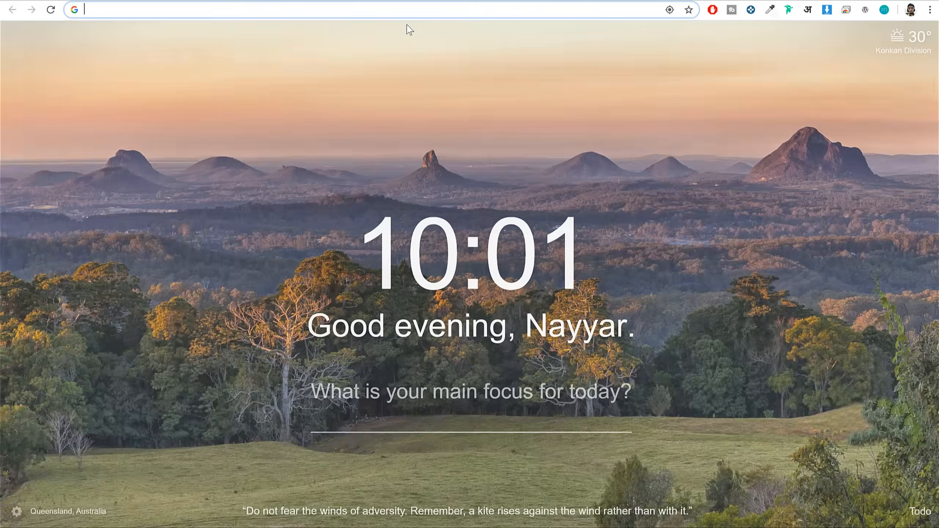
text(affweb.nayyarshaikh.com)
click(395, 31)
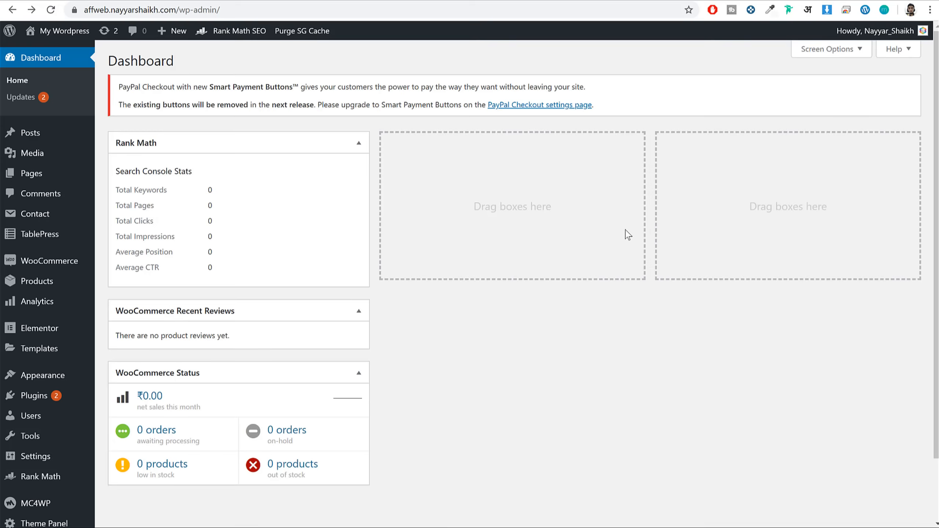
scroll(69, 363, down, 2)
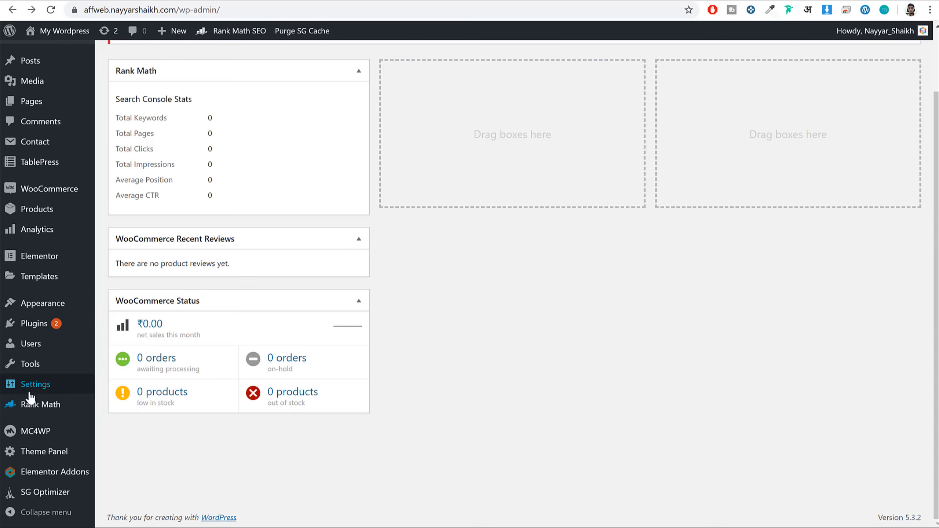
mouse_move(38, 390)
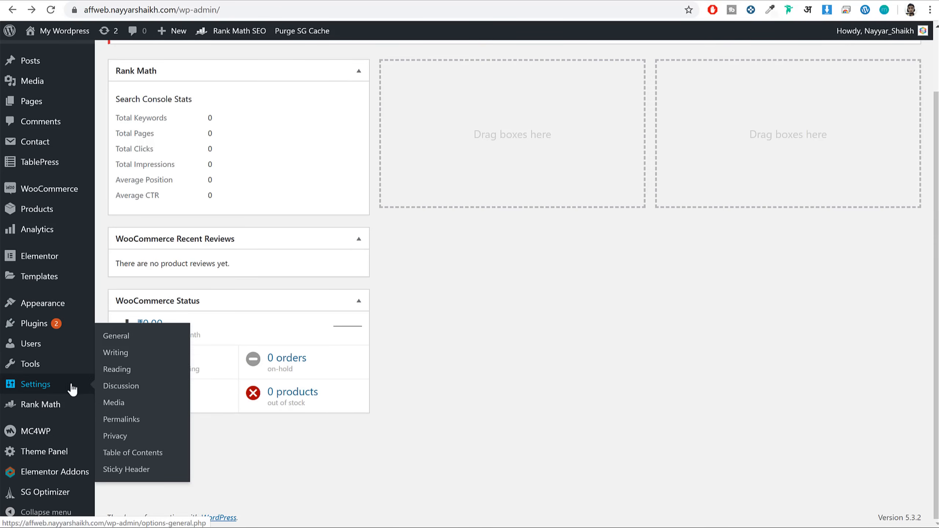
click(130, 338)
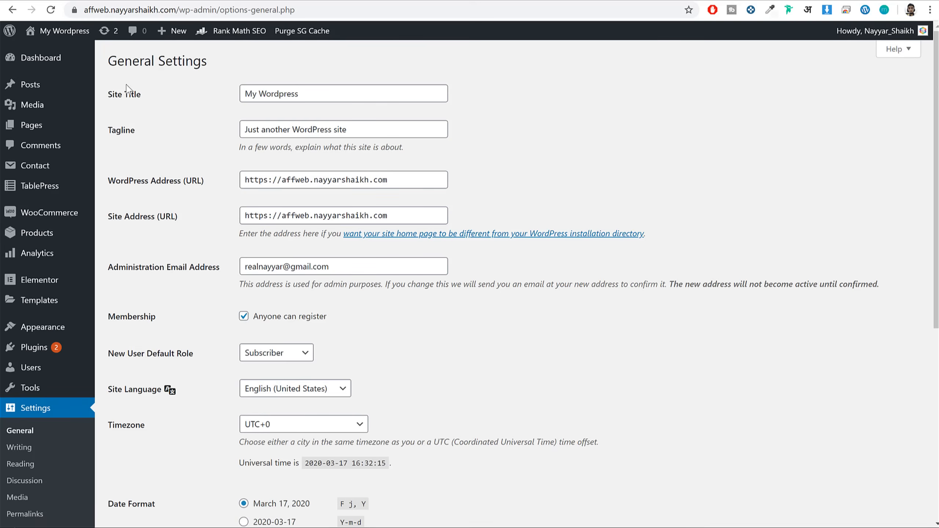
Change the site title to "Drone Capital".
drag(321, 101, 186, 100)
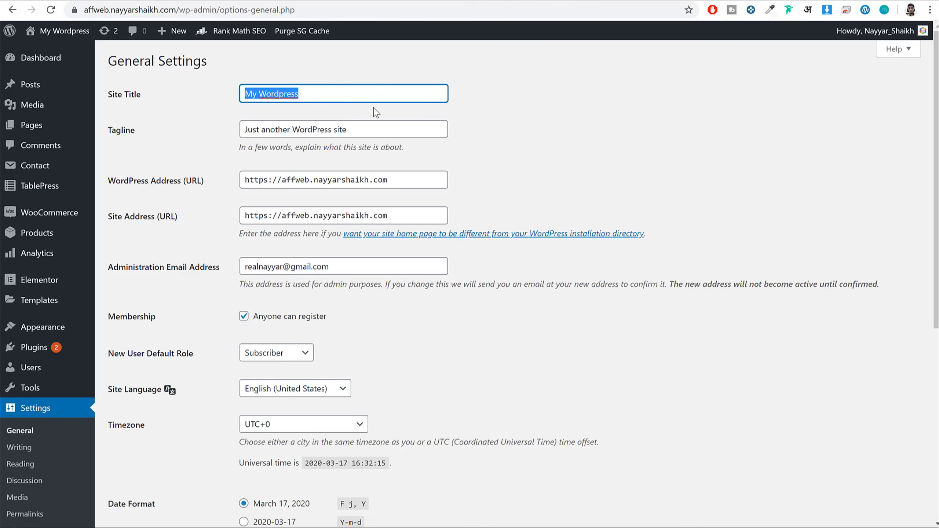
text(Dron)
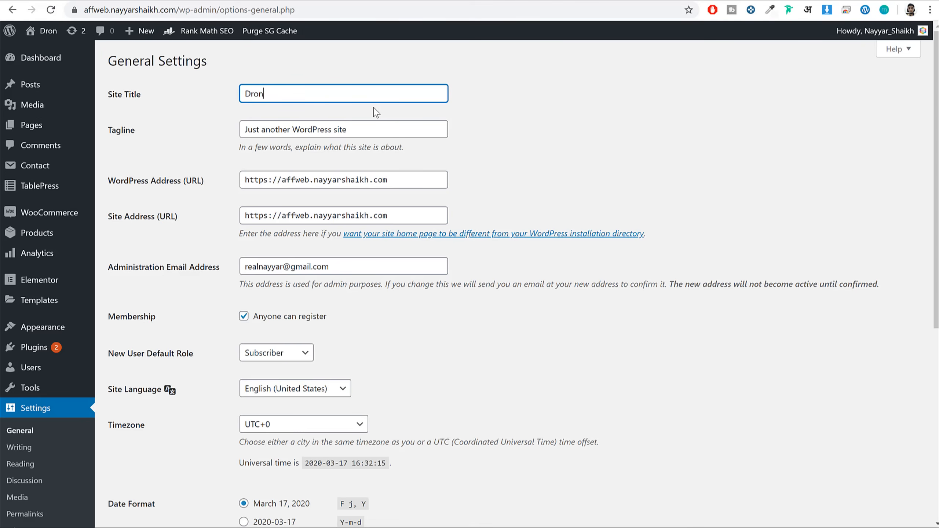
text(e Capital)
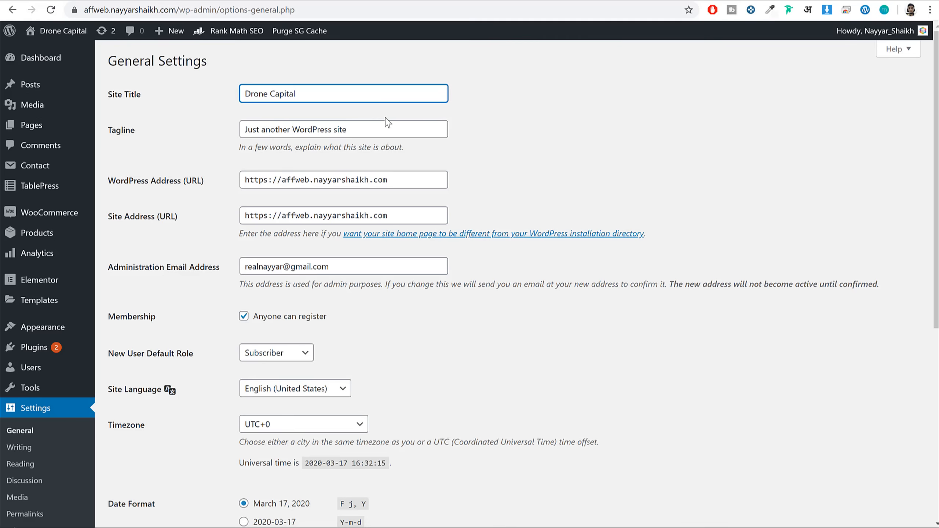
Replace the default tagline with a "Drone Reviews" tagline and save the general settings.
triple_click(386, 121)
key(BackSpace)
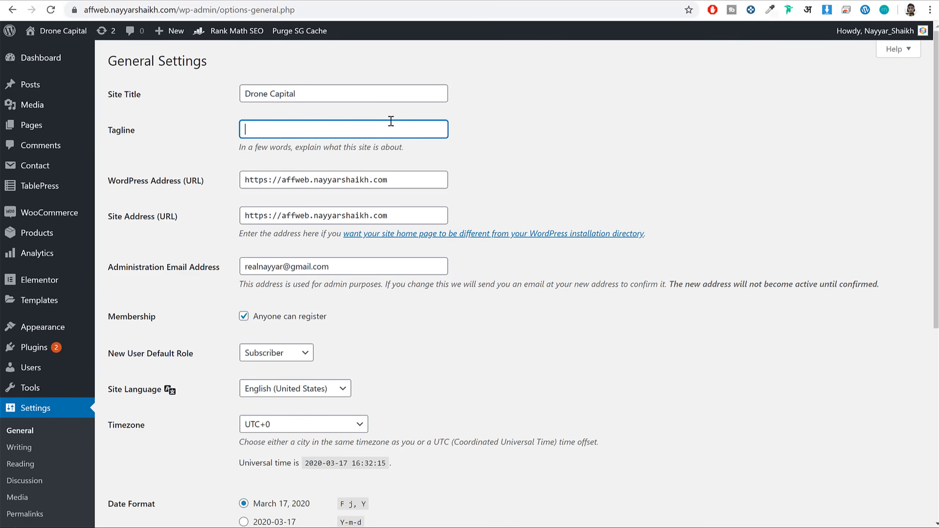
triple_click(334, 92)
click(281, 129)
double_click(261, 93)
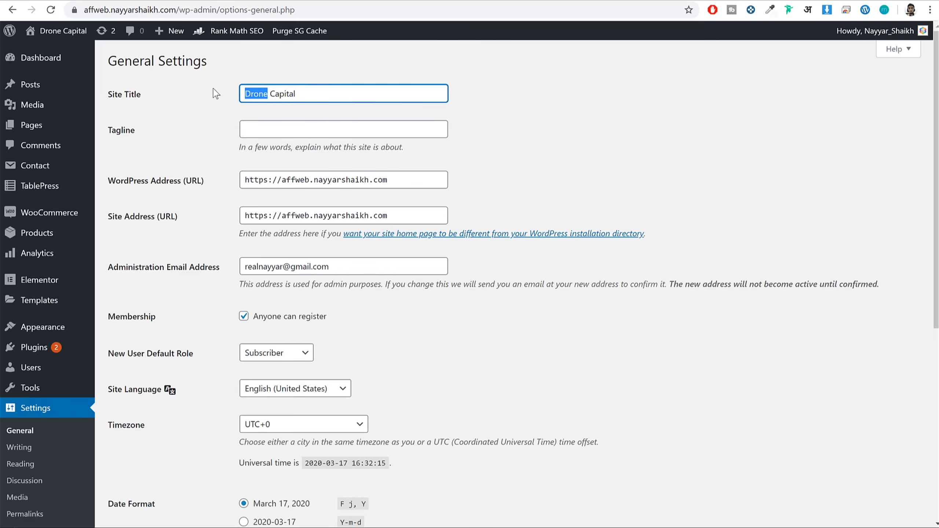
click(265, 129)
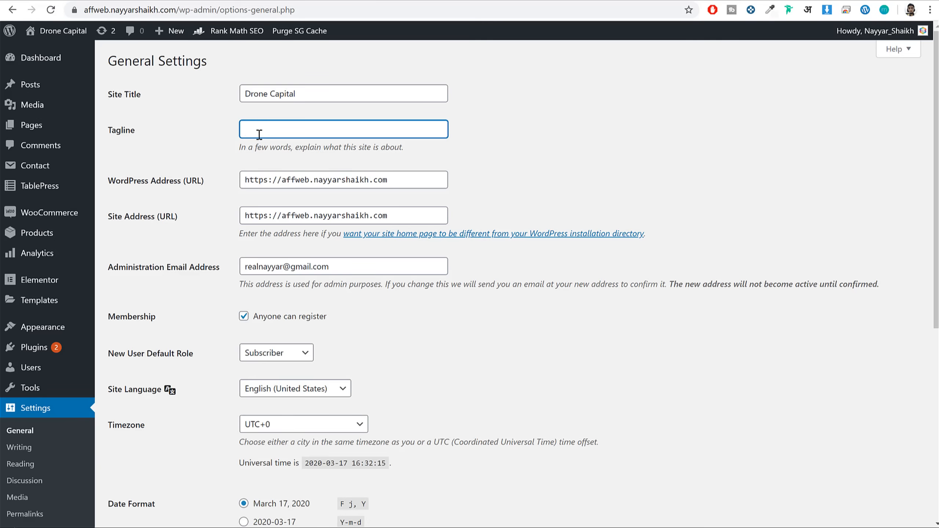
text(st d)
key(BackSpace)
text(Drone Reviews)
scroll(215, 350, down, 5)
scroll(215, 350, down, 2)
click(151, 476)
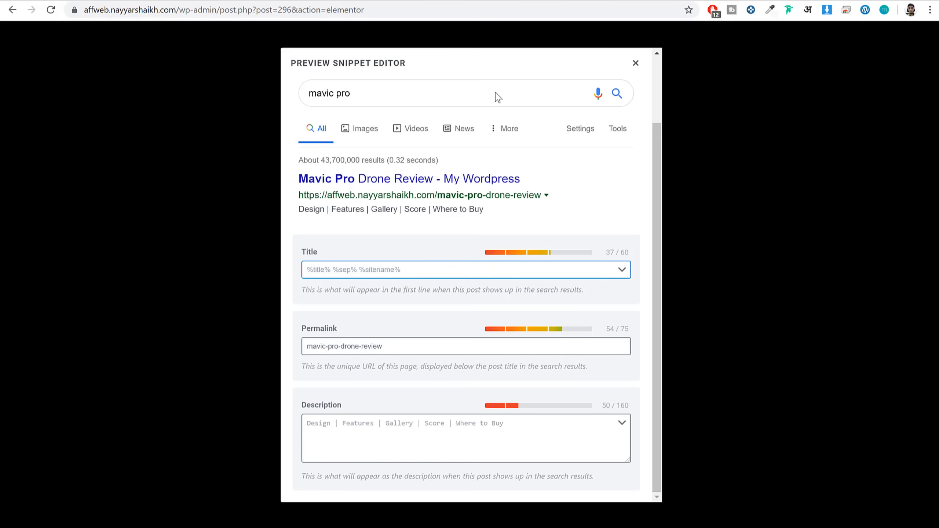
Return to the post, reload its Elementor editor and check the site name in the reopened snippet editor.
click(636, 62)
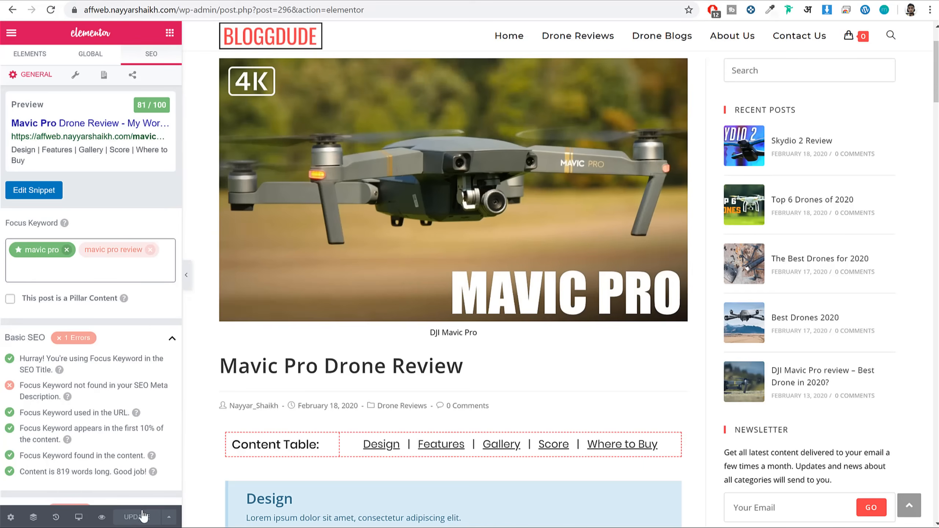
click(51, 12)
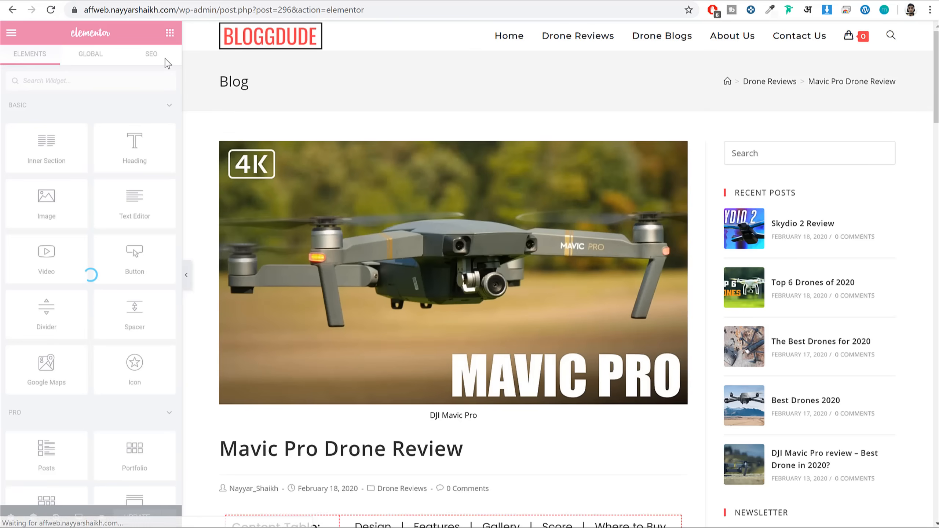
click(157, 59)
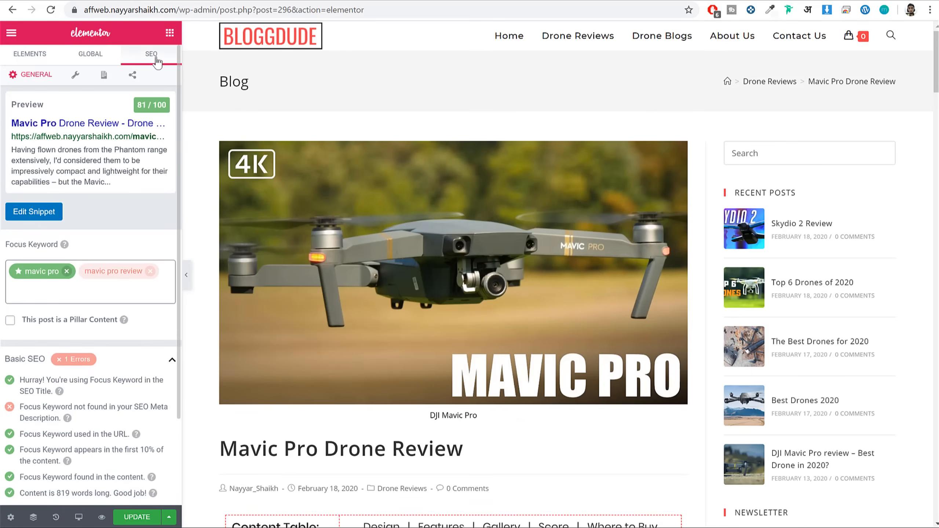
click(111, 139)
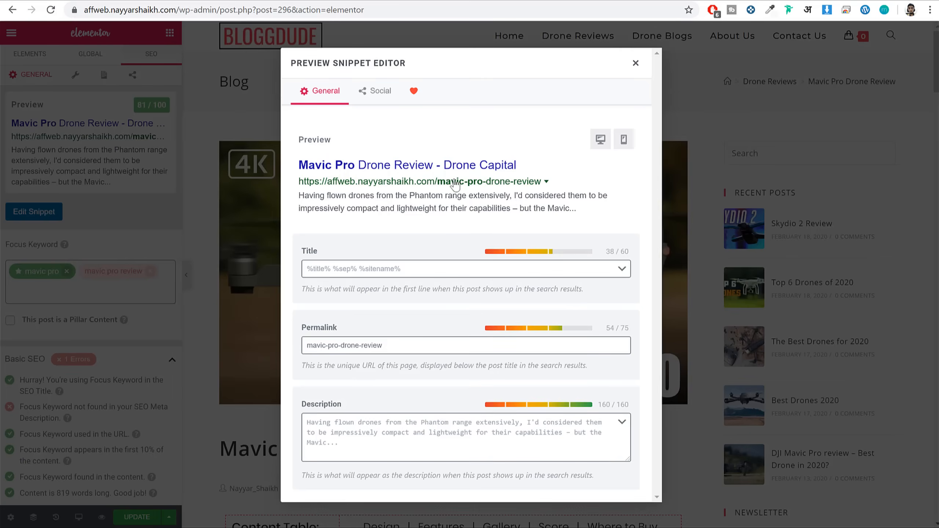
drag(517, 166, 443, 174)
click(566, 169)
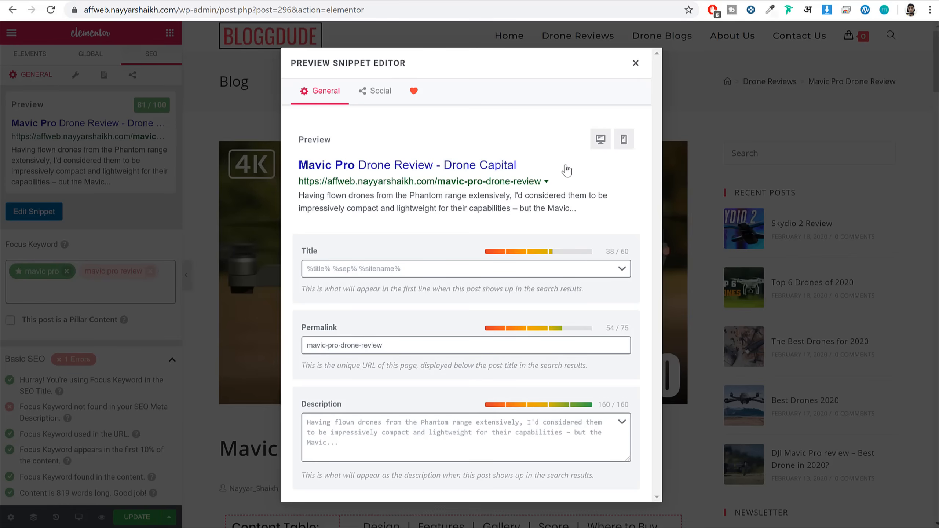
Compare the %title%, %sep% and %sitename% variables in the Title field with the parts of the previewed title.
click(323, 268)
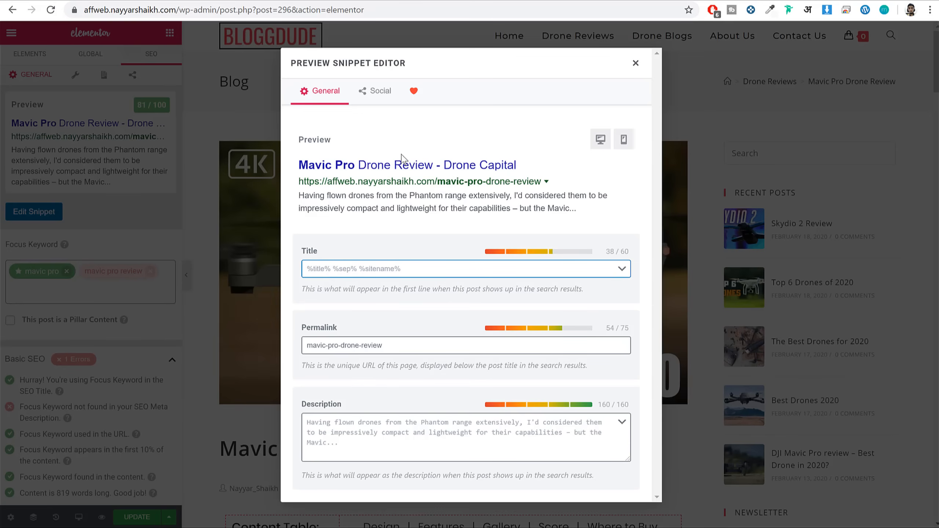
drag(296, 158, 434, 171)
click(350, 271)
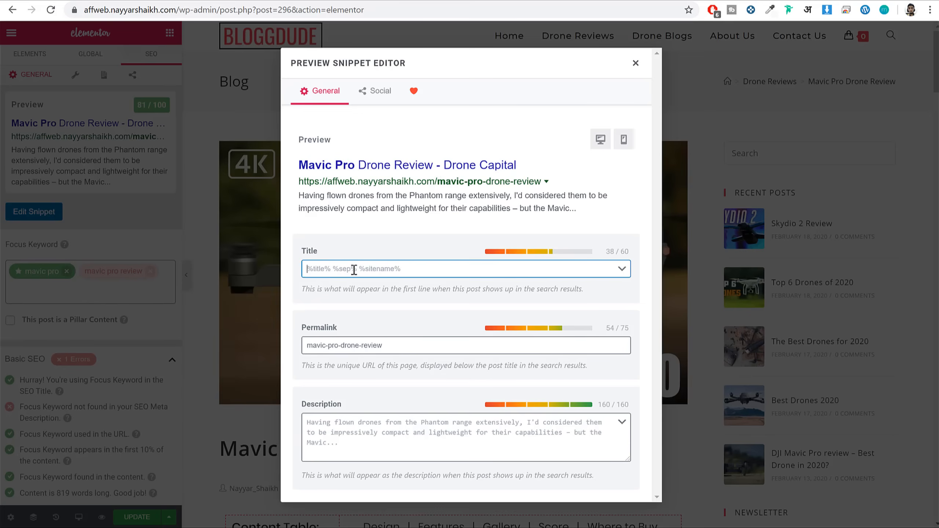
double_click(438, 165)
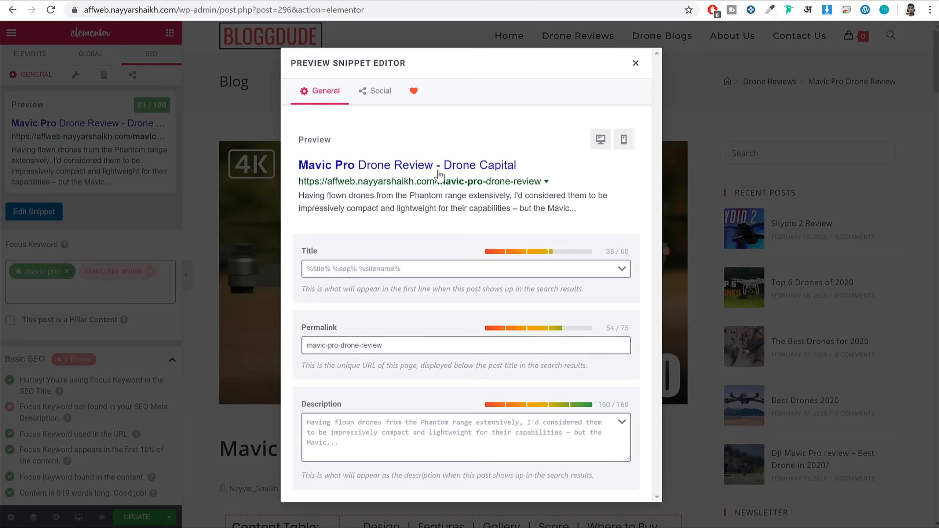
Compare the Title field with the full title shown in the search preview.
click(370, 272)
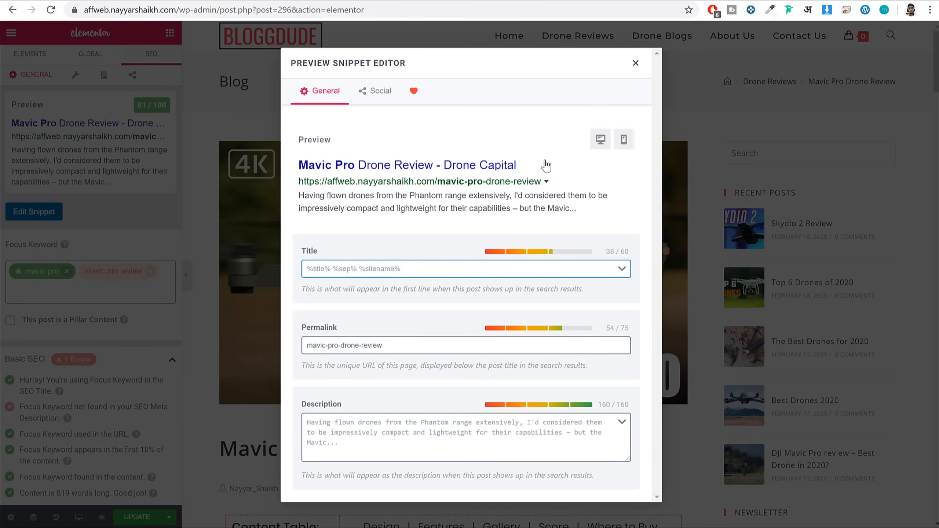
drag(533, 165, 507, 135)
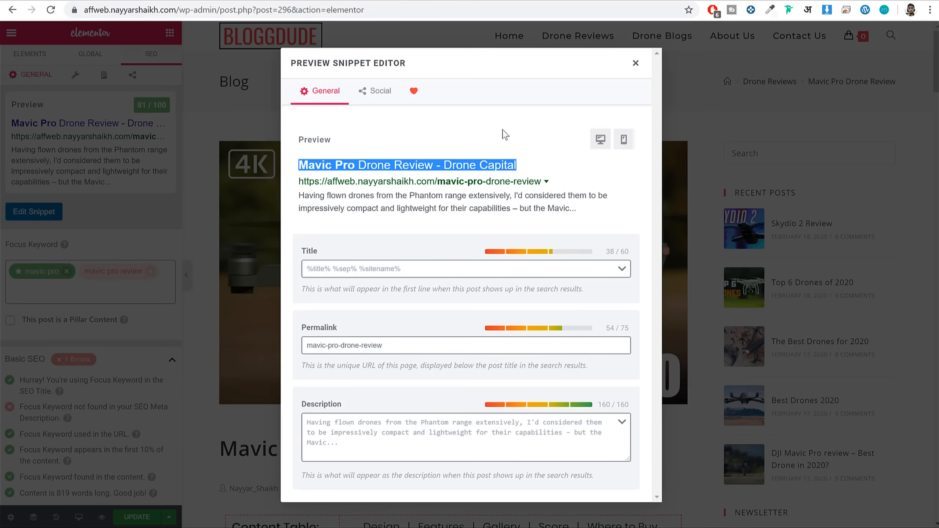
click(507, 137)
click(385, 268)
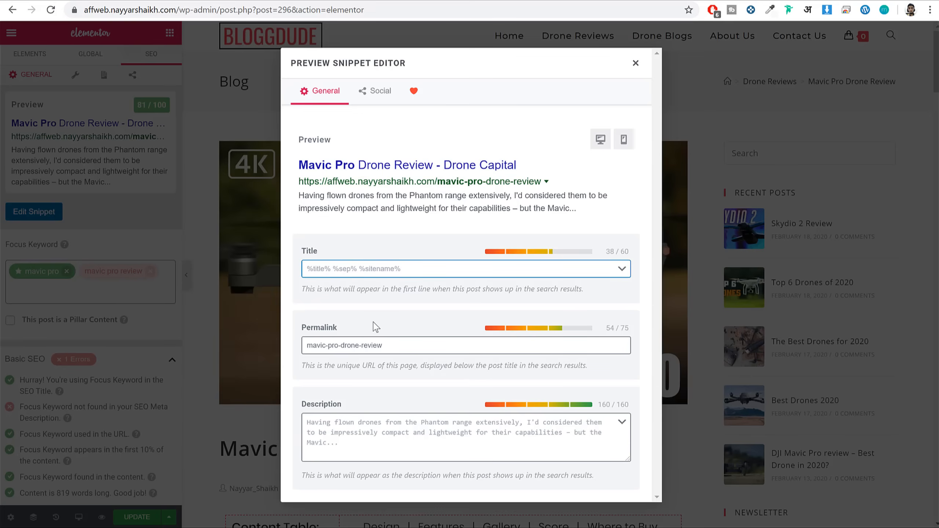
Examine the parts of the permalink slug and compare it with the post title in the preview.
drag(418, 344, 308, 351)
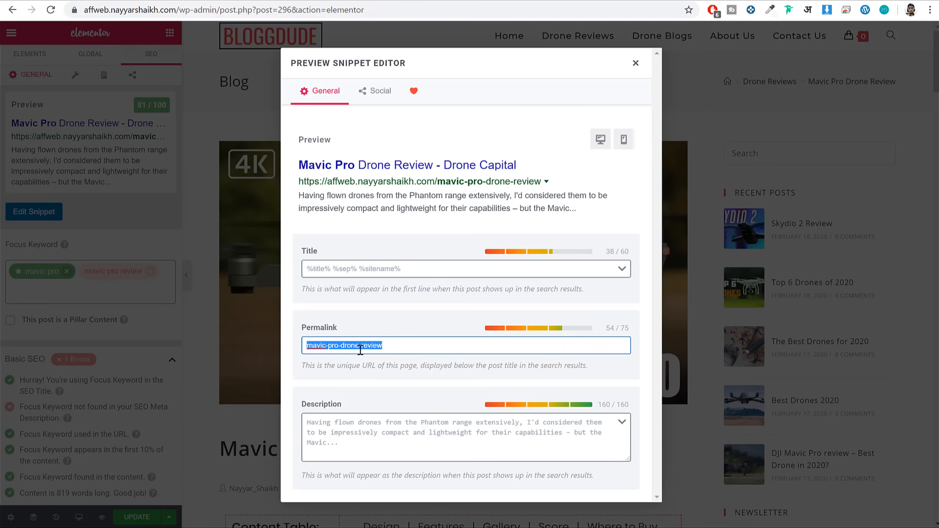
click(352, 346)
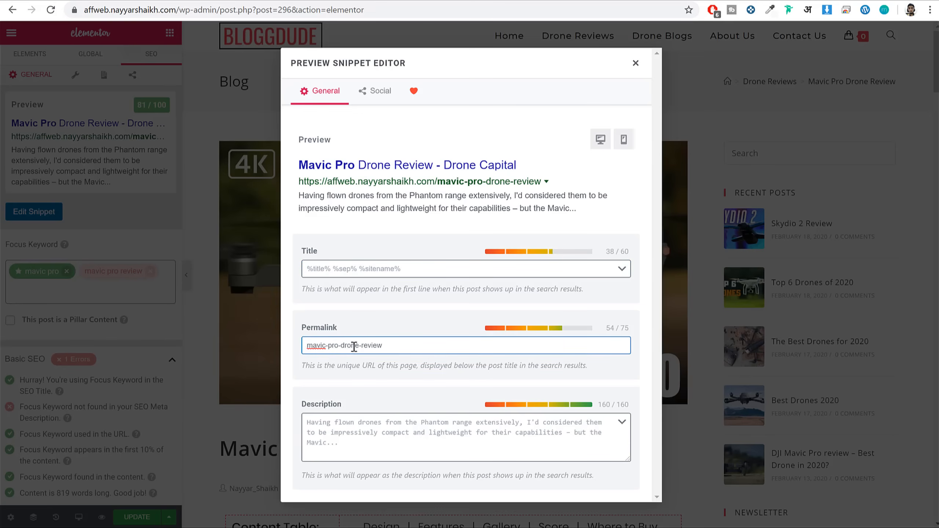
drag(340, 347, 301, 349)
click(326, 348)
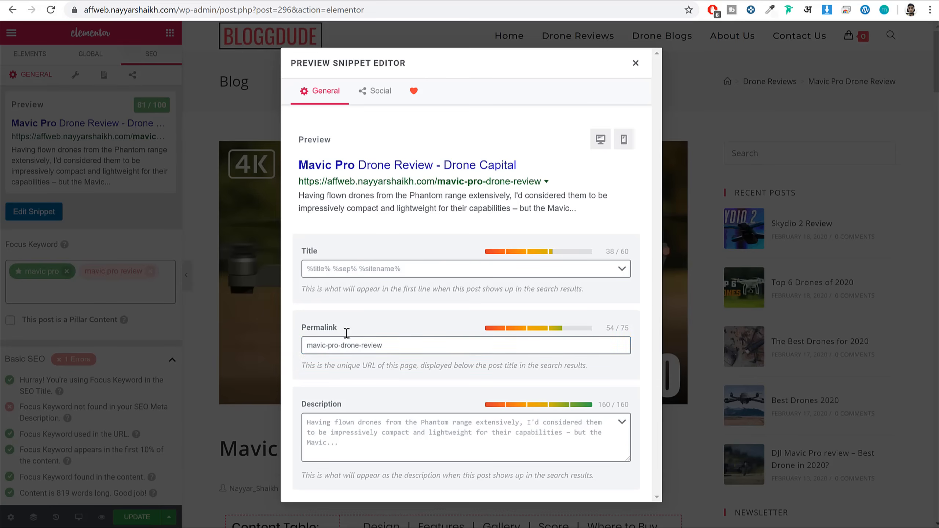
drag(298, 165, 433, 164)
triple_click(367, 351)
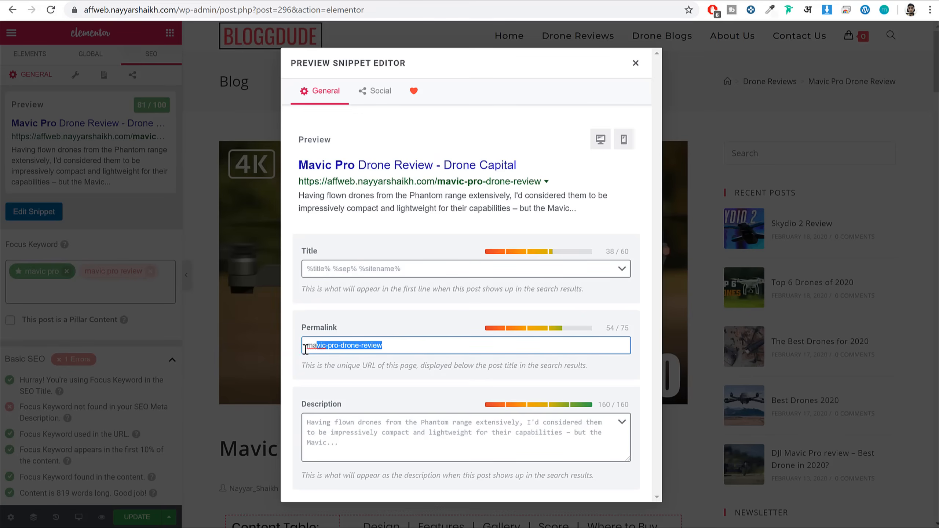
click(332, 345)
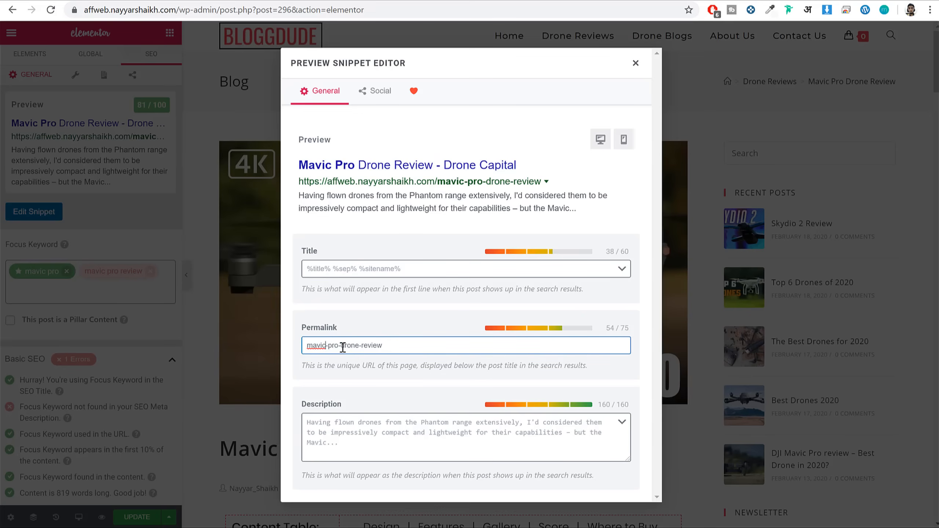
double_click(339, 346)
double_click(360, 345)
click(380, 422)
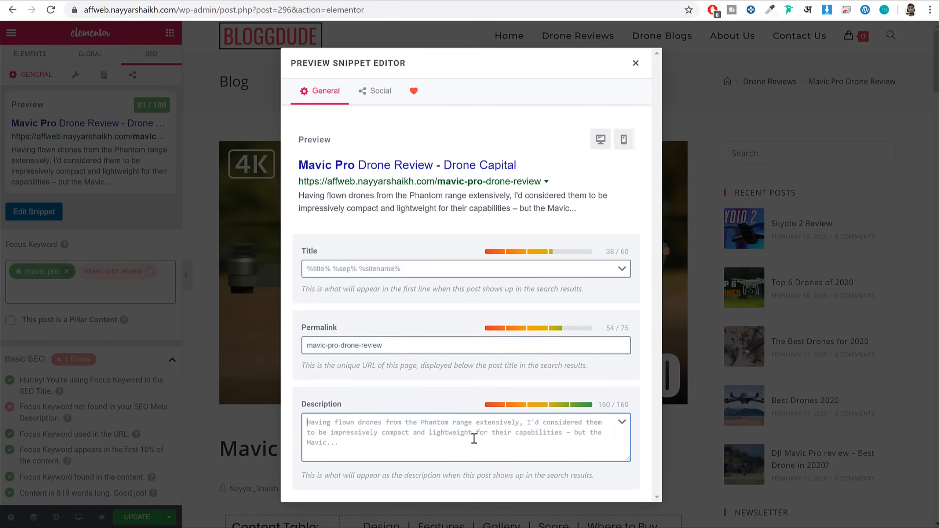
Try random text as the snippet title and clear it again to restore the default variables.
click(459, 268)
text(cselkmvoermvioerwmvpioeimrivppi mer ivewoi)
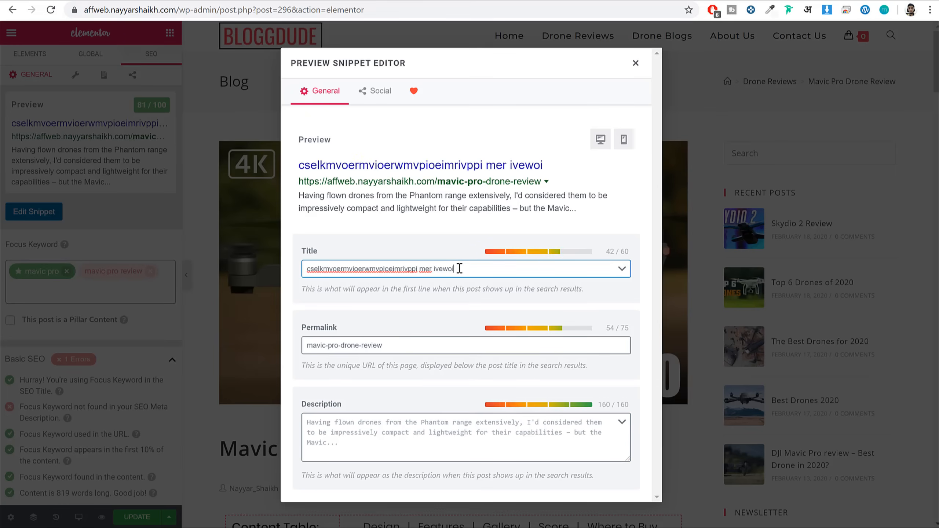
key(ctrl+a)
key(BackSpace)
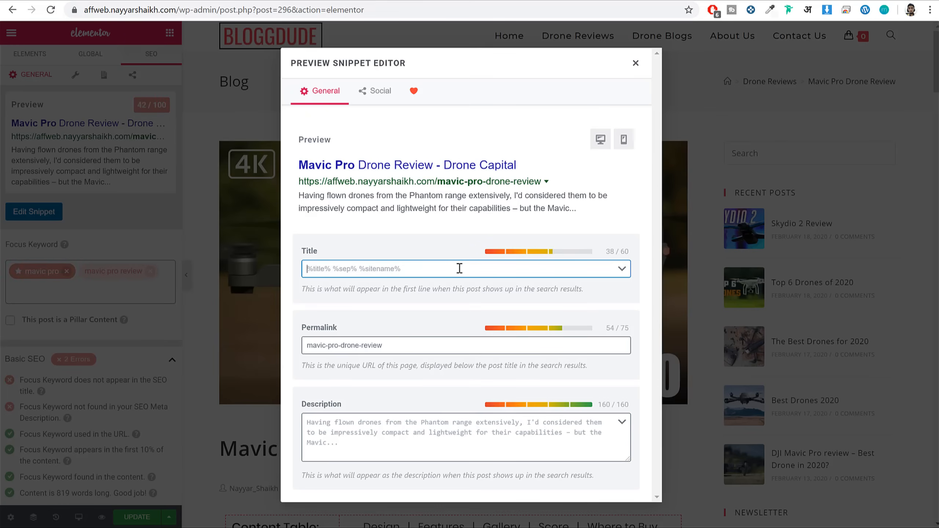
Replace the automatic snippet description with "Mavic Pro is the Best Drone available right now in the Market,".
click(411, 430)
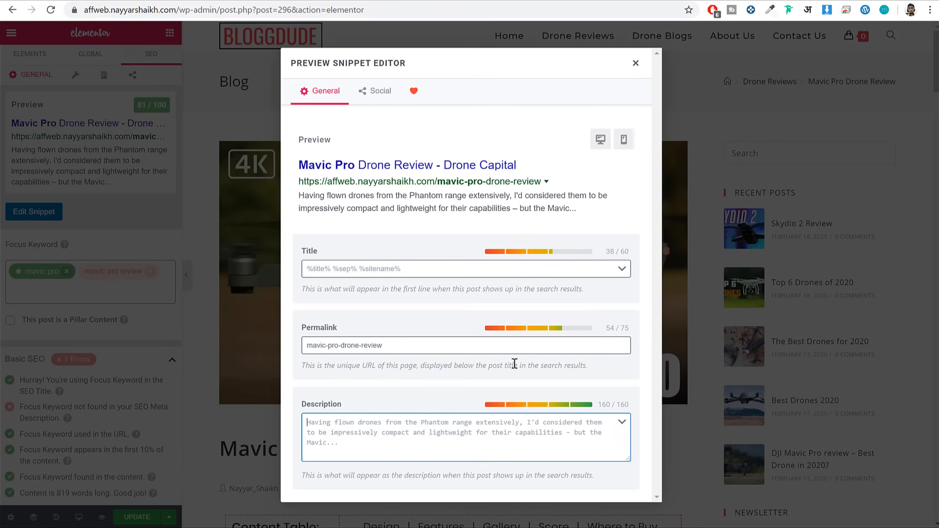
drag(298, 196, 576, 213)
click(390, 442)
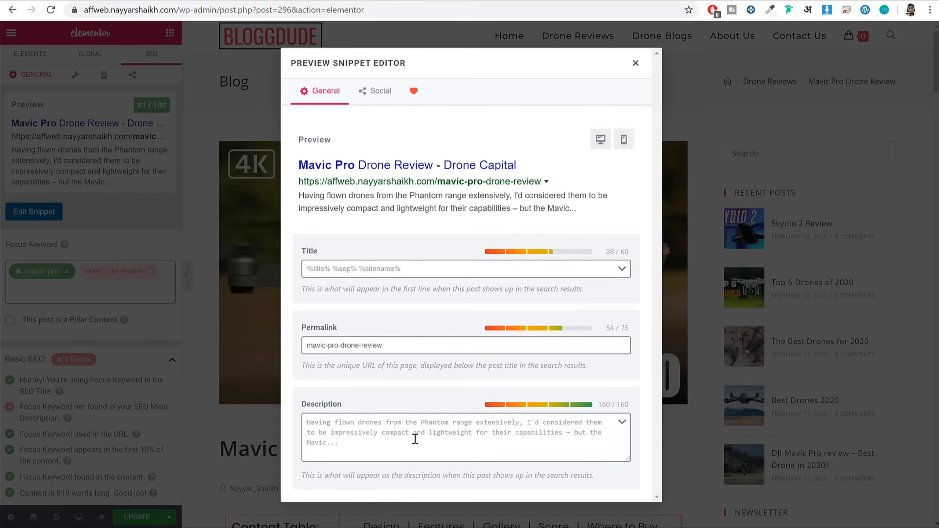
click(407, 446)
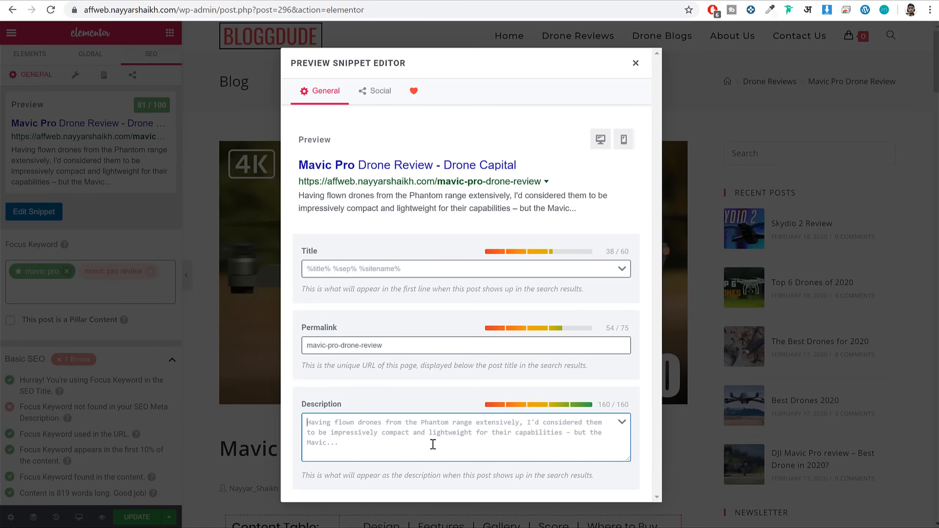
text(Mav)
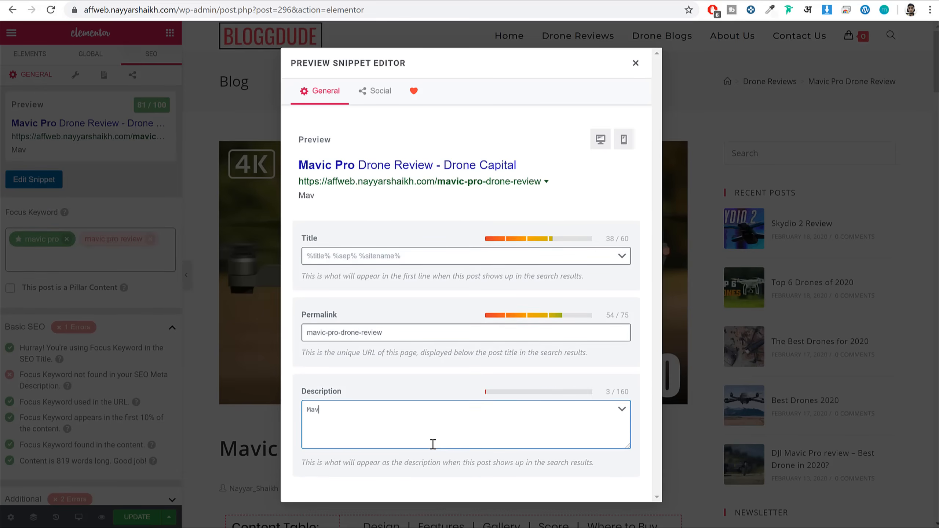
text(ic Pro )
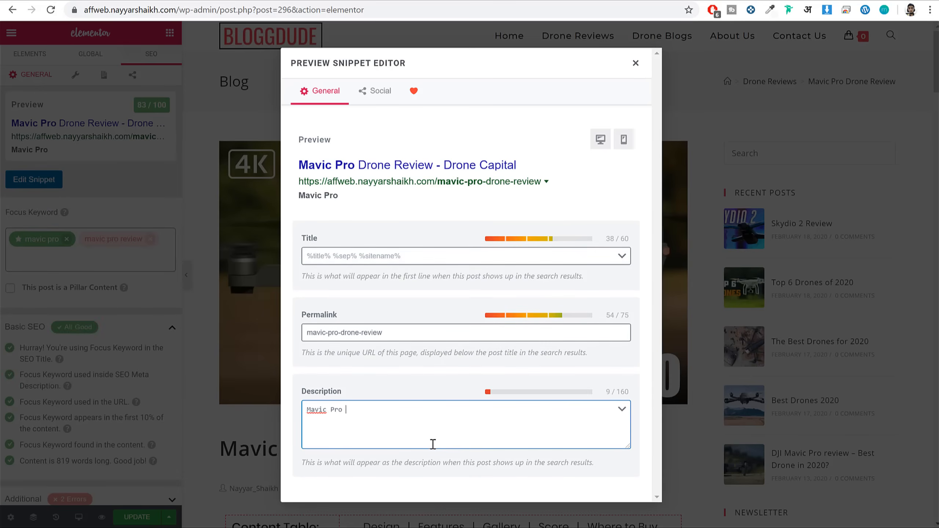
text(is the Best)
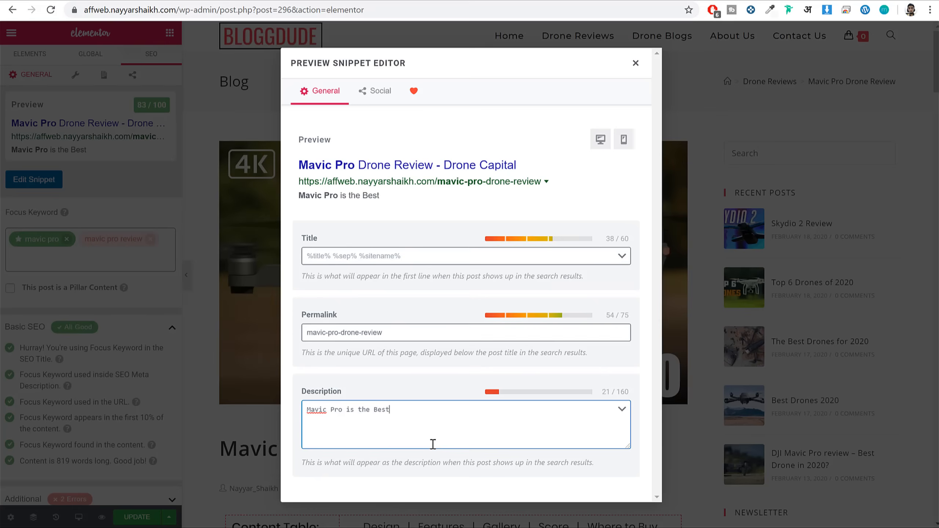
text( Drone available right now in the Market,)
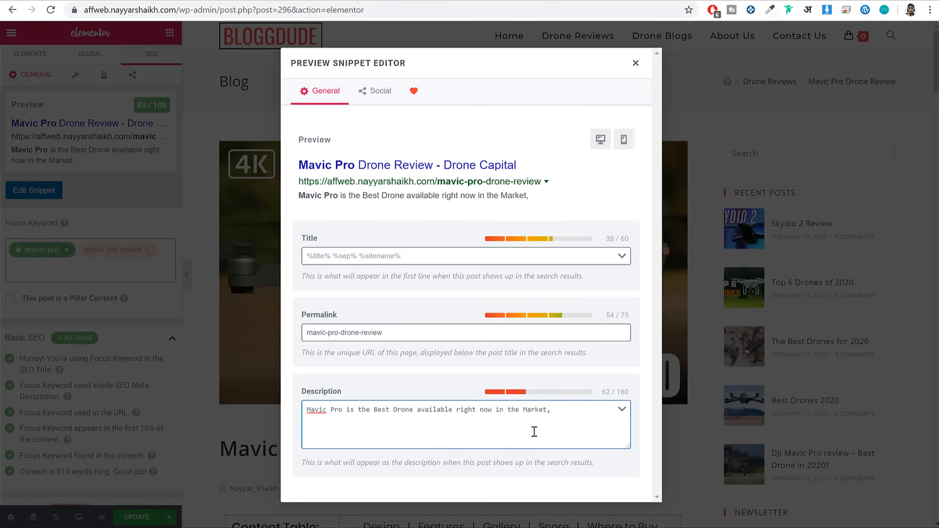
Extend the description with "A small drone with serious power, safety features and agility." plus sentences about price, functions and Mavic Platinum, checking the character limit.
click(617, 393)
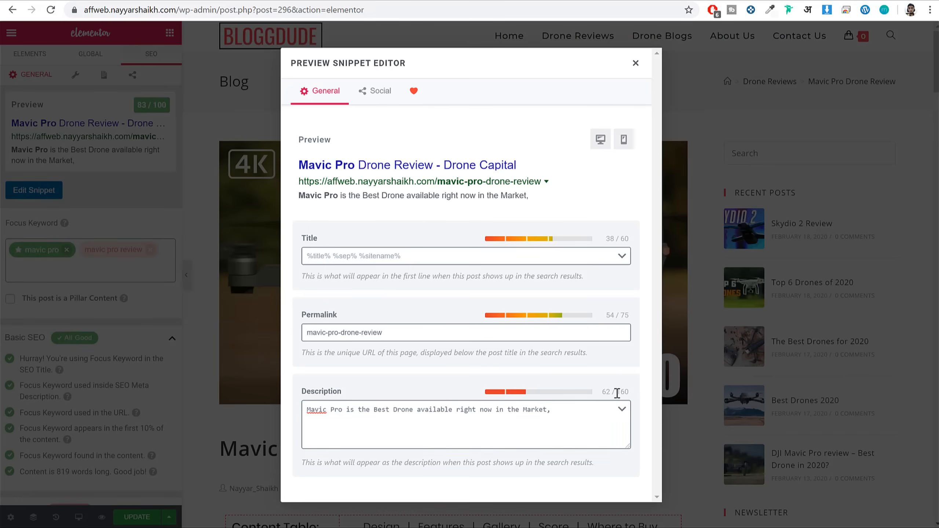
mouse_move(617, 393)
mouse_down()
mouse_move(607, 393)
mouse_move(624, 392)
mouse_up()
click(629, 392)
double_click(623, 393)
click(583, 424)
text(A small drone with serious power, safety features and agility. This is still the best drone according to it’s price and functions. DJI also added new version Mavic Platinum and now it’s even more better than ever)
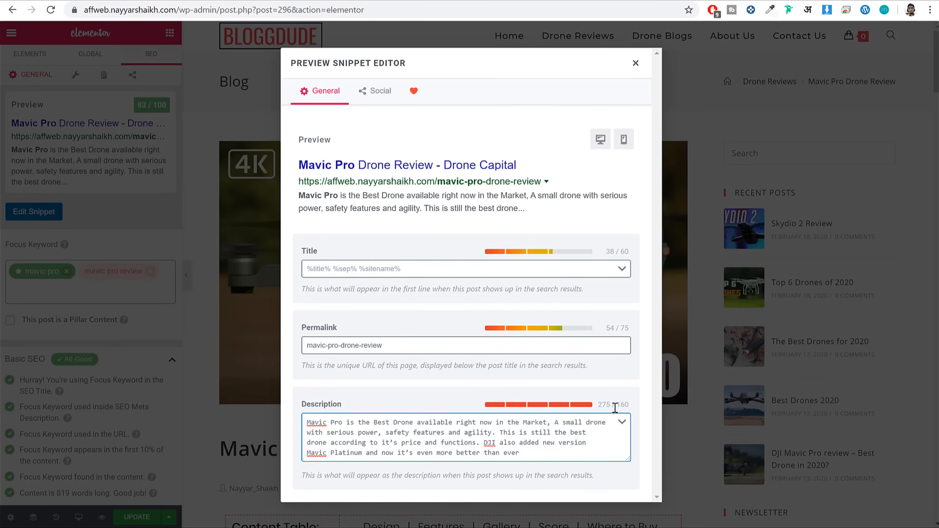
drag(613, 404, 605, 403)
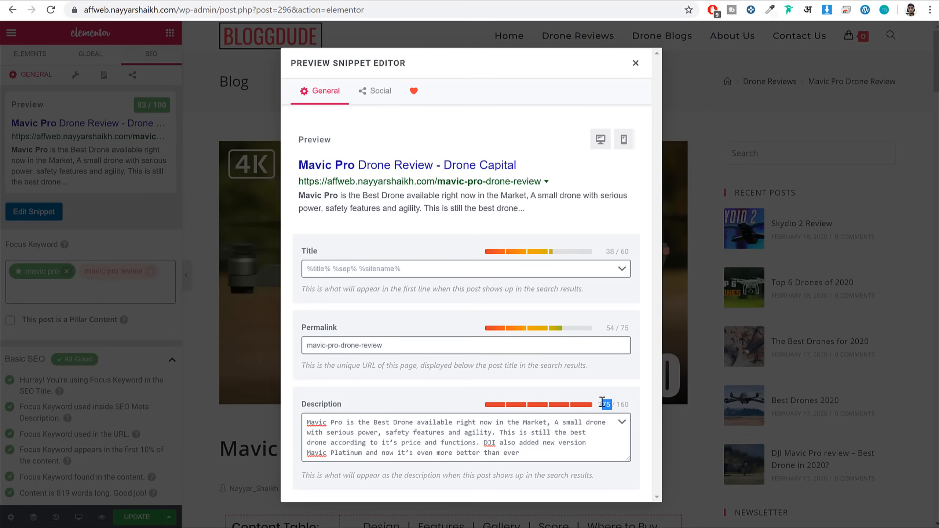
mouse_move(518, 209)
mouse_down()
mouse_move(300, 198)
mouse_move(533, 217)
mouse_up()
click(535, 219)
Shorten the description by deleting everything after "safety features and agility.".
drag(479, 443, 563, 464)
key(BackSpace)
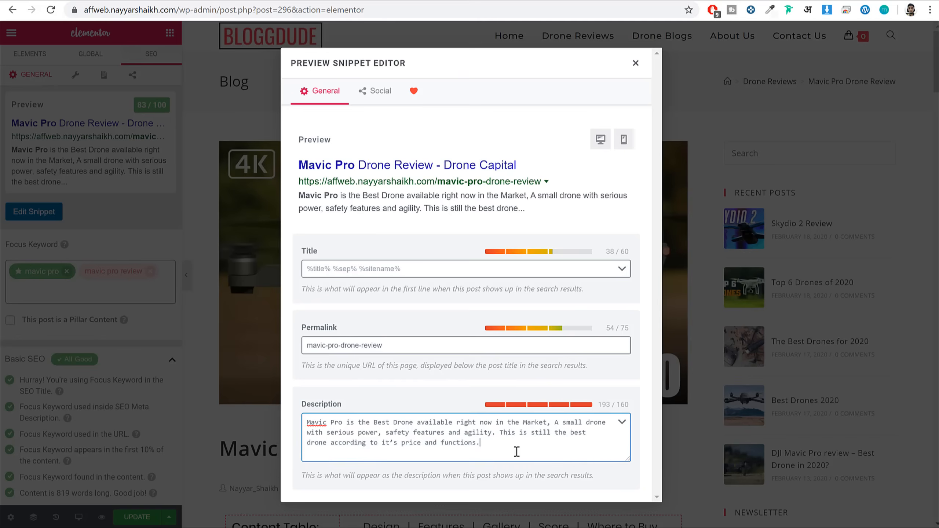
drag(500, 430, 522, 453)
key(BackSpace)
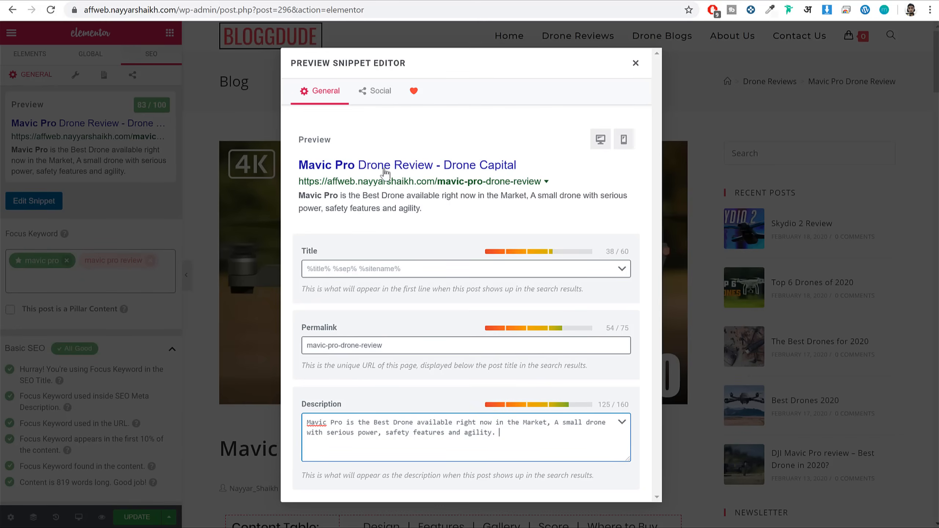
Switch the snippet to the mobile preview and check the description against it.
click(629, 144)
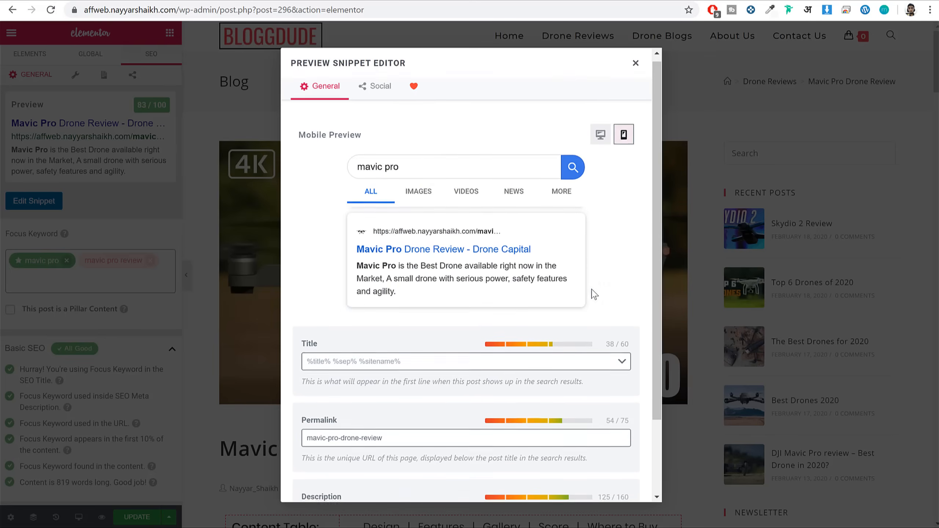
scroll(591, 302, down, 2)
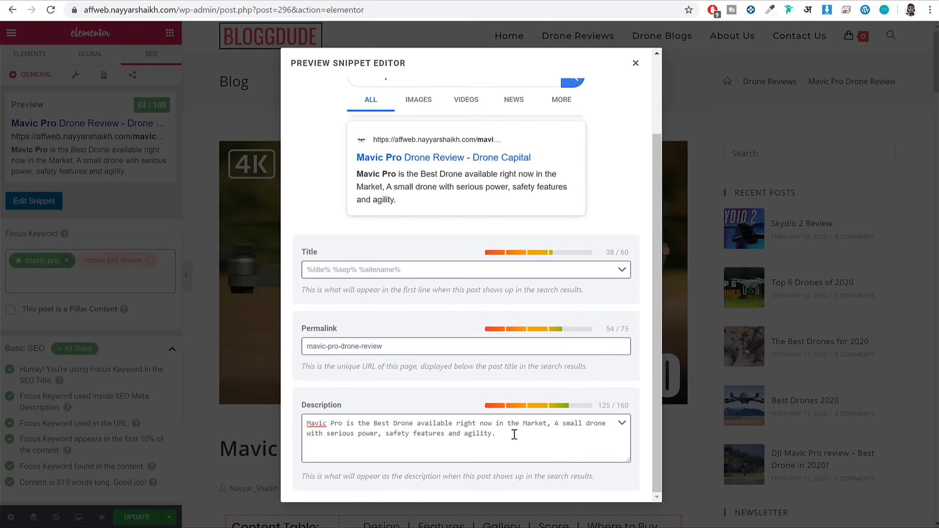
drag(512, 433, 346, 424)
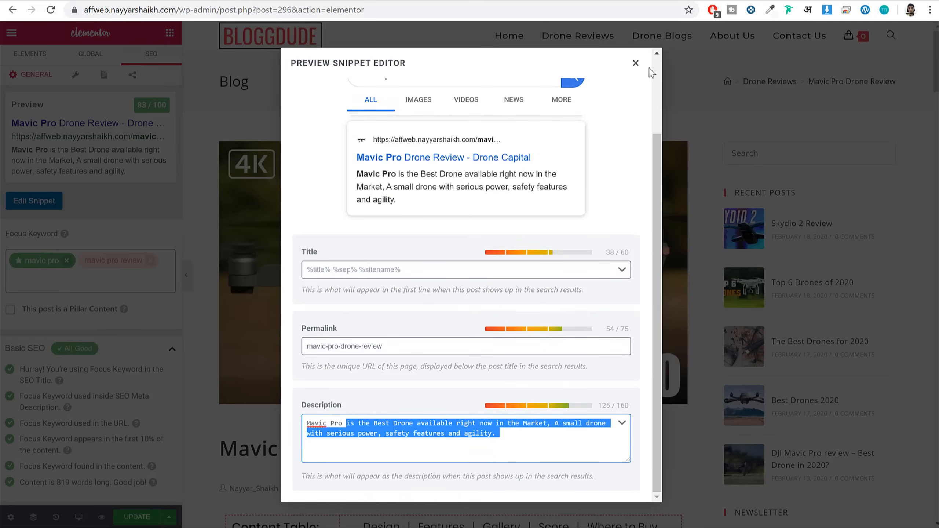
Open the social sharing settings and compare the Facebook and Twitter previews of the post.
scroll(603, 144, up, 3)
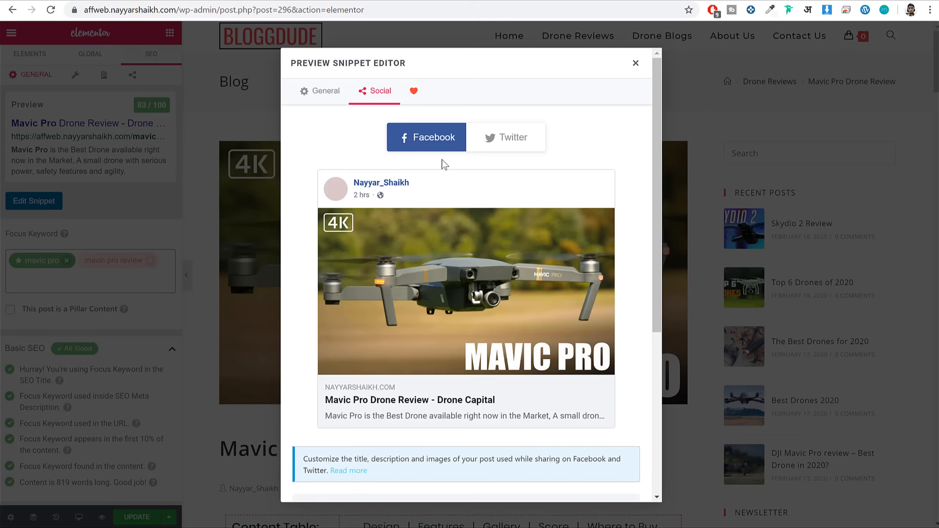
scroll(562, 192, down, 7)
scroll(570, 317, up, 7)
click(526, 144)
click(415, 148)
scroll(508, 298, down, 6)
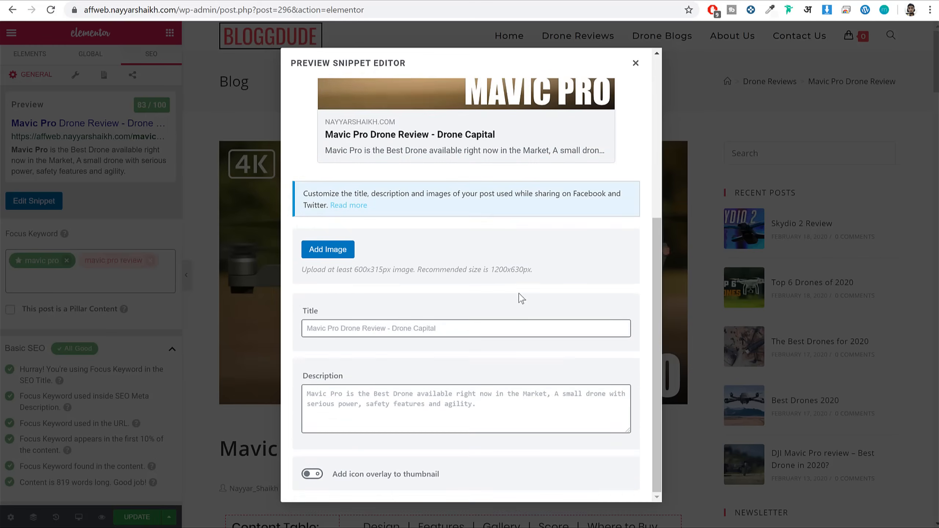
scroll(521, 304, up, 6)
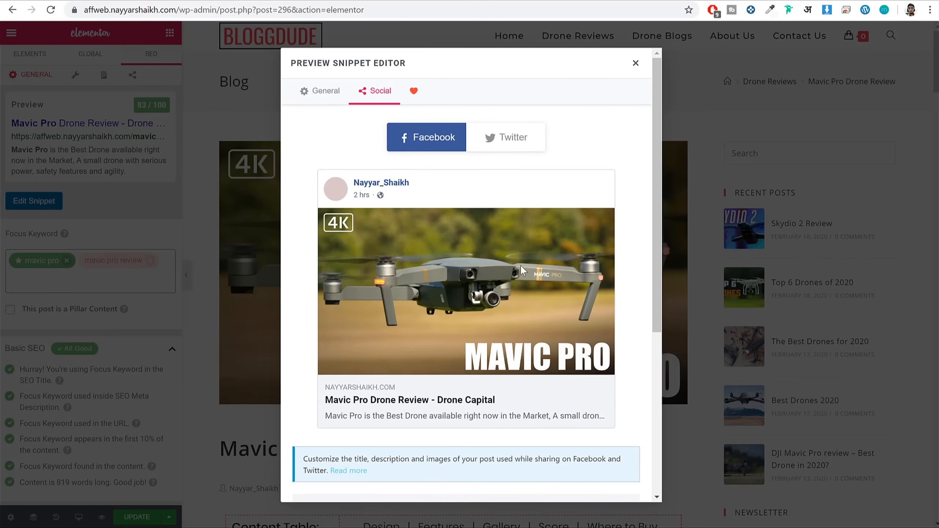
click(508, 137)
click(429, 137)
Inspect the Facebook image, title and description options and the matching Twitter card.
scroll(571, 252, down, 5)
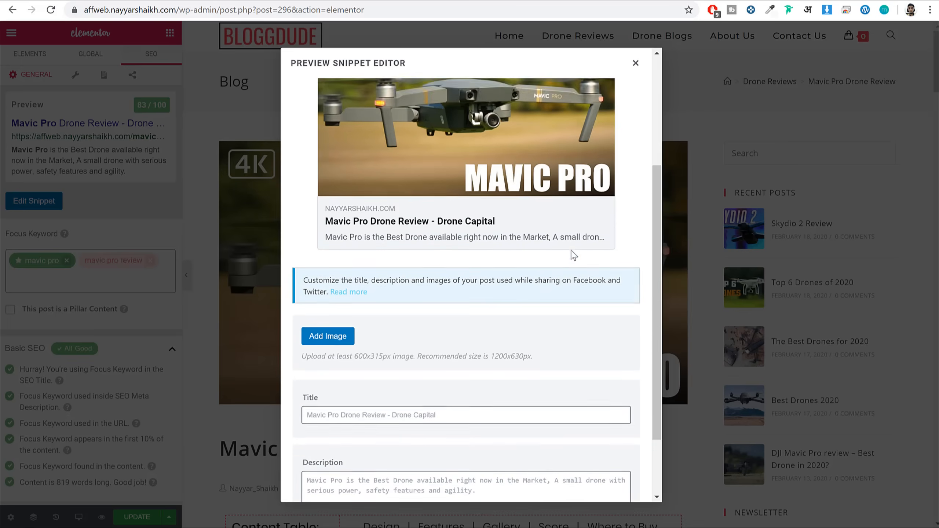
scroll(573, 255, down, 2)
click(388, 329)
click(418, 405)
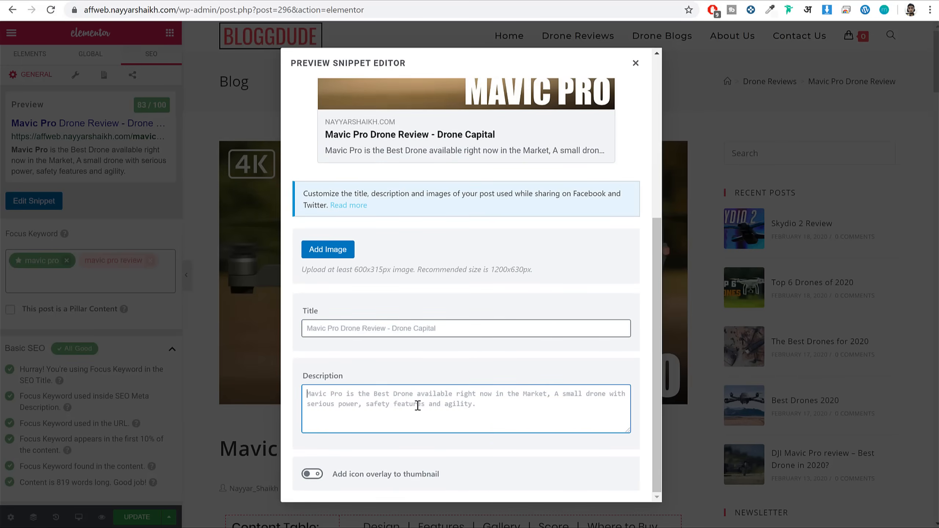
scroll(435, 414, up, 7)
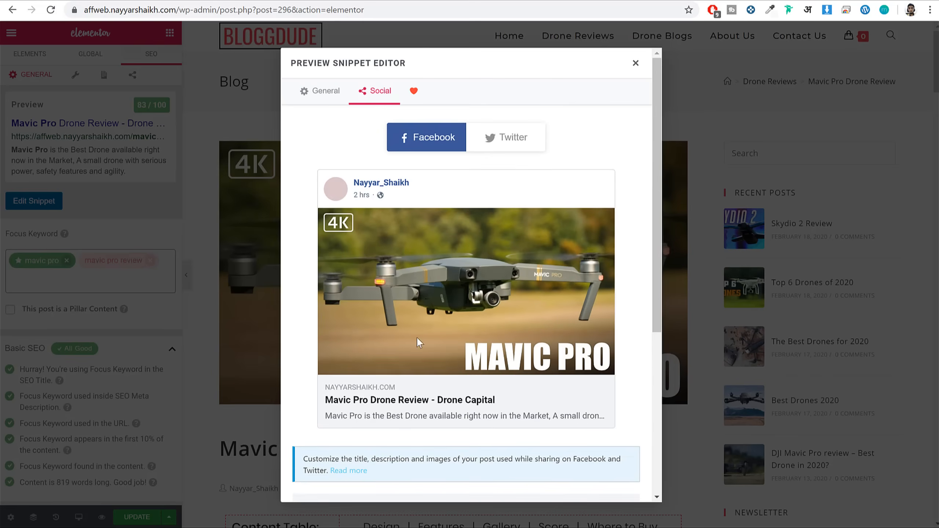
click(522, 147)
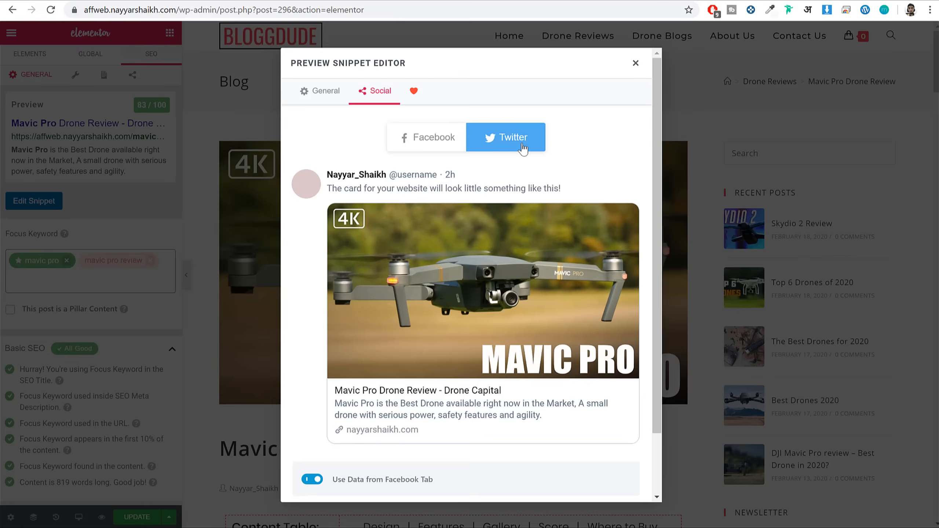
click(446, 146)
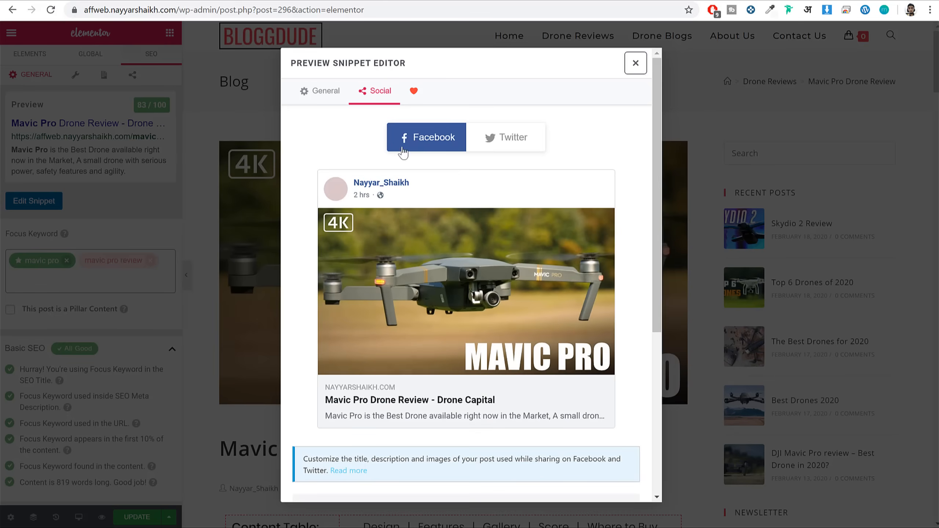
Close the snippet editor and update the post with the new description.
click(635, 63)
click(117, 519)
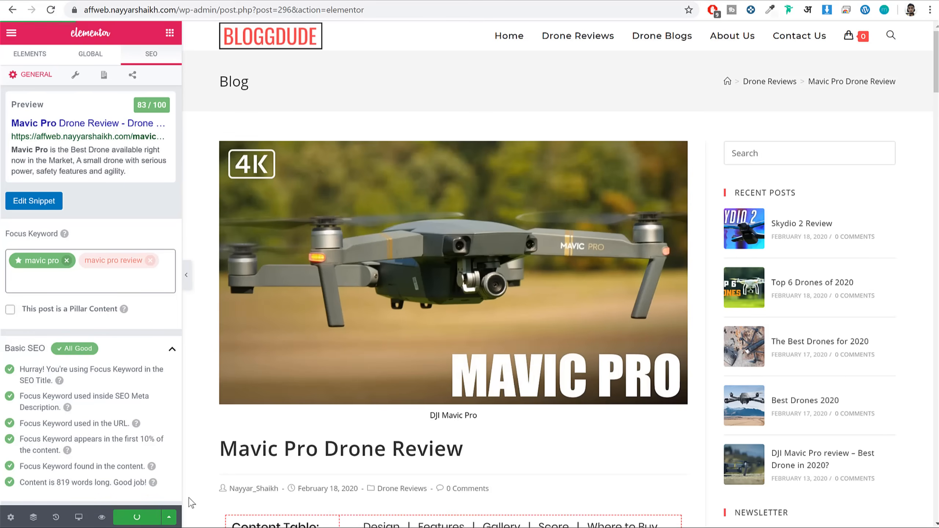
Review the Basic SEO checks for the focus keyword in the meta description and the URL.
scroll(237, 444, down, 8)
scroll(268, 396, up, 8)
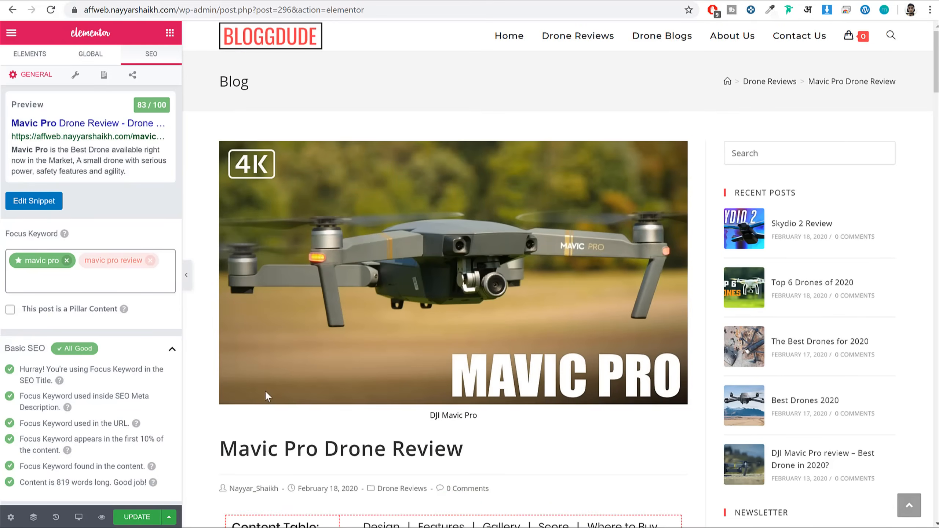
scroll(101, 386, down, 2)
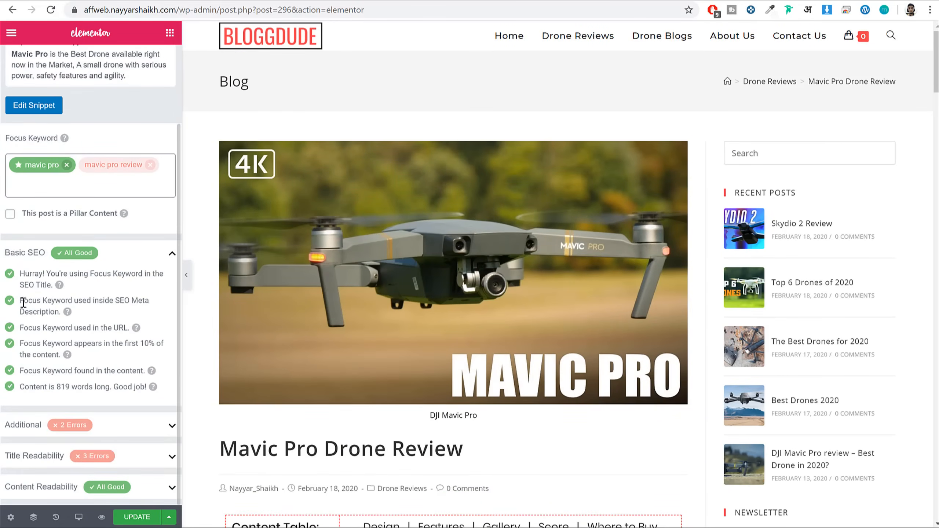
drag(22, 303, 130, 310)
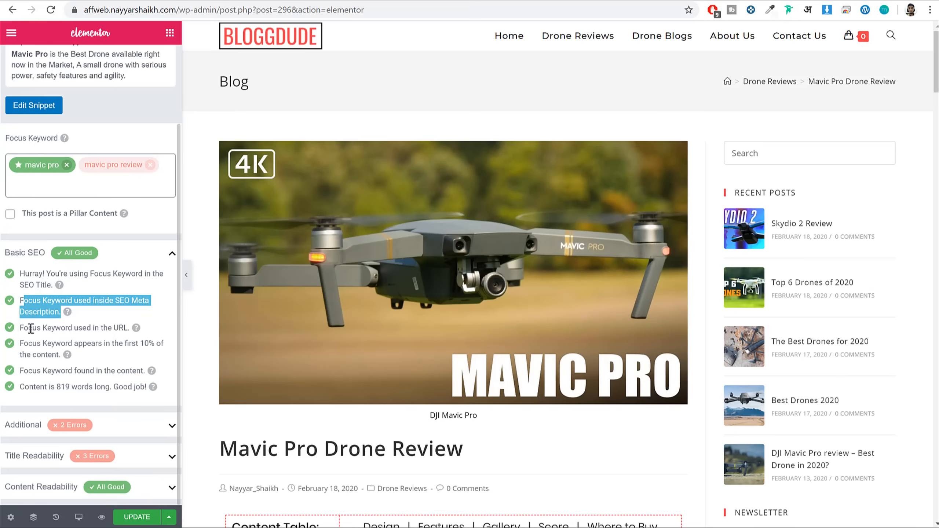
drag(19, 328, 128, 327)
scroll(140, 338, up, 3)
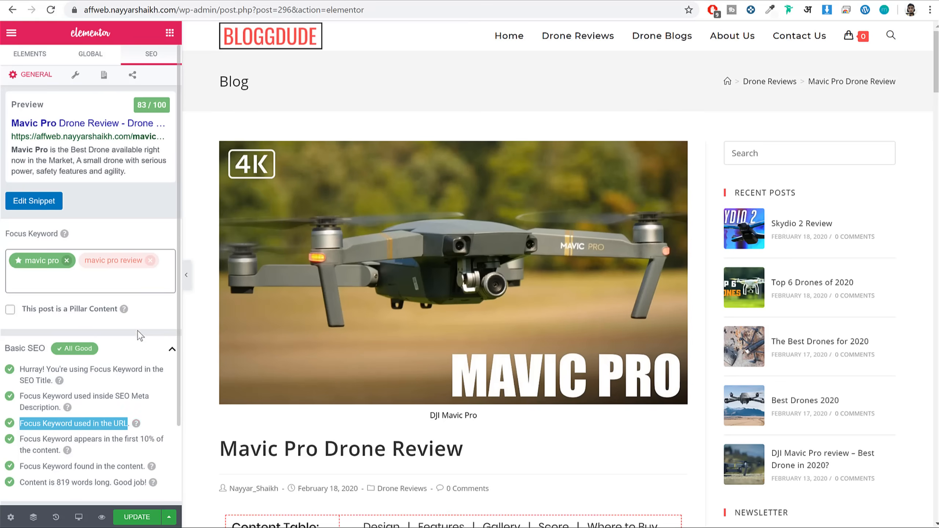
scroll(140, 353, down, 3)
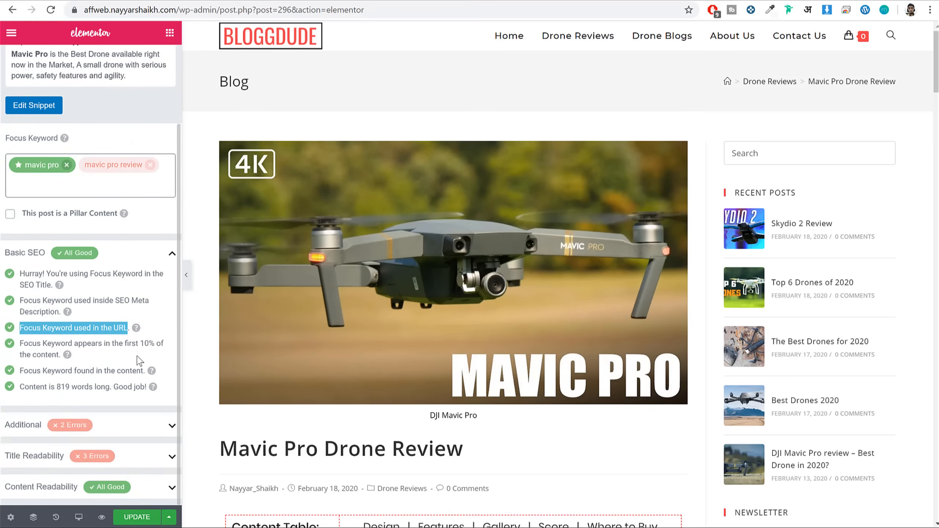
Look for the post's URL slug among the Elementor post settings and general options.
click(10, 517)
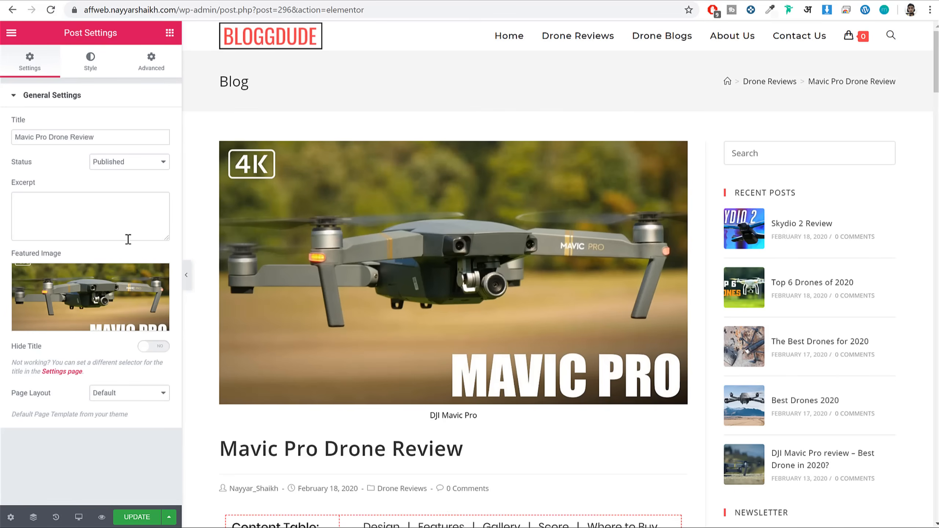
click(87, 74)
click(52, 74)
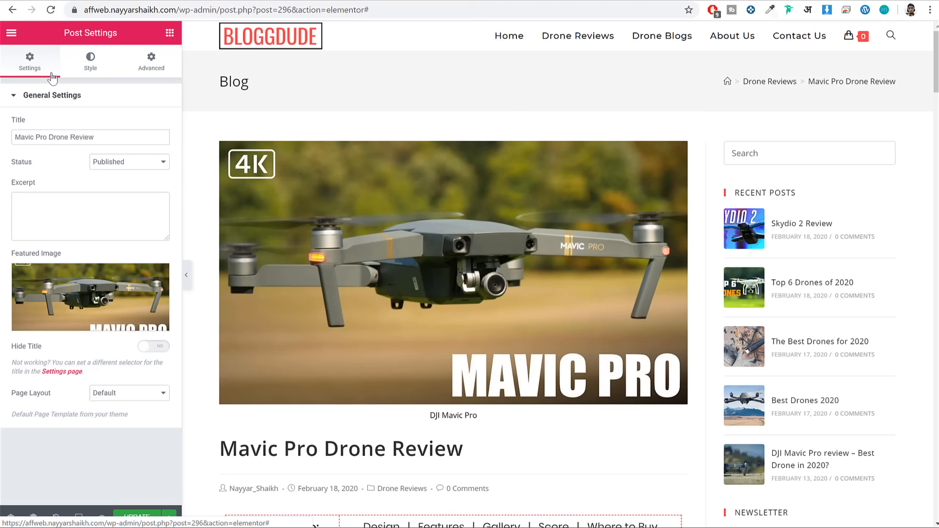
click(11, 34)
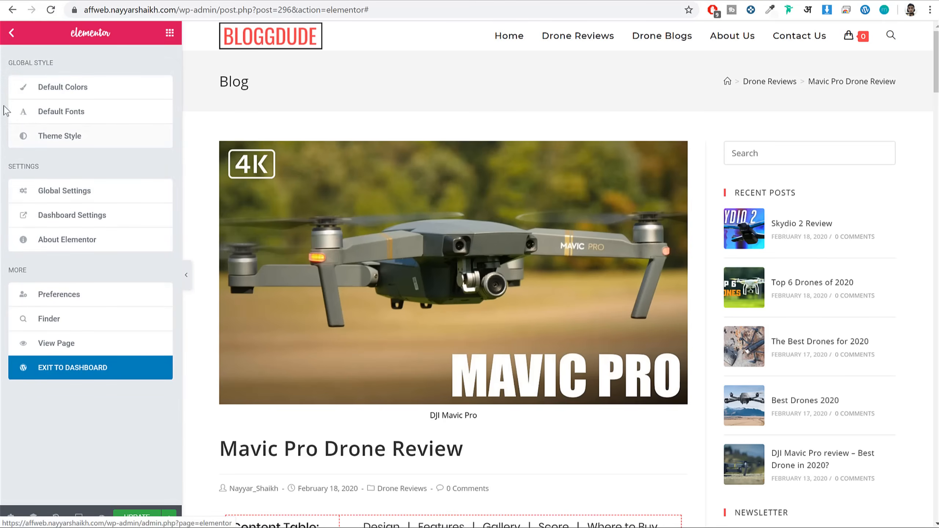
click(11, 33)
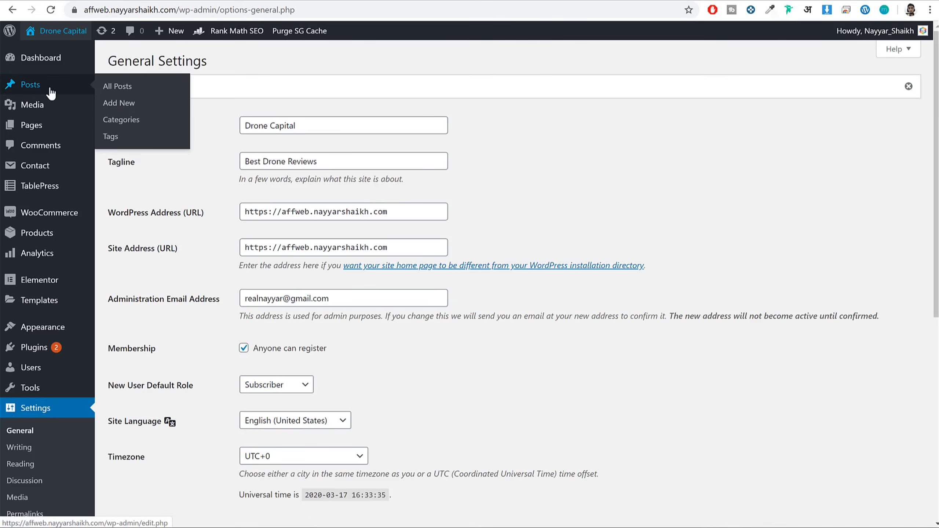
Open the Mavic Pro Drone Review post in the WordPress editor and inspect its permalink's URL slug.
click(51, 92)
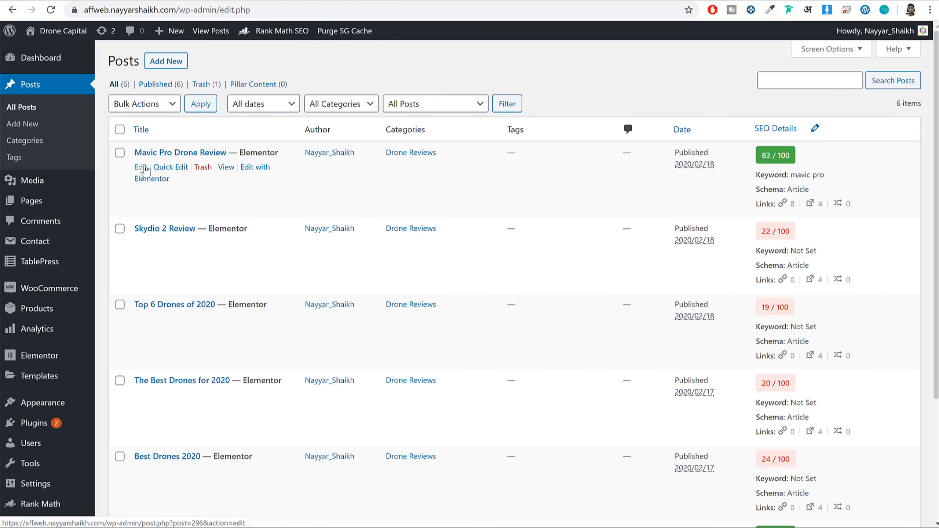
click(142, 168)
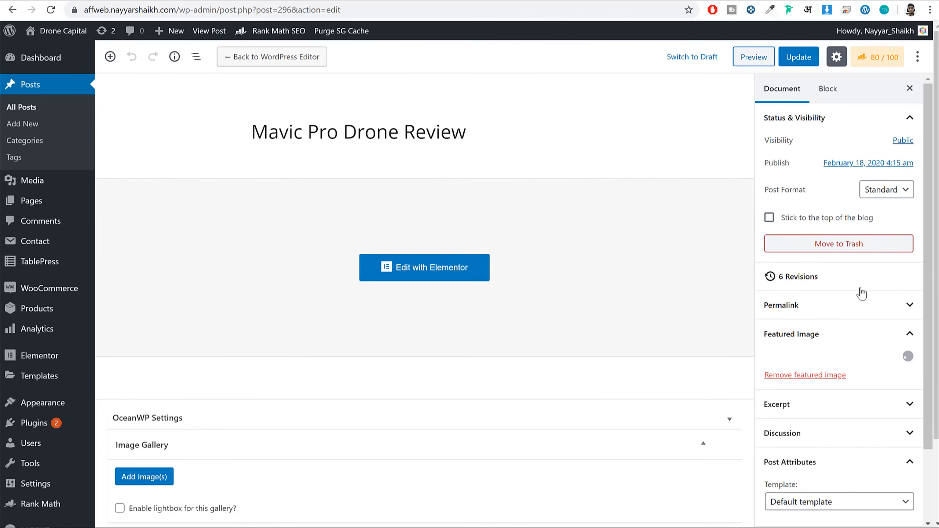
click(791, 310)
scroll(858, 329, down, 1)
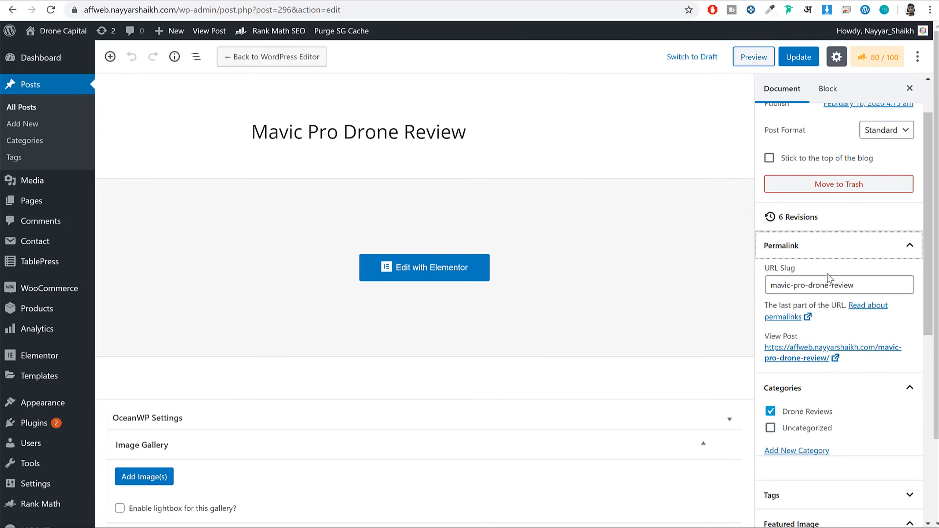
drag(805, 284, 764, 296)
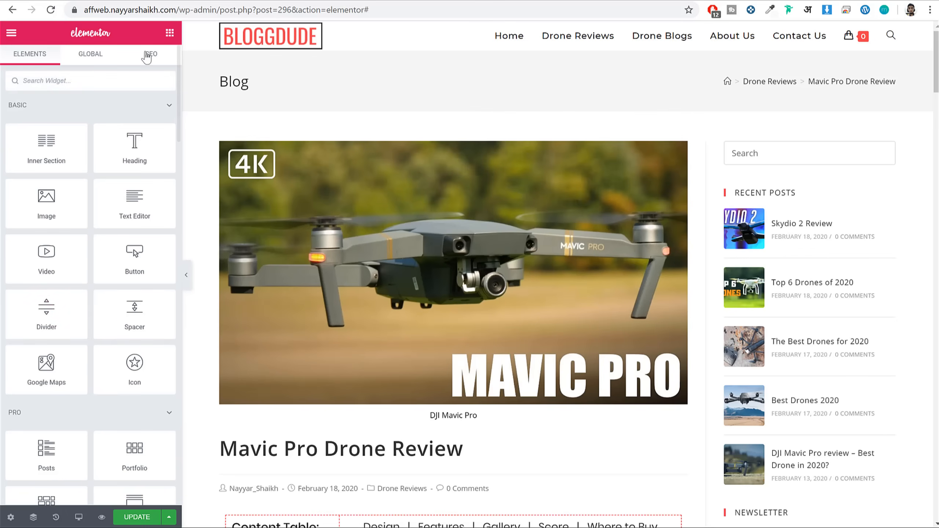
Return to the post's SEO analysis in Elementor and examine the checks for the keyword in the URL and first 10% of the content.
click(147, 57)
scroll(131, 297, down, 5)
drag(29, 328, 130, 328)
click(110, 338)
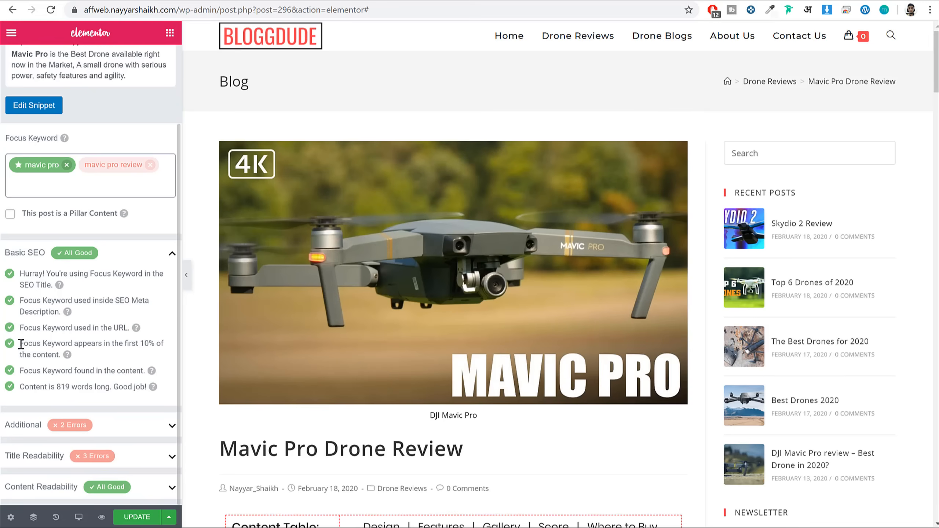
drag(21, 345, 55, 349)
click(64, 354)
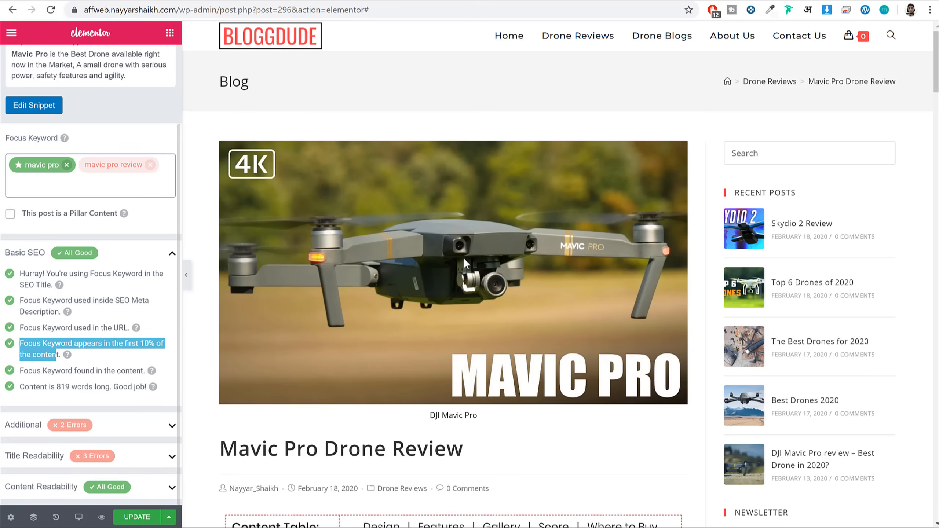
Locate the focus keyword "Mavic Pro" in the opening paragraph of the Design section.
scroll(277, 222, down, 8)
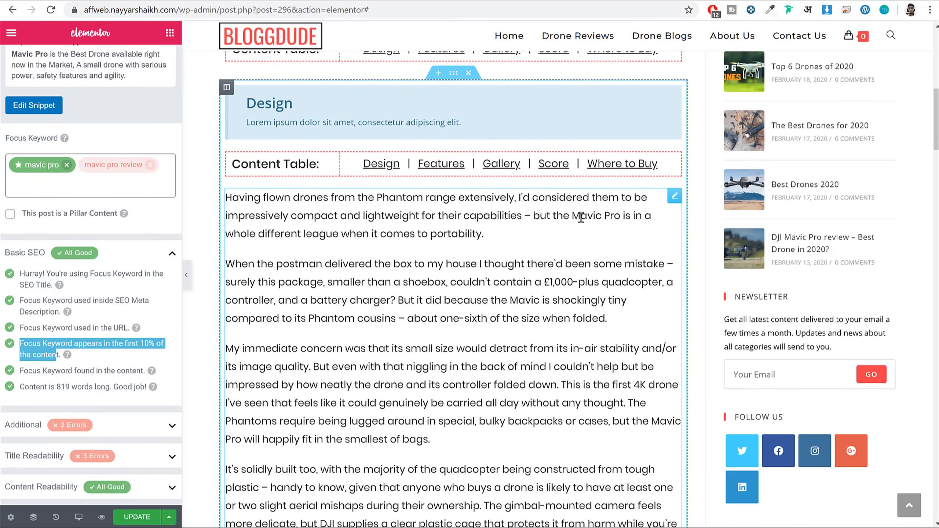
drag(572, 216, 624, 223)
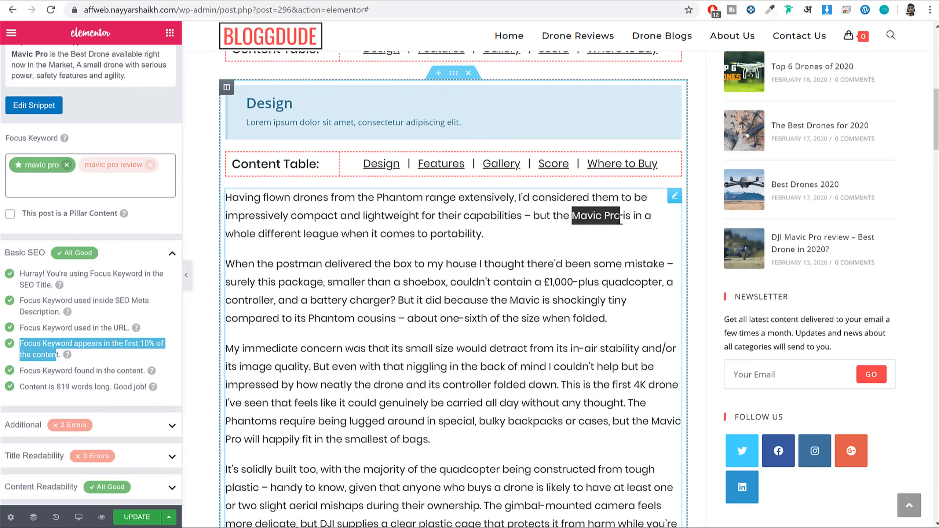
click(604, 224)
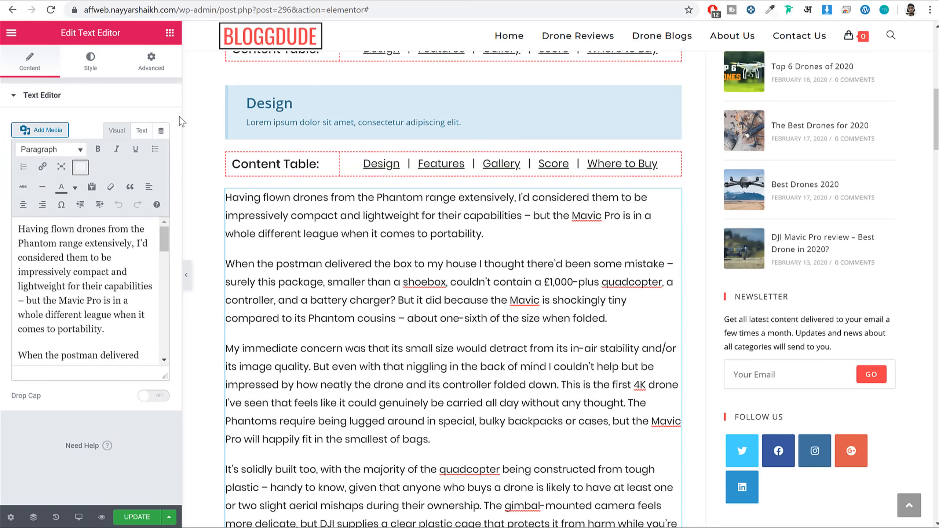
click(171, 32)
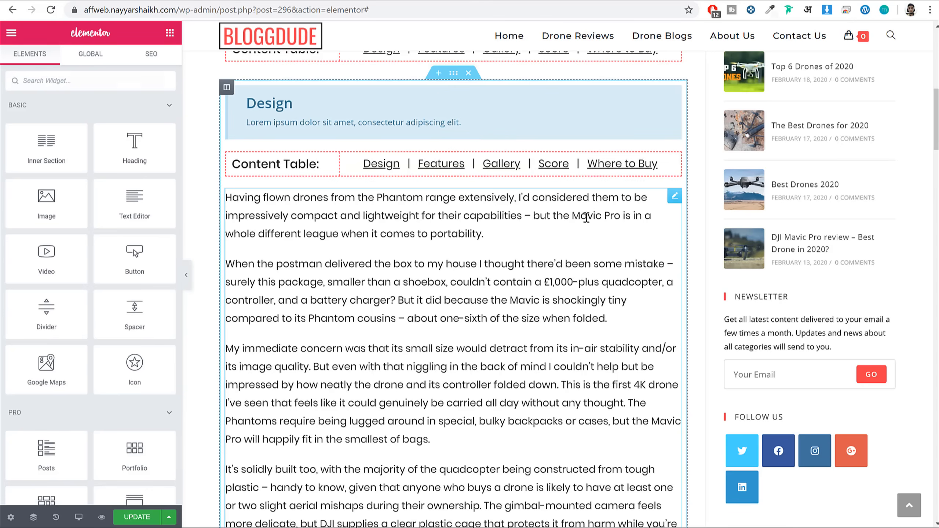
drag(586, 217, 621, 222)
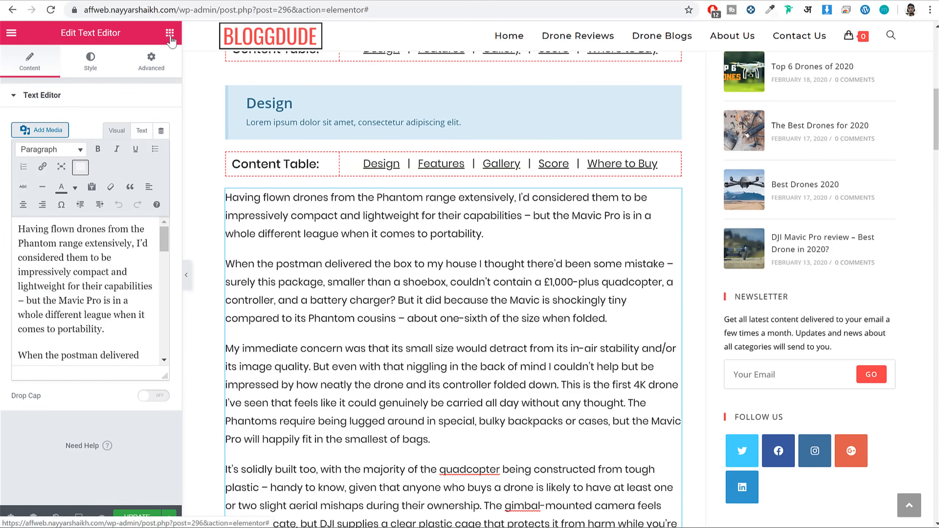
Reopen the SEO analysis and examine the check for the focus keyword being found in the content.
click(169, 36)
click(165, 58)
scroll(88, 327, down, 3)
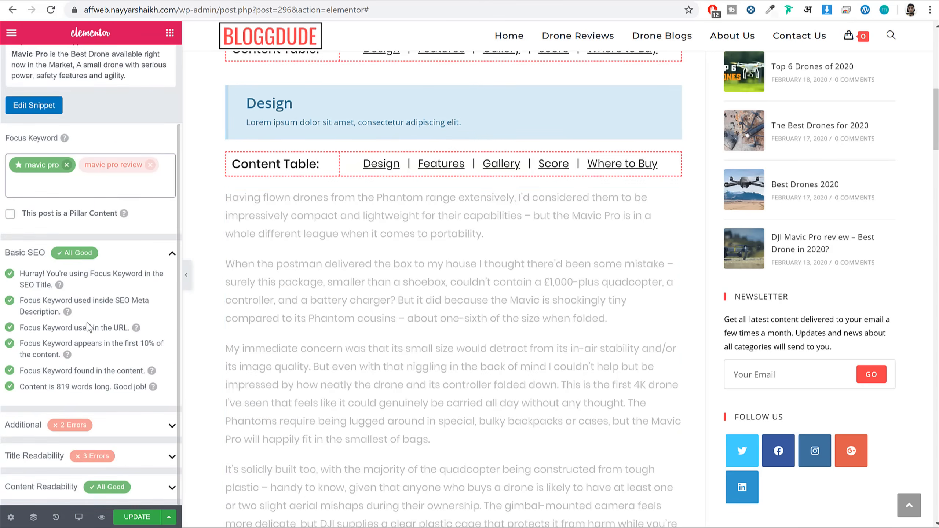
drag(42, 343, 133, 345)
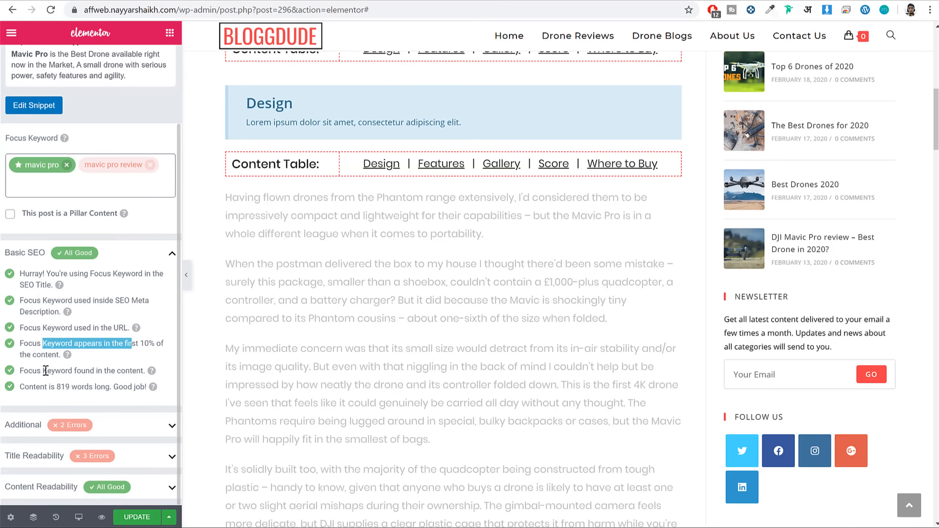
drag(19, 371, 141, 372)
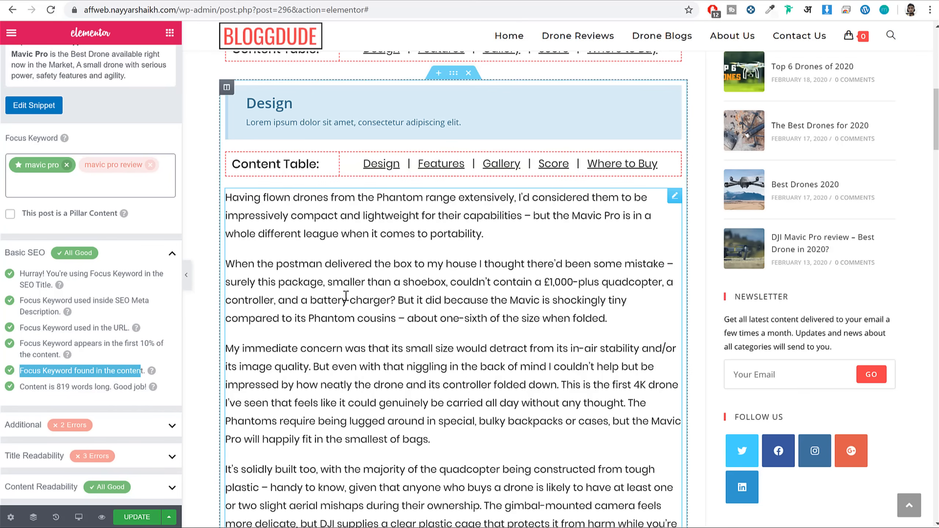
Look through the Design section's paragraphs for uses of the focus keyword and return to the SEO analysis.
drag(571, 216, 619, 217)
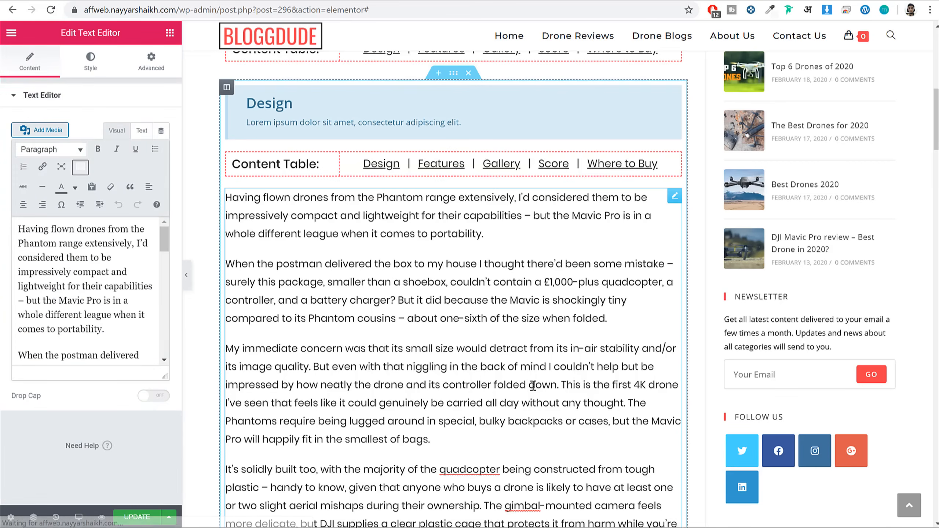
scroll(470, 352, down, 3)
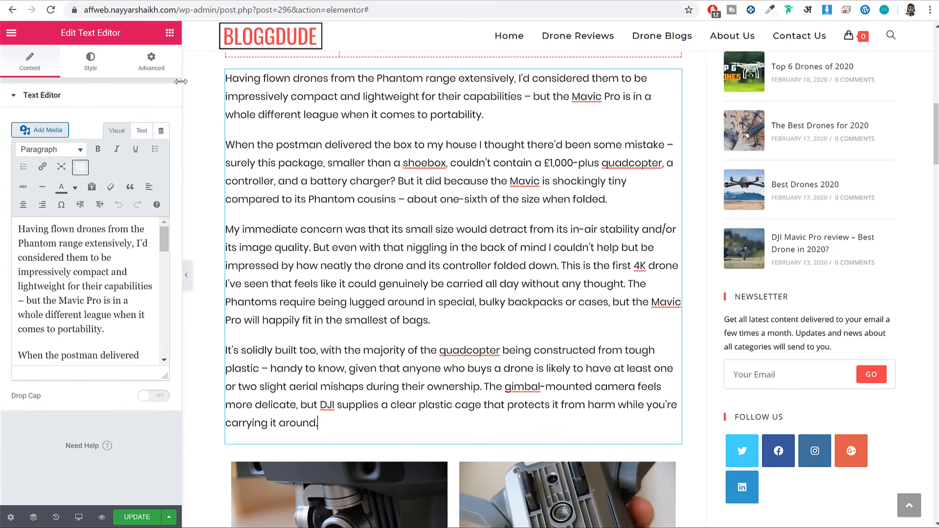
click(170, 33)
click(146, 54)
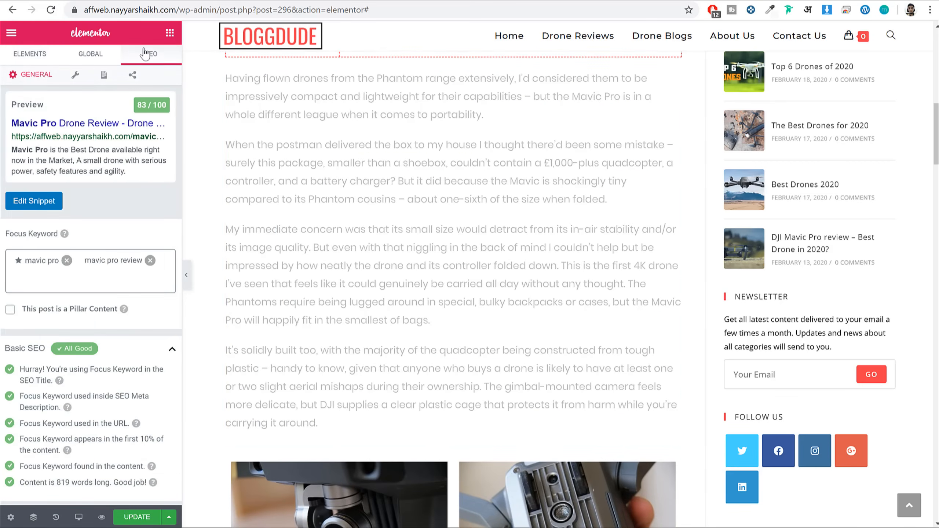
scroll(645, 218, up, 6)
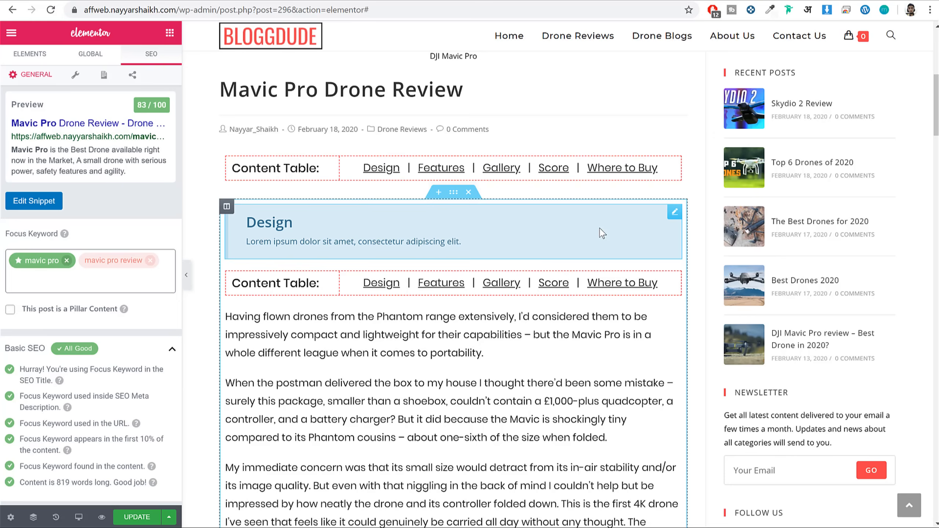
Examine the content length check in Basic SEO and expand the Additional checks.
scroll(133, 385, down, 3)
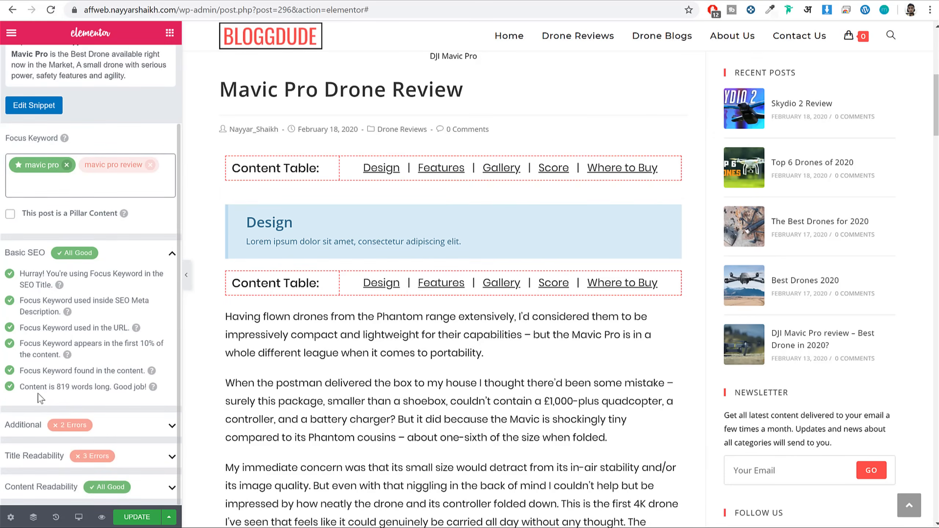
drag(20, 388, 59, 389)
click(108, 425)
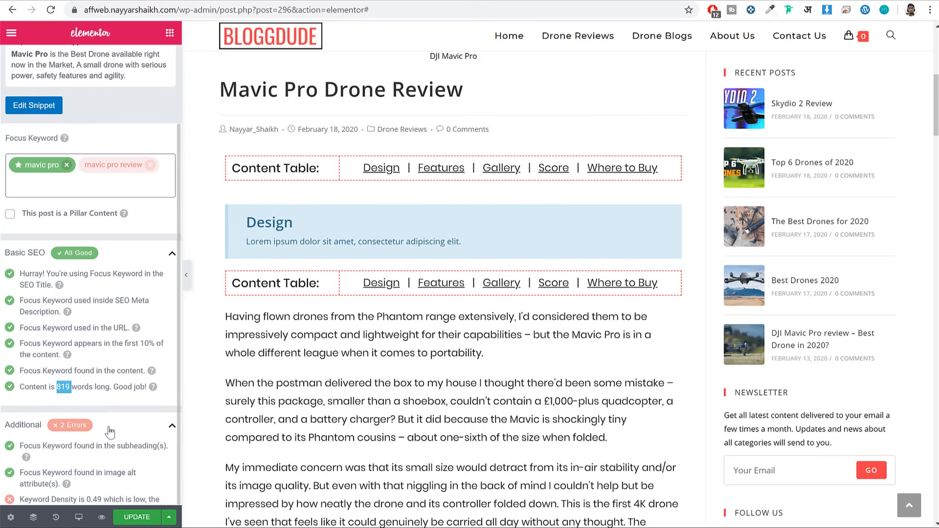
Read the Additional check on the focus keyword in subheadings and show its explanation.
scroll(113, 422, down, 3)
scroll(114, 421, down, 2)
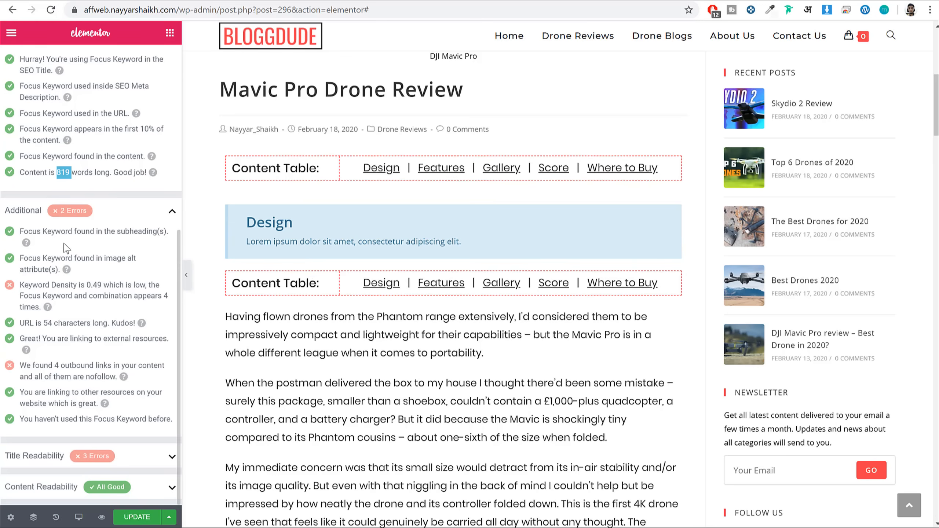
drag(38, 232, 101, 238)
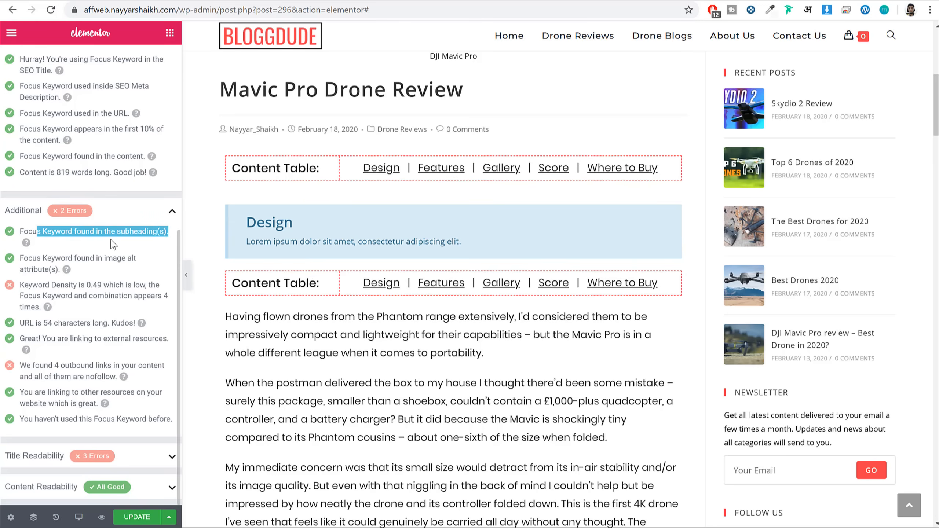
click(26, 243)
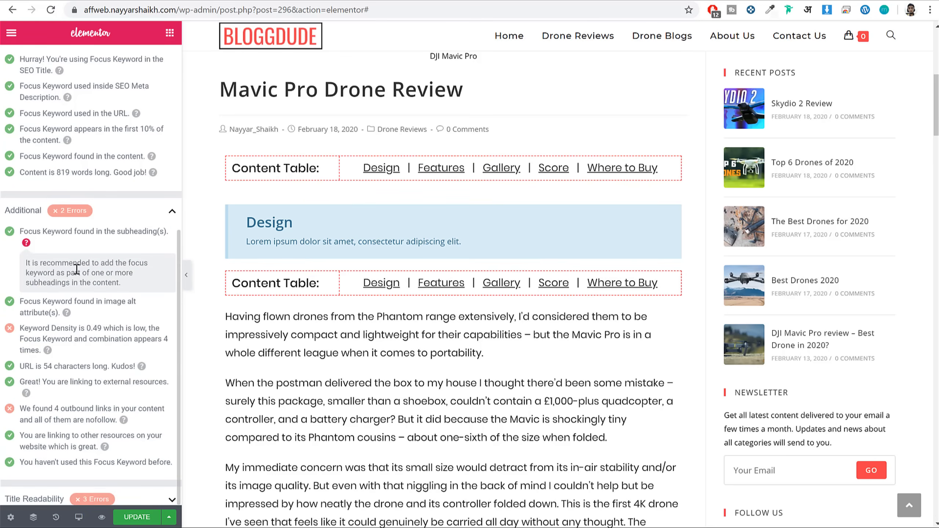
Open the Features section heading and examine its content and style settings, including its HTML tag.
scroll(517, 229, down, 18)
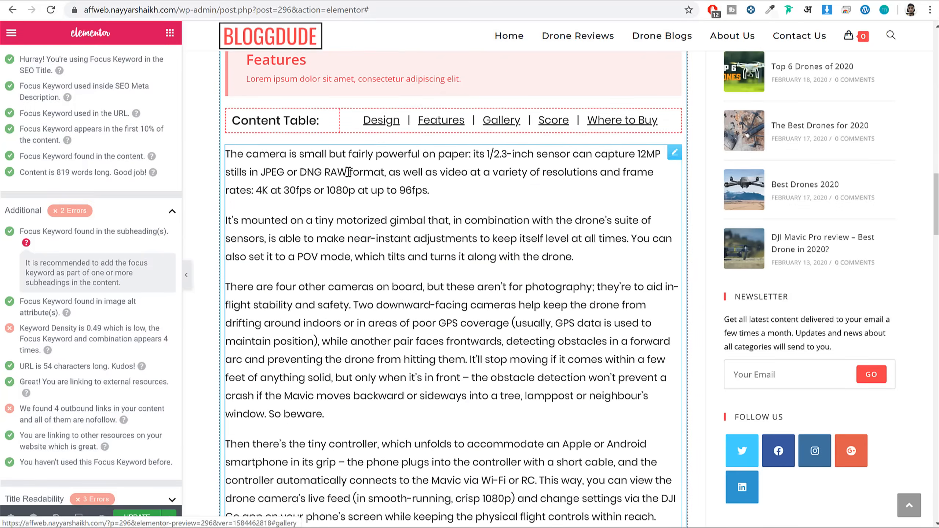
scroll(349, 172, up, 3)
click(276, 166)
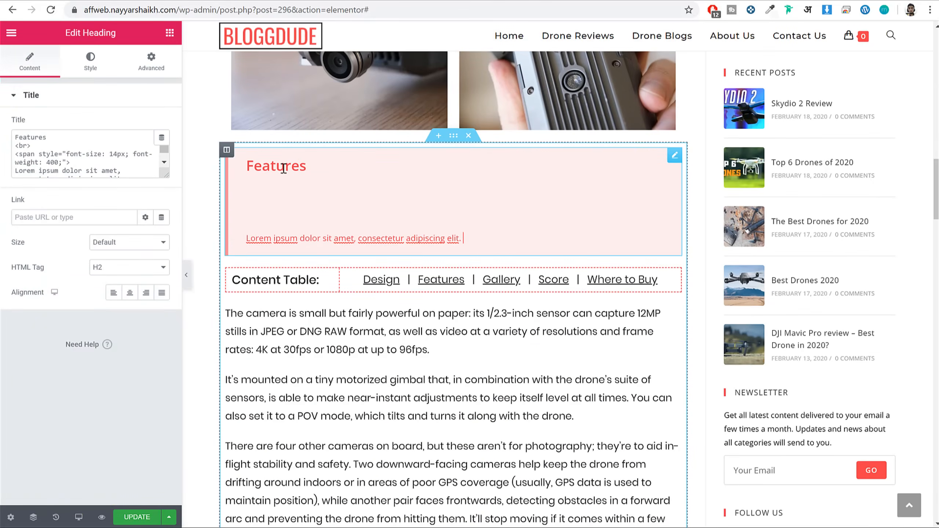
click(92, 60)
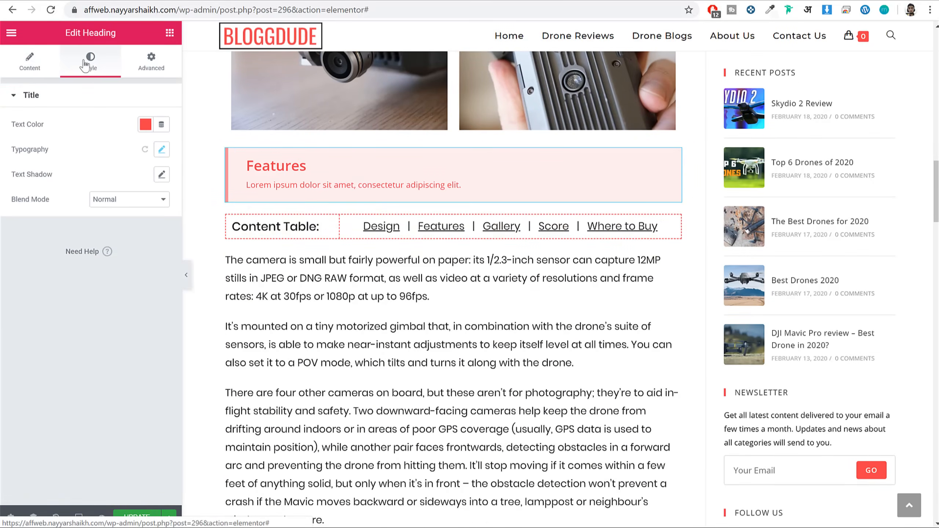
click(30, 65)
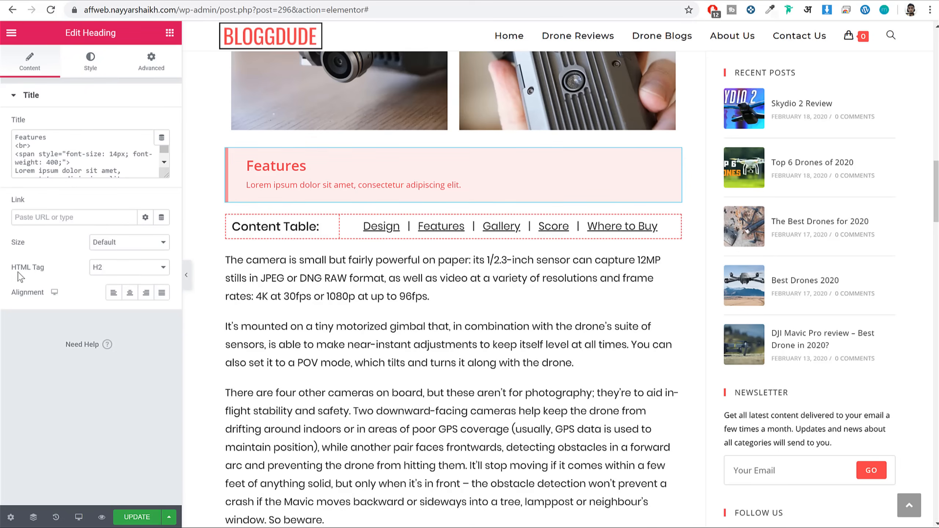
click(170, 33)
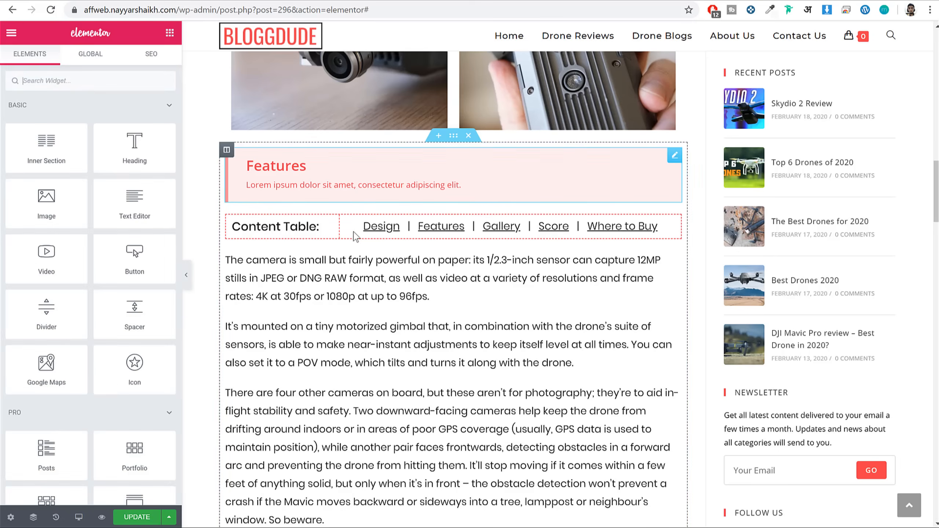
Add a heading widget directly below the Design section heading and set its text to "Mavic Pro Features".
scroll(405, 237, down, 15)
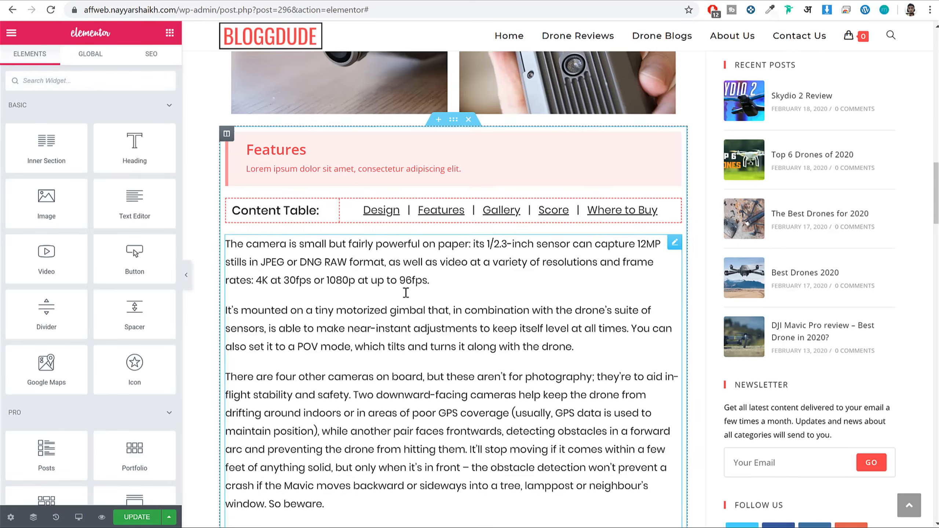
scroll(407, 294, down, 20)
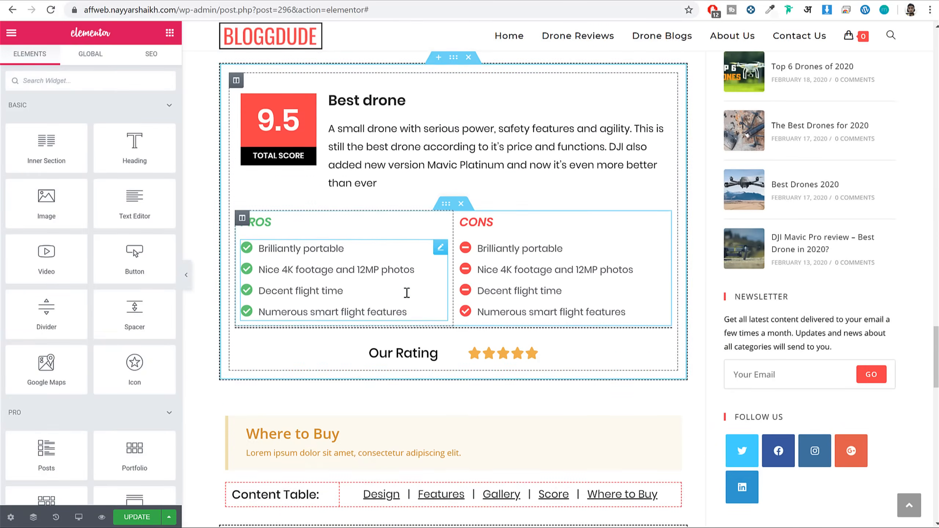
scroll(359, 278, up, 15)
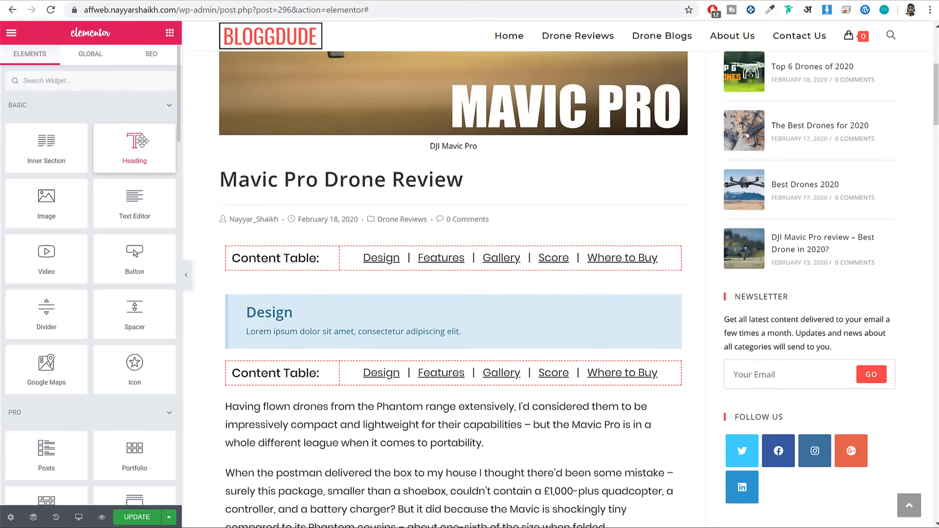
scroll(148, 159, down, 3)
scroll(136, 145, up, 3)
drag(149, 159, 267, 344)
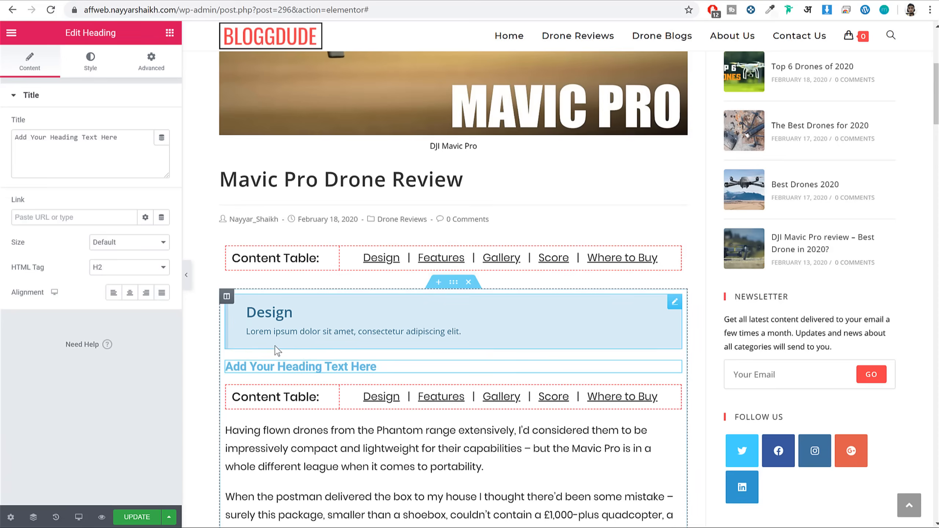
triple_click(85, 160)
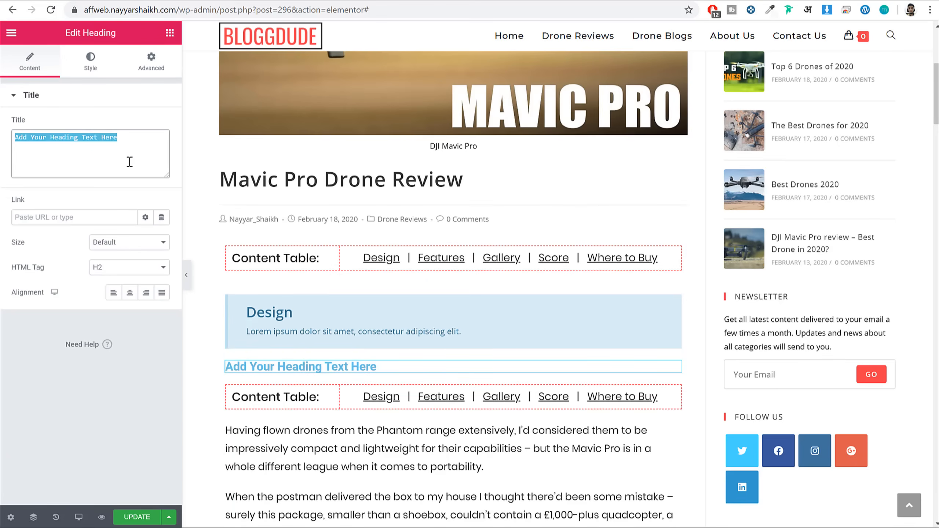
text(Mavic)
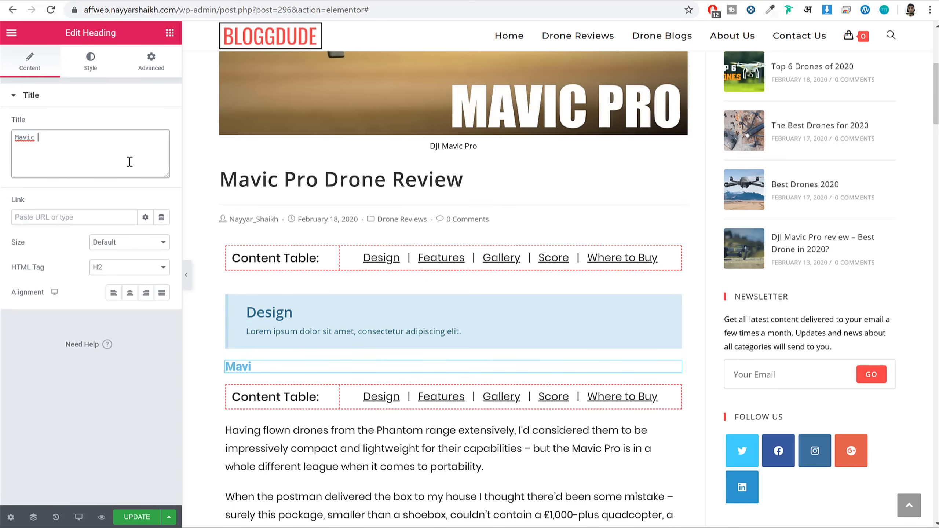
text( Pro Features)
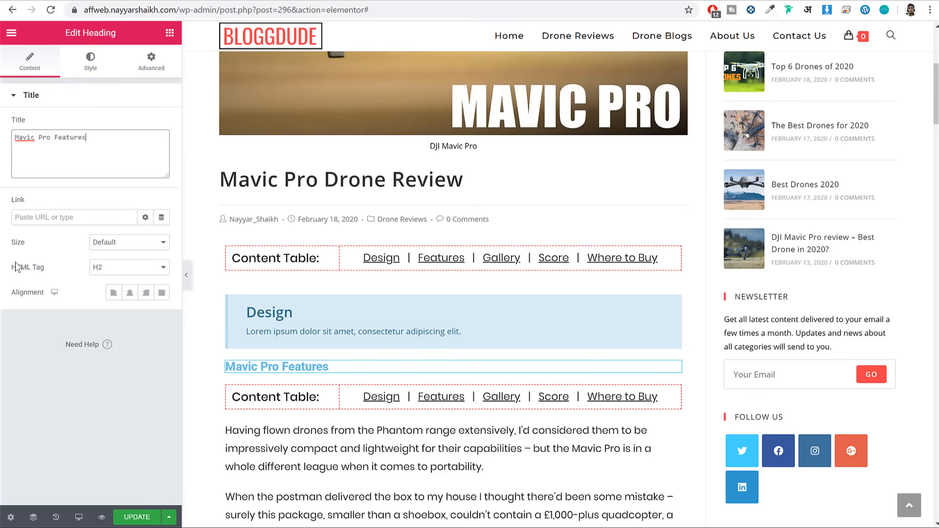
Review the HTML tag options for the Mavic Pro Features heading and choose H2.
drag(14, 270, 44, 276)
click(120, 270)
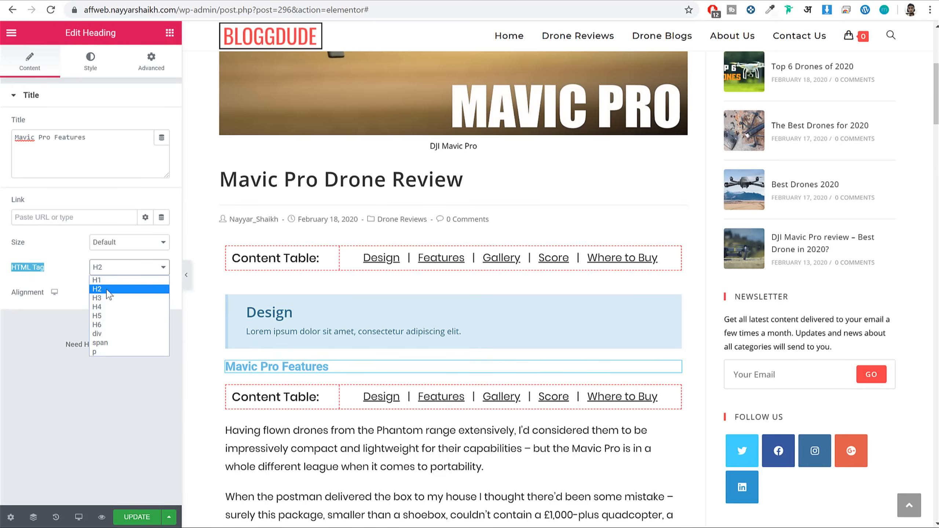
click(108, 290)
Return to the SEO analysis, expand the Additional checks and examine the focus keyword in subheadings check.
click(170, 42)
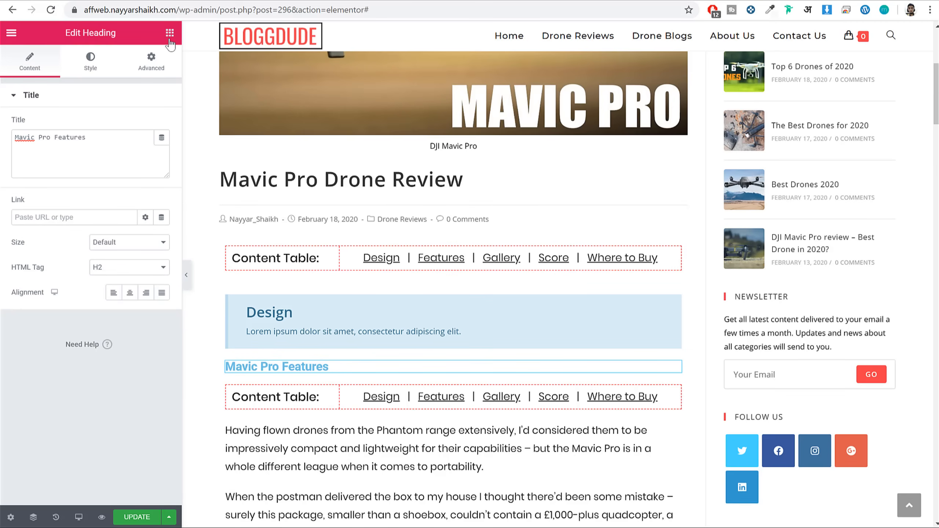
click(149, 59)
scroll(130, 273, down, 3)
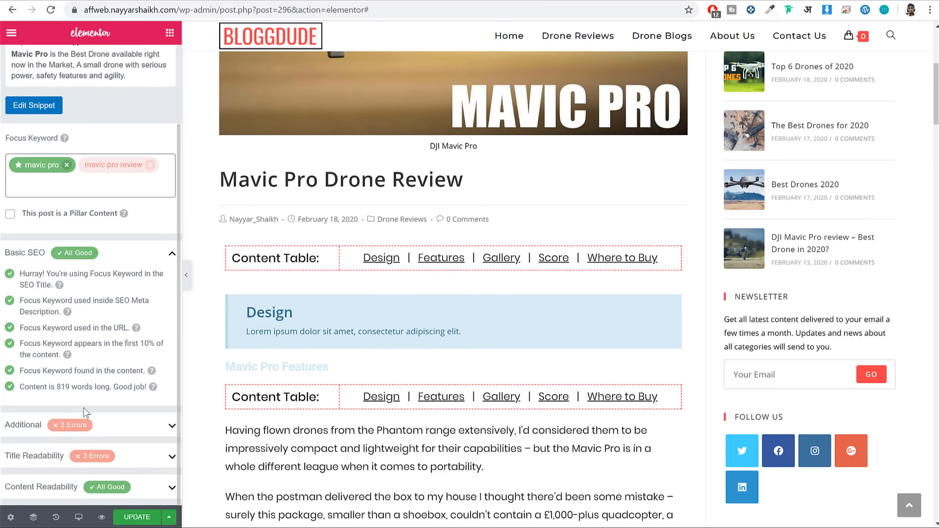
click(89, 426)
scroll(120, 417, down, 5)
drag(47, 243, 118, 252)
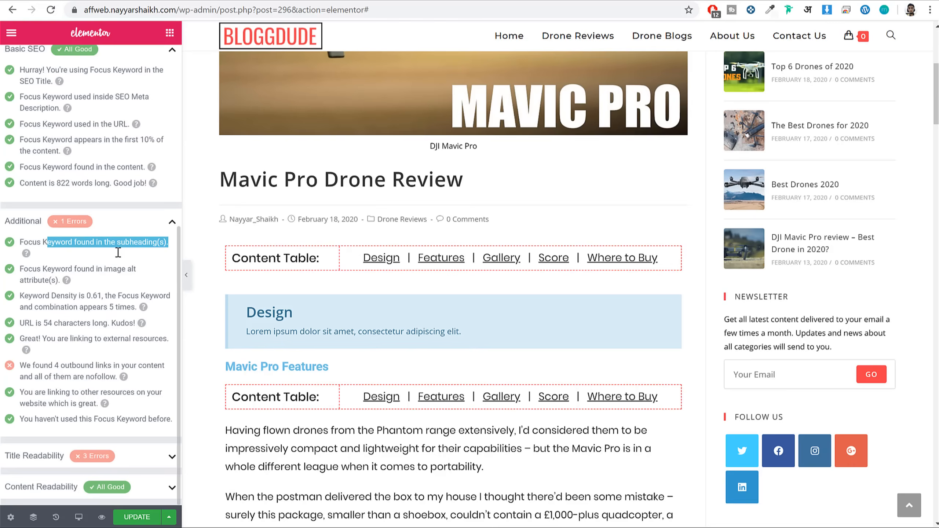
Delete the Mavic Pro Features heading from below the Design section heading.
right_click(297, 366)
click(326, 517)
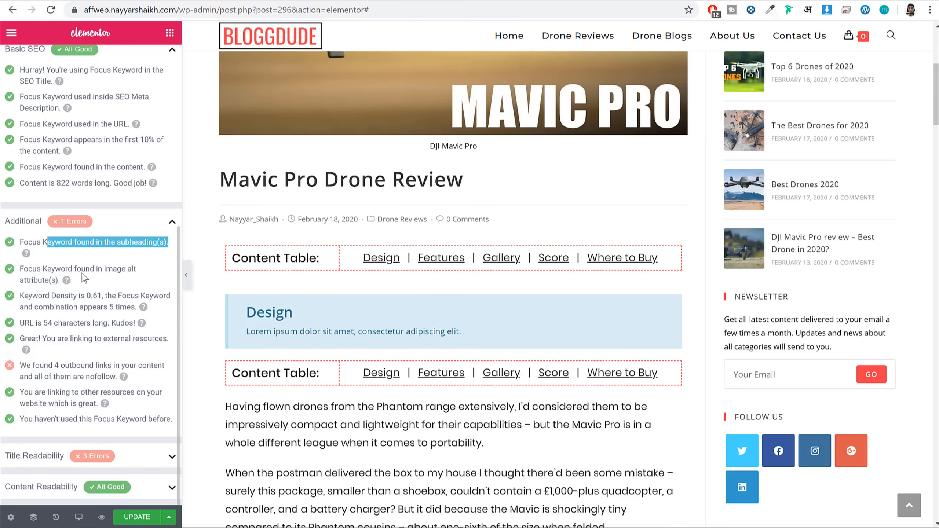
Examine the Additional check on the focus keyword in image alt attributes and update the post.
drag(23, 269, 48, 279)
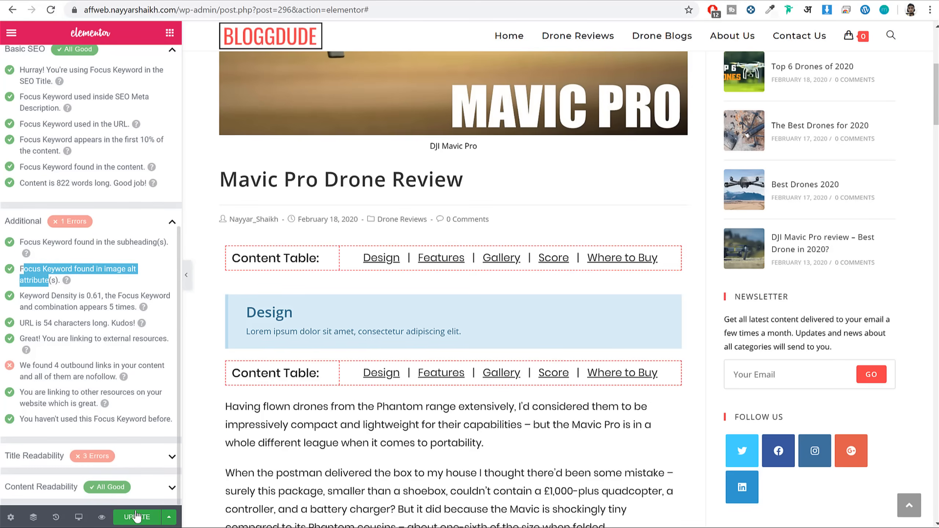
click(144, 520)
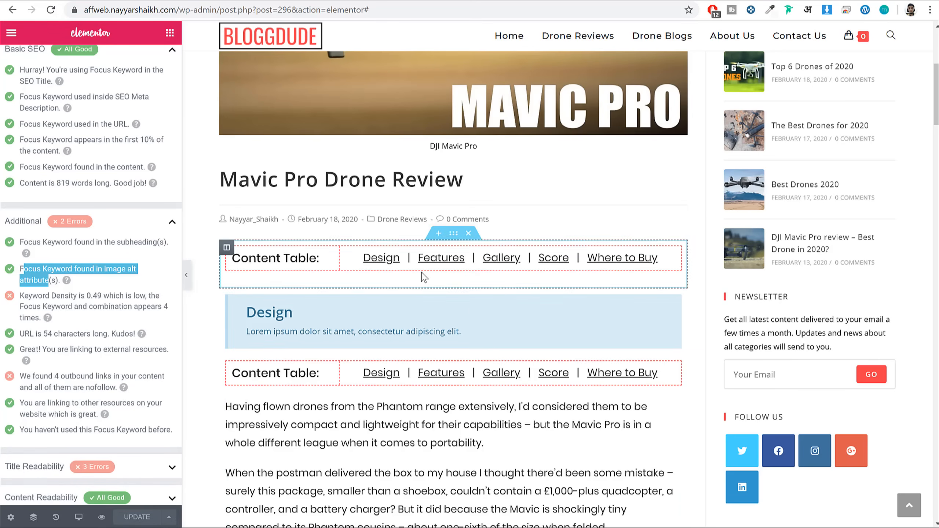
scroll(424, 276, up, 4)
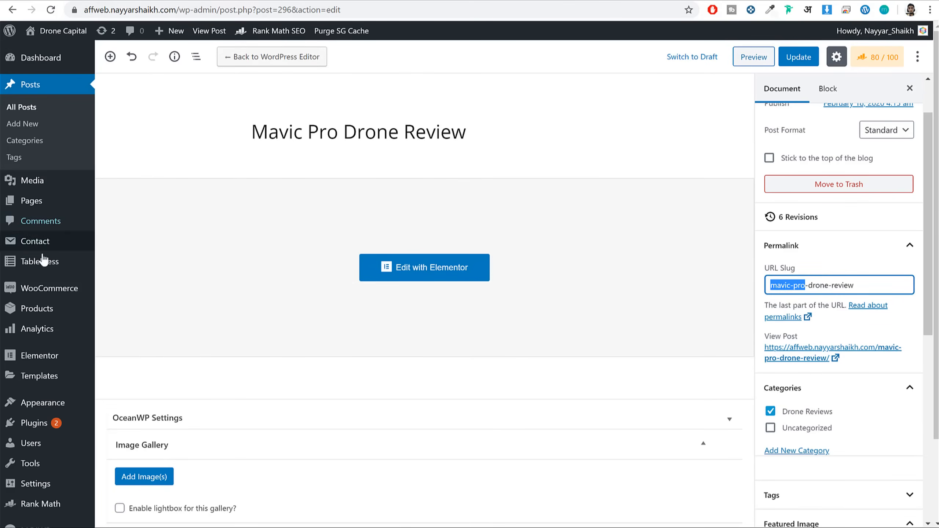
Look through the Mavic Pro Drone Review in the Elementor editor, from the featured image down to the Gallery section.
scroll(48, 333, down, 3)
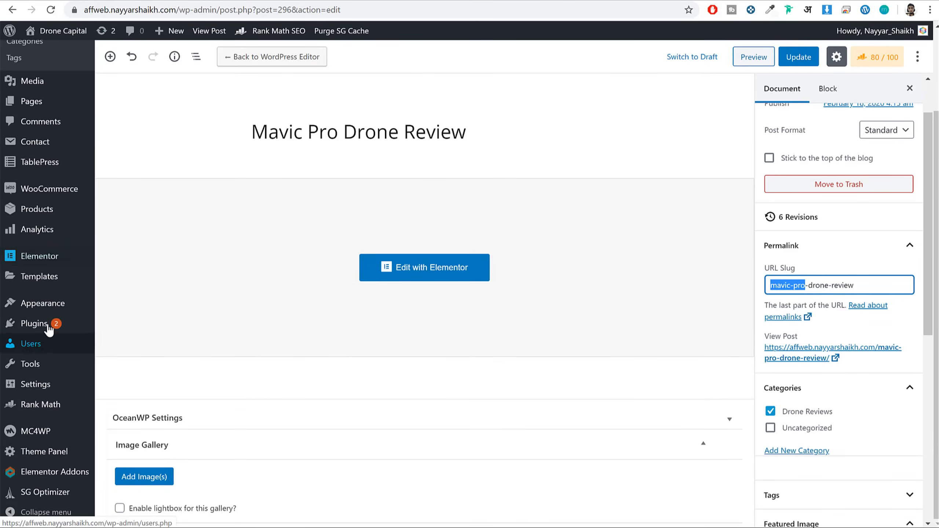
scroll(44, 292, up, 3)
click(55, 188)
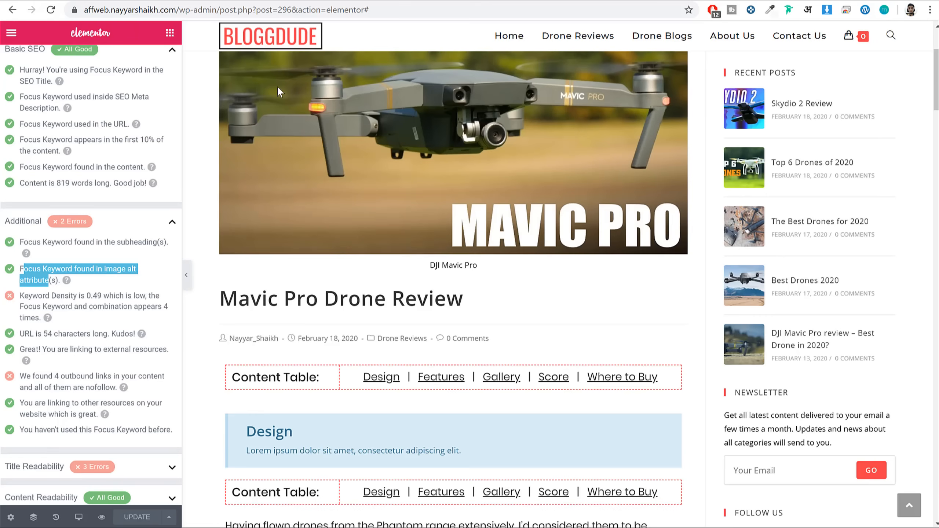
scroll(437, 280, up, 4)
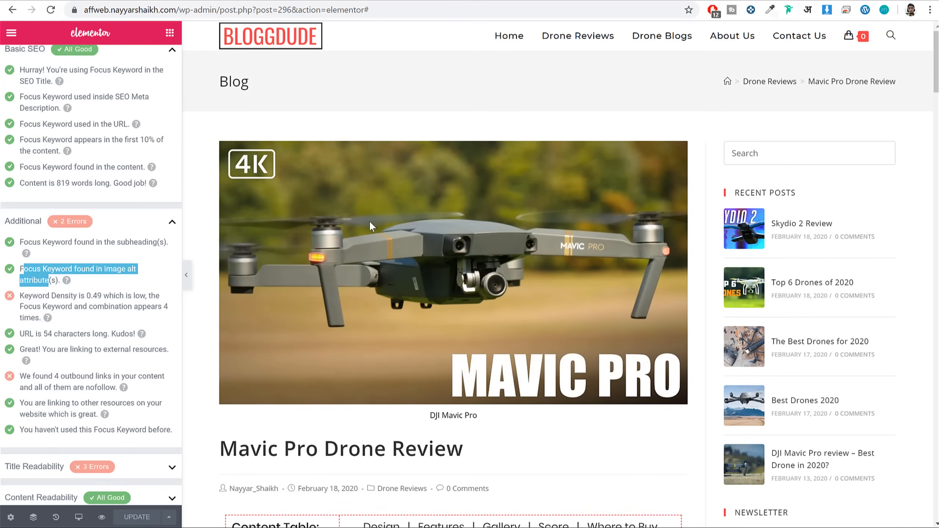
scroll(490, 188, down, 20)
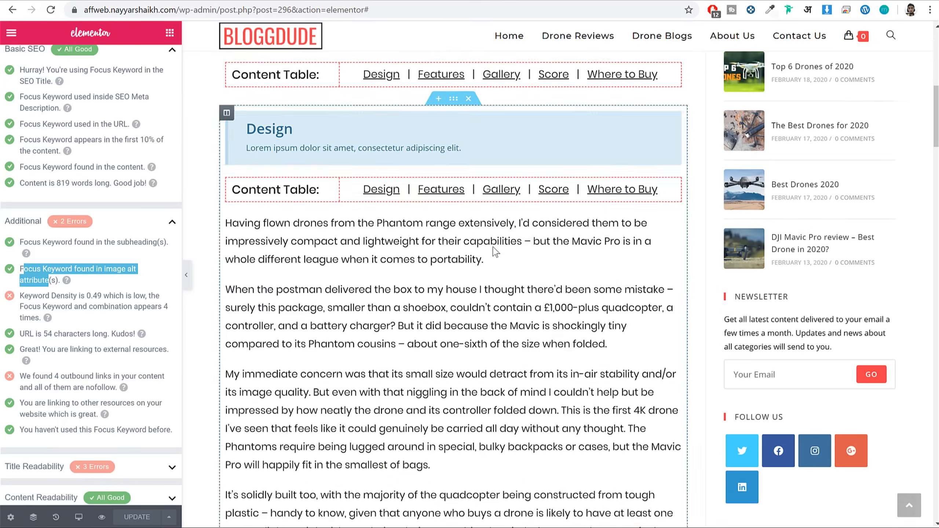
scroll(464, 275, up, 3)
scroll(381, 274, down, 5)
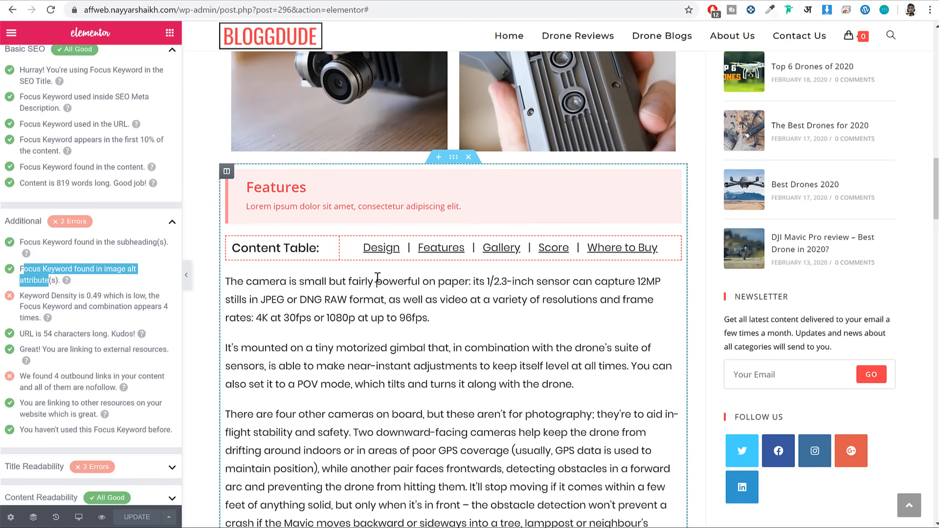
scroll(517, 314, up, 8)
scroll(566, 344, down, 15)
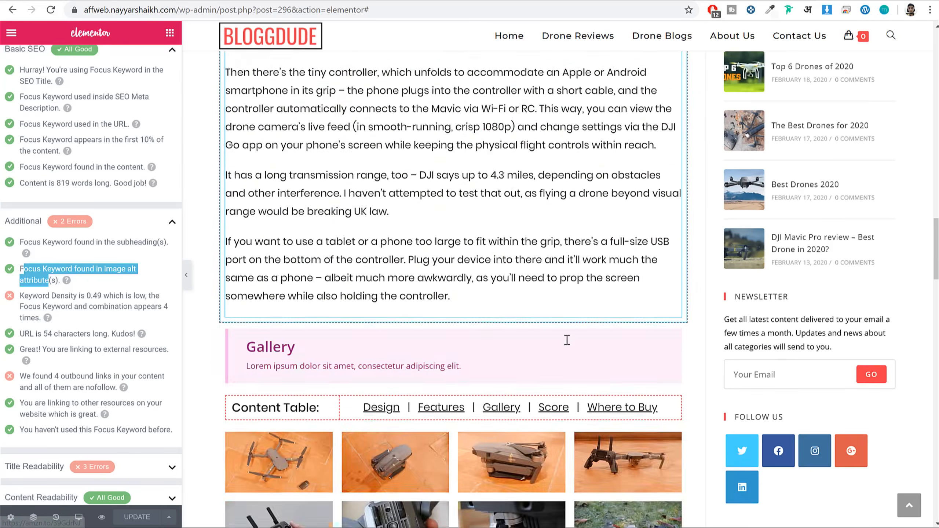
scroll(555, 333, up, 17)
scroll(518, 259, up, 20)
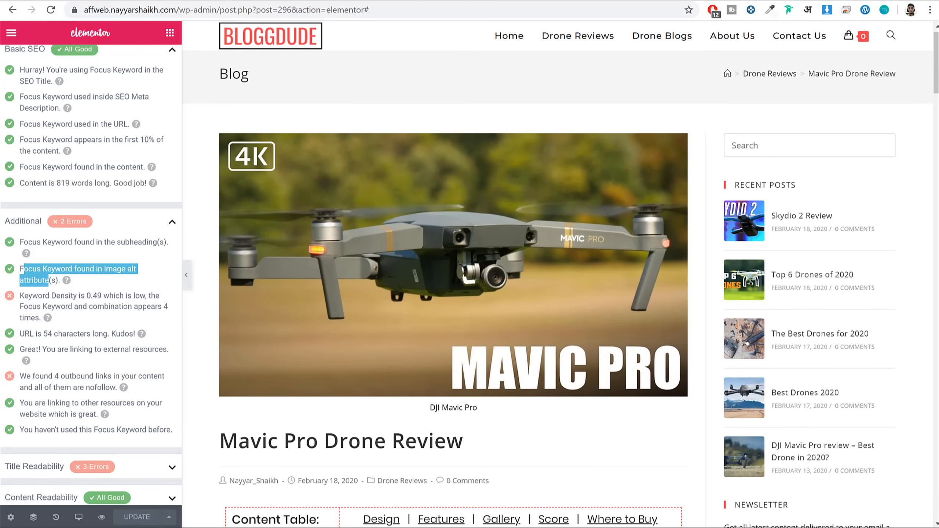
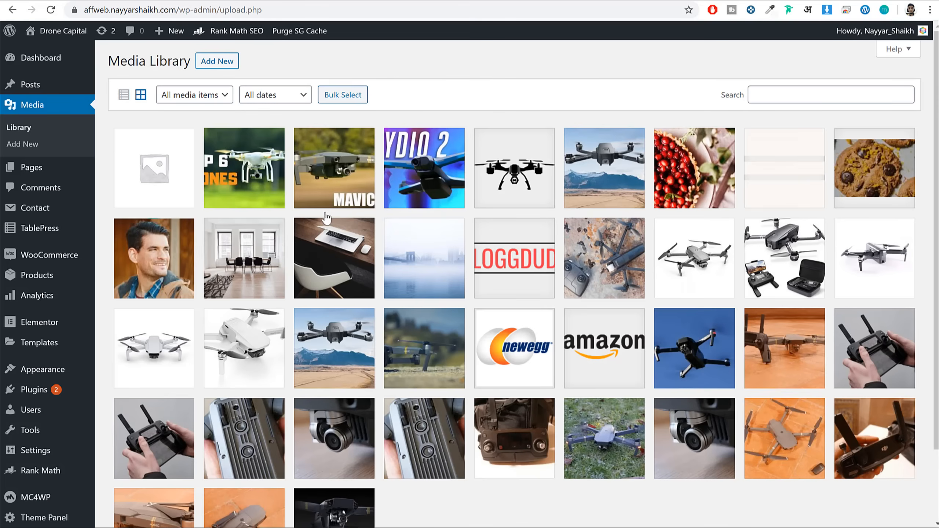
Set the title of the Top 6 Drones image in the media library to "DJI Mavic Pro Drone Review" and copy it.
click(215, 160)
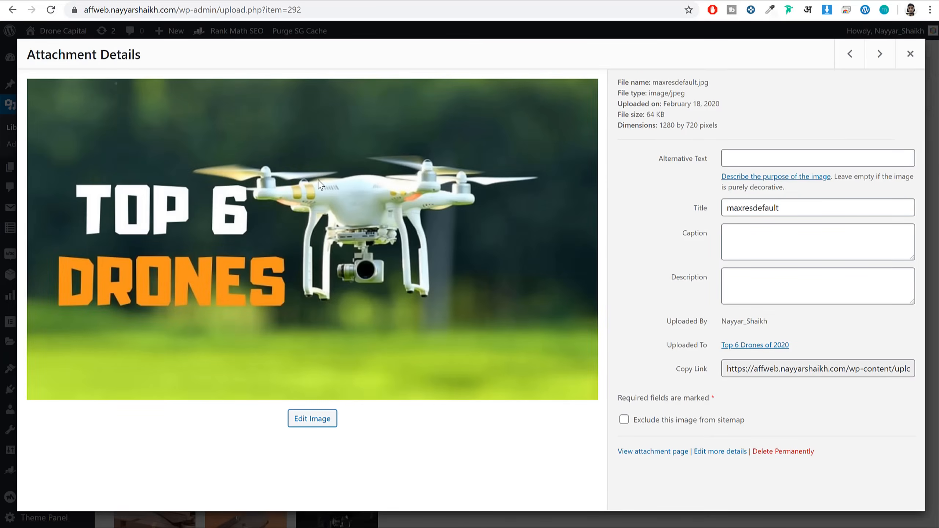
drag(683, 209, 703, 209)
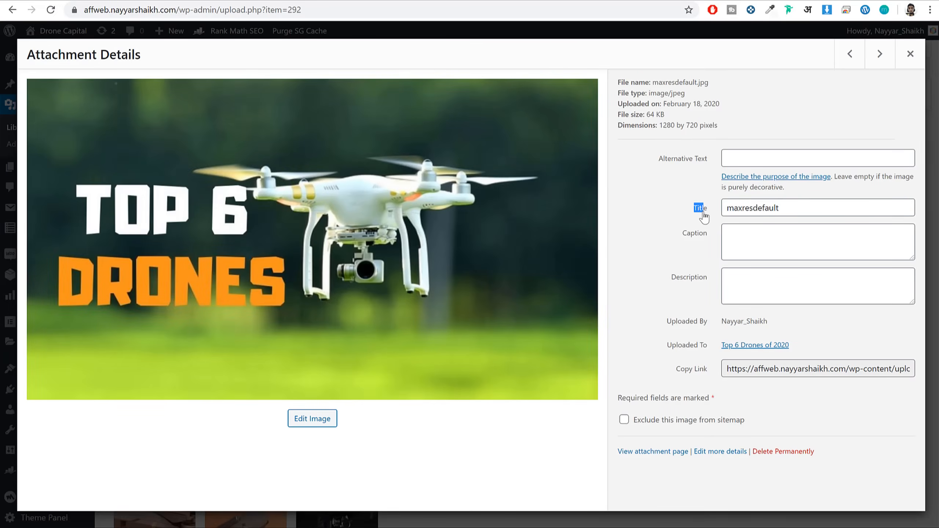
double_click(767, 209)
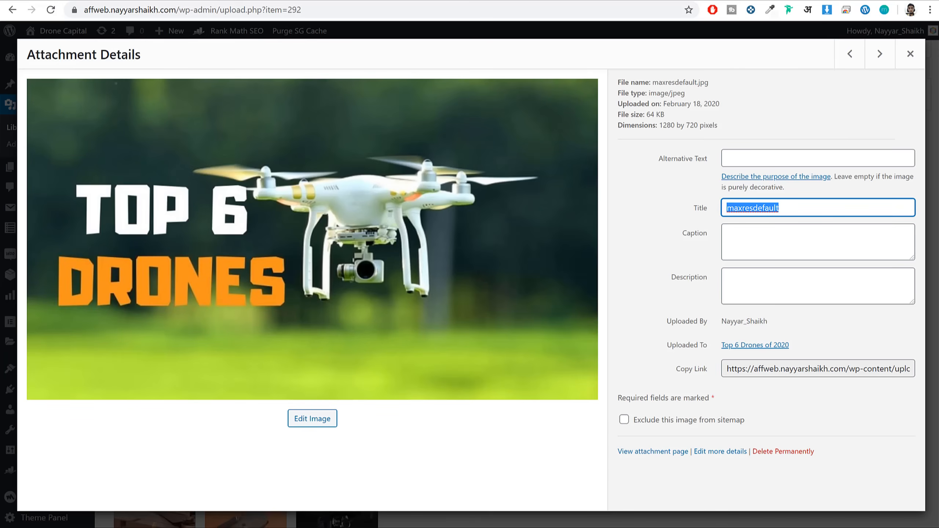
key(BackSpace)
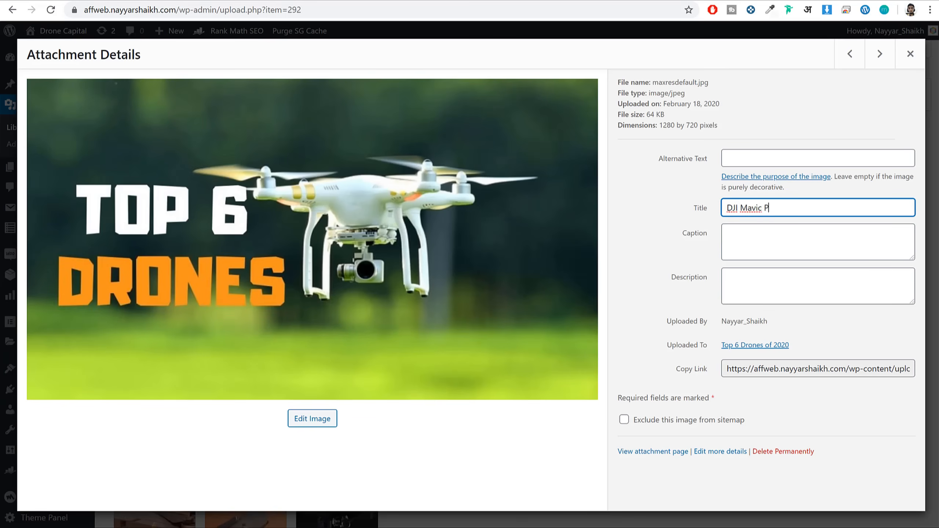
text(ronm)
text(iew)
key(ctrl+a)
key(ctrl+c)
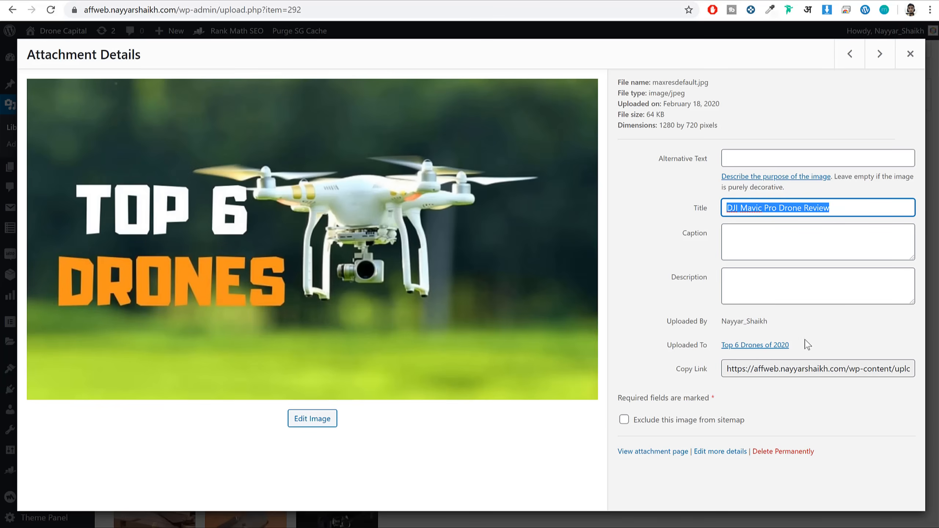
Fill the image's alternative text with the copied title "DJI Mavic Pro Drone Review".
drag(659, 158, 708, 161)
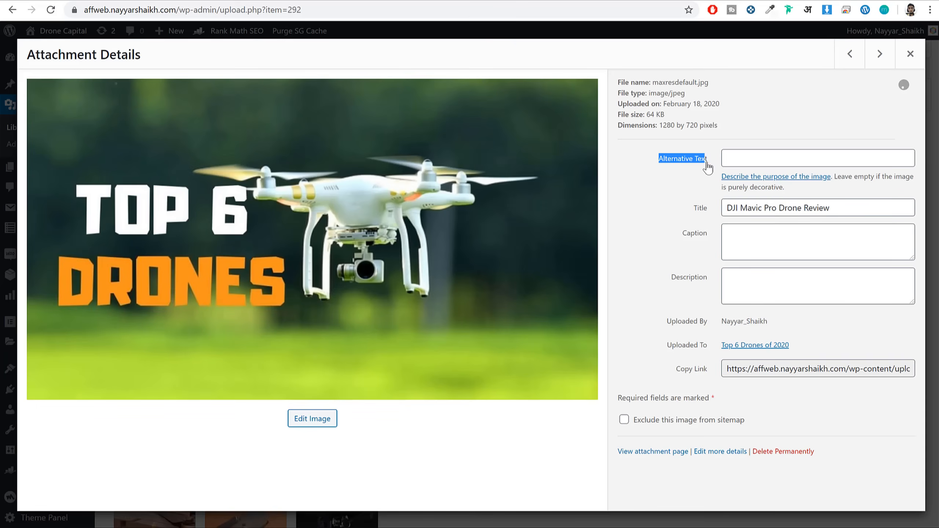
click(761, 158)
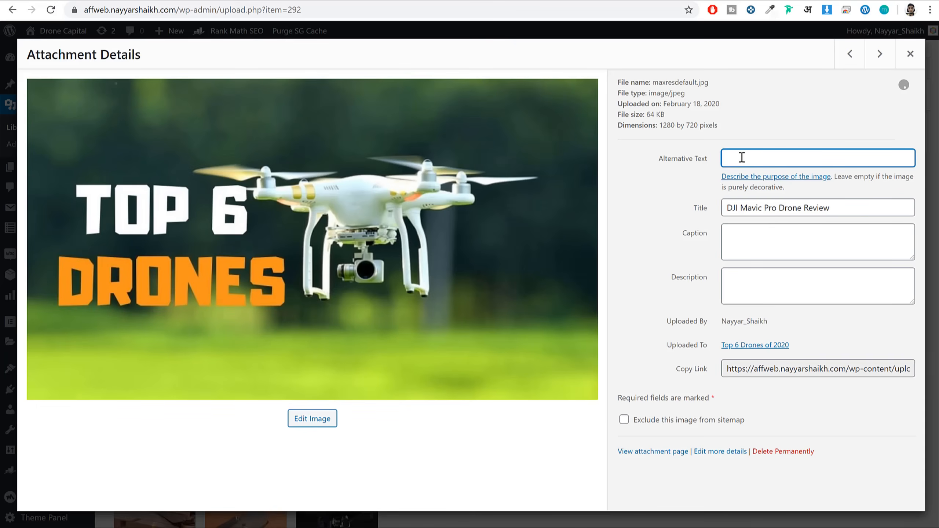
key(ctrl+v)
key(ctrl+shift+Left)
key(ctrl+shift+Left)
key(ctrl+shift+Left)
key(ctrl+shift+Left)
key(ctrl+shift+Left)
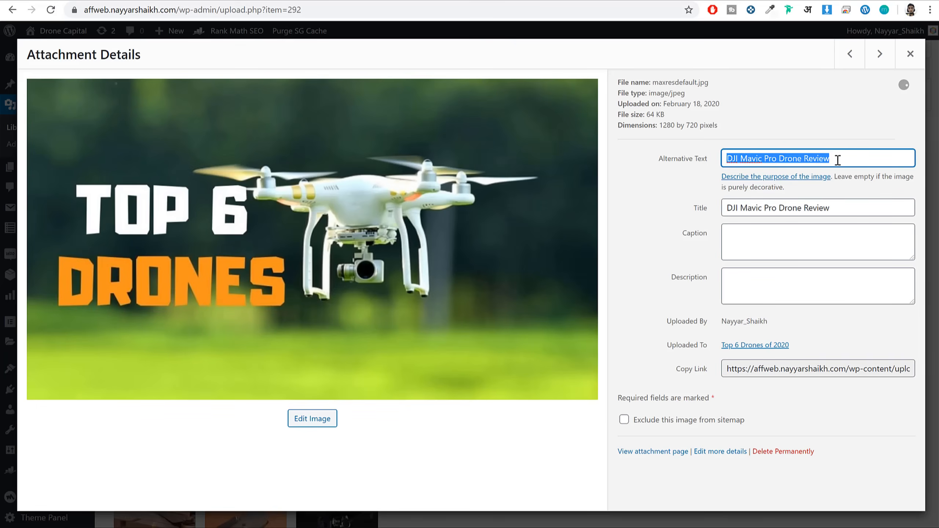
Compare the featured image and heading of the review in Elementor with the alternative text entered for the media library image.
click(122, 0)
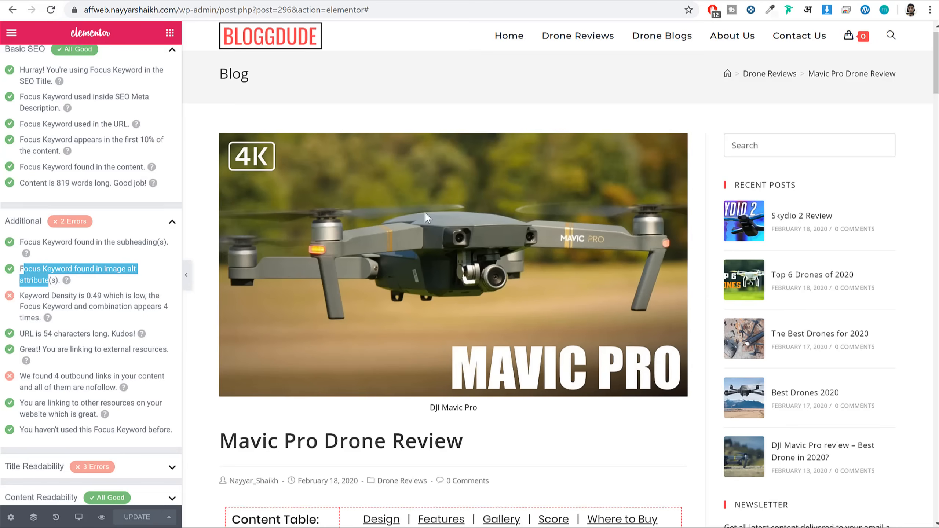
scroll(481, 362, down, 5)
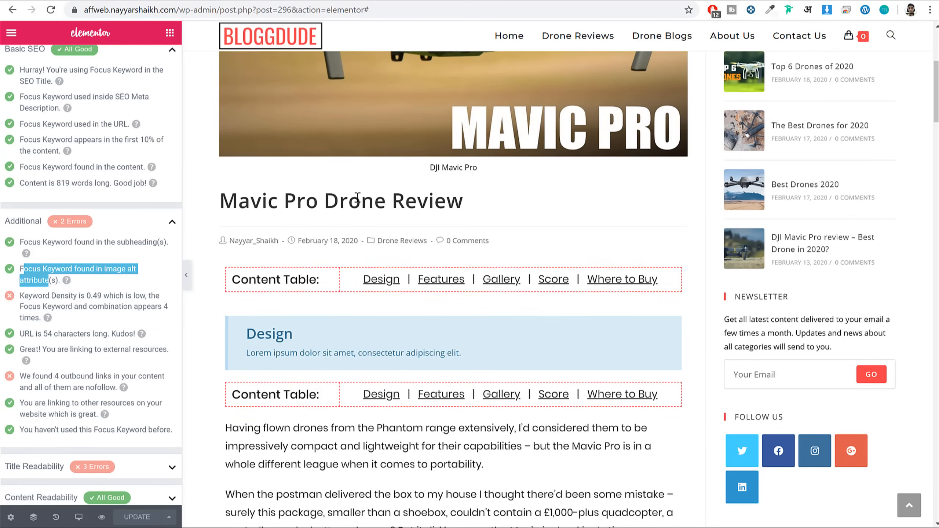
click(89, 1)
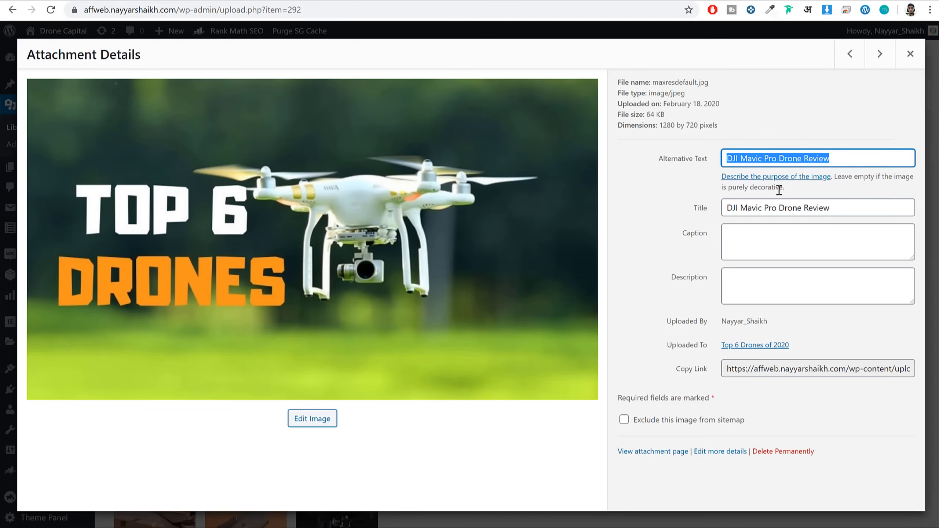
click(789, 160)
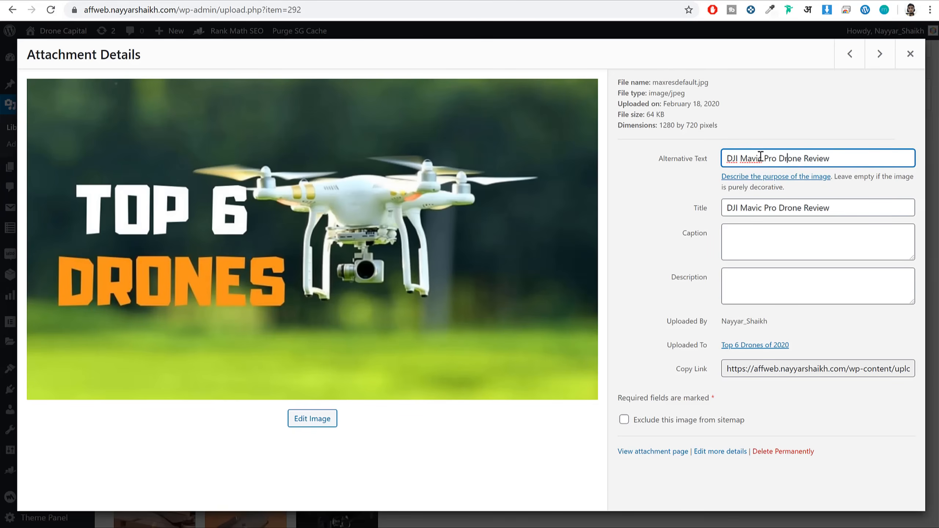
drag(832, 158, 727, 158)
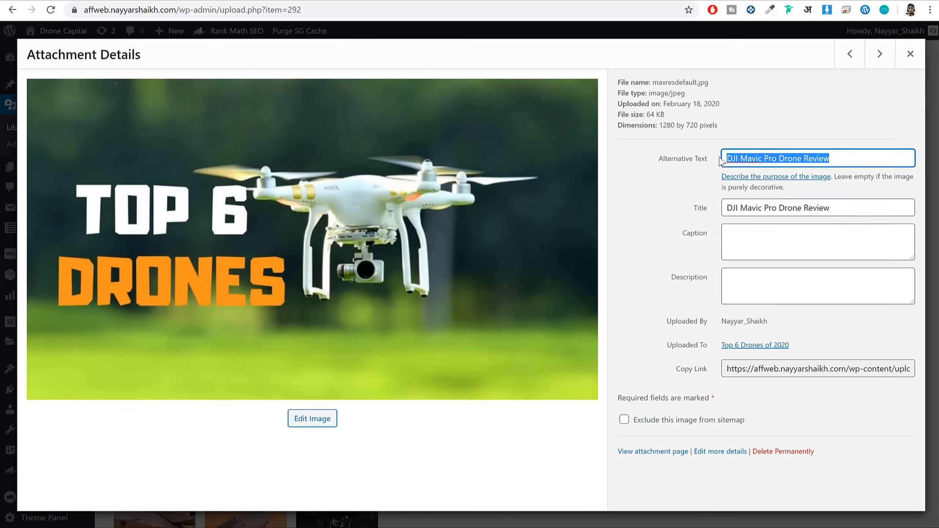
click(791, 144)
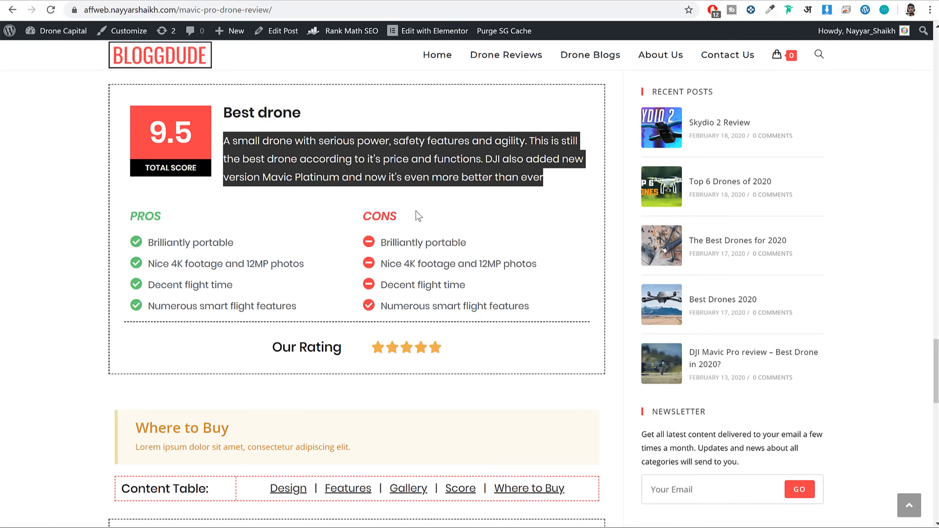
Inspect the HTML of the camera image just above the Features section on the published Mavic Pro review page.
scroll(415, 211, up, 15)
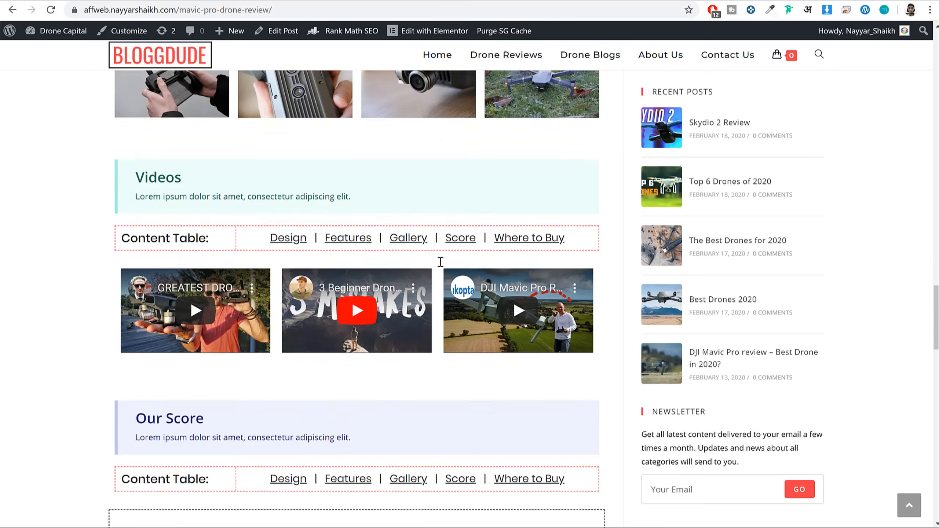
scroll(442, 267, up, 20)
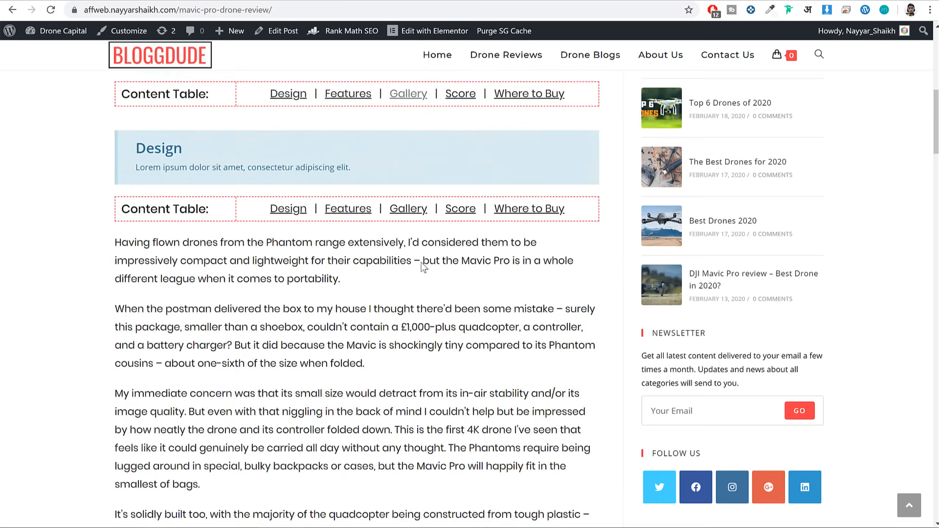
scroll(463, 279, down, 4)
scroll(464, 279, down, 6)
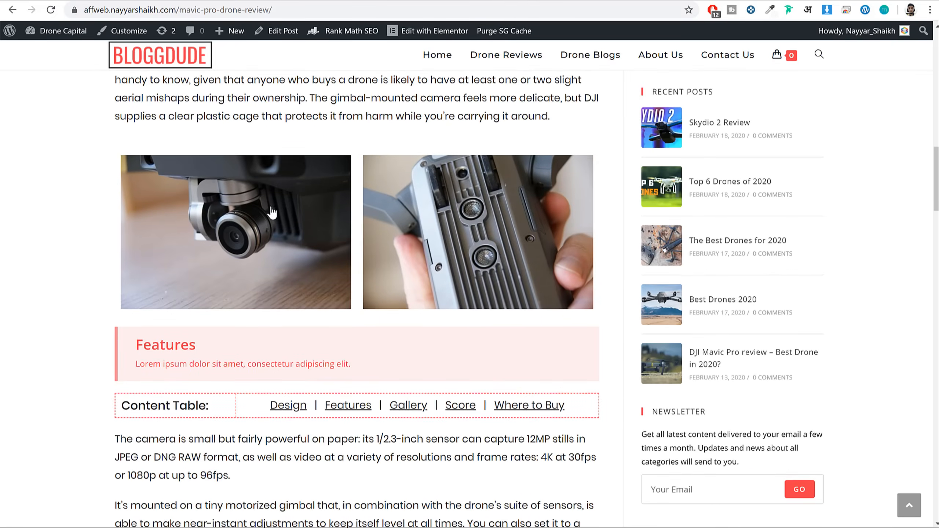
right_click(259, 203)
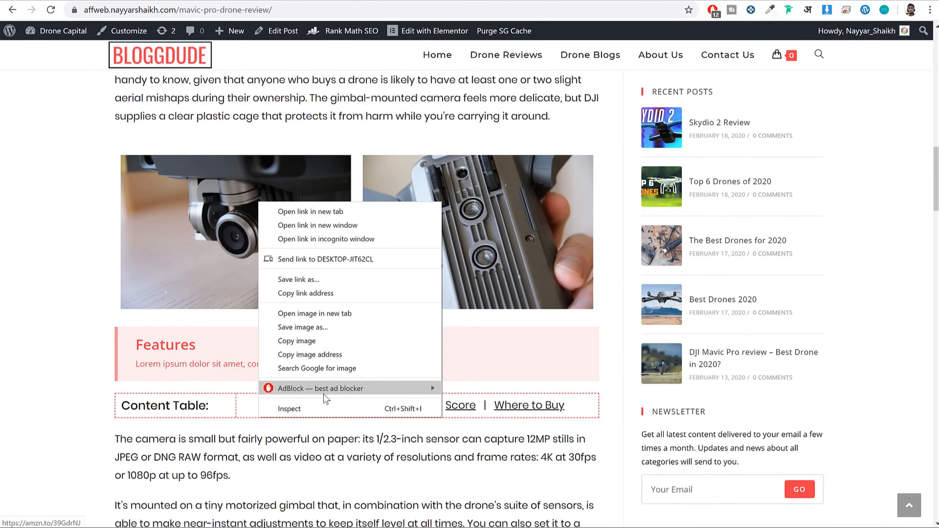
click(326, 407)
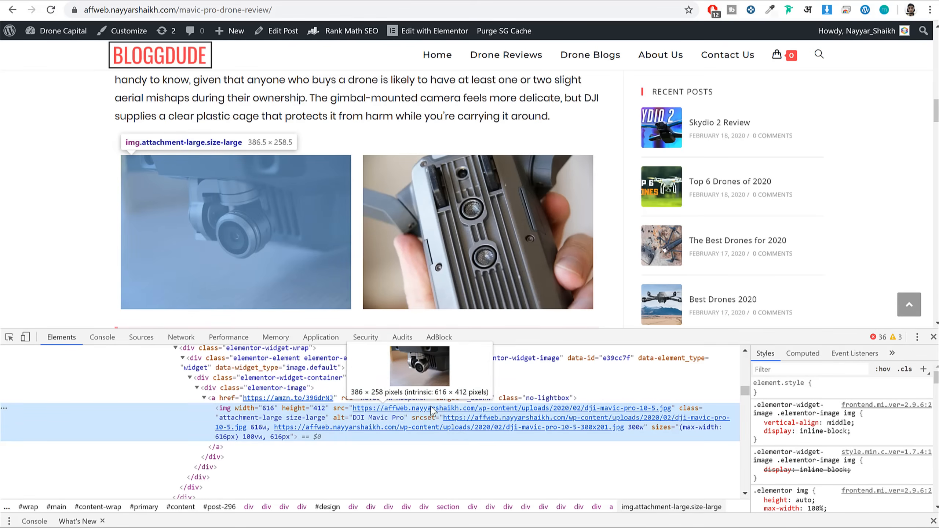
Break the camera image's src attribute by changing its file name to dji-mavi-pro-10-5.jpg.
double_click(469, 409)
click(616, 408)
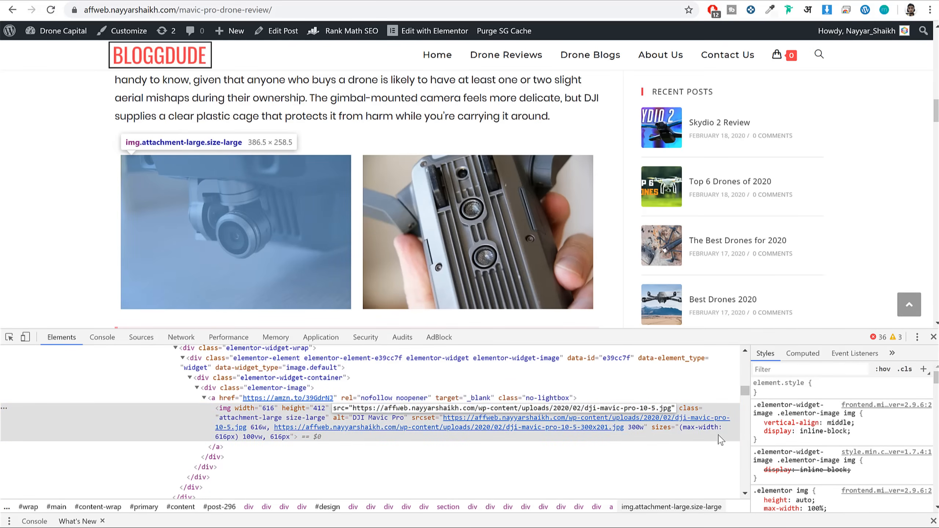
key(Return)
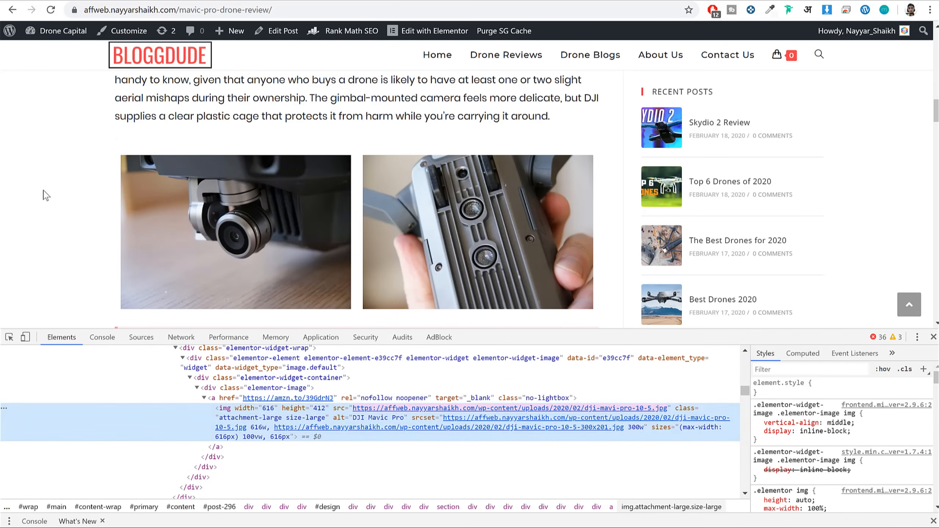
Alter the URL in the camera image's srcset attribute and close the developer tools.
scroll(180, 161, down, 2)
scroll(180, 161, down, 1)
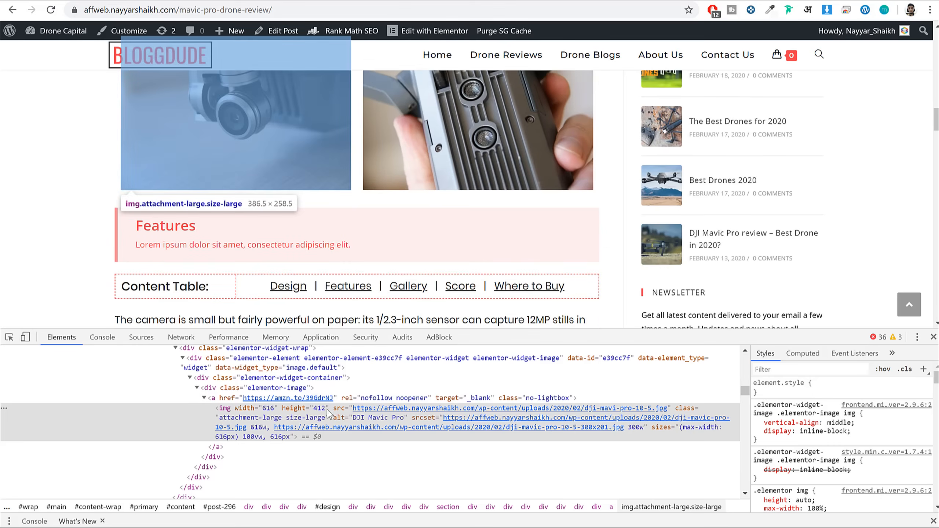
double_click(484, 420)
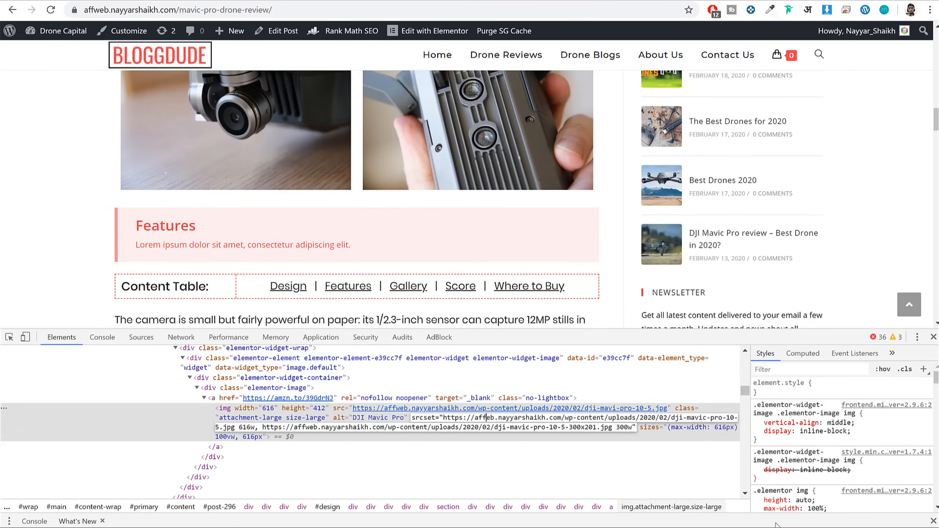
key(Return)
scroll(317, 278, up, 4)
scroll(269, 226, down, 2)
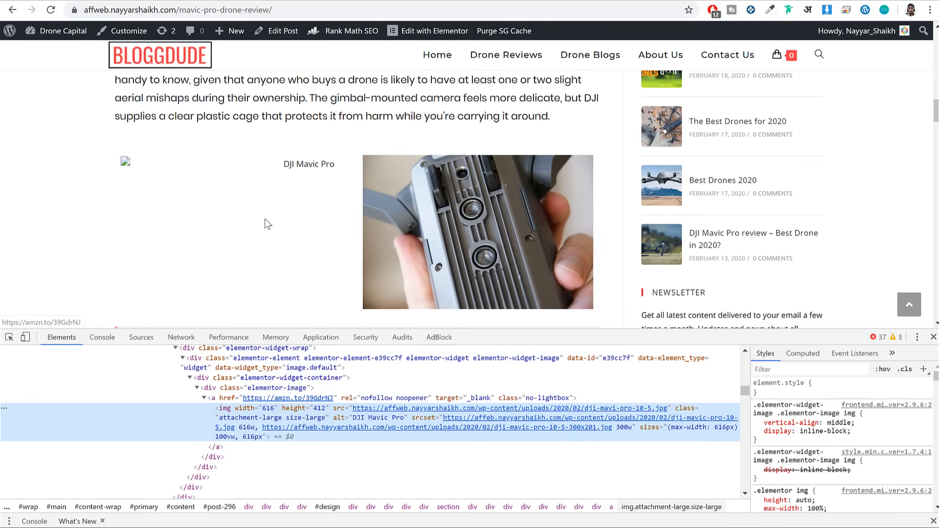
click(934, 337)
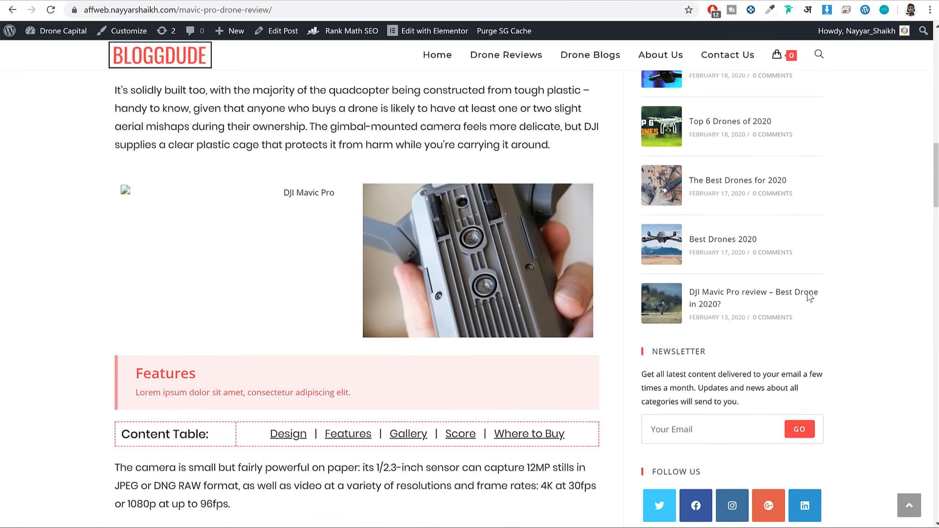
Examine what the page displays in place of the broken camera image, and return to the image's attachment details.
scroll(100, 279, up, 2)
click(166, 282)
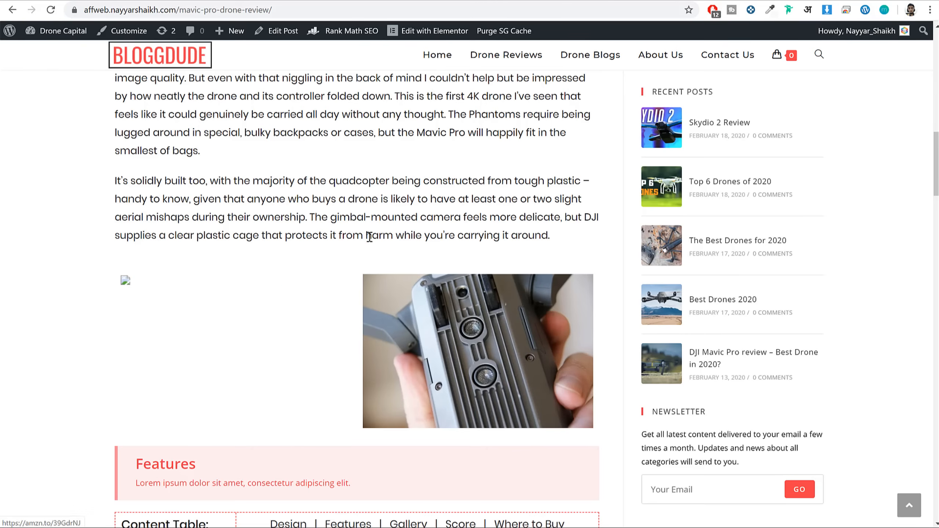
drag(319, 283, 279, 255)
click(278, 249)
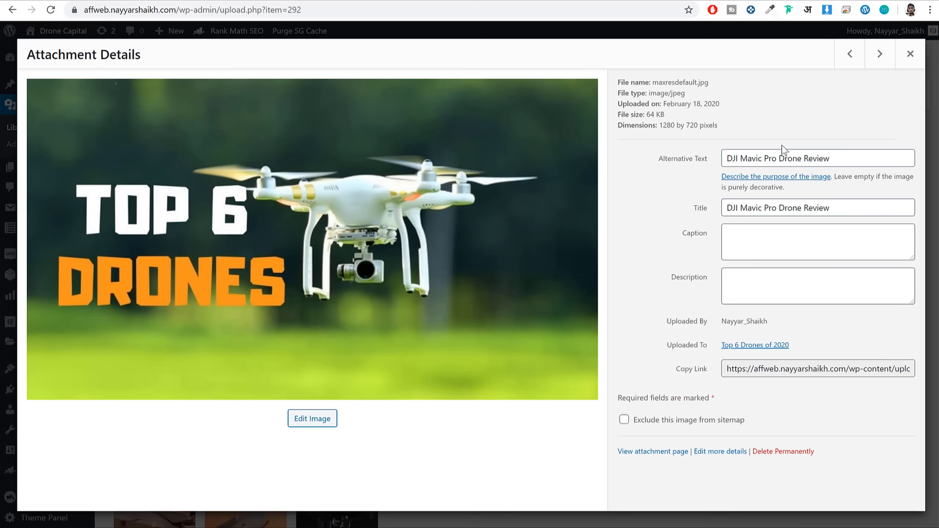
Highlight the Top 6 Drones image's alternative text, and open google.com in a new browser tab.
triple_click(832, 157)
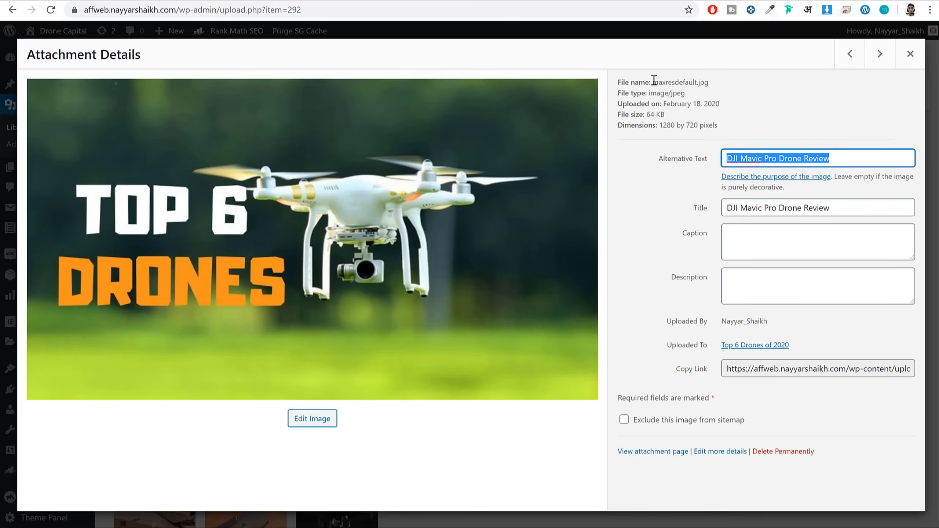
key(ctrl+t)
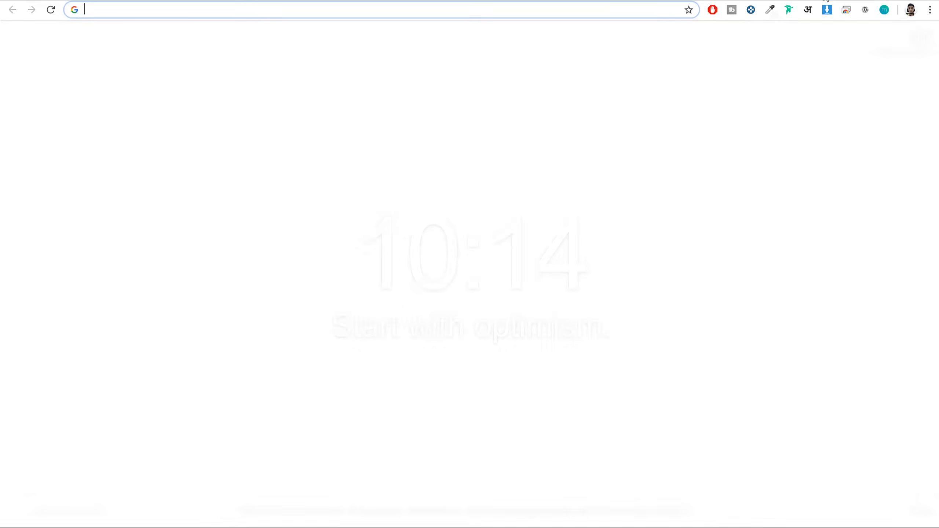
text(google.com)
key(Return)
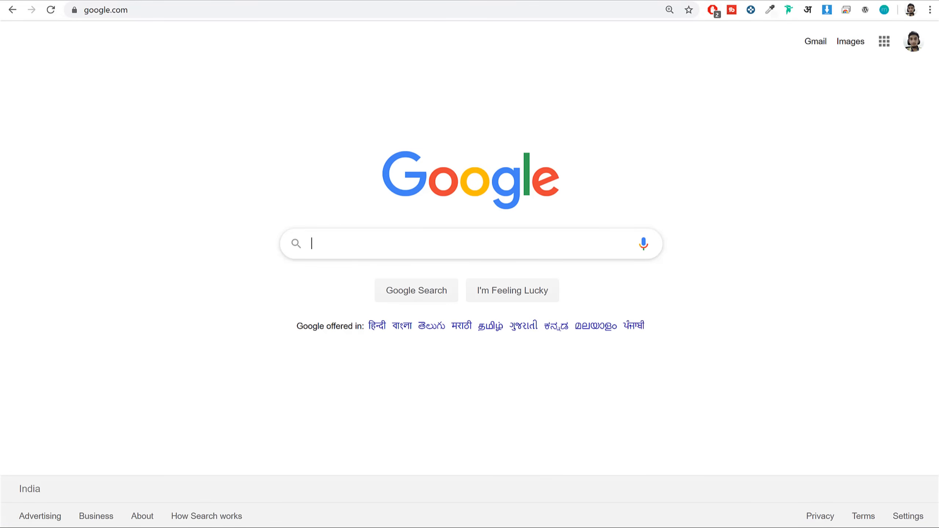
Run a Google reverse image search on the Top 6 Drones picture from its attachment details.
click(97, 0)
right_click(341, 177)
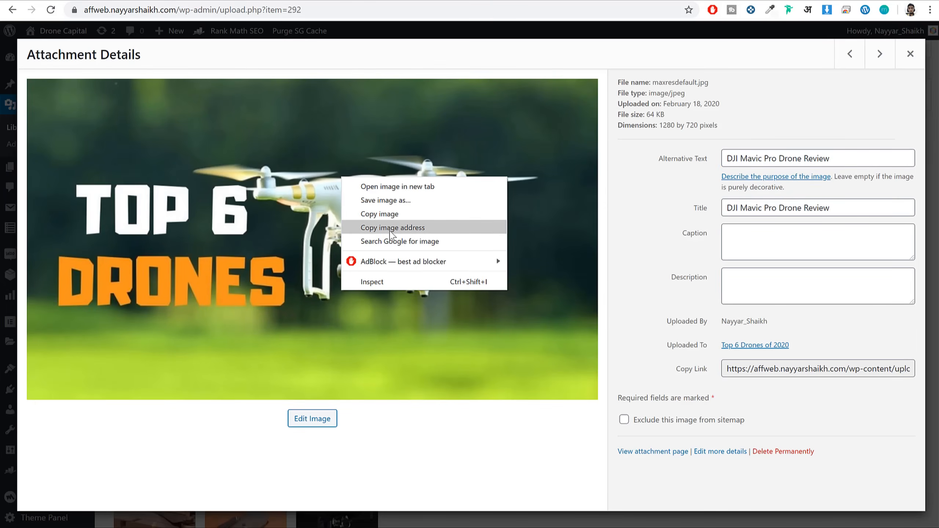
click(397, 243)
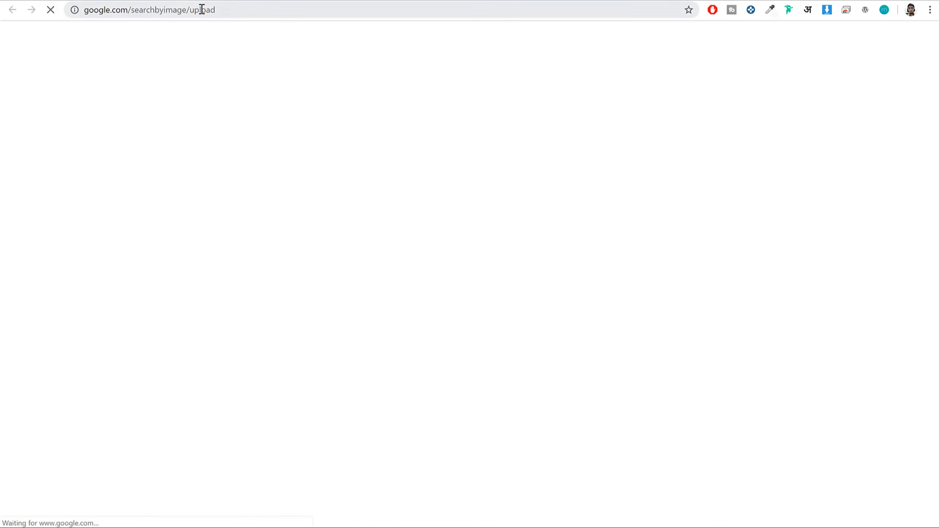
click(93, 0)
click(137, 0)
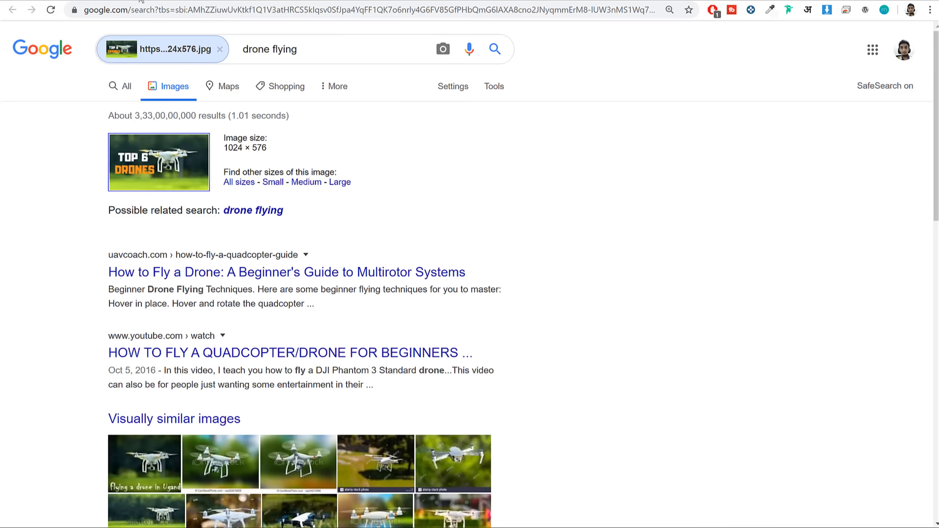
Compare the image's alternative text with Google's related search and visually similar images, and return to the attachment details.
click(104, 0)
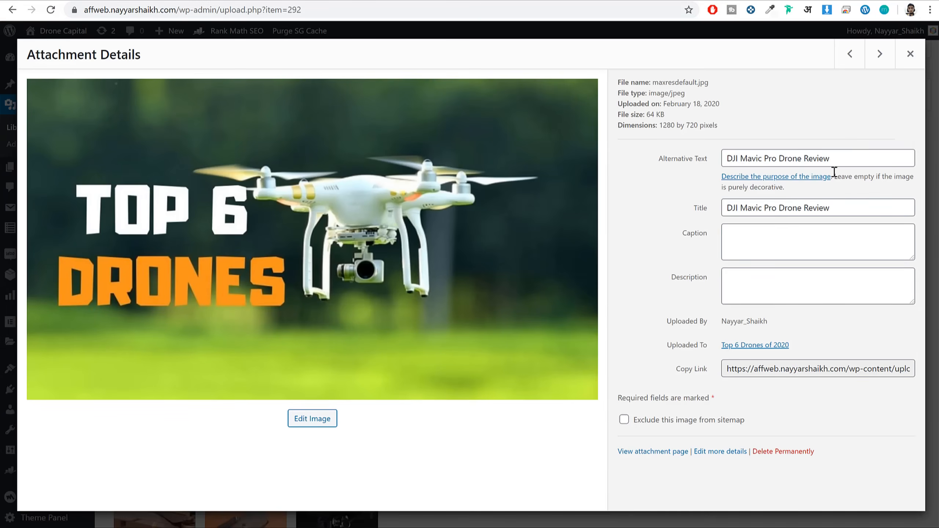
drag(832, 159, 682, 148)
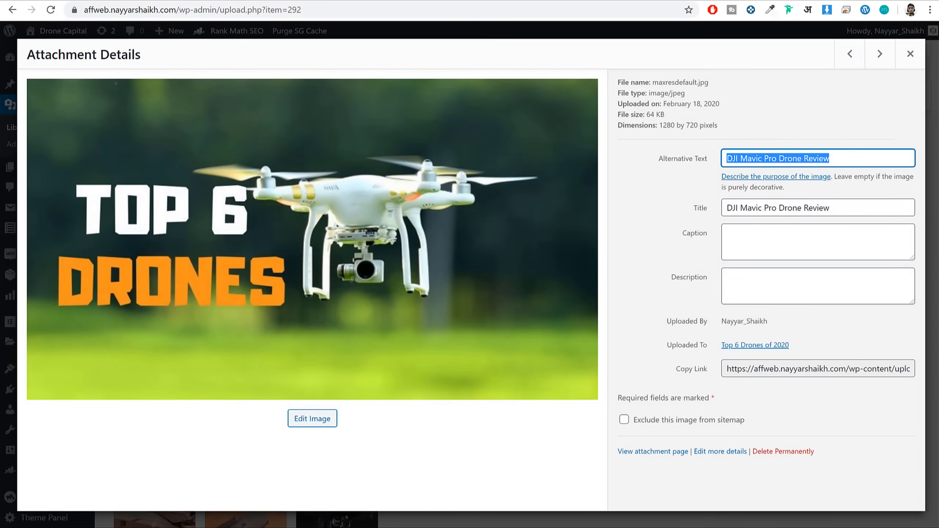
click(137, 0)
scroll(469, 274, down, 3)
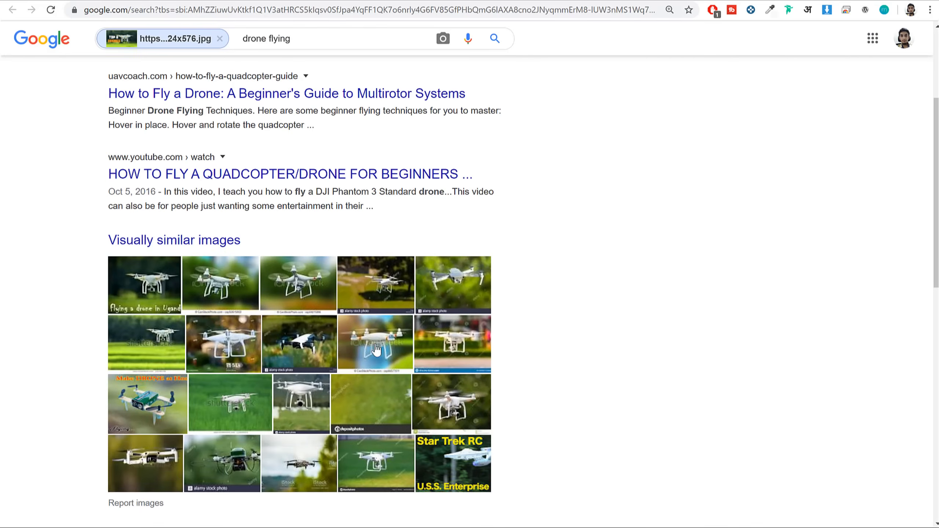
scroll(314, 360, down, 2)
scroll(314, 359, down, 2)
scroll(348, 271, up, 8)
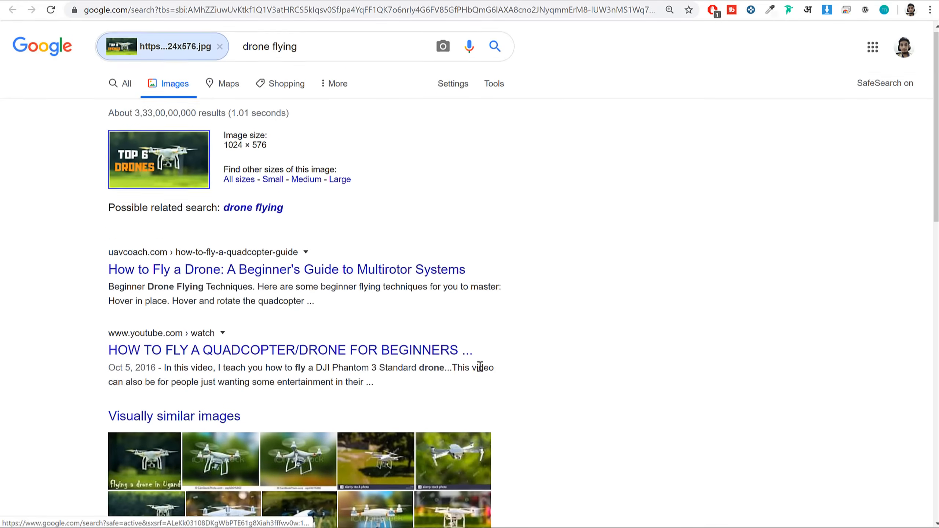
click(88, 1)
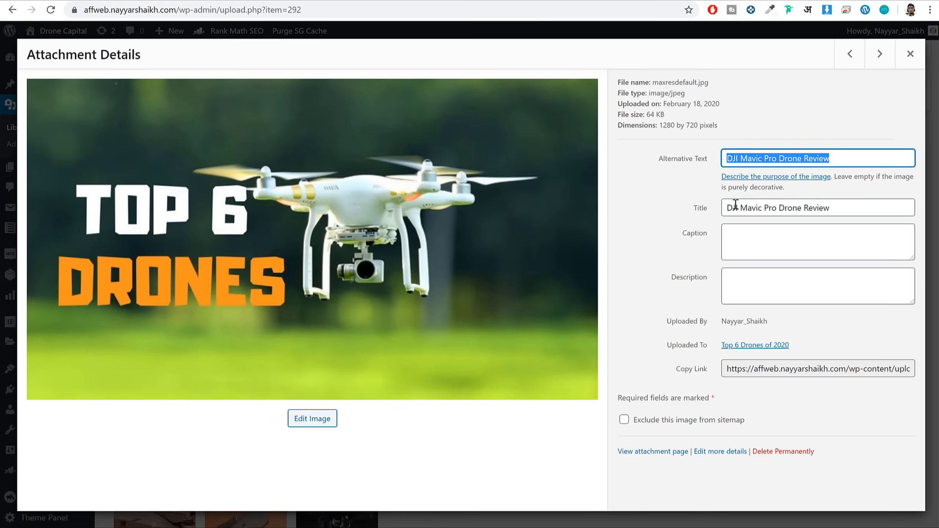
Highlight the alternative text of the Top 6 Drones image, and activate its empty caption field.
click(784, 173)
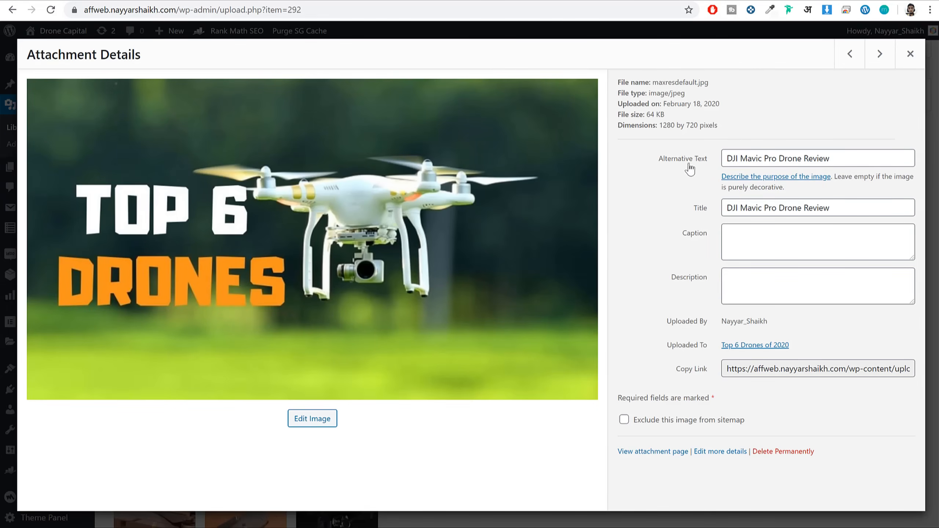
drag(836, 166, 688, 170)
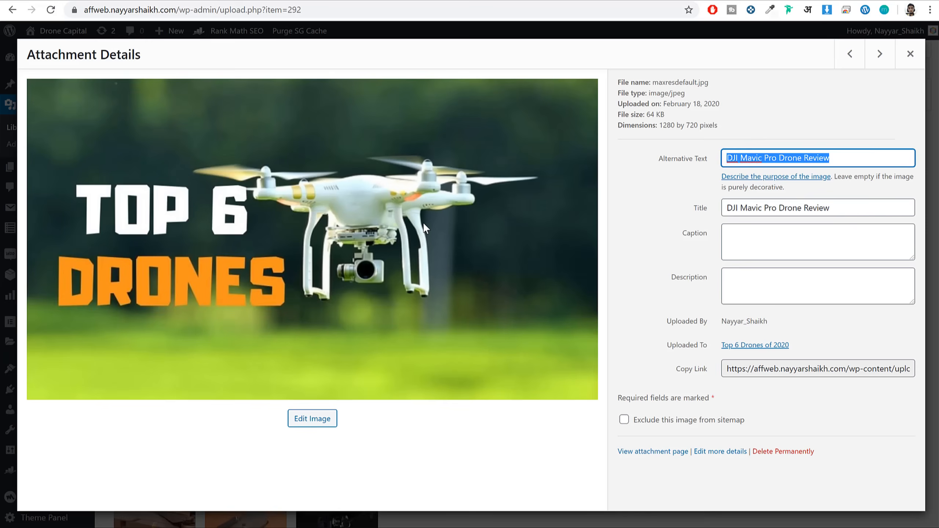
click(840, 246)
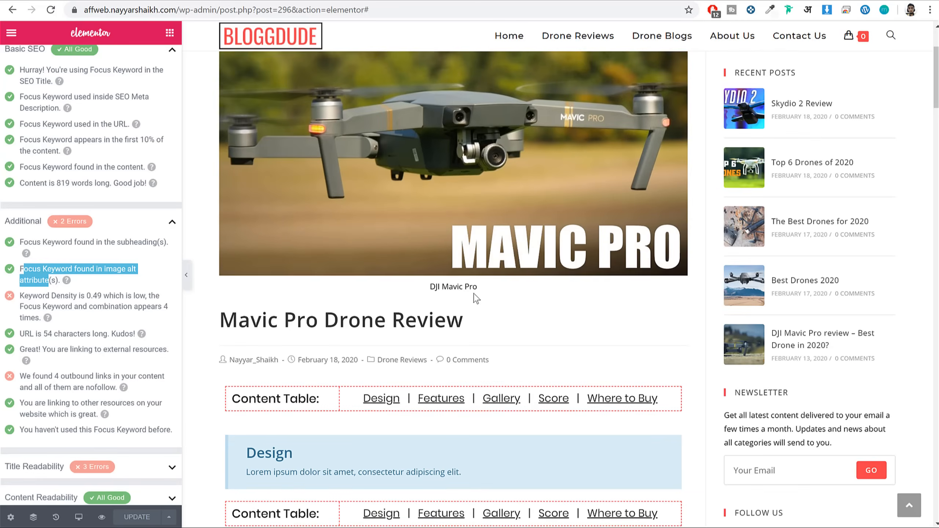
Examine the caption shown beneath the featured image of the Mavic Pro Drone Review in Elementor.
drag(422, 281, 486, 288)
click(498, 294)
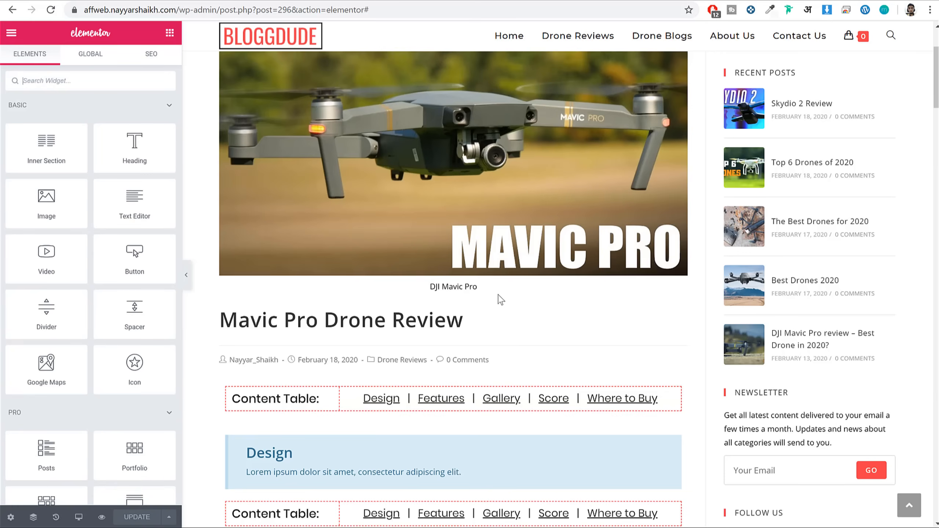
scroll(500, 298, up, 3)
scroll(429, 335, down, 3)
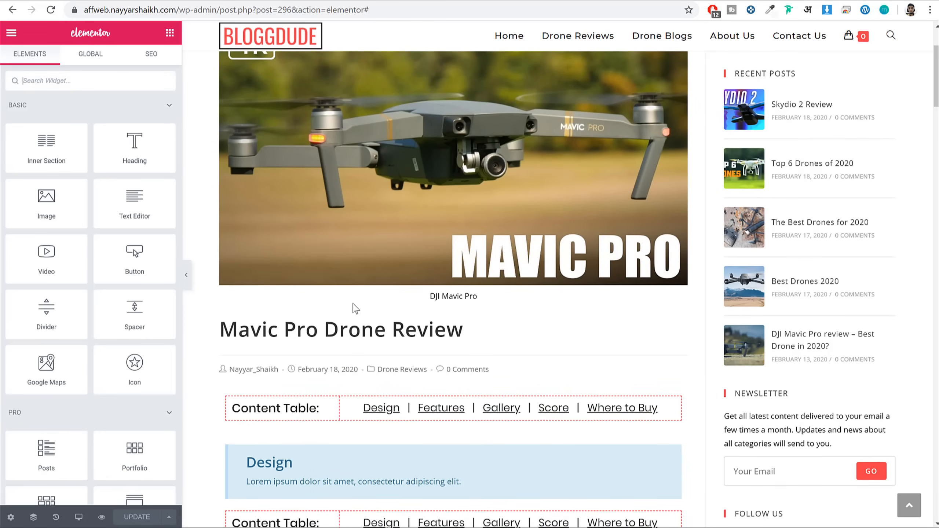
scroll(407, 281, up, 3)
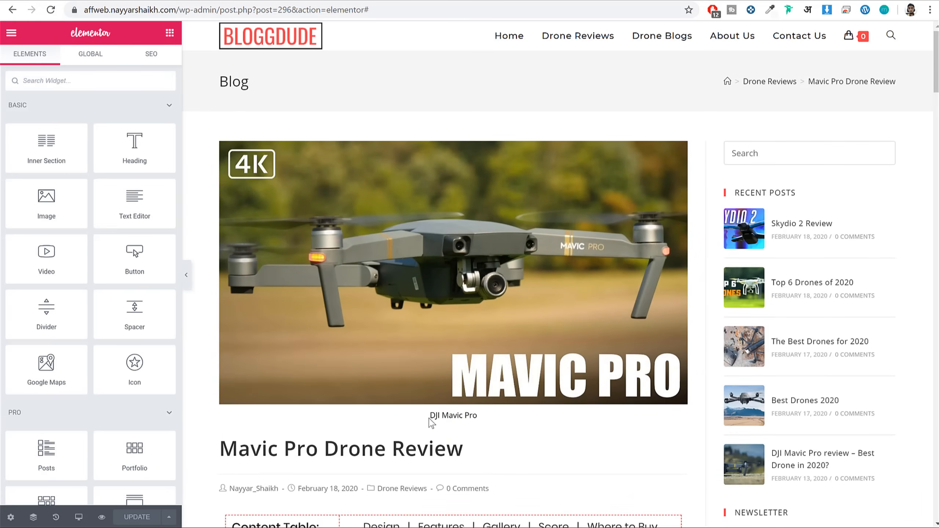
drag(429, 419, 497, 420)
click(497, 425)
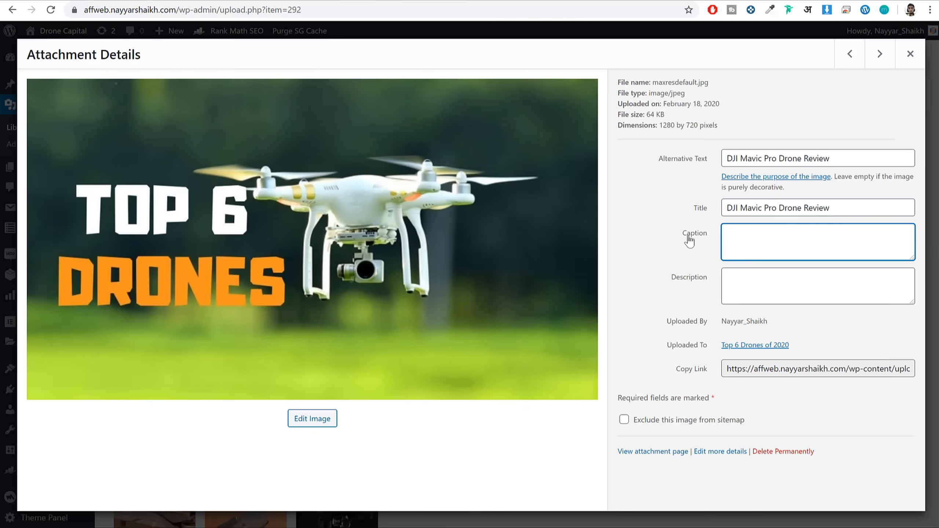
Compare the attachment's Caption and Alternative Text fields with the caption displayed under the review's featured image.
drag(683, 235, 705, 236)
mouse_move(658, 156)
mouse_down()
mouse_move(703, 162)
mouse_move(658, 158)
mouse_up()
click(704, 160)
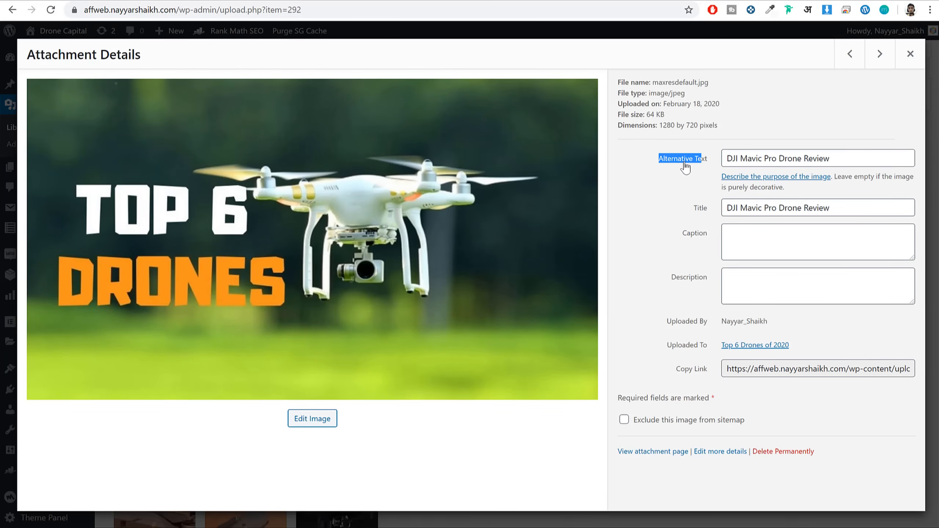
drag(852, 162, 702, 167)
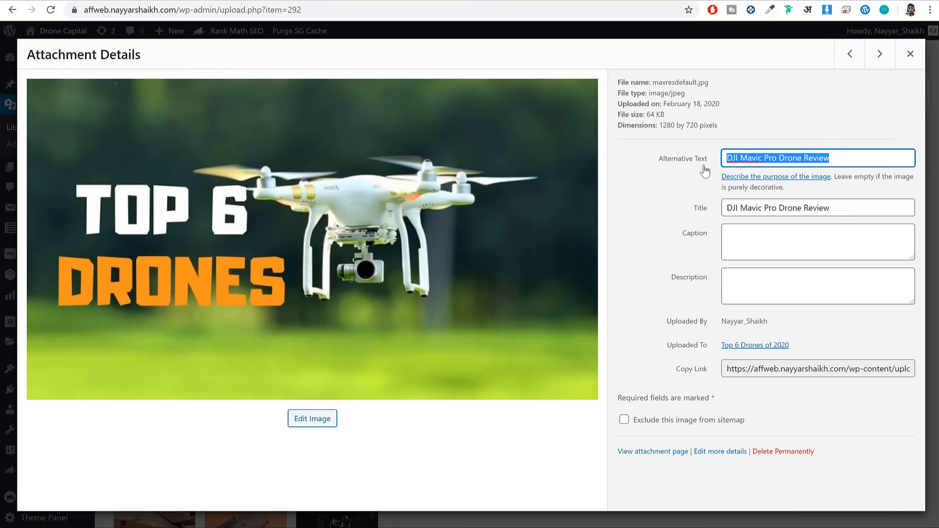
click(687, 238)
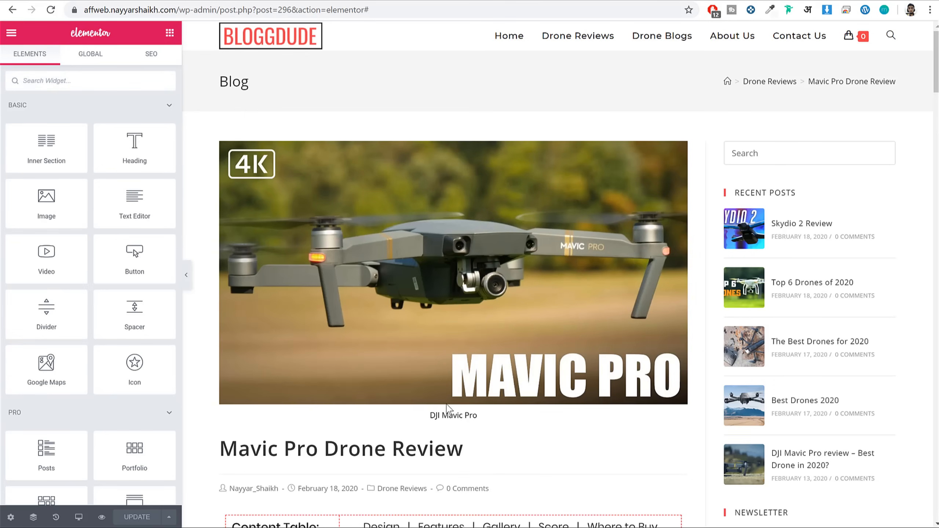
drag(410, 415, 514, 413)
scroll(522, 367, down, 3)
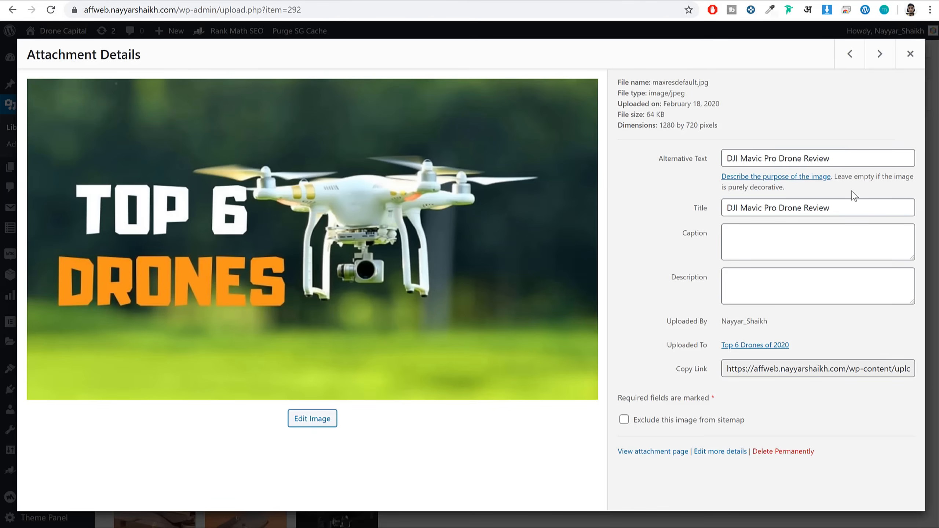
Copy the alternative text "DJI Mavic Pro Drone Review" into the Top 6 Drones image's caption and description.
click(851, 159)
key(ctrl+a)
key(ctrl+c)
click(772, 249)
key(ctrl+v)
click(748, 288)
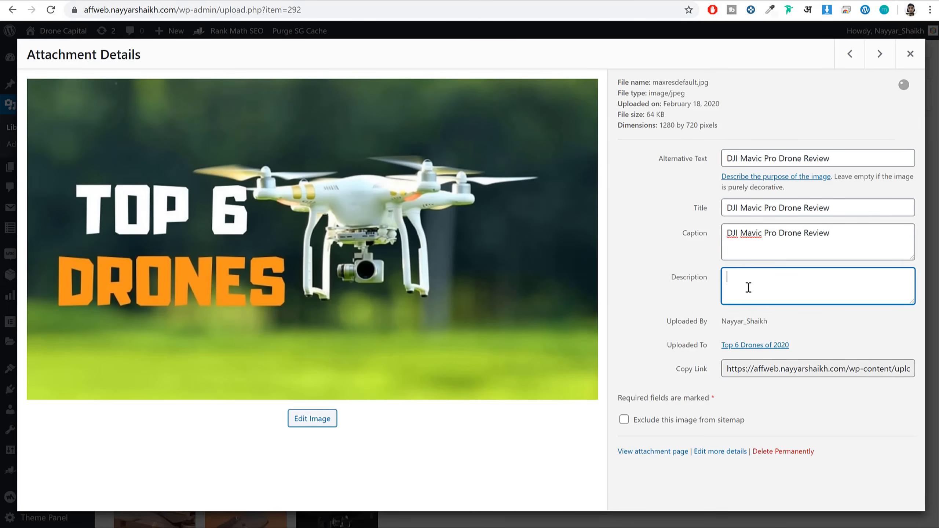
key(ctrl+v)
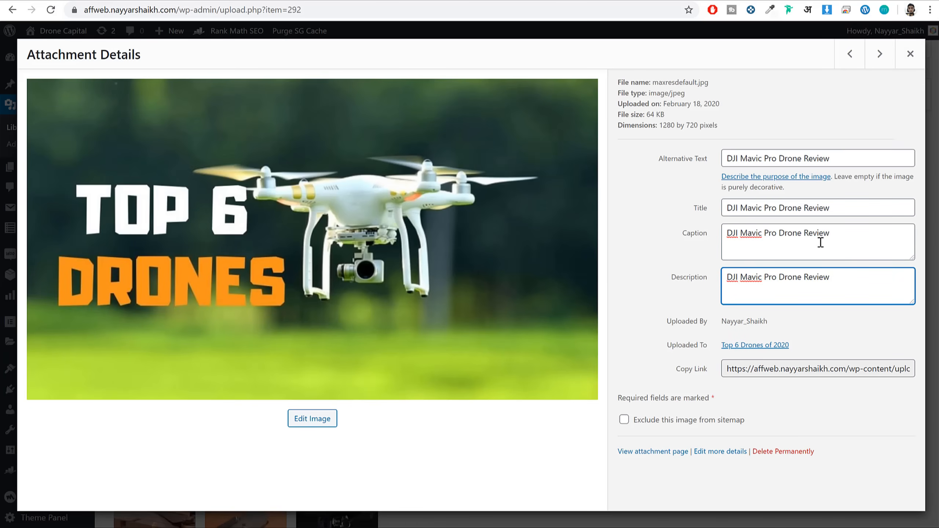
Check the attachment details of maxresdefault-2.jpg and LogoMakr_0khDxC.png in the media library, and close them.
click(910, 54)
click(339, 170)
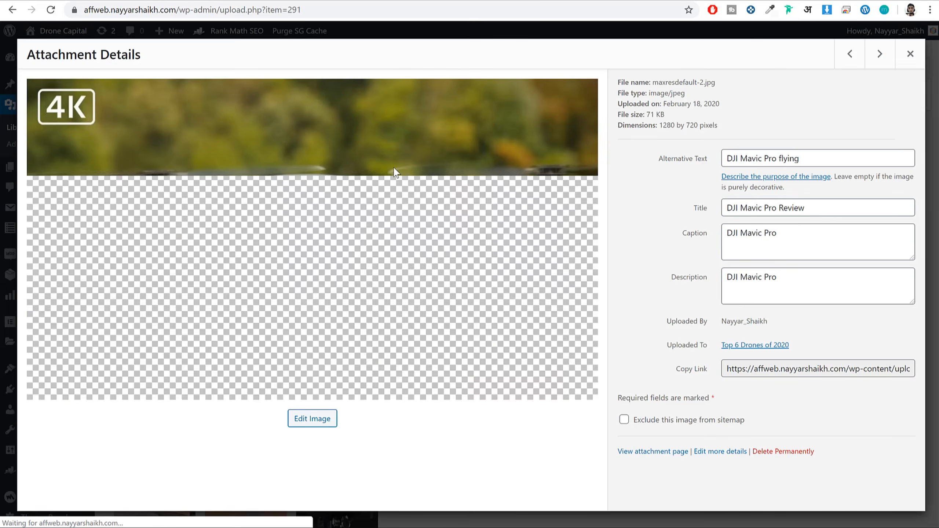
click(910, 54)
click(514, 167)
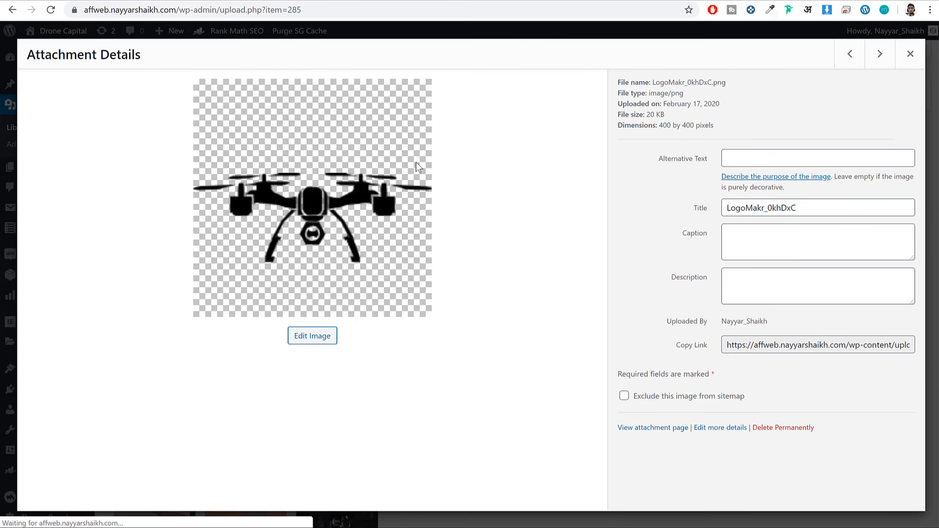
click(910, 54)
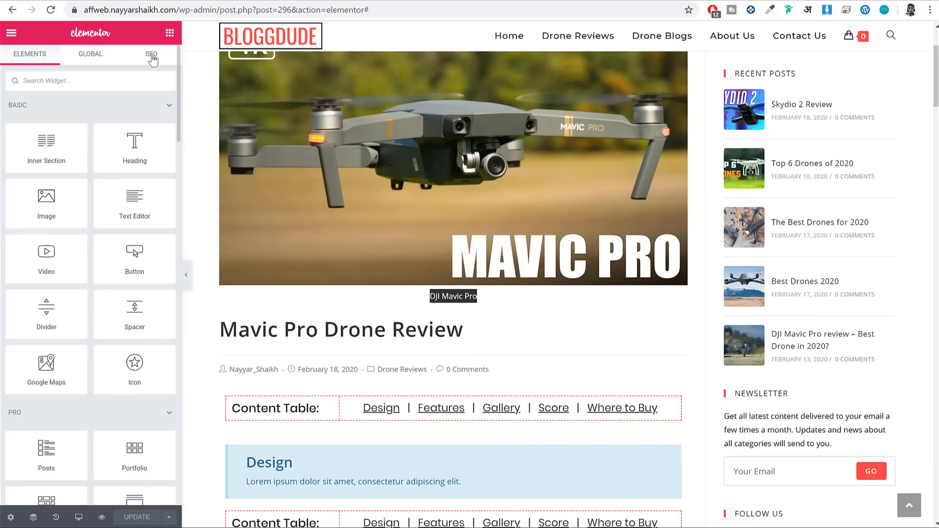
Review the Additional SEO checks for the Mavic Pro review, focusing on image alt attributes and keyword density.
click(151, 55)
scroll(63, 383, down, 3)
click(78, 426)
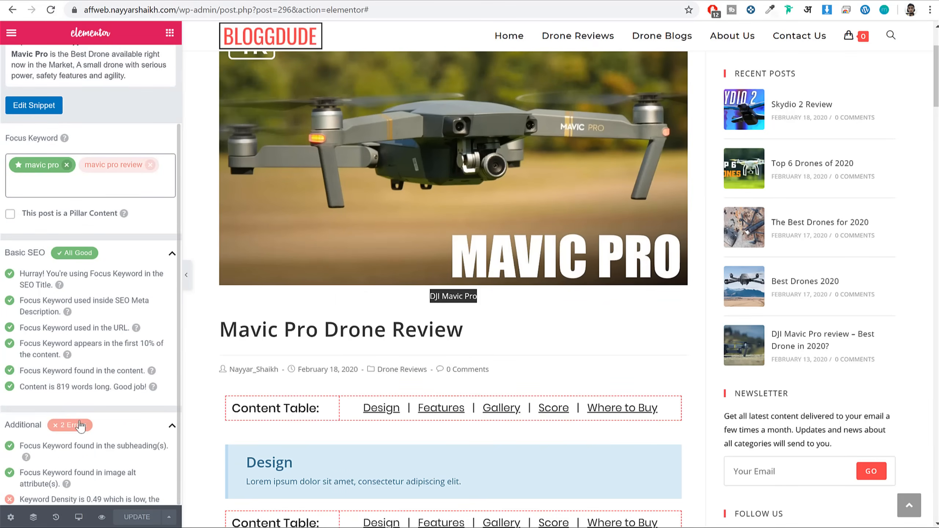
scroll(85, 426, down, 5)
drag(23, 286, 78, 285)
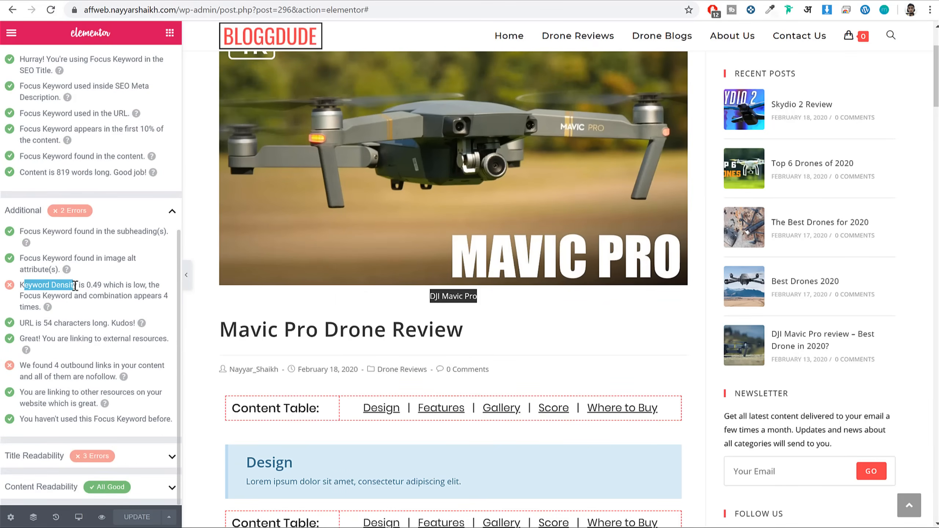
drag(20, 257, 129, 271)
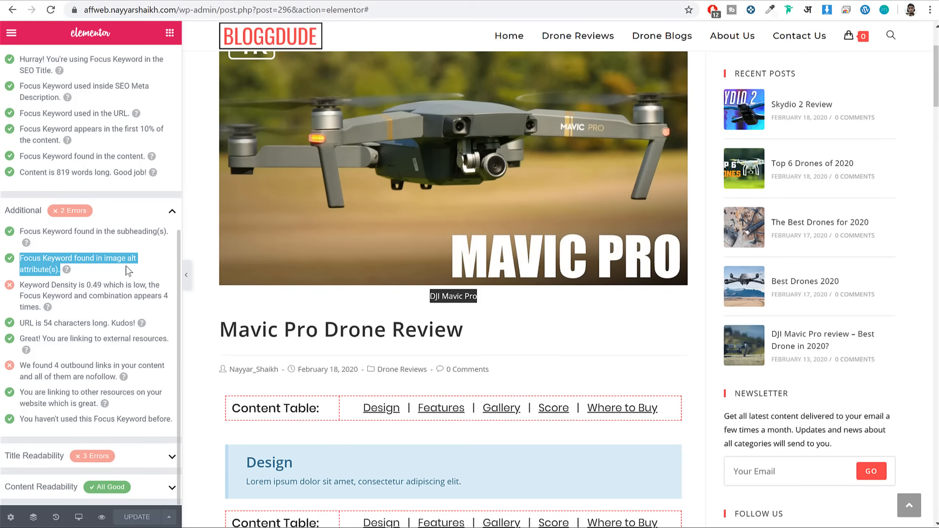
click(125, 285)
drag(20, 285, 100, 295)
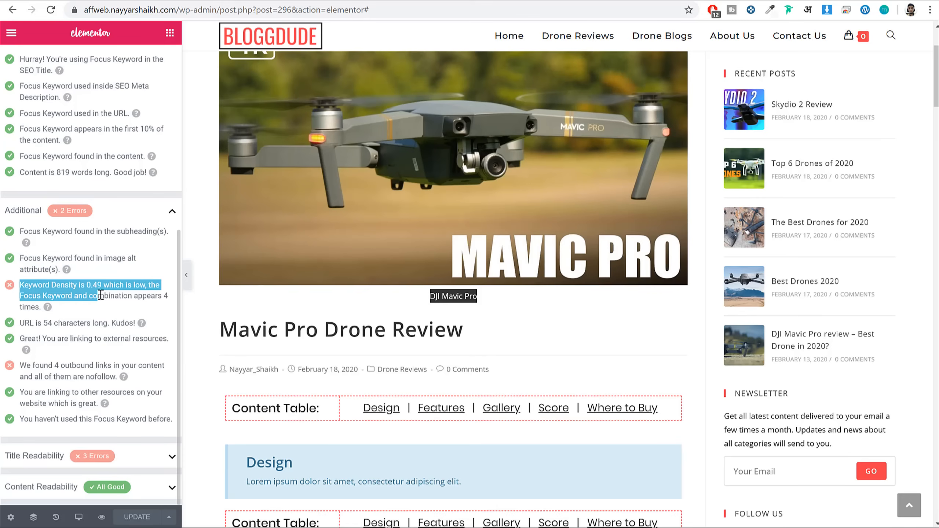
click(101, 296)
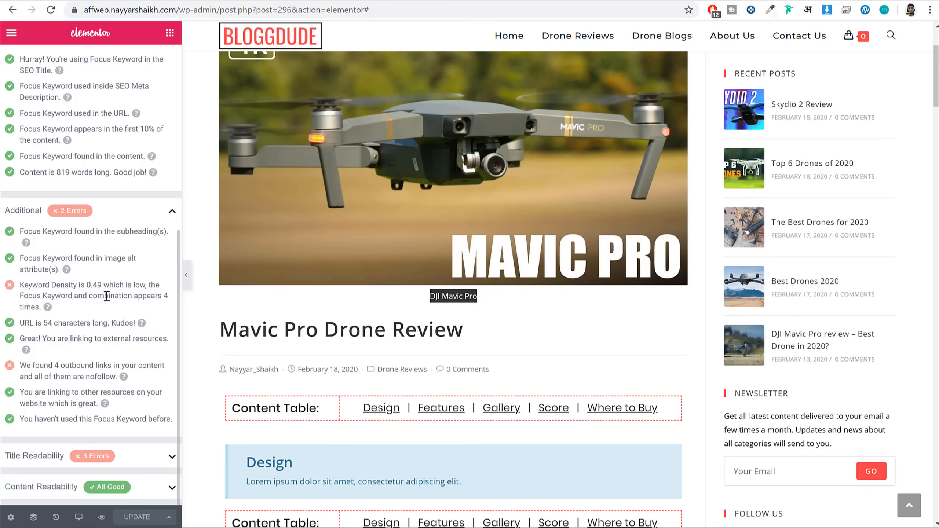
Copy the phrase "Mavic Pro" from the first paragraph of the review's Design section.
scroll(593, 272, down, 10)
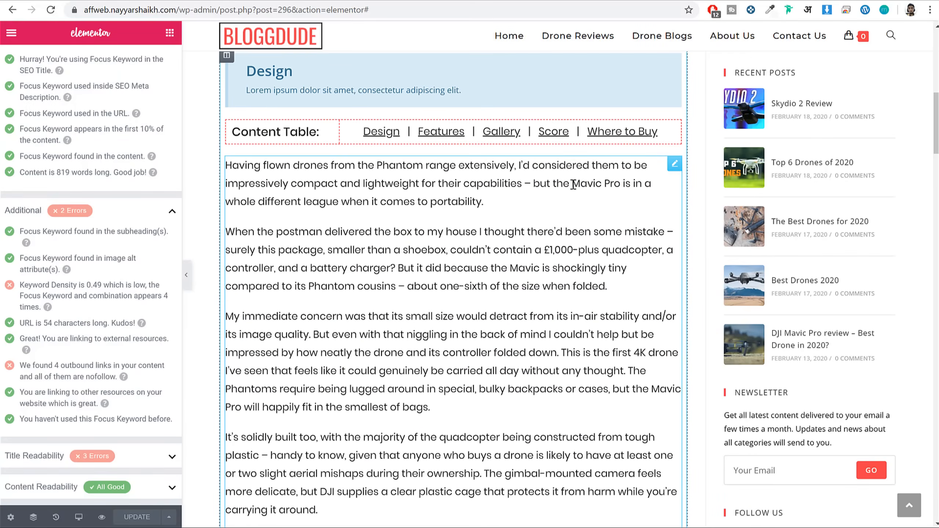
click(572, 183)
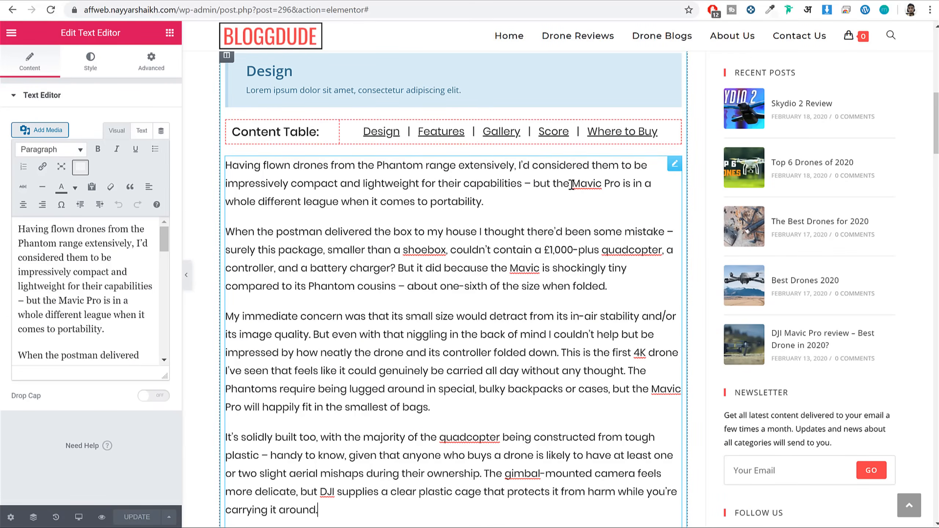
drag(573, 184, 623, 184)
key(ctrl+c)
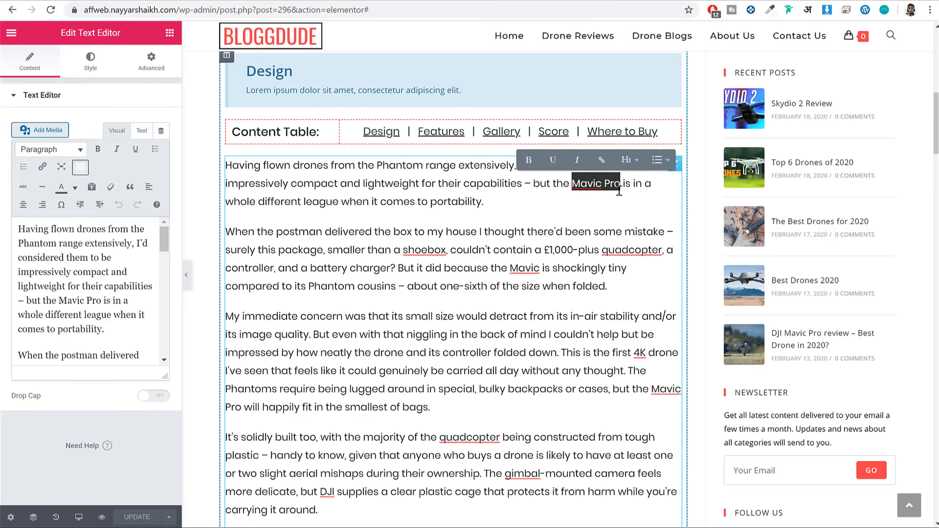
Replace "Mavic" in the Design section's second paragraph with the copied phrase "Mavic Pro" and save the review.
scroll(349, 289, down, 3)
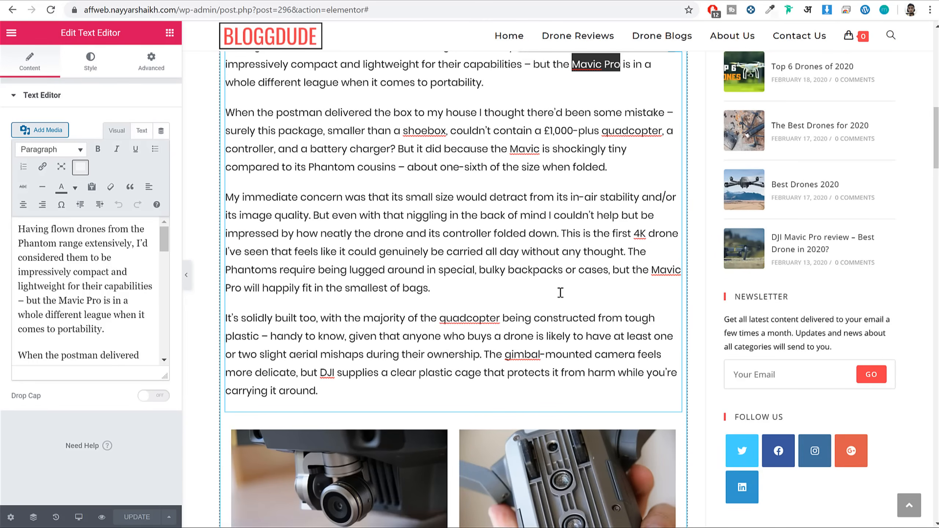
scroll(561, 291, up, 3)
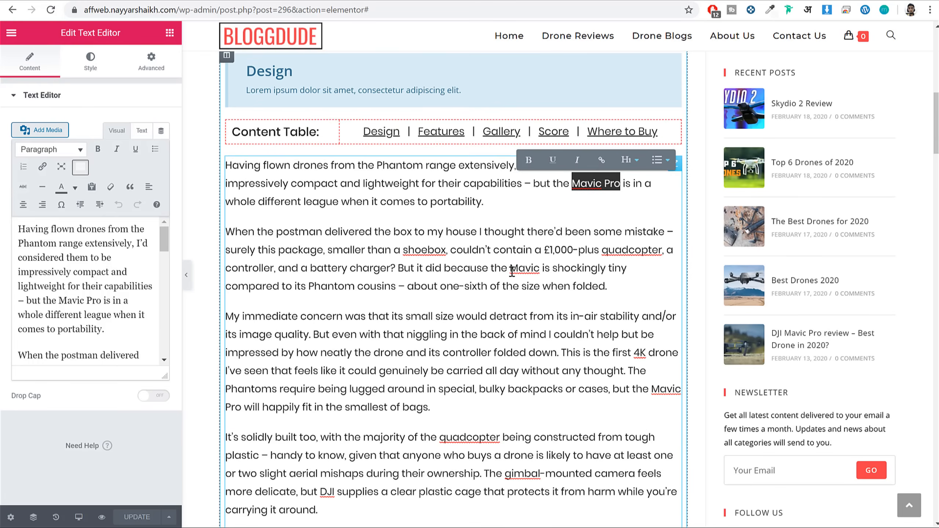
drag(508, 272, 541, 272)
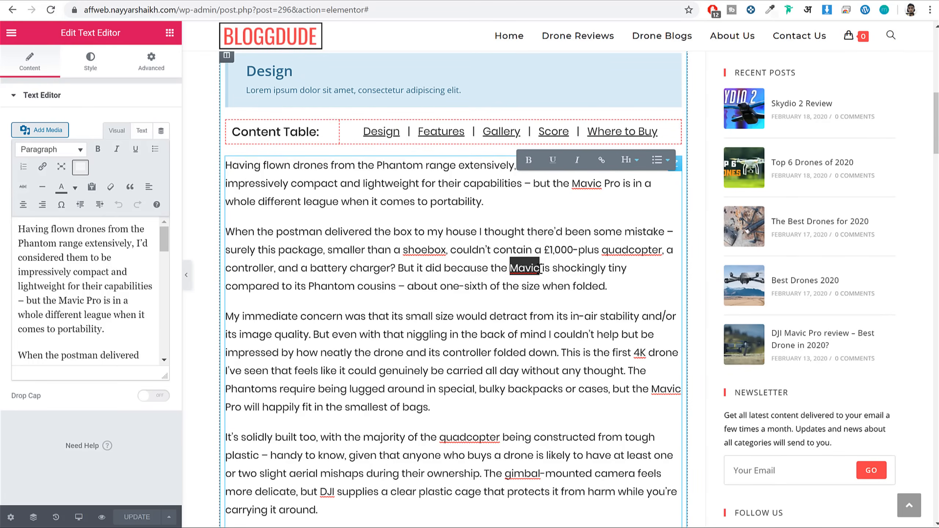
key(ctrl+v)
key(ctrl+s)
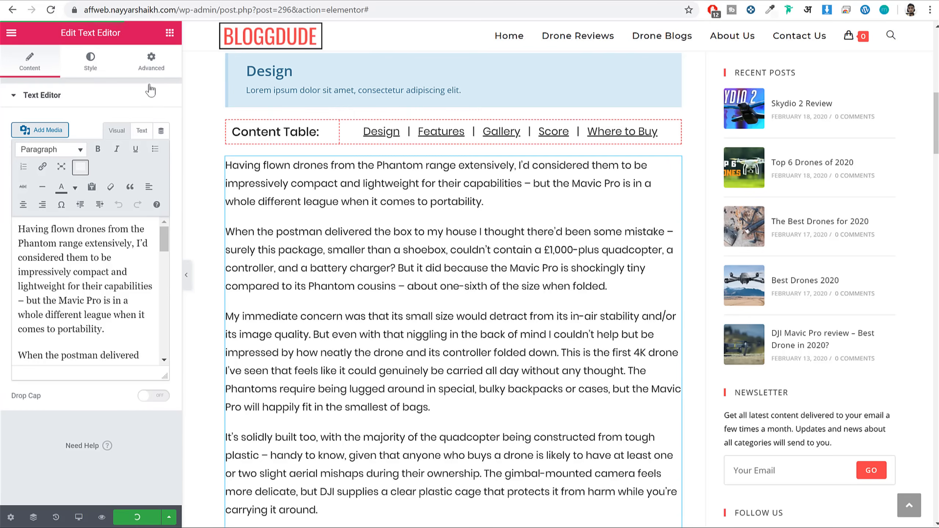
Review the SEO score and the Additional checks for the review, focusing on the keyword density.
click(170, 32)
click(153, 55)
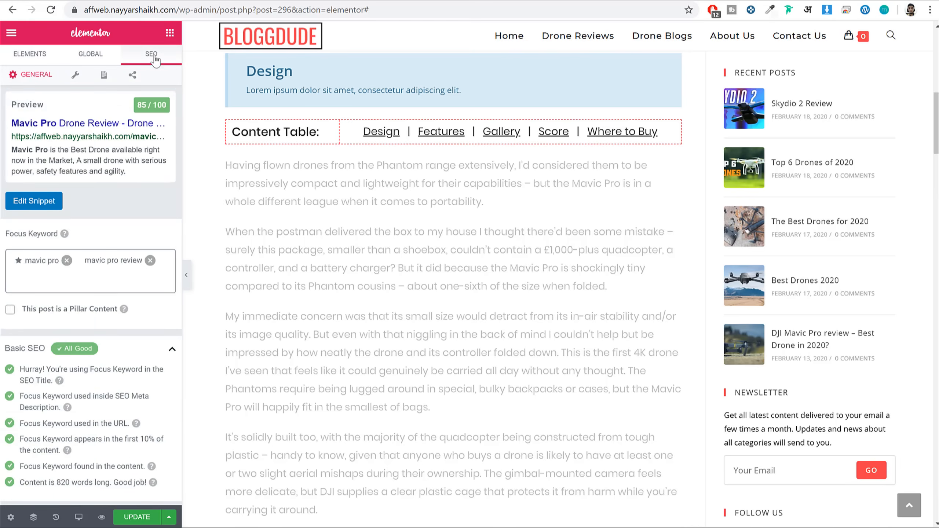
scroll(154, 337, down, 2)
click(108, 425)
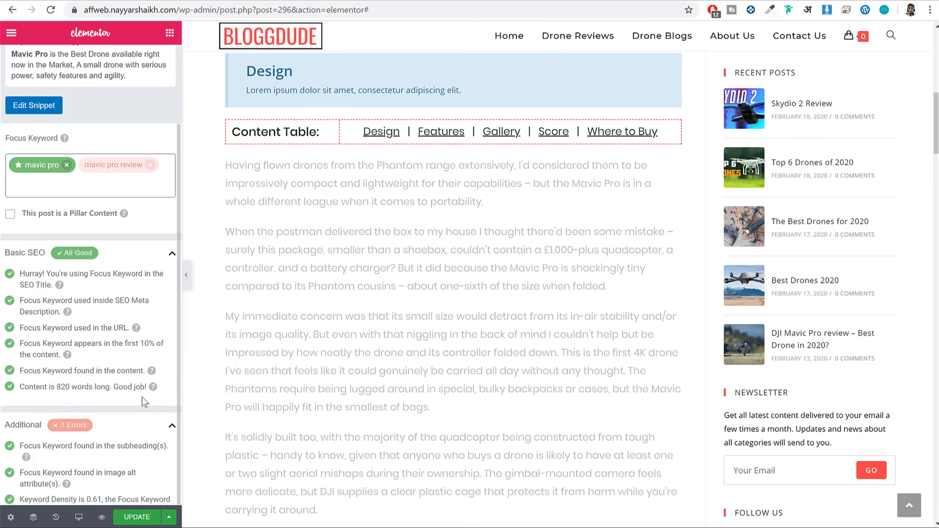
scroll(145, 403, down, 5)
drag(51, 298, 101, 300)
click(99, 301)
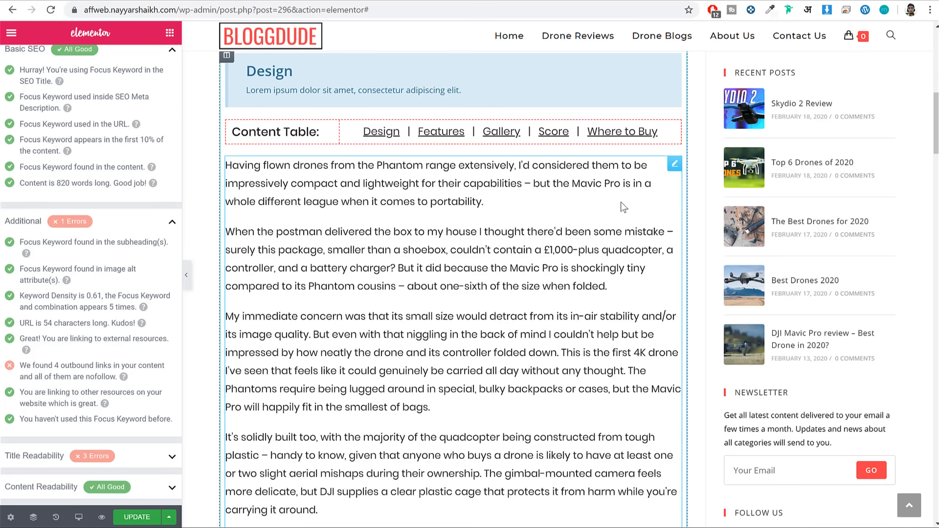
Check the URL length result and examine the permalink settings of the Mavic Pro Drone Review post in WordPress.
drag(20, 326, 134, 324)
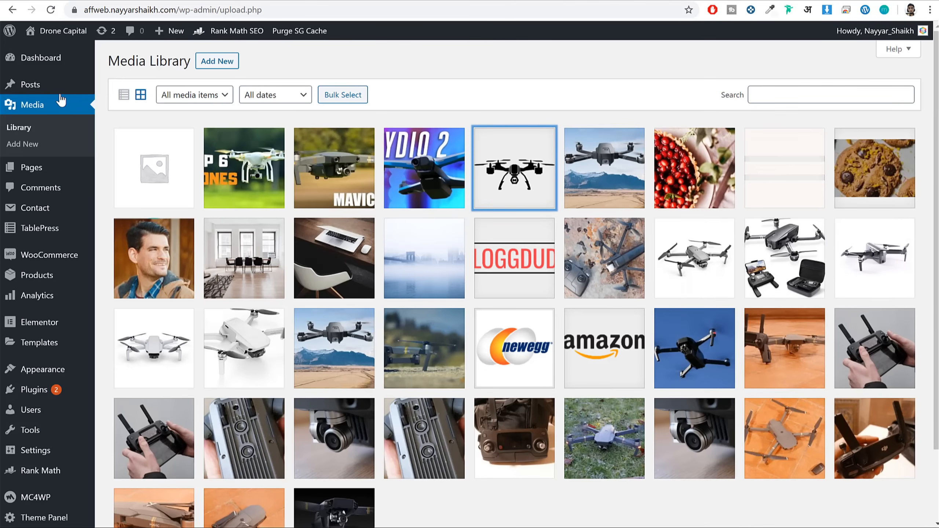
click(52, 85)
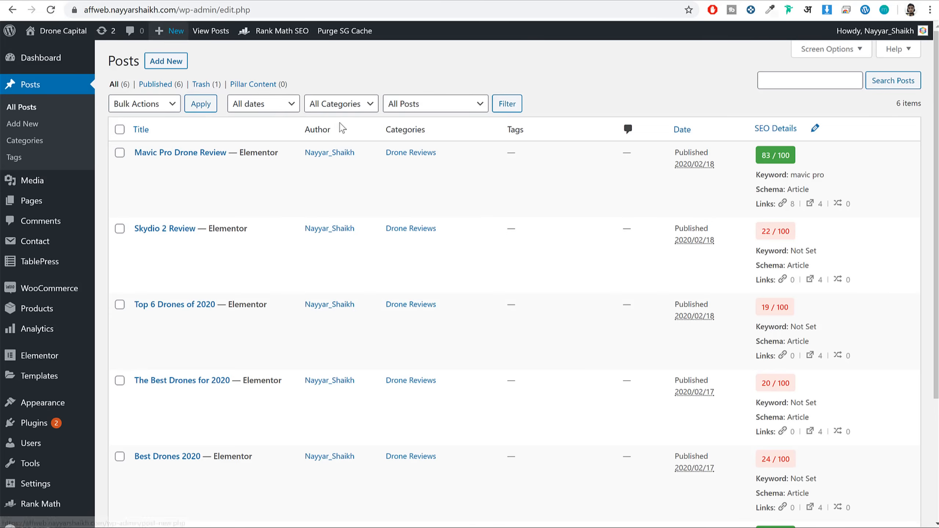
click(141, 167)
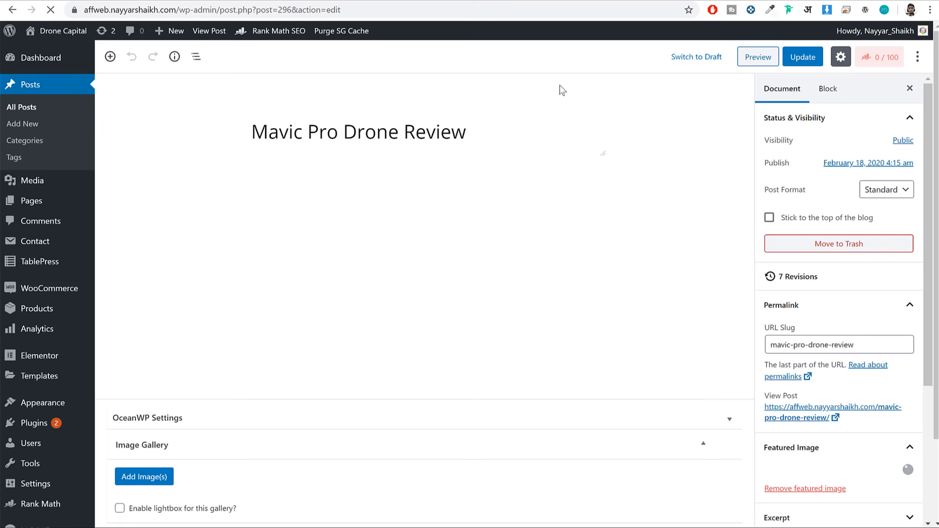
scroll(864, 342, down, 2)
drag(859, 287, 749, 281)
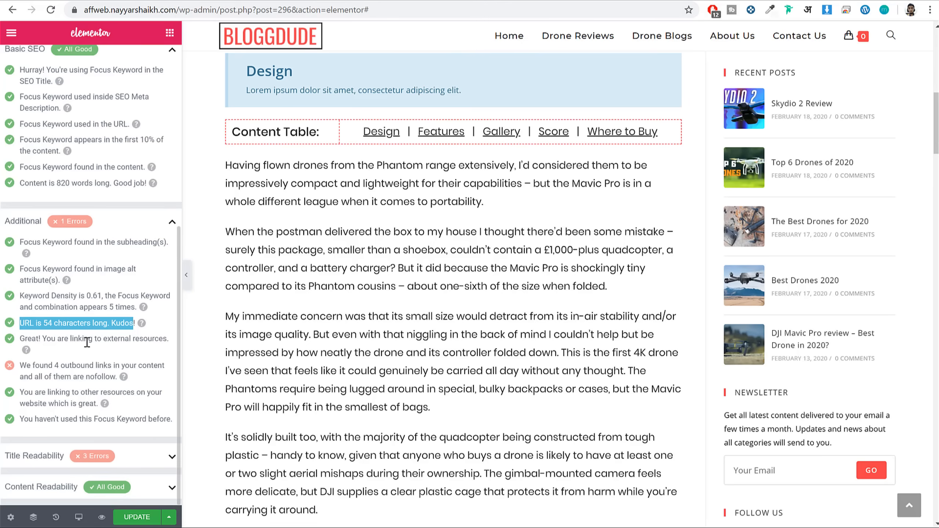
Read the external resources check and look through the review's sections from Design to Our Score.
drag(21, 338, 125, 340)
click(101, 350)
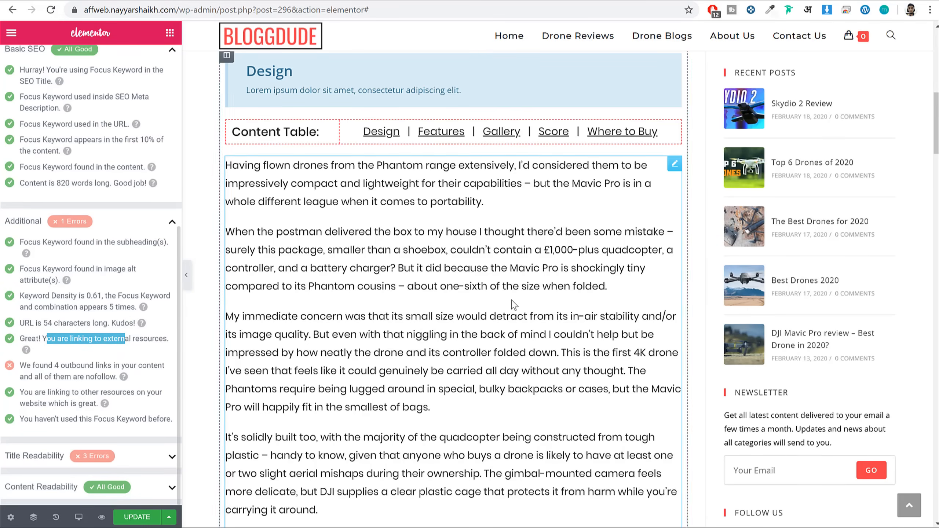
scroll(524, 301, down, 8)
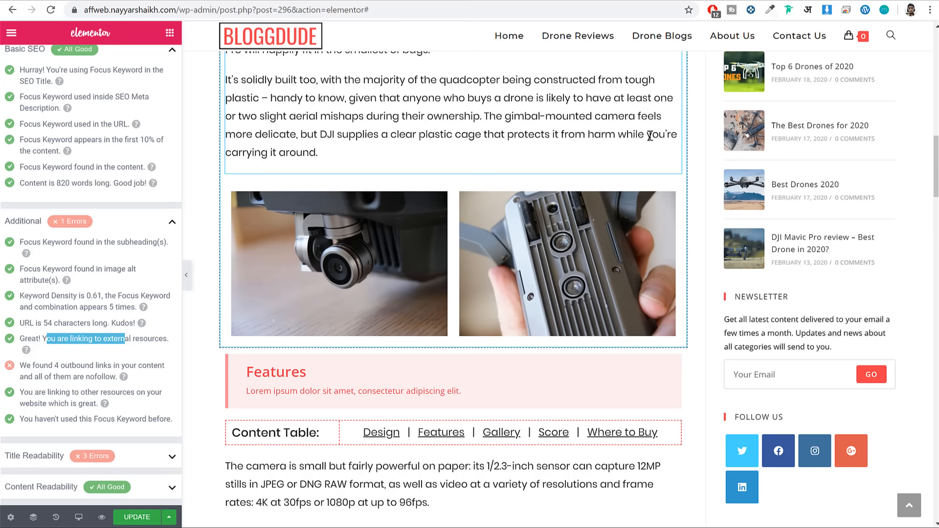
scroll(649, 137, down, 5)
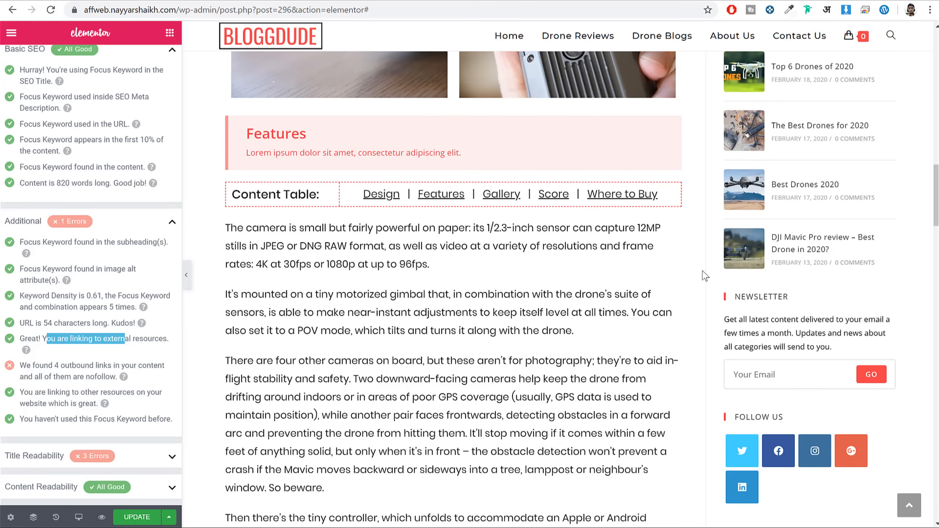
scroll(702, 270, down, 8)
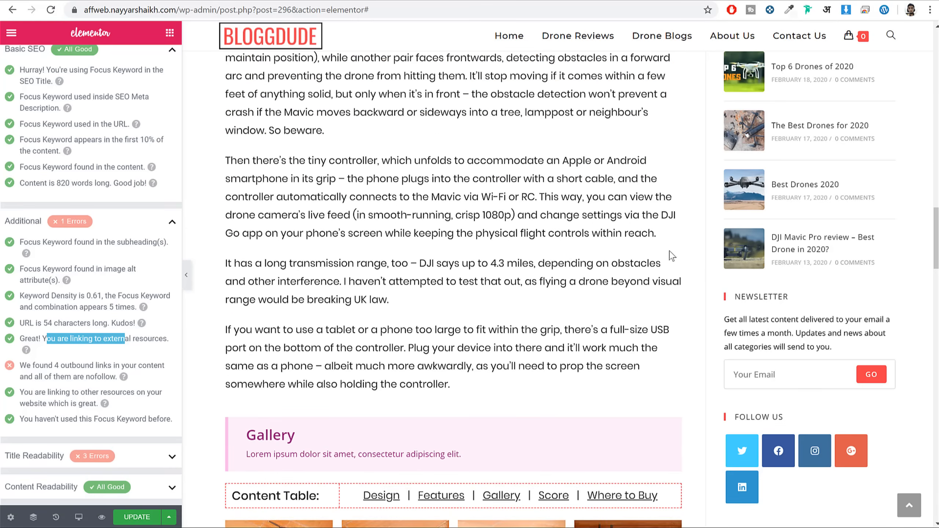
scroll(684, 265, down, 11)
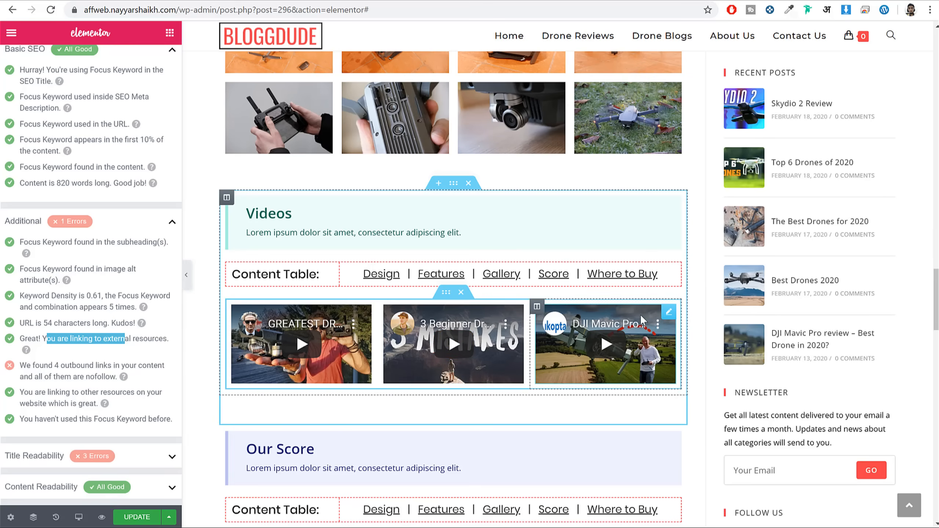
scroll(520, 361, down, 2)
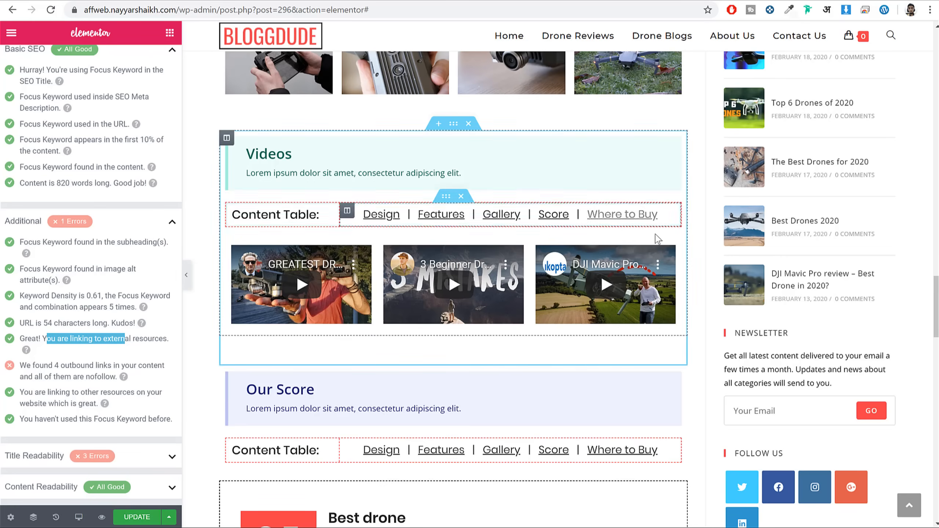
scroll(688, 234, up, 3)
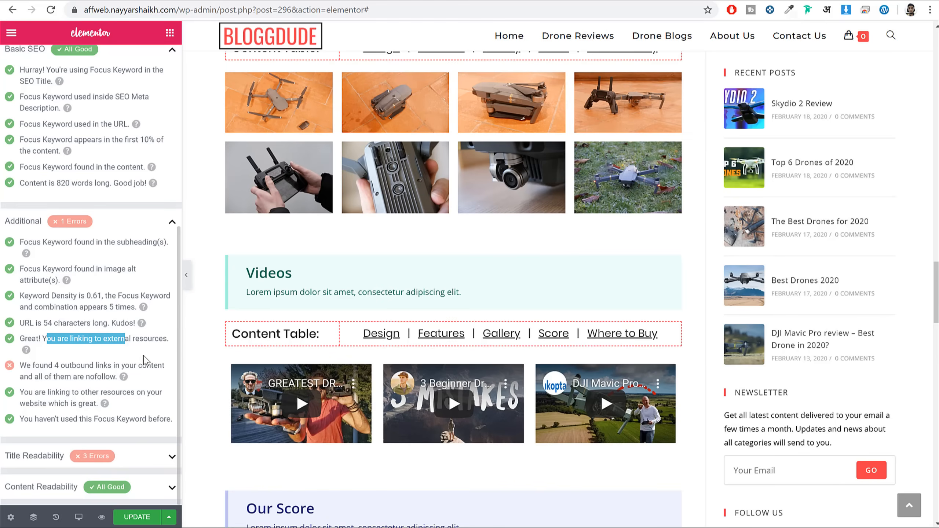
Examine the Additional SEO check about the outbound links being nofollow.
drag(20, 365, 100, 376)
click(99, 376)
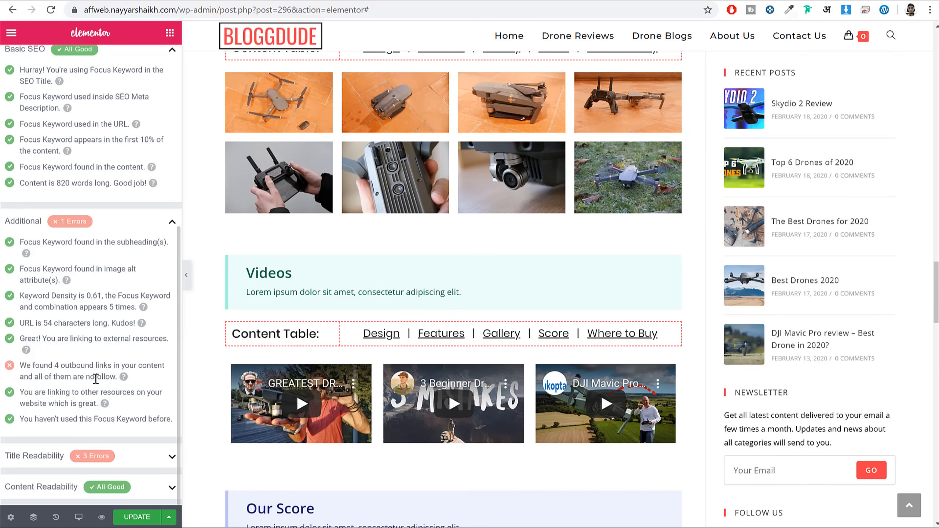
drag(85, 378, 115, 377)
click(107, 377)
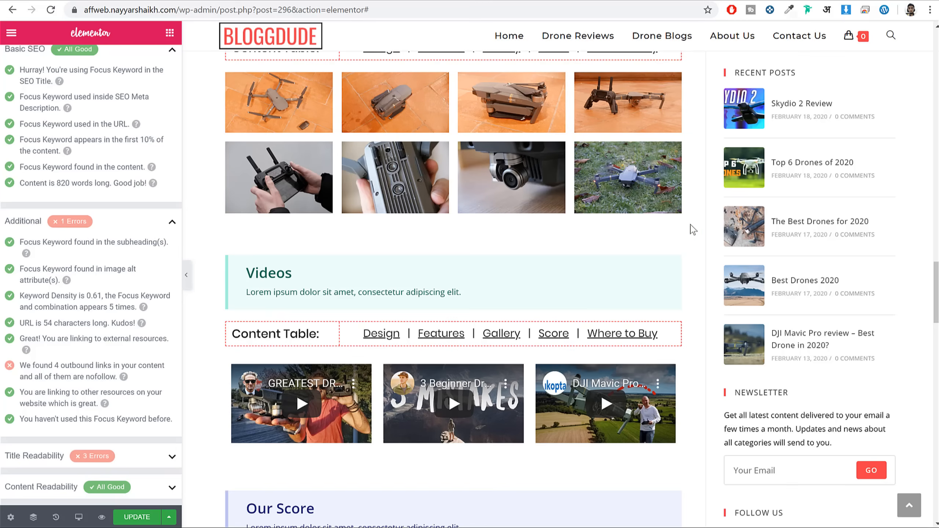
Try the nofollow option on the Amazon BUY NOW button's link in the Where to Buy section, and clear it.
scroll(699, 227, down, 20)
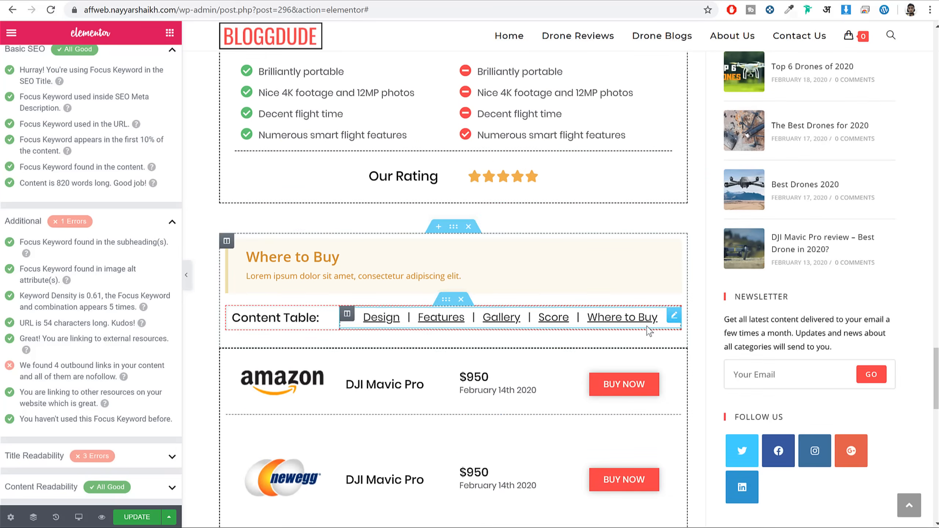
click(629, 147)
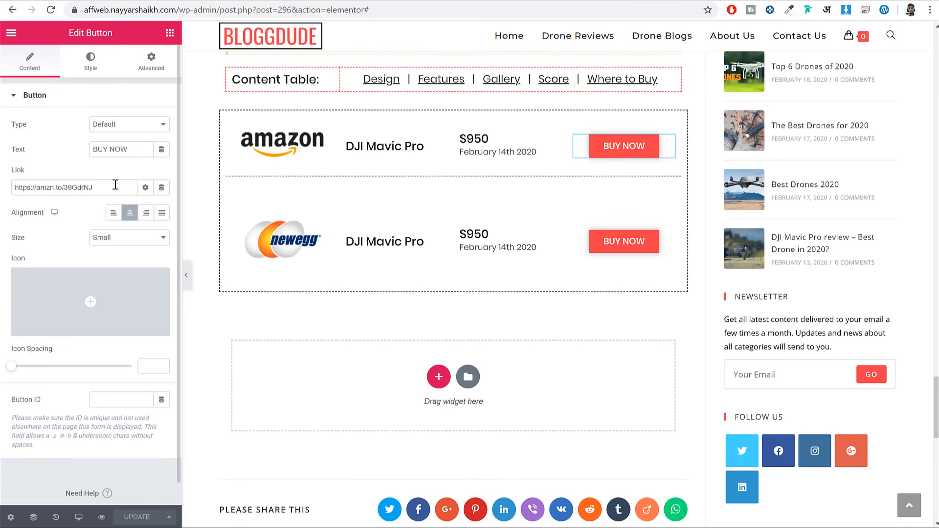
click(145, 188)
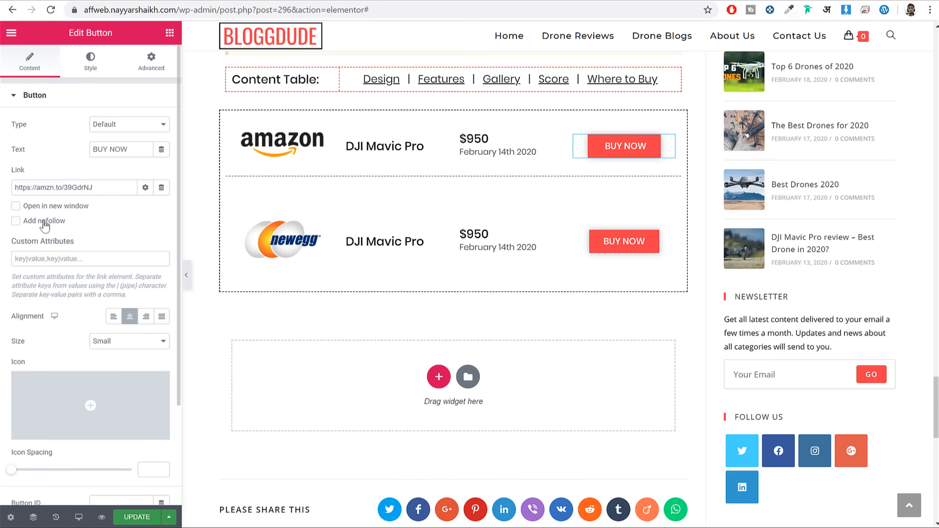
drag(77, 222, 28, 222)
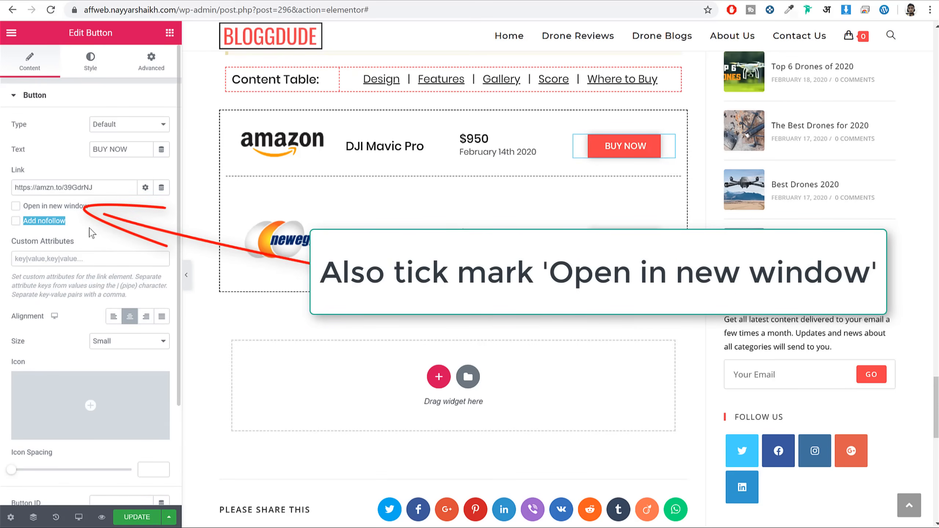
click(44, 222)
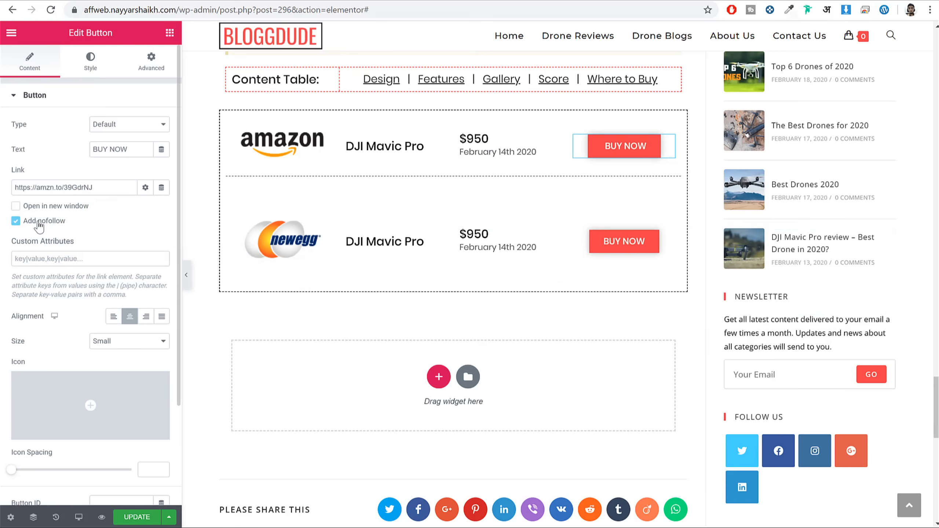
click(44, 222)
click(148, 518)
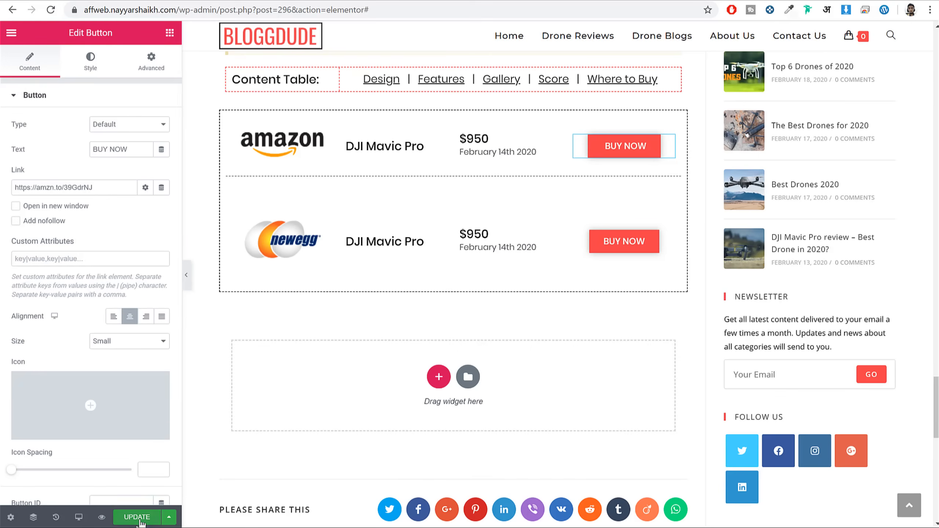
drag(67, 222, 22, 225)
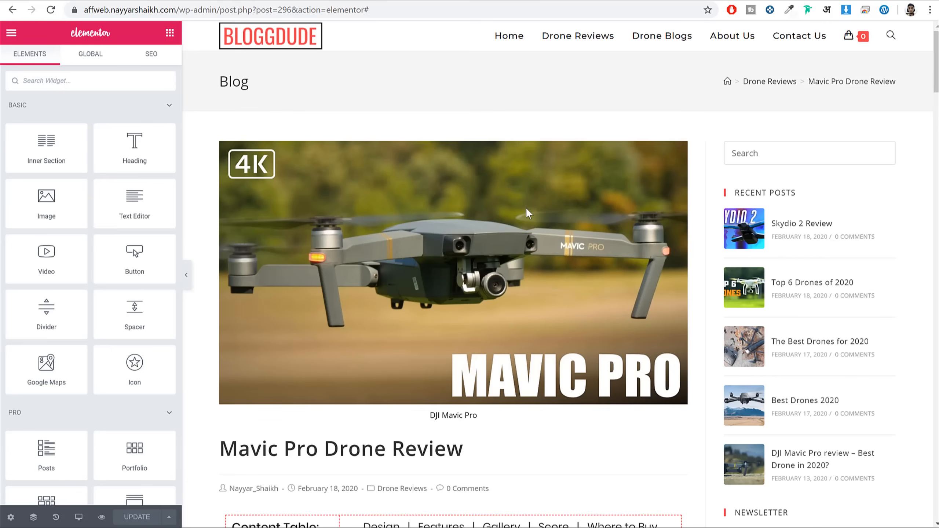
Open the review text under the Design section's content table for editing and find its second and third paragraphs.
scroll(529, 214, down, 12)
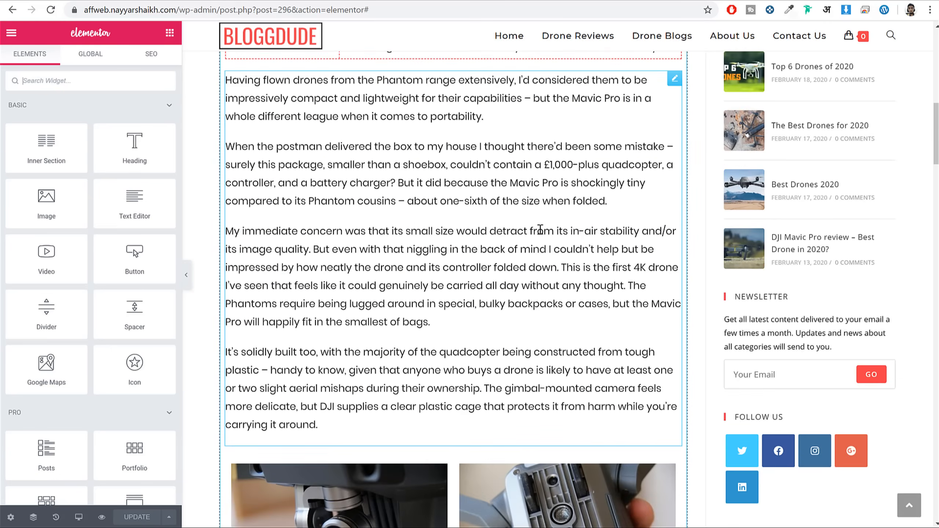
scroll(540, 229, down, 3)
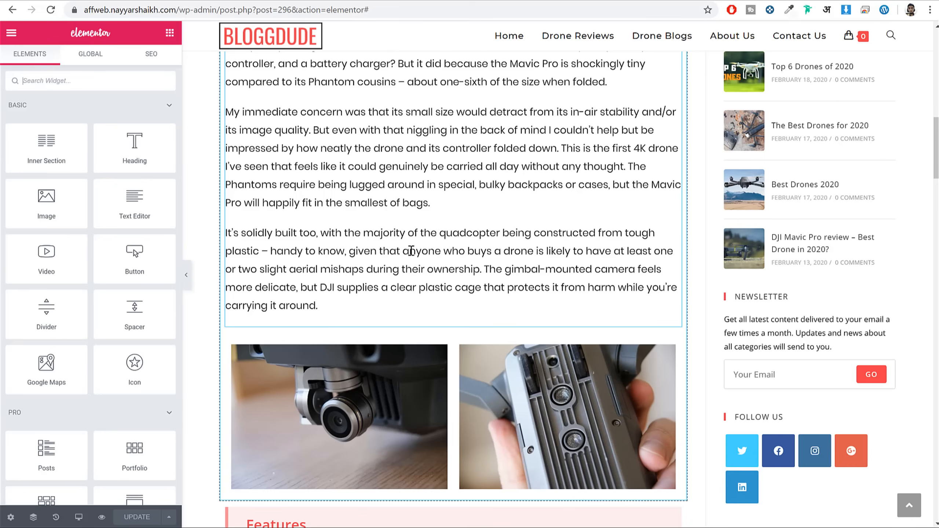
drag(438, 233, 502, 230)
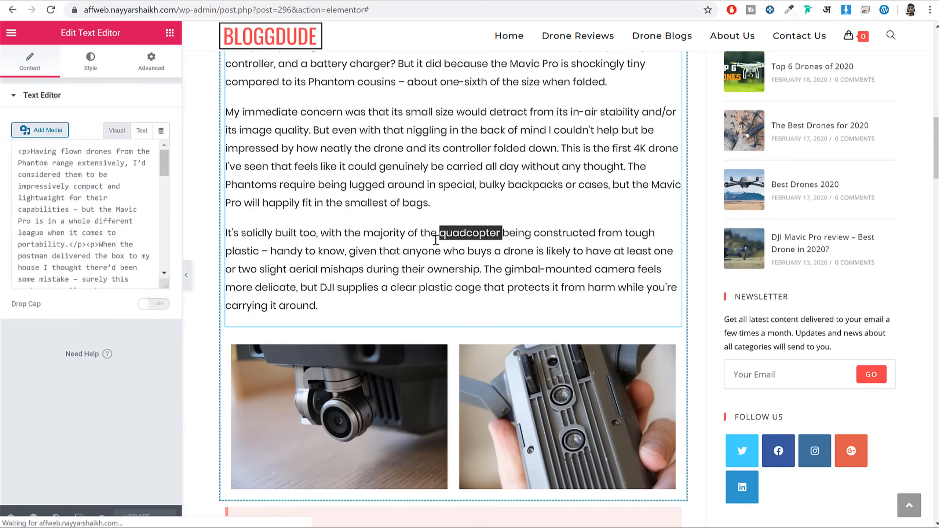
scroll(63, 250, down, 5)
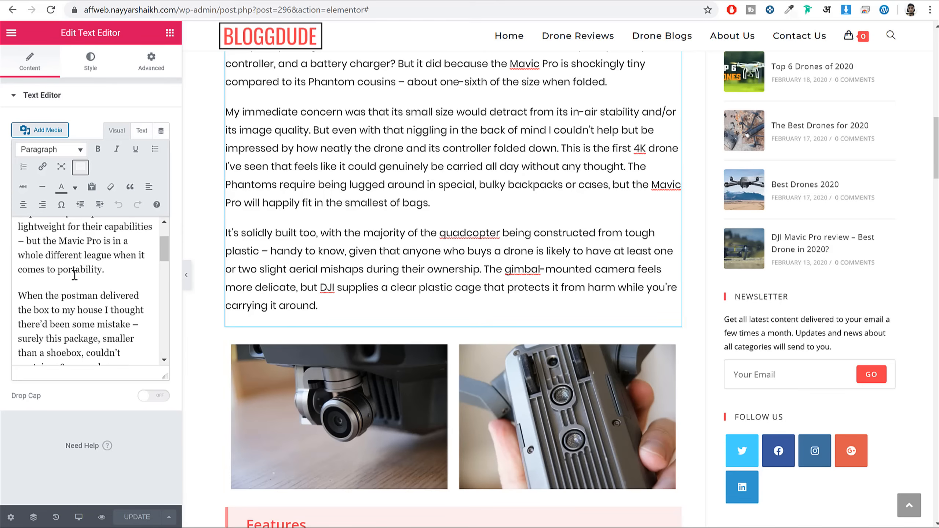
scroll(92, 274, down, 3)
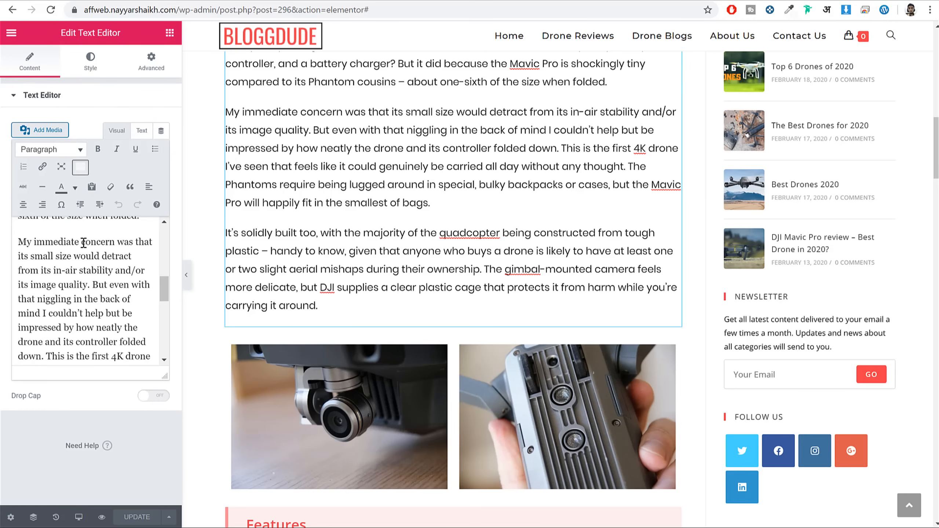
scroll(134, 254, up, 2)
drag(69, 231, 118, 234)
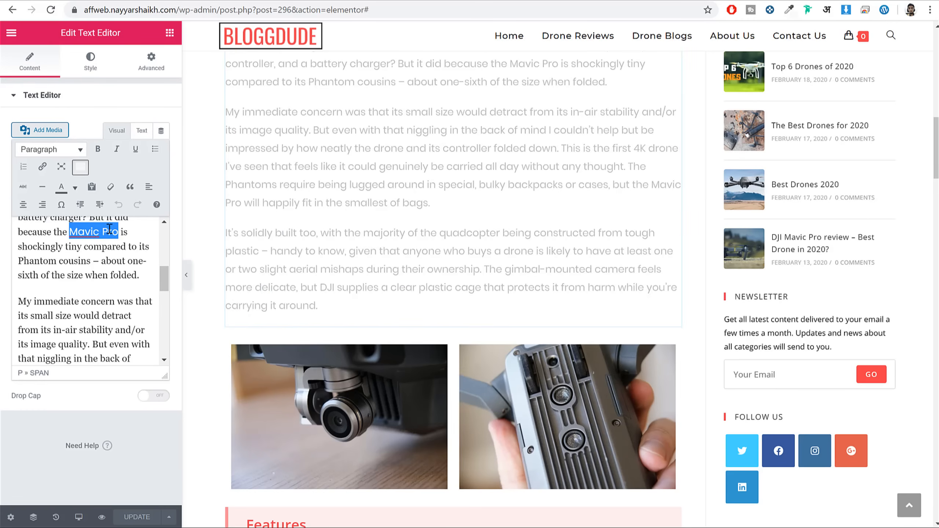
scroll(116, 251, up, 2)
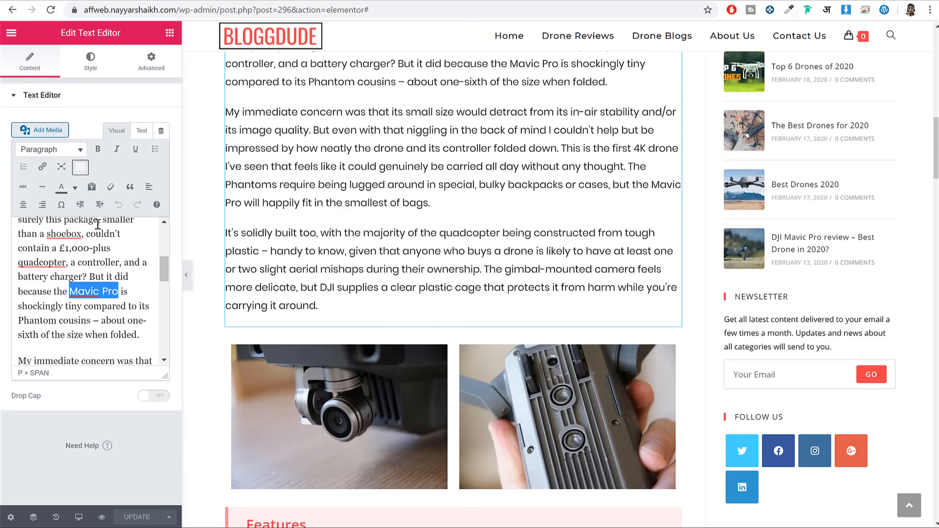
click(42, 167)
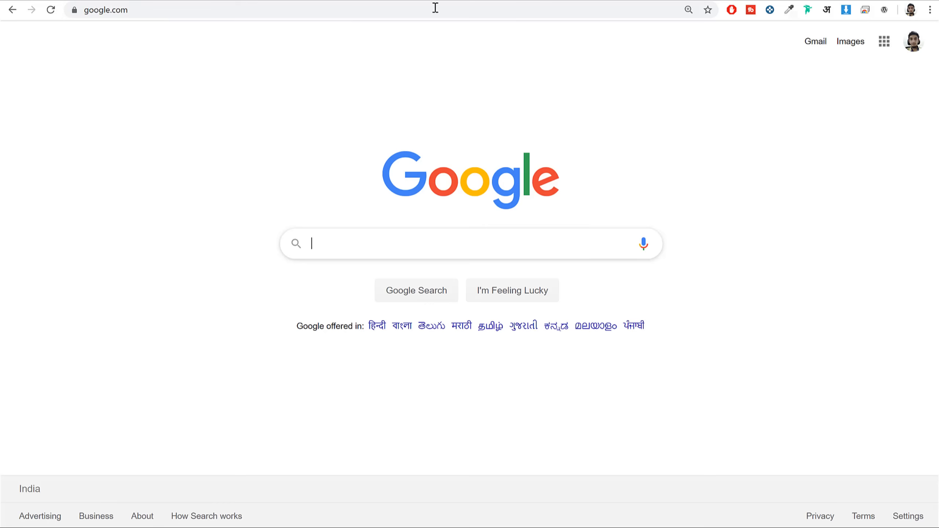
click(396, 8)
key(ctrl+c)
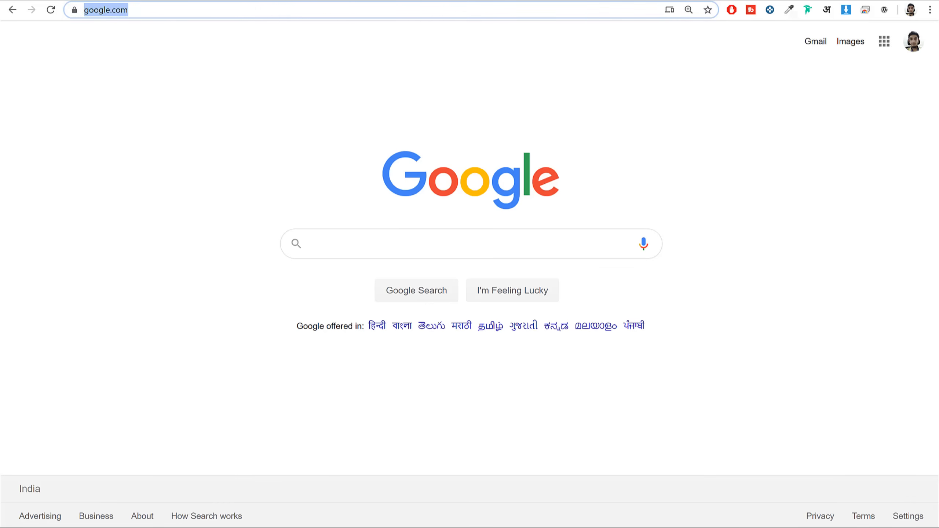
key(ctrl+Tab)
key(ctrl+v)
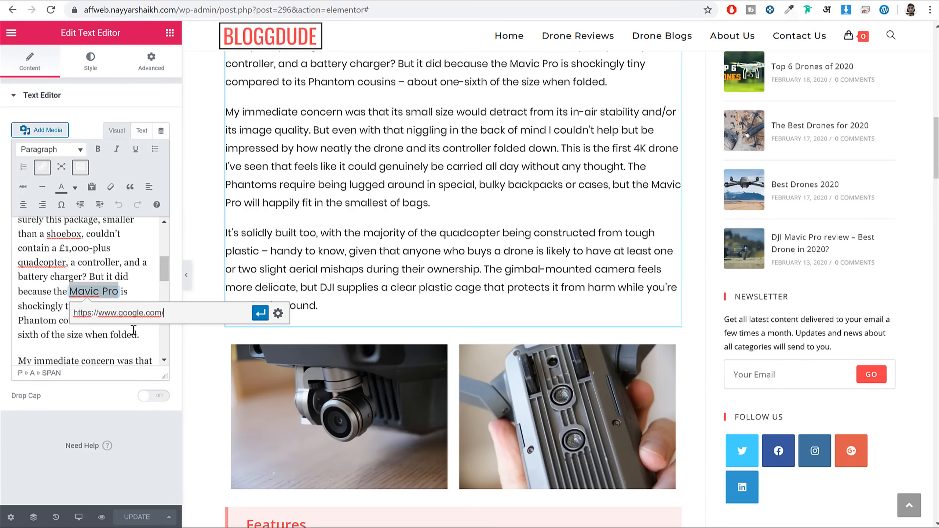
click(278, 314)
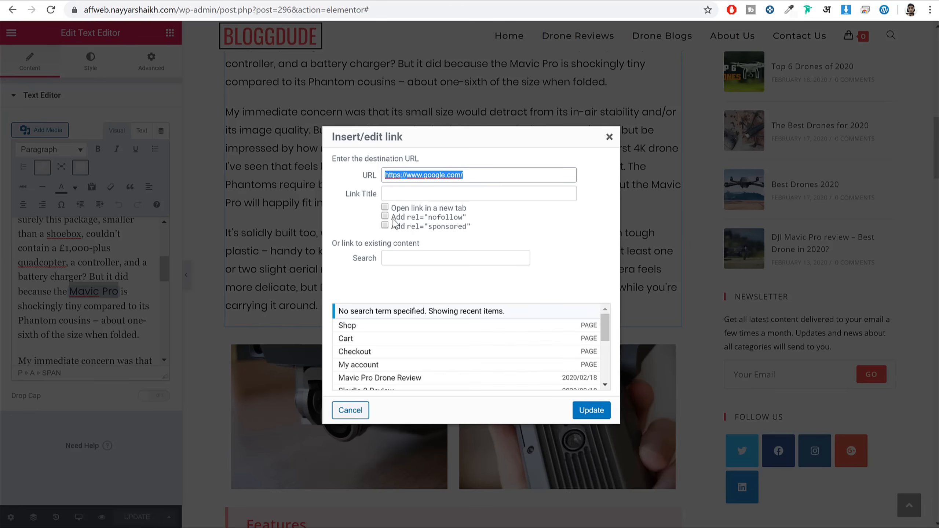
drag(429, 218, 464, 222)
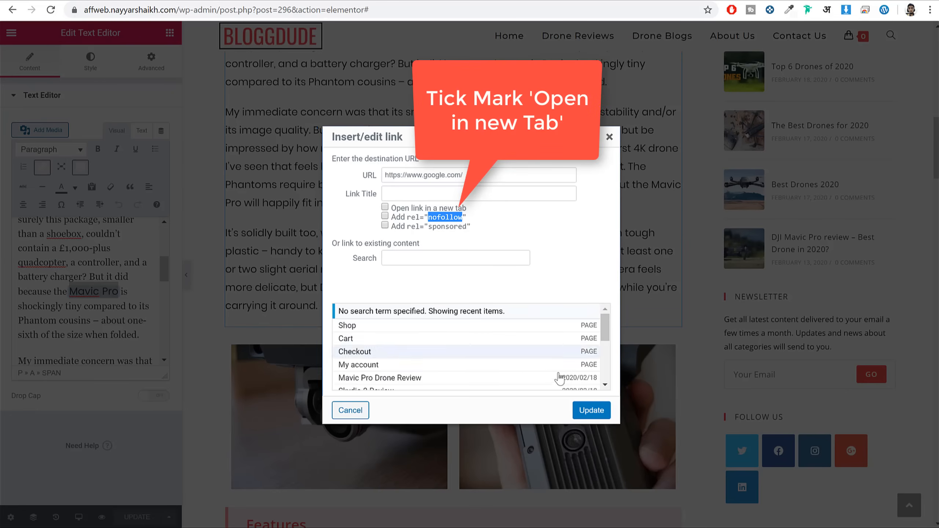
click(592, 410)
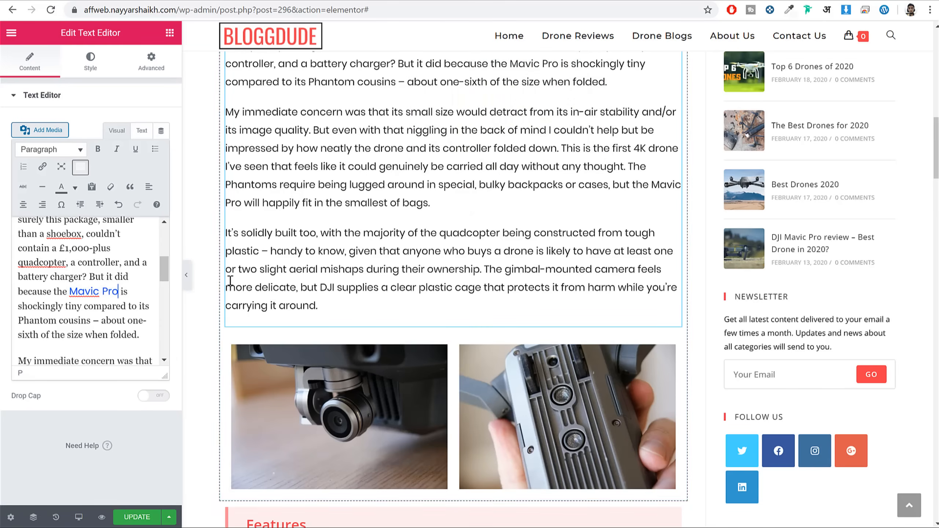
Link the words "4K drone" in the Design text's third paragraph to the copied Google address.
scroll(84, 307, down, 1)
scroll(84, 307, down, 3)
scroll(101, 301, down, 3)
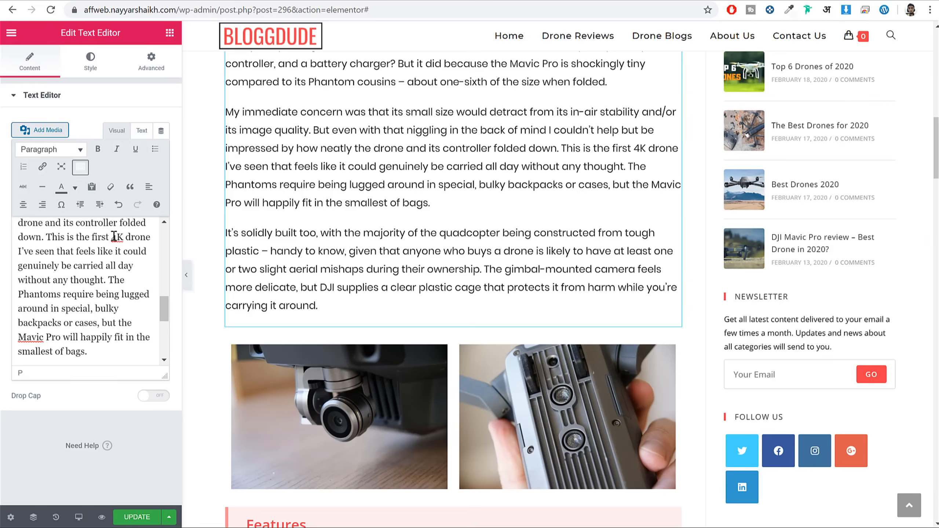
mouse_move(110, 237)
mouse_down()
mouse_move(152, 238)
mouse_move(113, 238)
mouse_up()
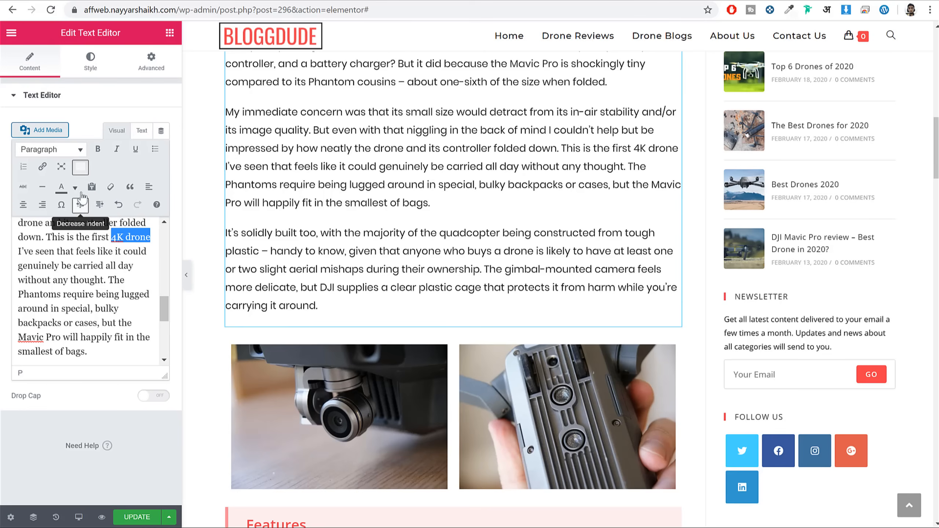
click(42, 167)
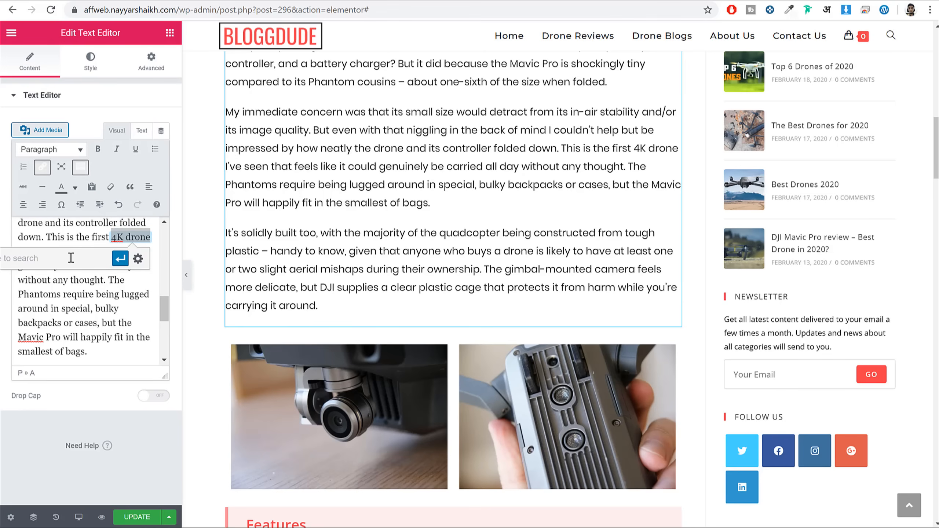
key(ctrl+v)
click(121, 259)
click(92, 351)
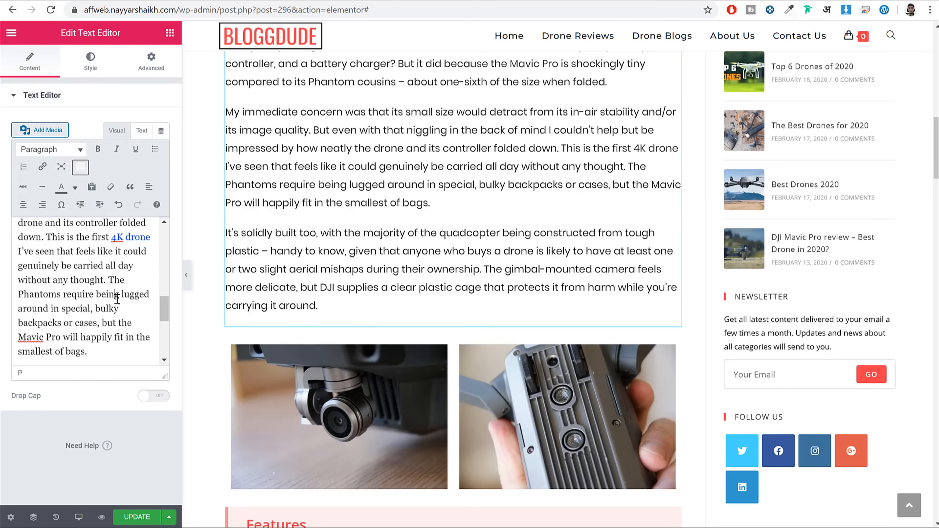
Update the post with the new links and return to its SEO checks.
scroll(91, 351, down, 1)
scroll(92, 351, down, 3)
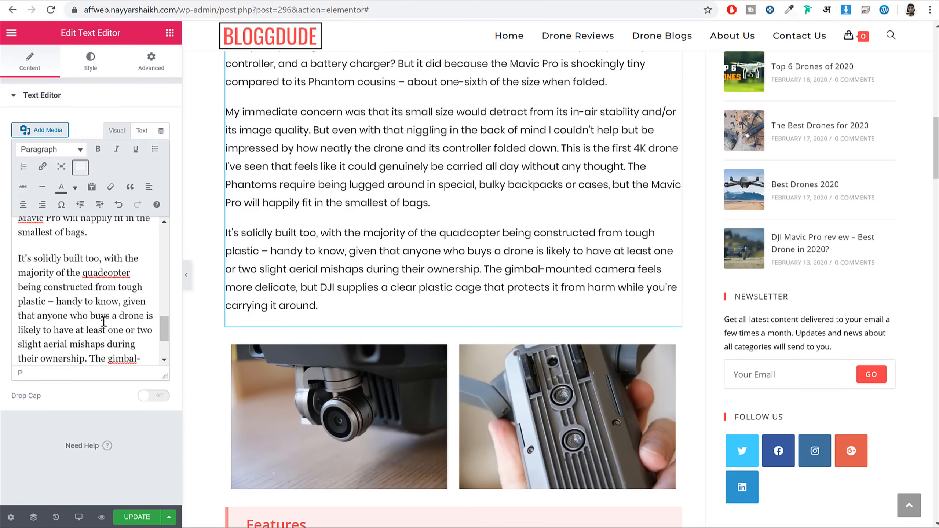
scroll(104, 322, up, 5)
click(169, 38)
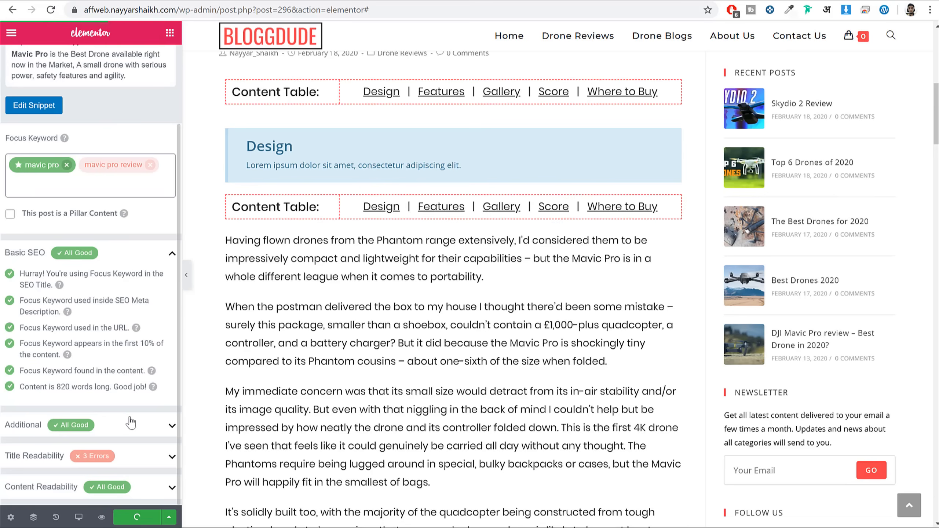
Examine the SEO score and the Additional check about DoFollow external links, and look over the Design section.
scroll(131, 422, up, 3)
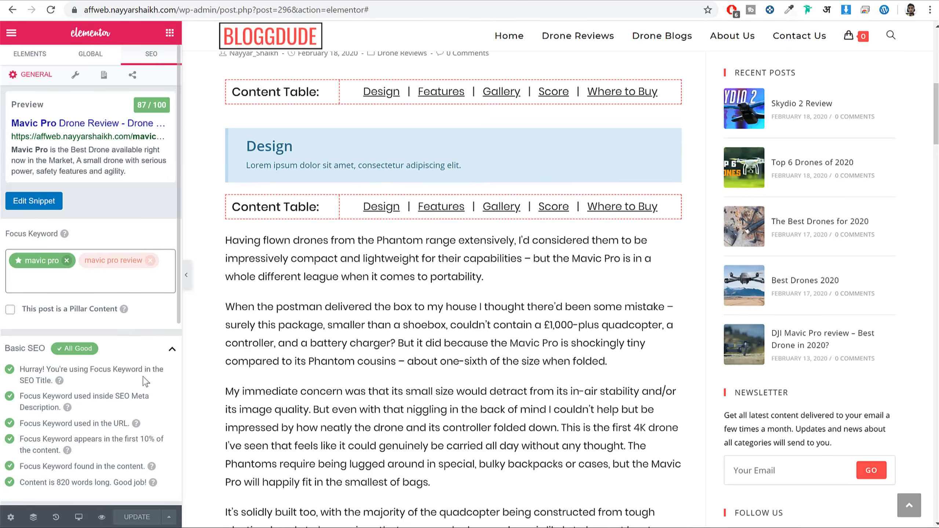
scroll(142, 377, down, 5)
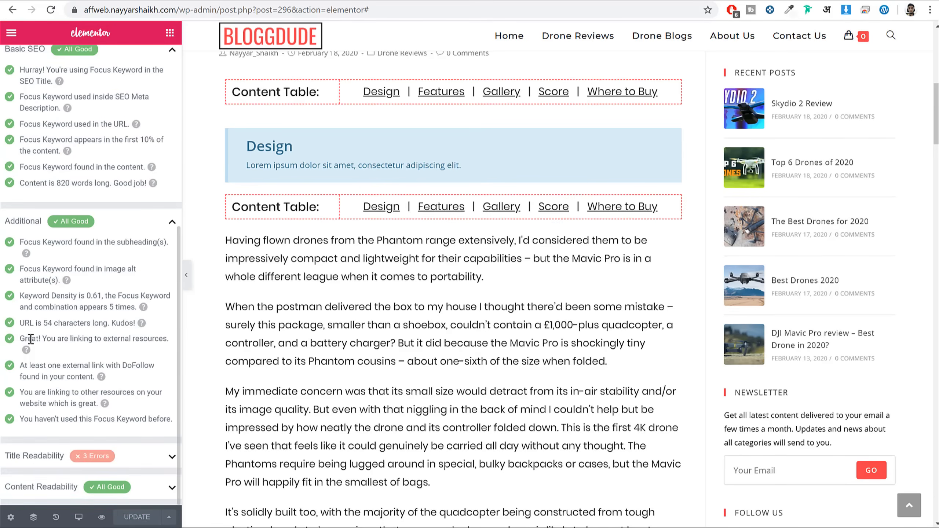
drag(27, 365, 91, 374)
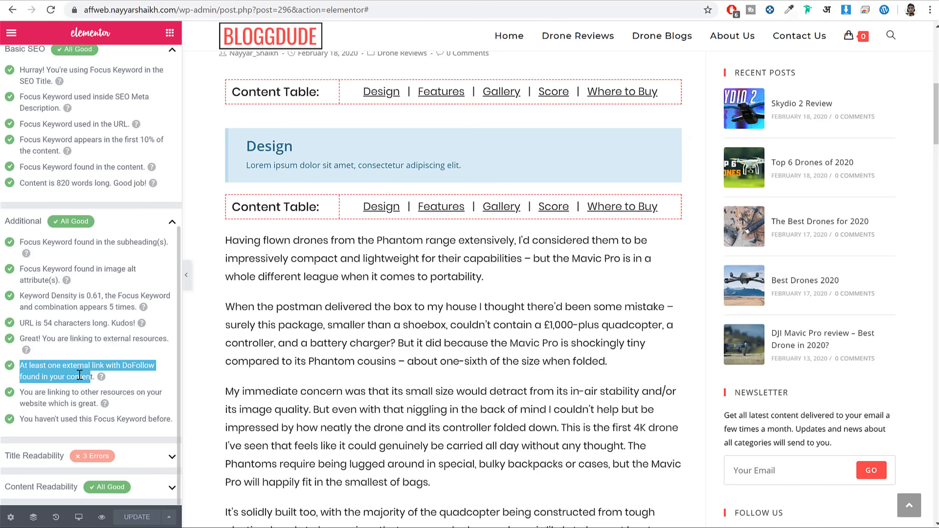
click(80, 374)
scroll(481, 310, down, 6)
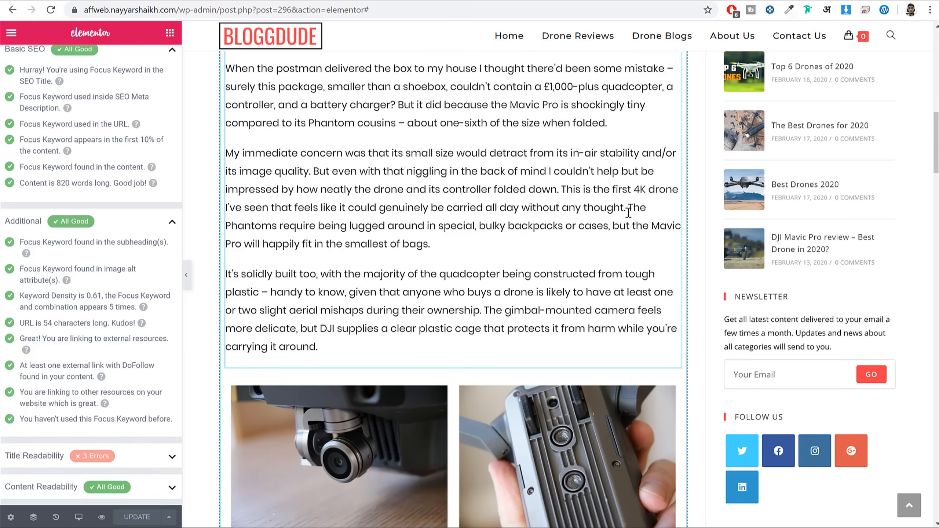
scroll(626, 212, down, 6)
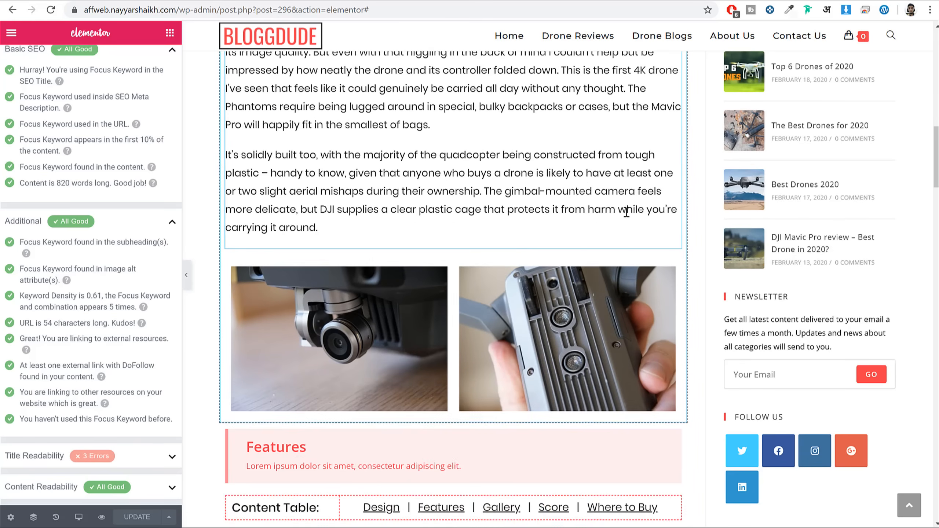
scroll(597, 217, up, 9)
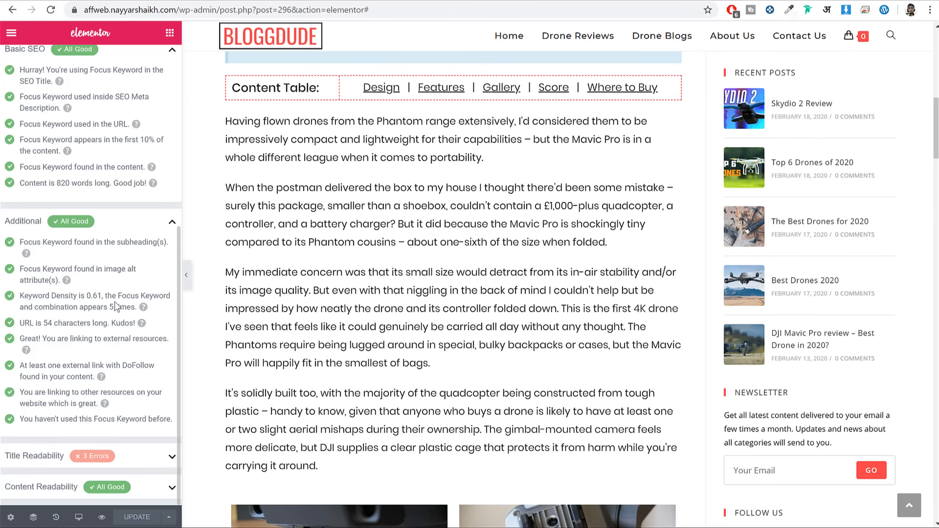
Read the Additional check about linking to other resources on the website, and look through the review's sections from Design to Our Score.
drag(21, 391, 95, 400)
click(99, 399)
drag(20, 392, 91, 393)
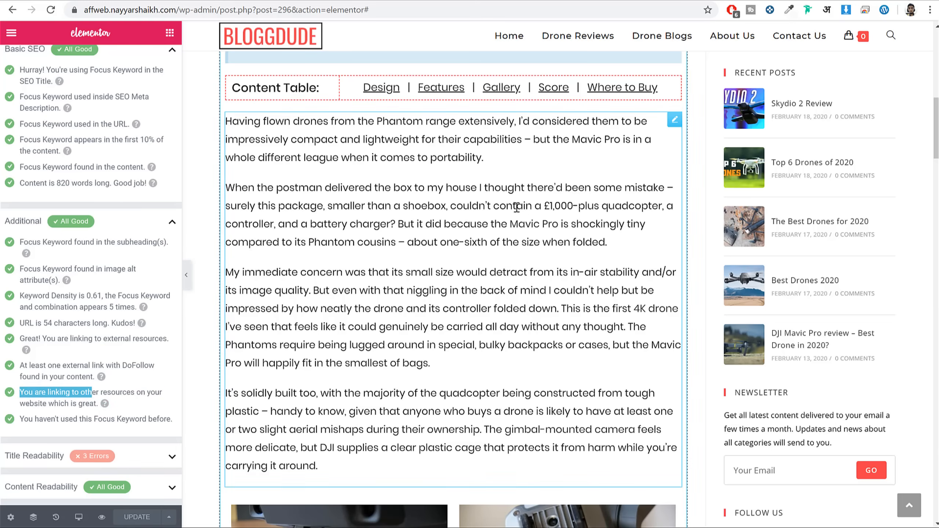
scroll(516, 207, up, 5)
scroll(522, 211, down, 14)
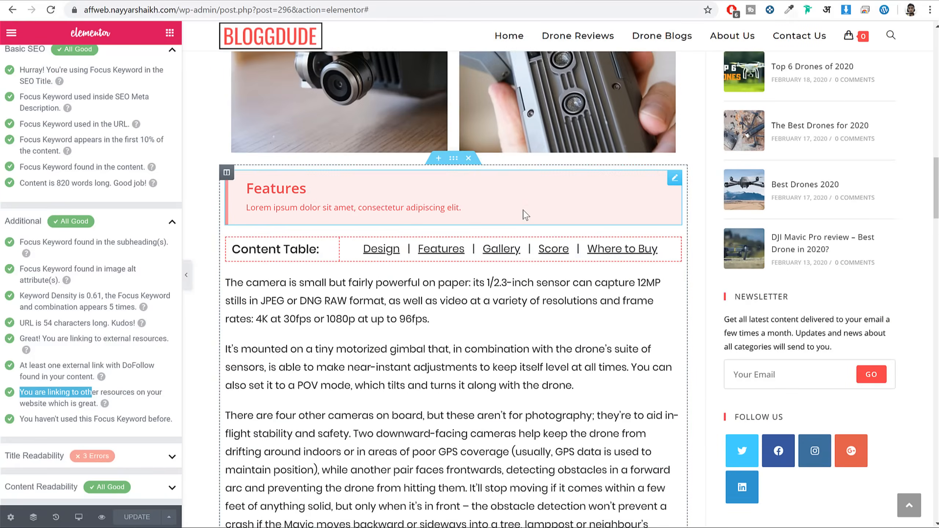
scroll(525, 214, down, 20)
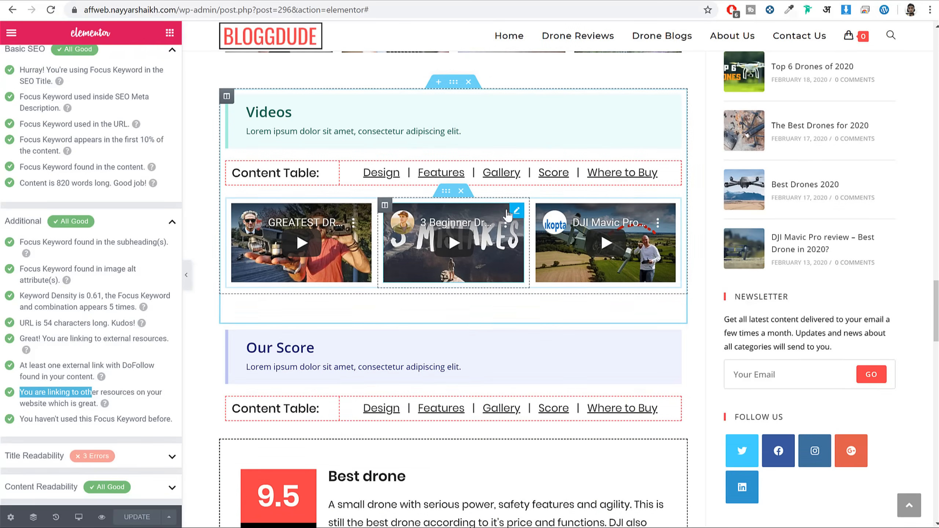
scroll(511, 218, down, 5)
scroll(518, 224, up, 10)
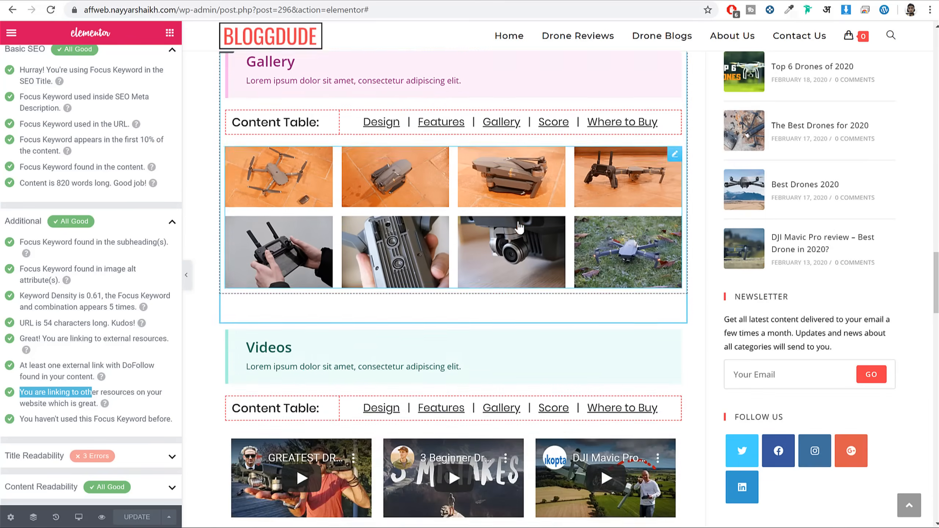
scroll(519, 227, down, 20)
scroll(562, 237, up, 8)
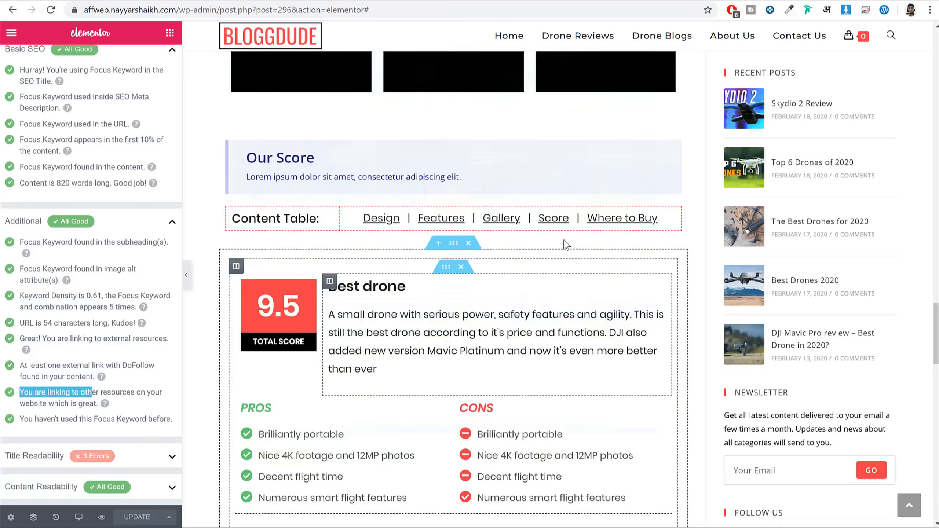
scroll(566, 244, up, 15)
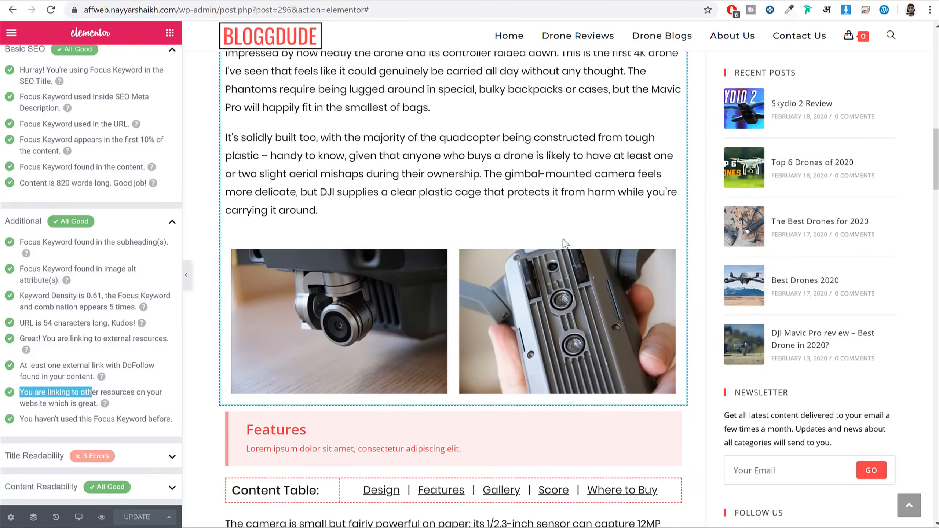
scroll(562, 238, up, 10)
scroll(555, 275, down, 5)
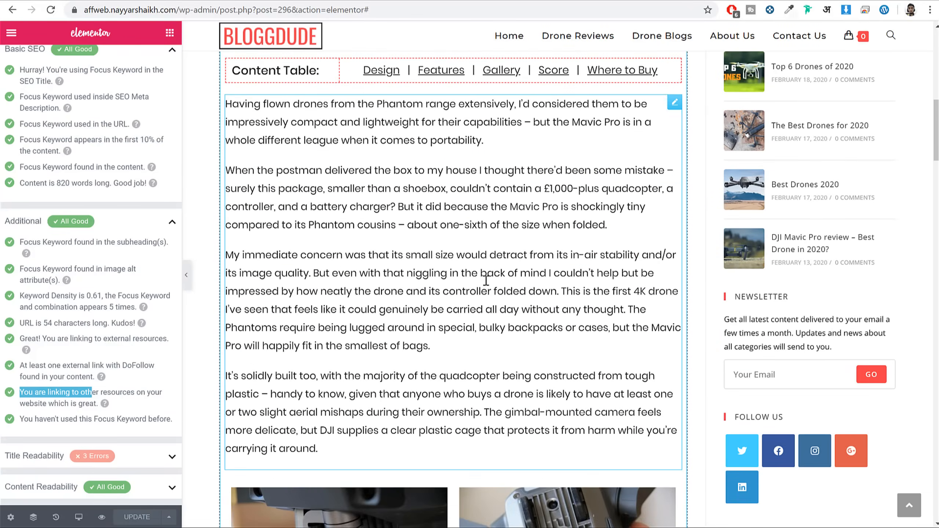
scroll(485, 281, down, 10)
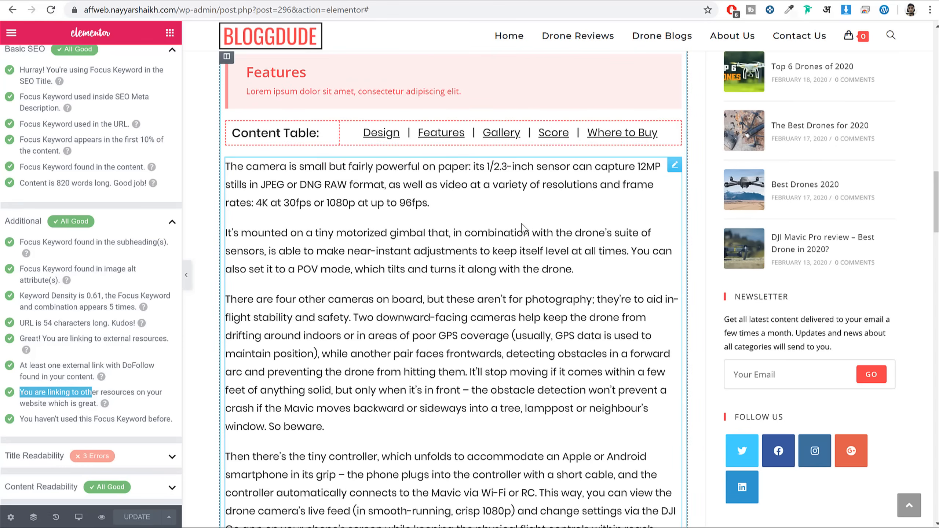
scroll(523, 226, down, 15)
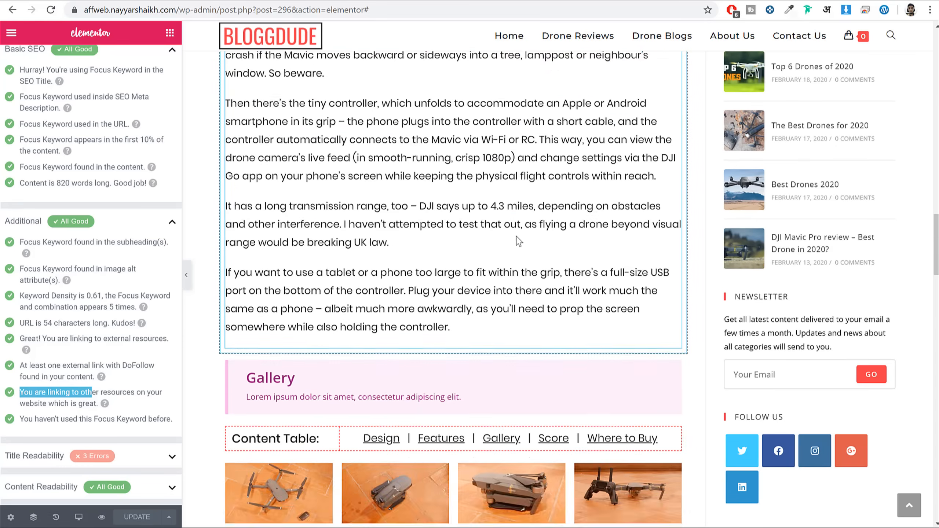
scroll(457, 317, up, 10)
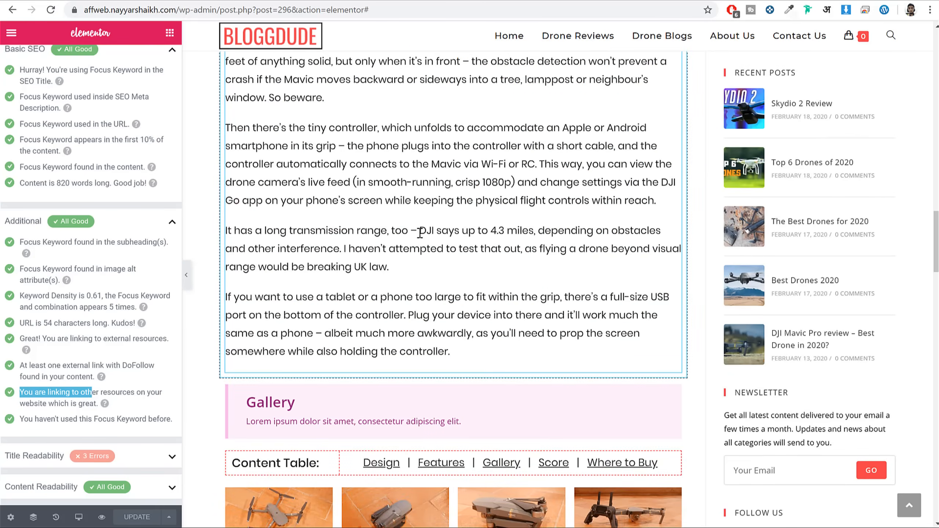
drag(269, 231, 434, 231)
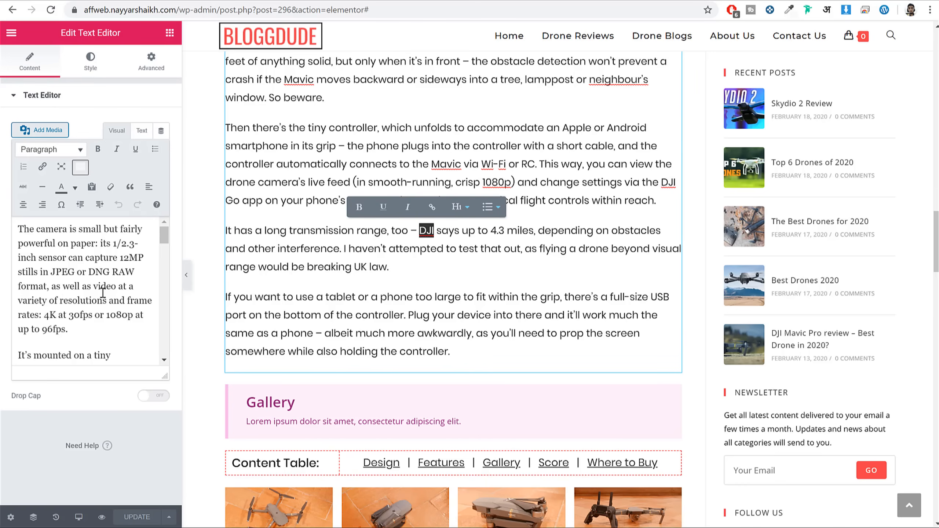
scroll(105, 296, down, 5)
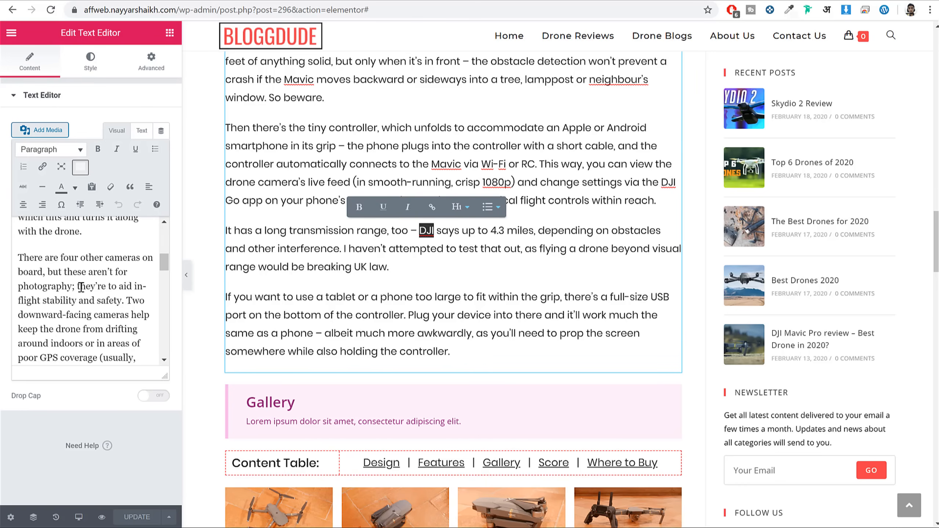
drag(20, 258, 44, 271)
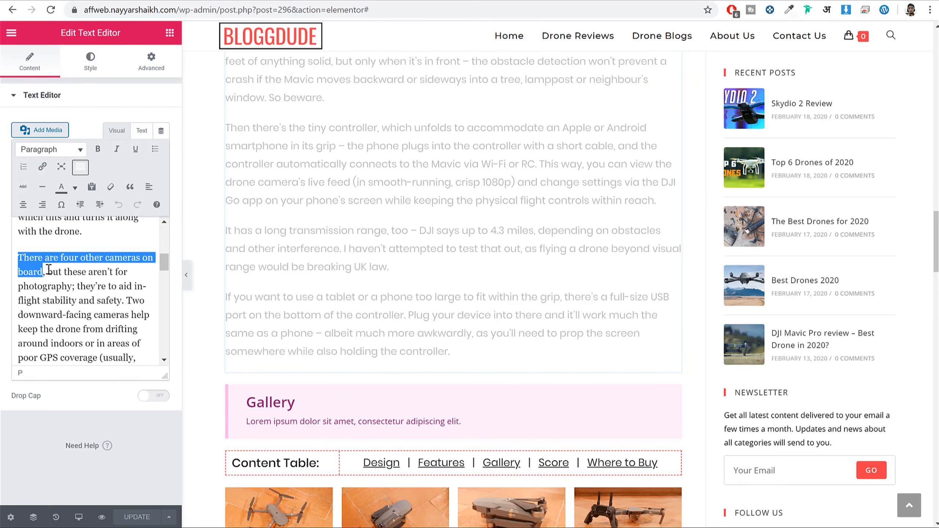
click(42, 167)
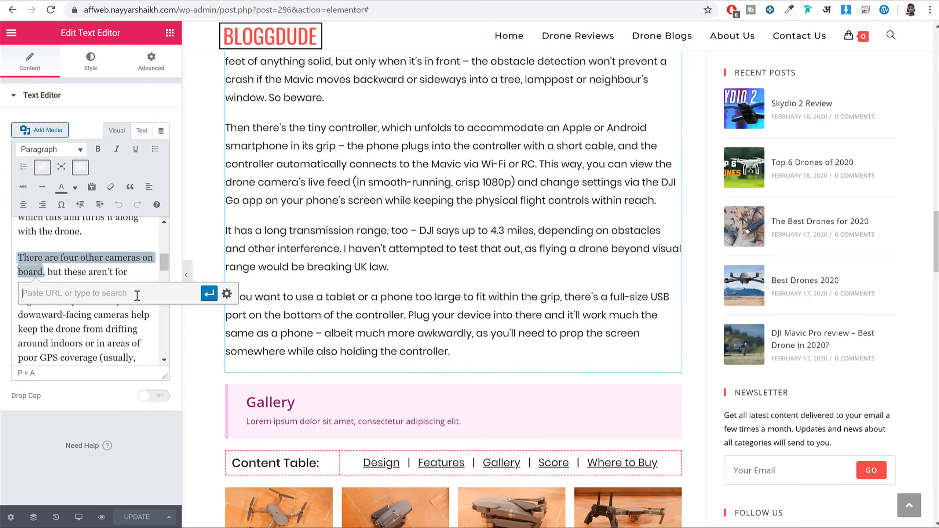
click(211, 298)
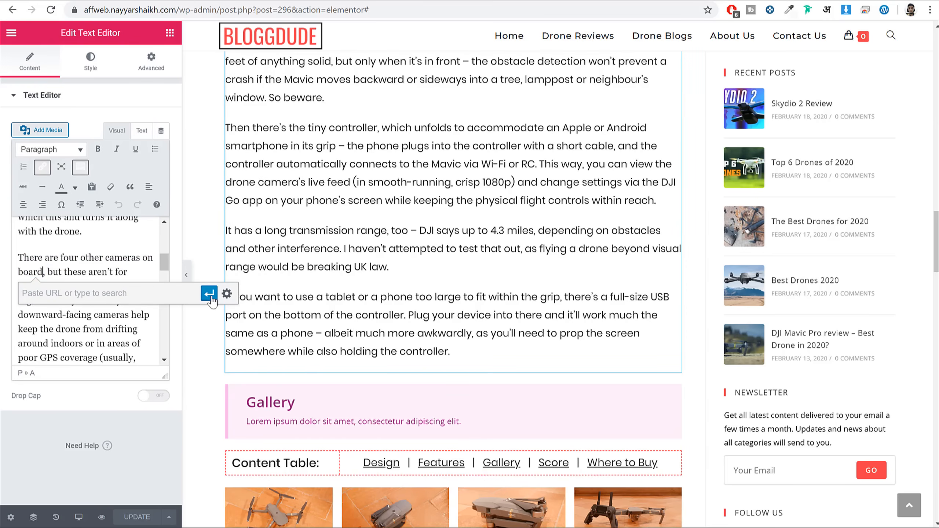
Return to the post's SEO checks and read the Additional check about previous use of the focus keyword.
click(171, 41)
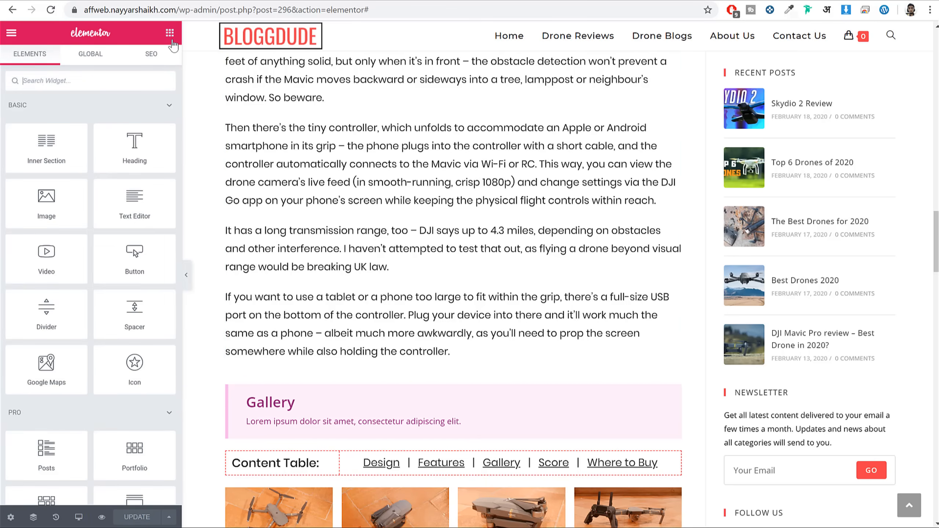
click(167, 61)
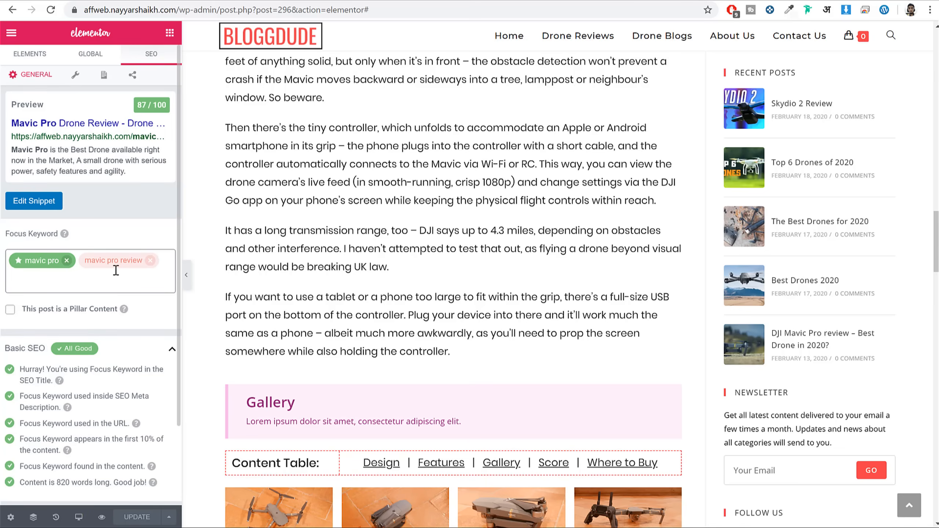
scroll(155, 292, down, 2)
click(141, 425)
scroll(139, 407, down, 4)
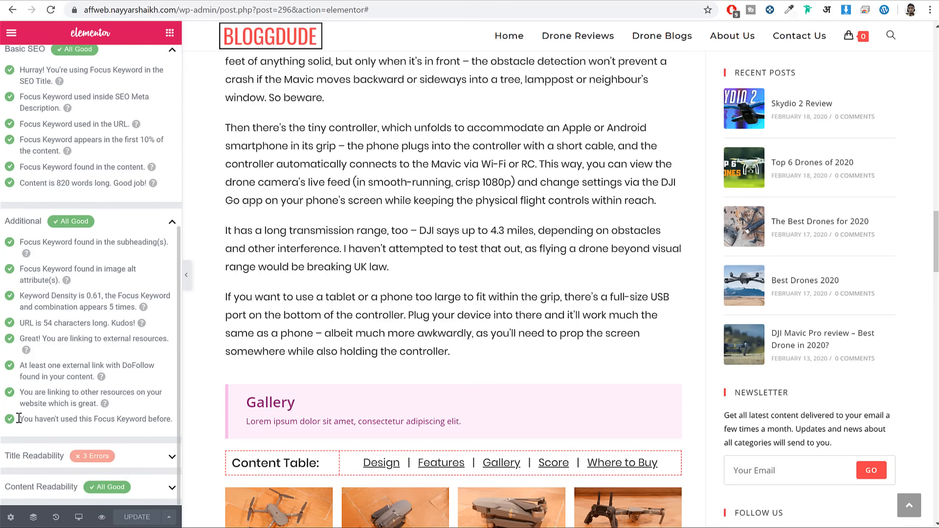
drag(18, 419, 171, 422)
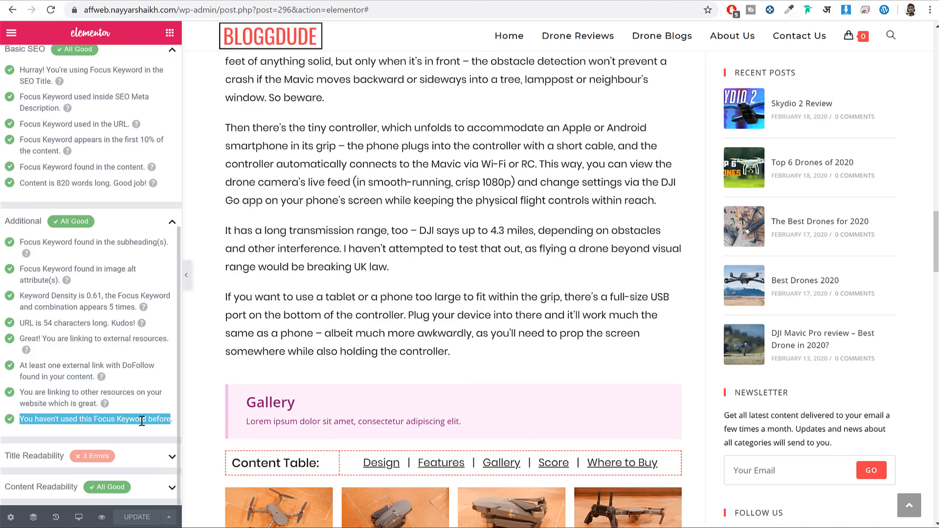
Read the Title Readability check about the focus keyword starting the SEO title, and compare it with the post's heading.
click(117, 456)
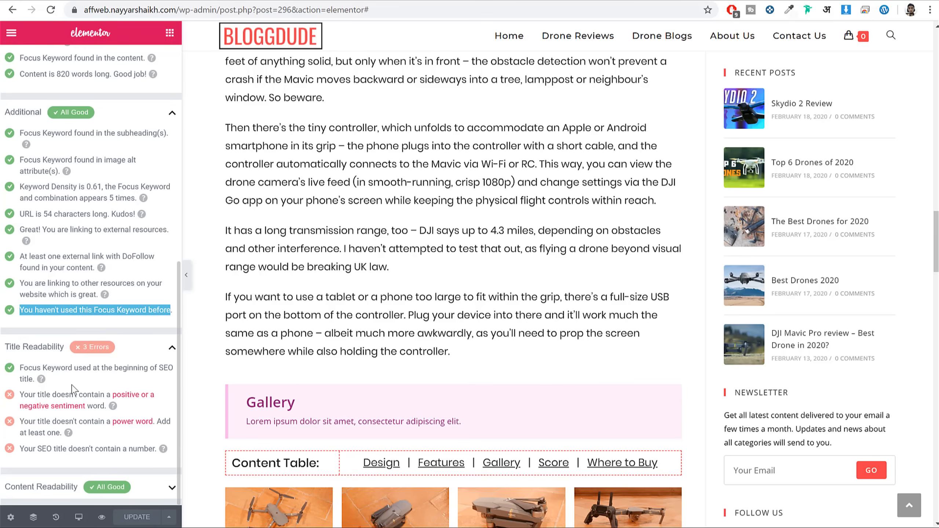
drag(20, 369, 122, 379)
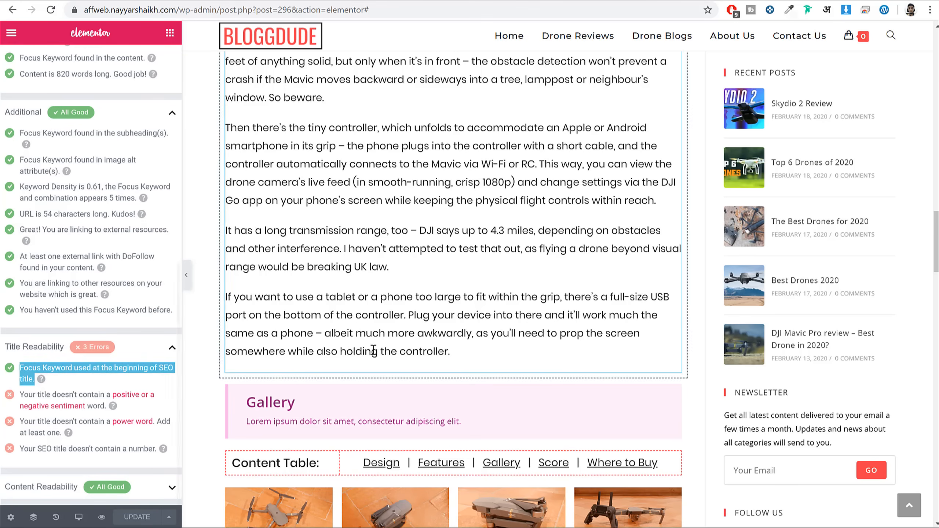
scroll(374, 354, up, 15)
scroll(374, 355, down, 6)
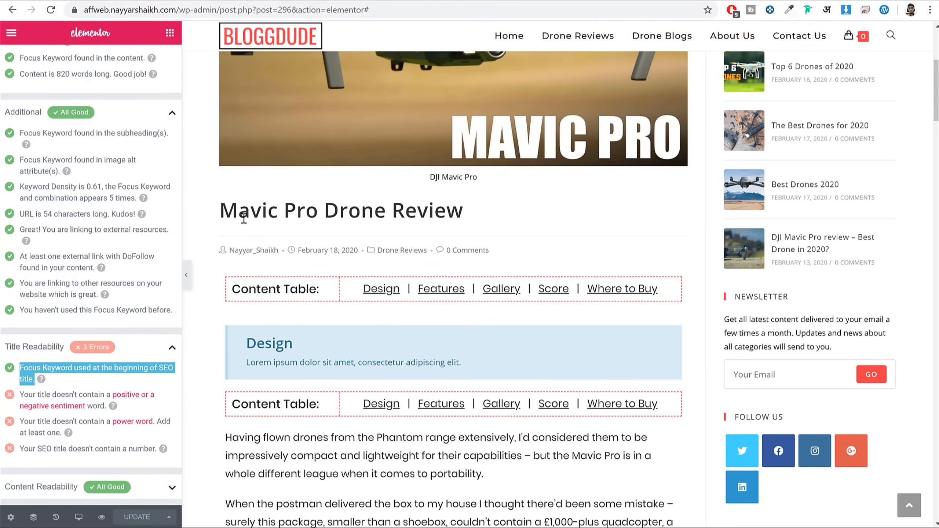
drag(221, 210, 469, 221)
click(469, 221)
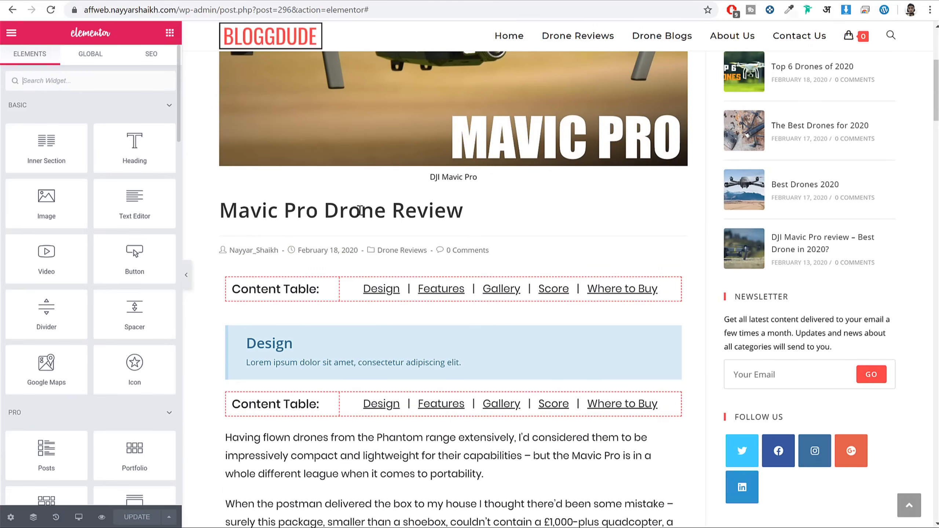
drag(219, 211, 320, 213)
click(320, 213)
click(155, 62)
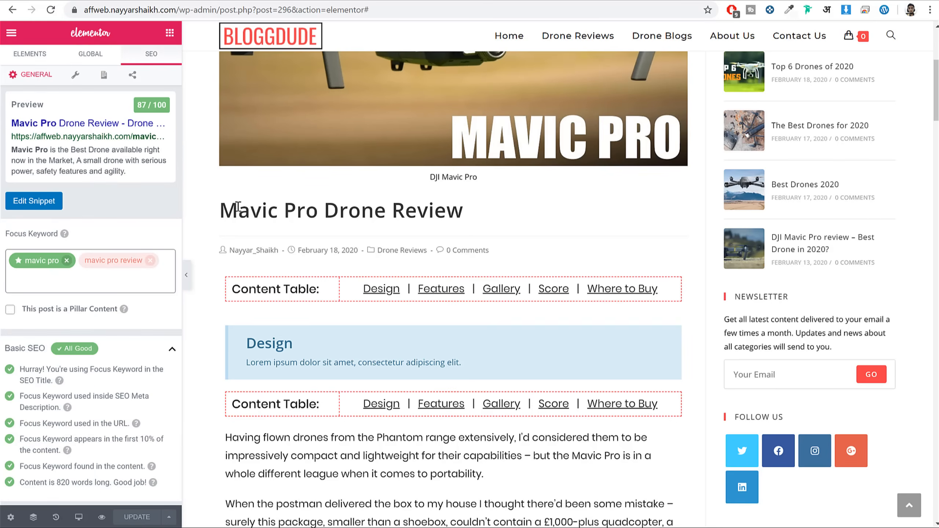
drag(222, 210, 320, 213)
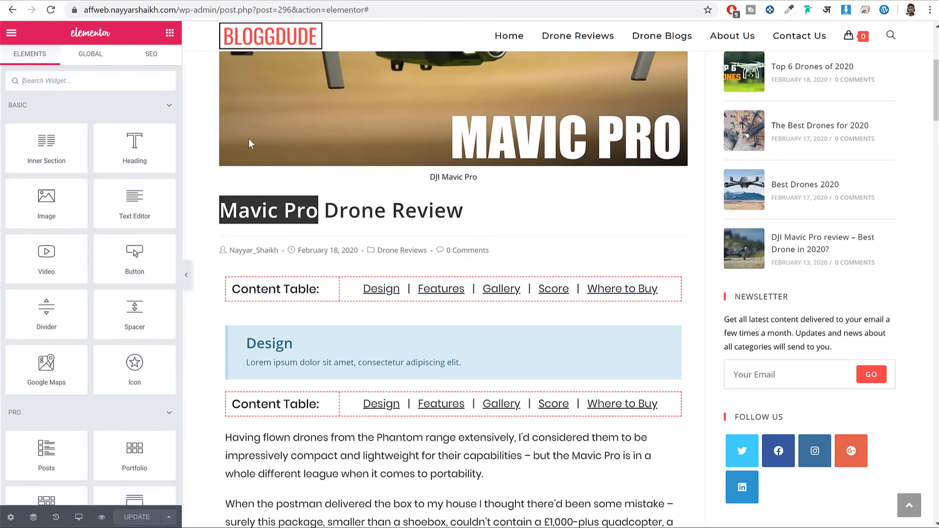
Read the Title Readability check about a positive or negative sentiment word, and examine the heading's wording against it.
click(166, 55)
scroll(163, 346, down, 4)
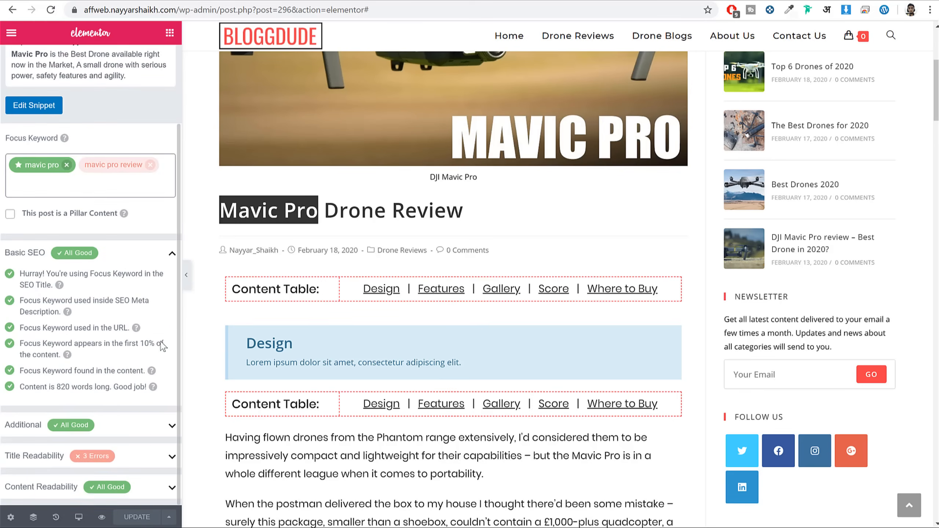
click(95, 464)
scroll(110, 444, down, 3)
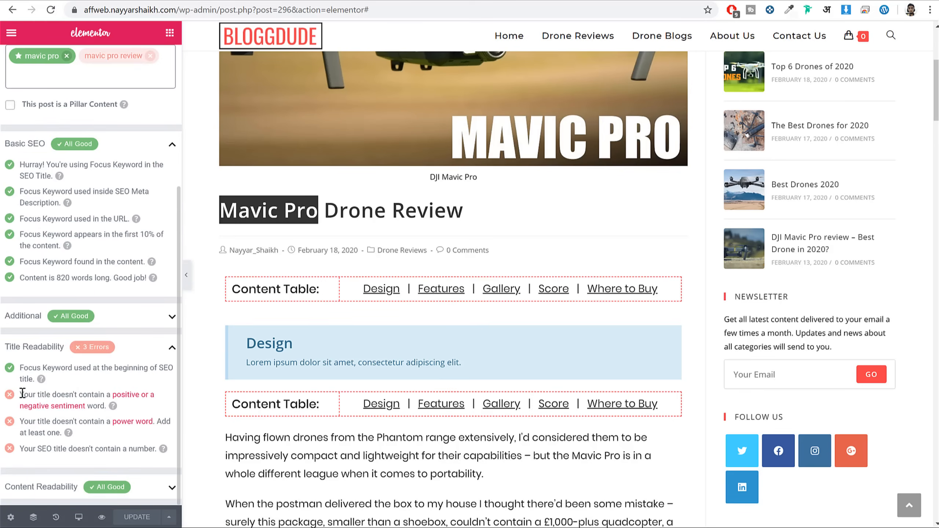
drag(23, 393, 101, 393)
click(101, 394)
click(371, 210)
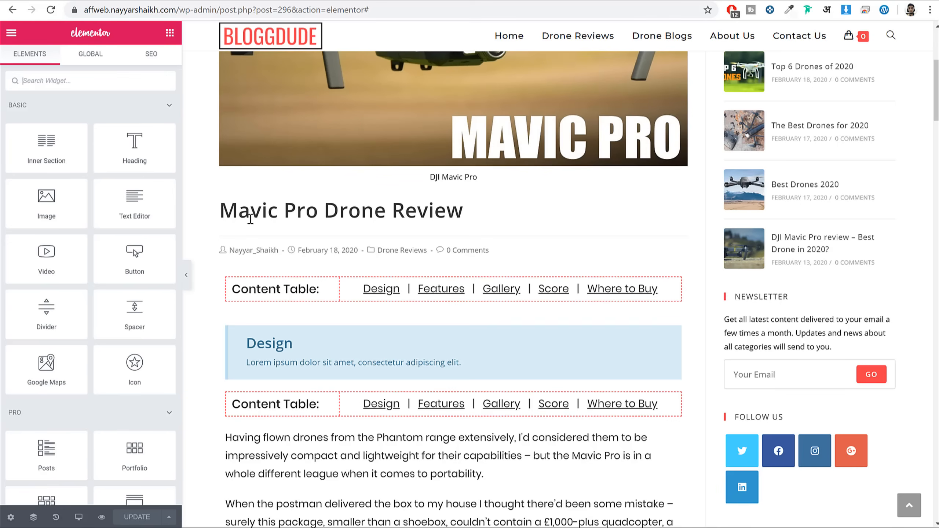
drag(223, 208, 486, 212)
click(477, 214)
click(151, 53)
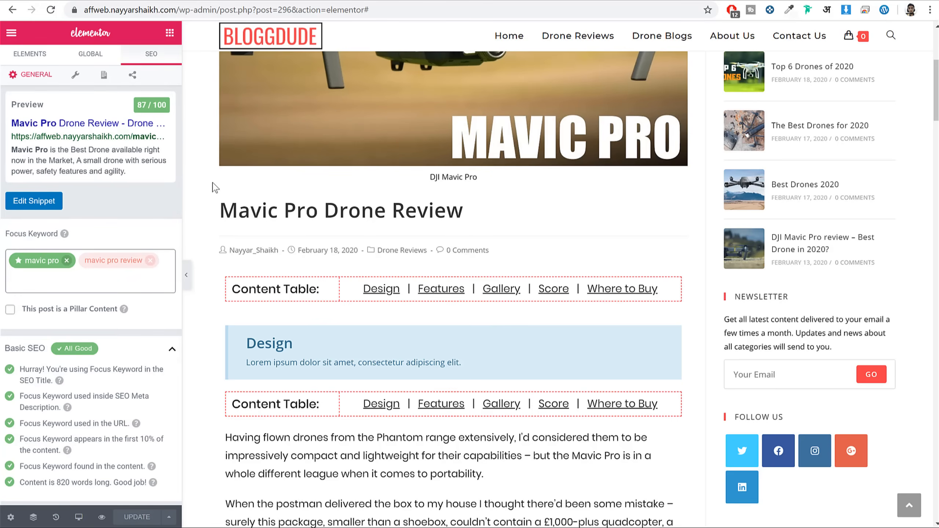
Change the post's title to "Is Mavic Pro the Best Drone?" and update the post.
click(11, 517)
click(15, 138)
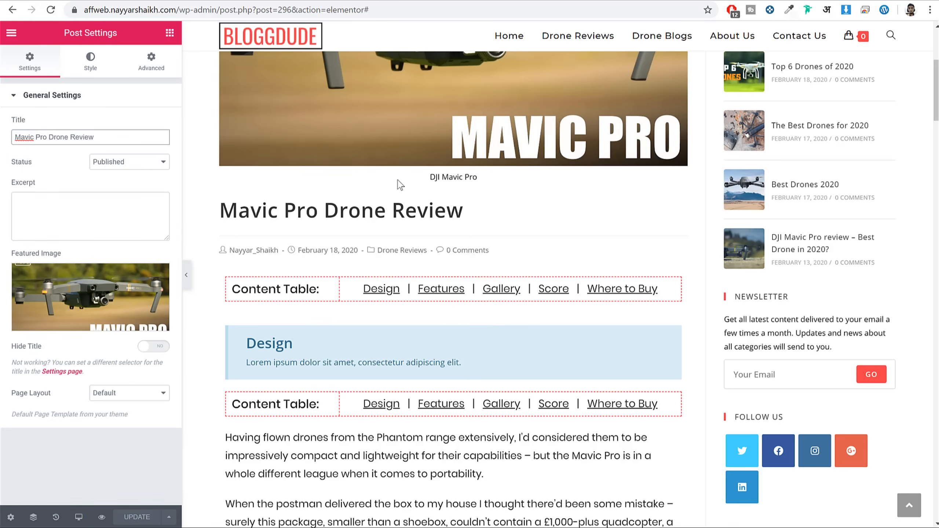
text(Is)
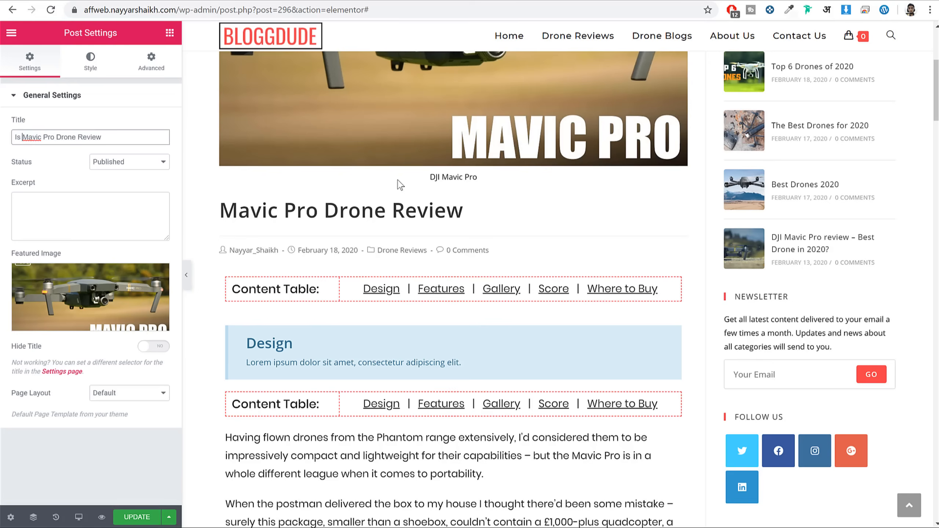
key(Right)
key(Right)
key(Right)
text(the Best)
key(BackSpace)
key(BackSpace)
key(BackSpace)
key(BackSpace)
key(BackSpace)
key(BackSpace)
key(BackSpace)
text(?)
click(134, 518)
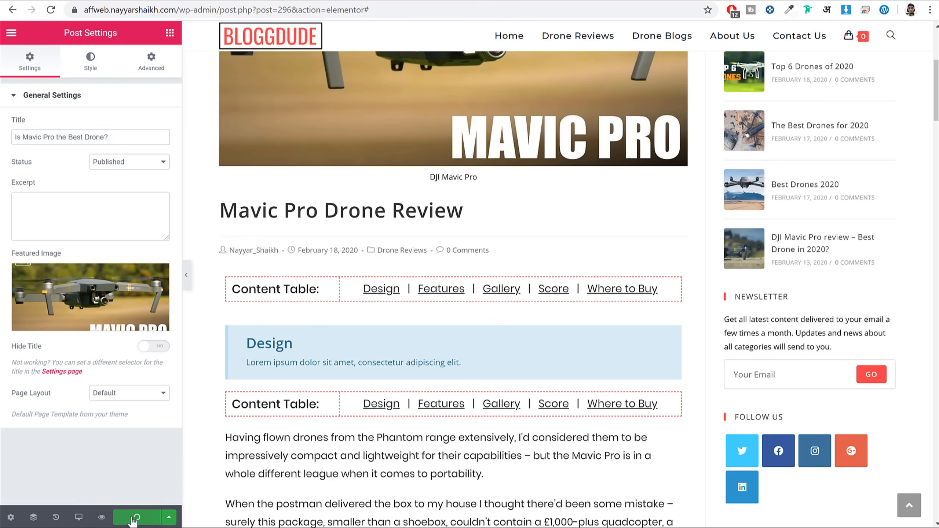
Recheck the Title Readability results for the new title, reading the sentiment check and looking at the heading.
click(170, 33)
scroll(145, 69, down, 10)
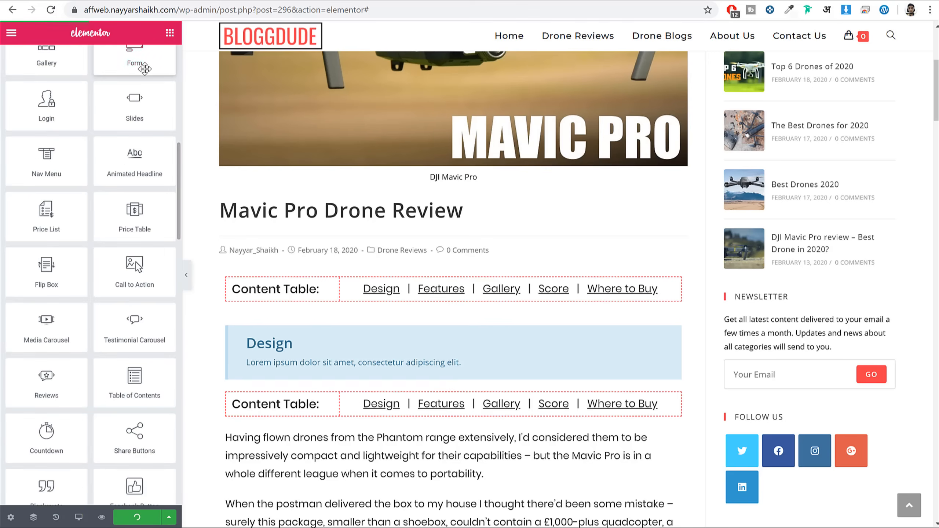
scroll(144, 68, up, 10)
click(151, 56)
scroll(109, 240, down, 5)
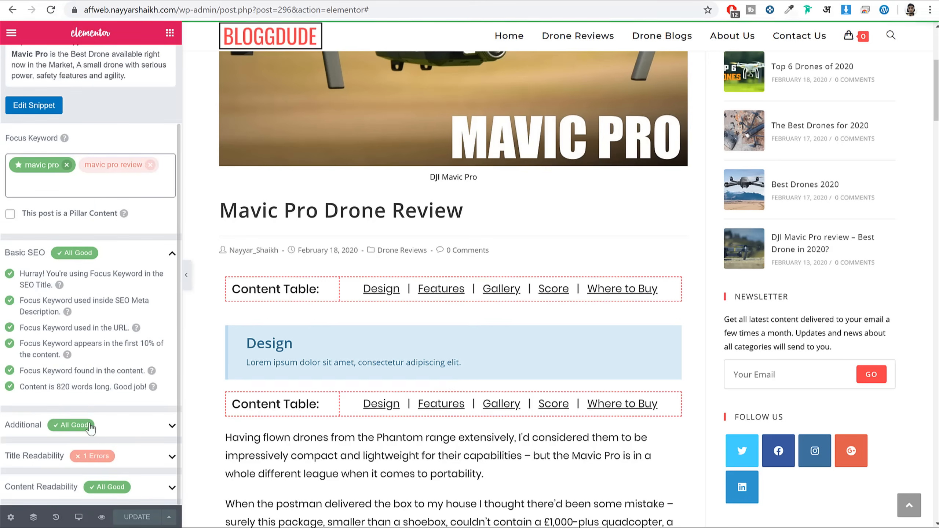
click(111, 455)
scroll(111, 440, down, 3)
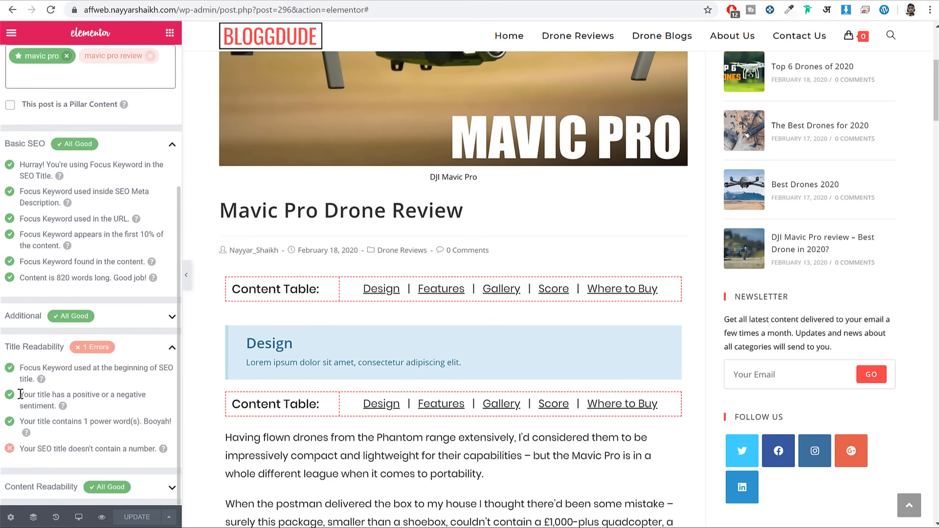
drag(21, 394, 52, 406)
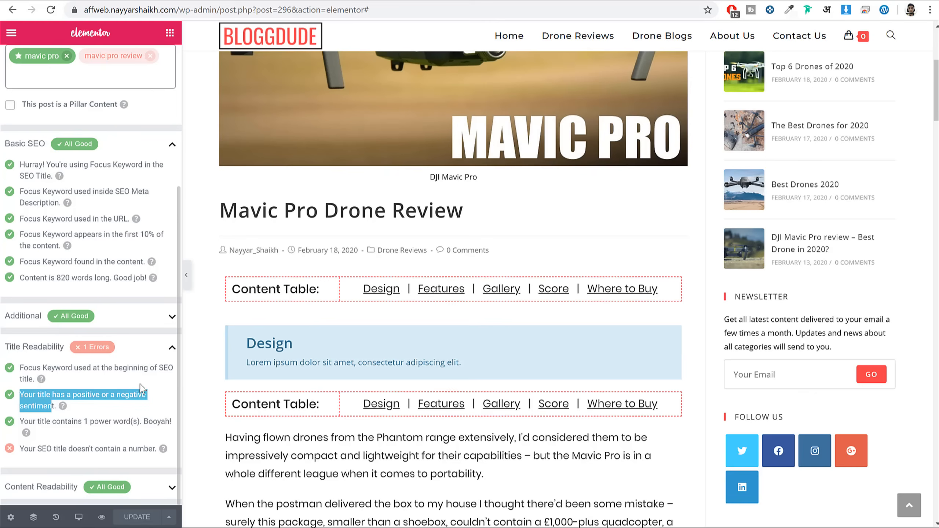
drag(219, 211, 447, 209)
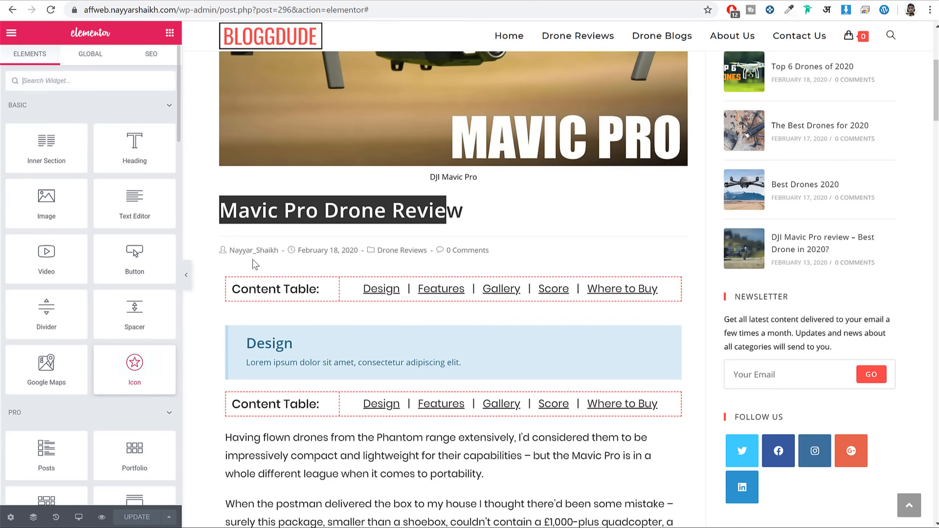
Read the Title Readability check about power words and show its help explanation.
click(152, 53)
scroll(74, 443, down, 3)
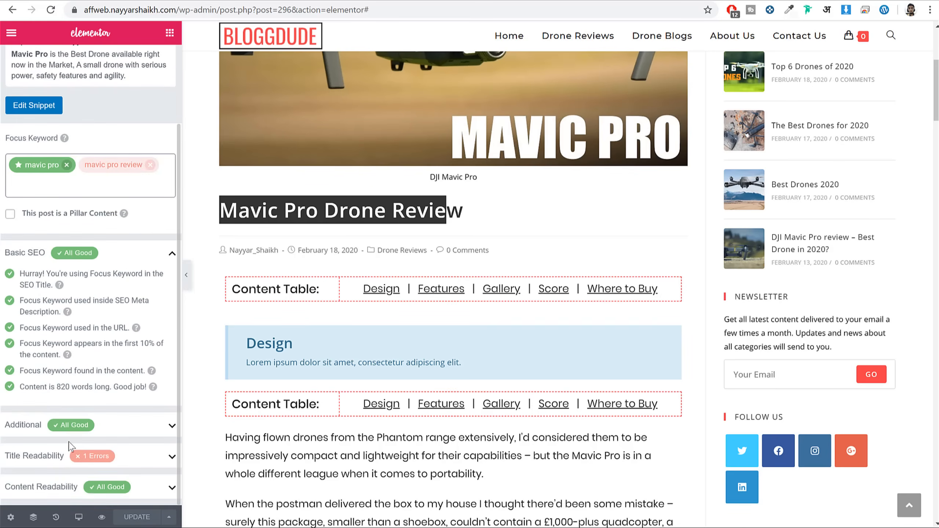
click(95, 459)
scroll(111, 437, down, 3)
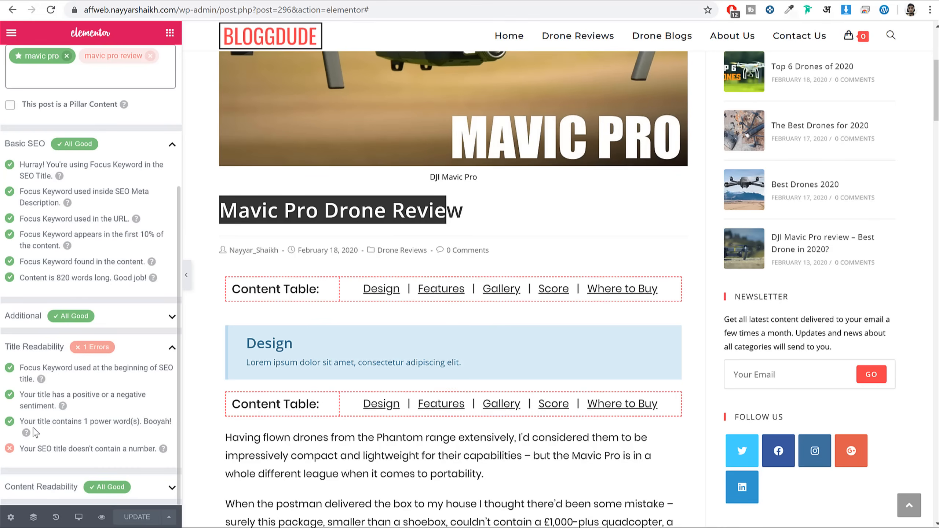
drag(29, 422, 126, 422)
click(126, 422)
click(27, 433)
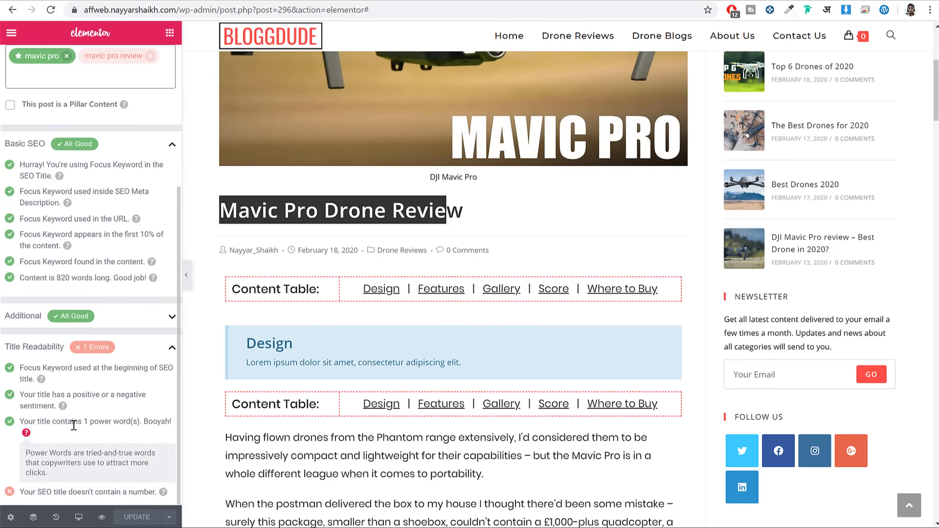
Skim the Rank Math article on power words down to its list of power words.
scroll(74, 426, down, 1)
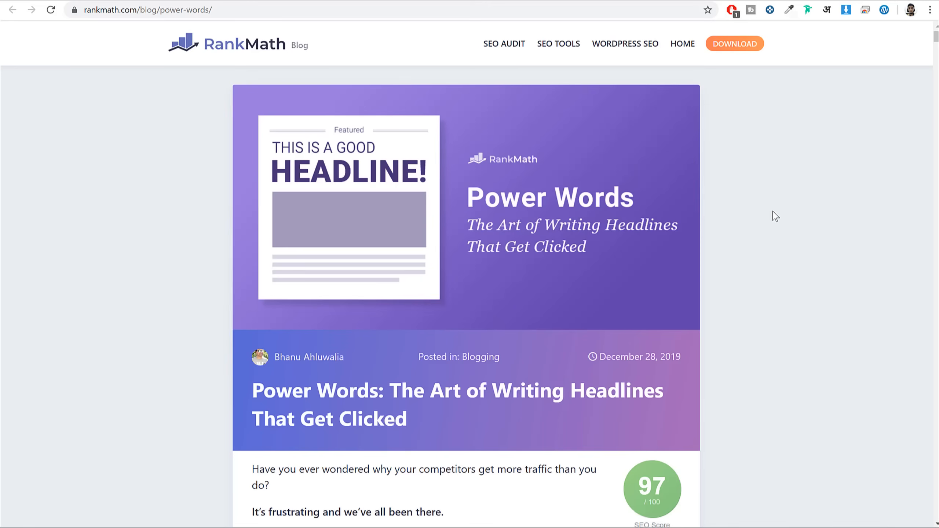
scroll(773, 214, down, 10)
scroll(773, 218, down, 15)
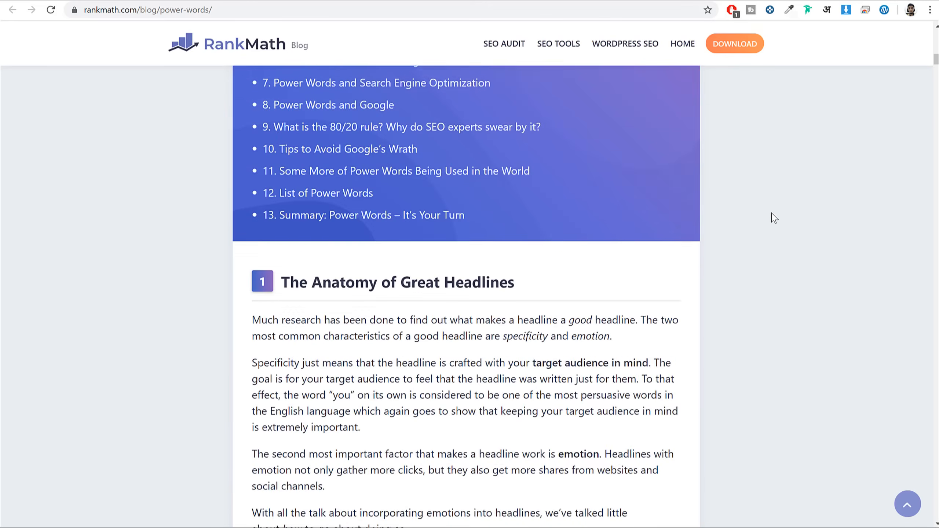
scroll(774, 218, down, 15)
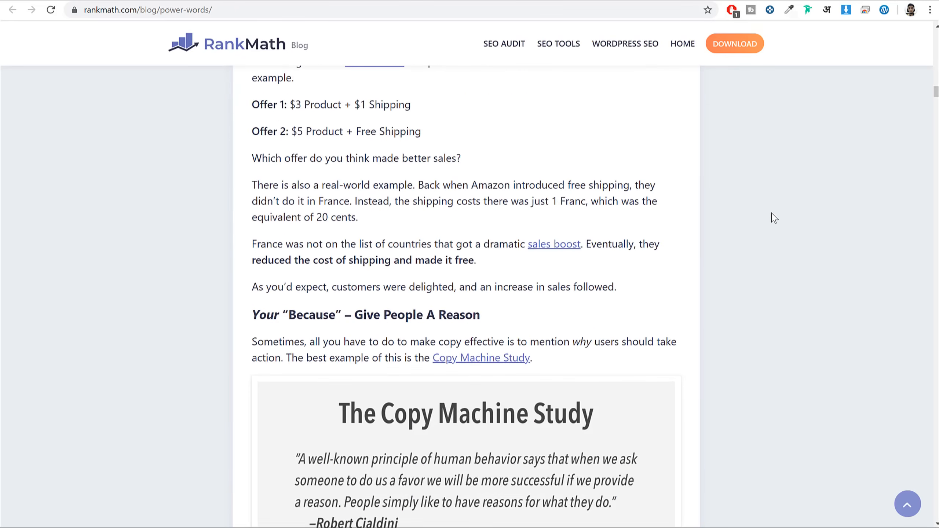
scroll(774, 218, down, 15)
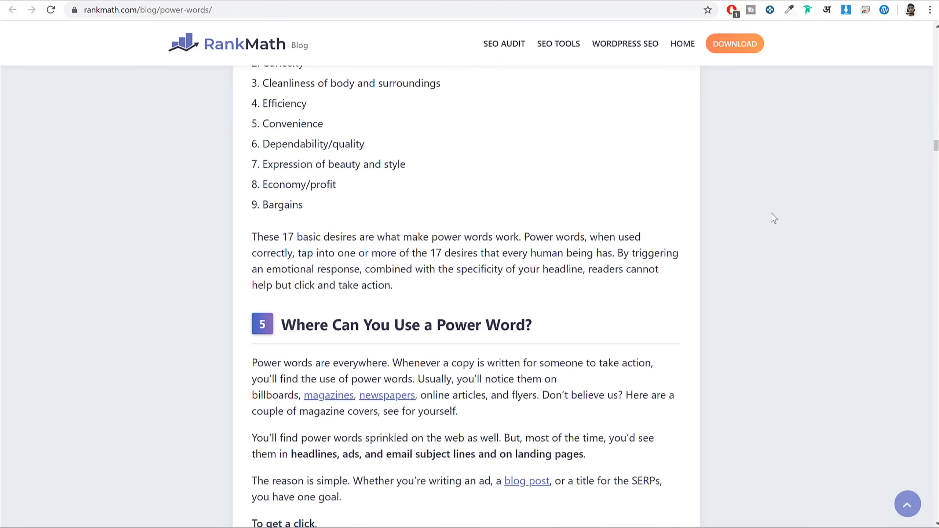
scroll(734, 217, up, 5)
scroll(733, 215, down, 20)
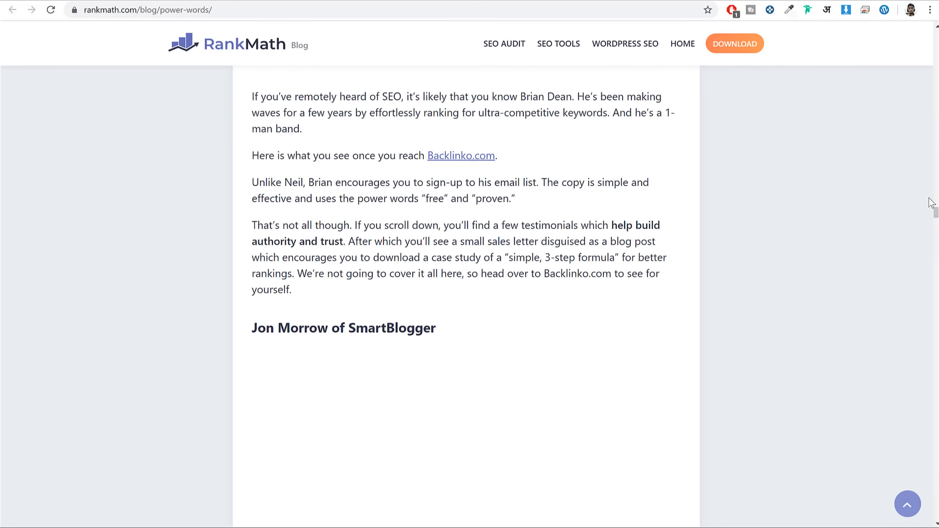
drag(936, 213, 935, 222)
scroll(936, 231, down, 4)
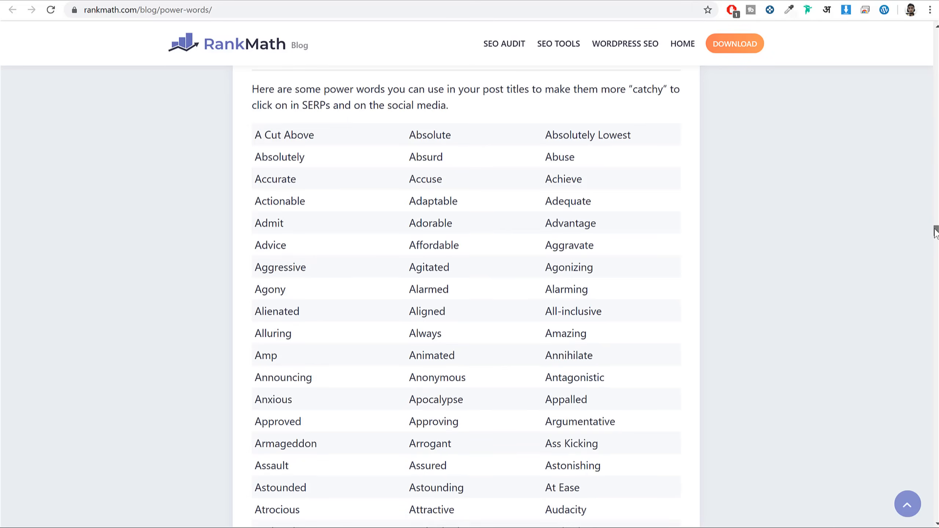
Examine the article's List of Power words section and browse its alphabetical entries for words suited to a title.
scroll(936, 231, up, 3)
drag(284, 197, 416, 180)
scroll(460, 219, up, 15)
scroll(470, 246, up, 20)
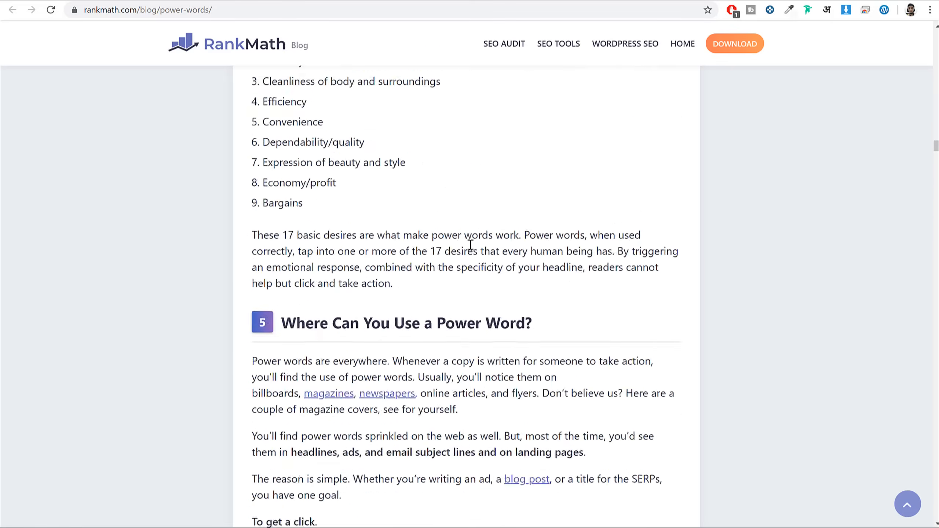
scroll(471, 253, down, 20)
scroll(468, 252, down, 20)
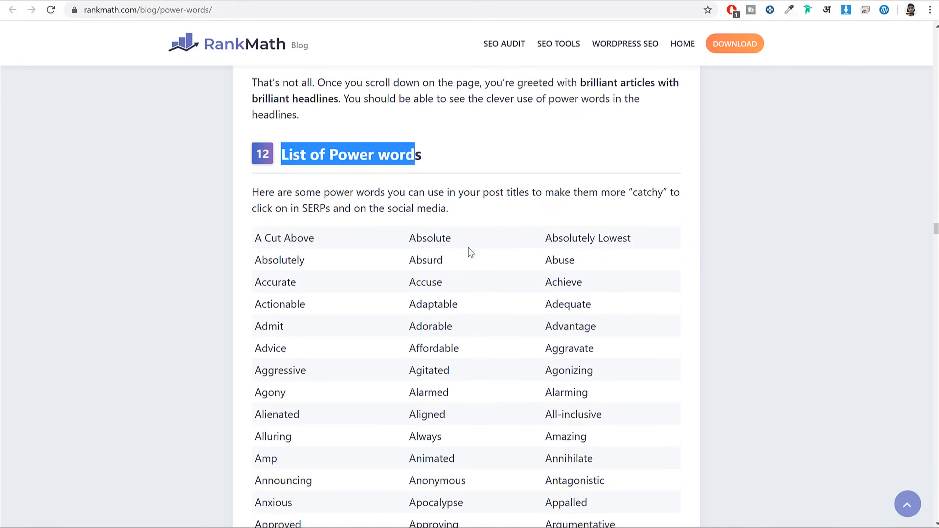
drag(262, 279, 348, 345)
click(347, 345)
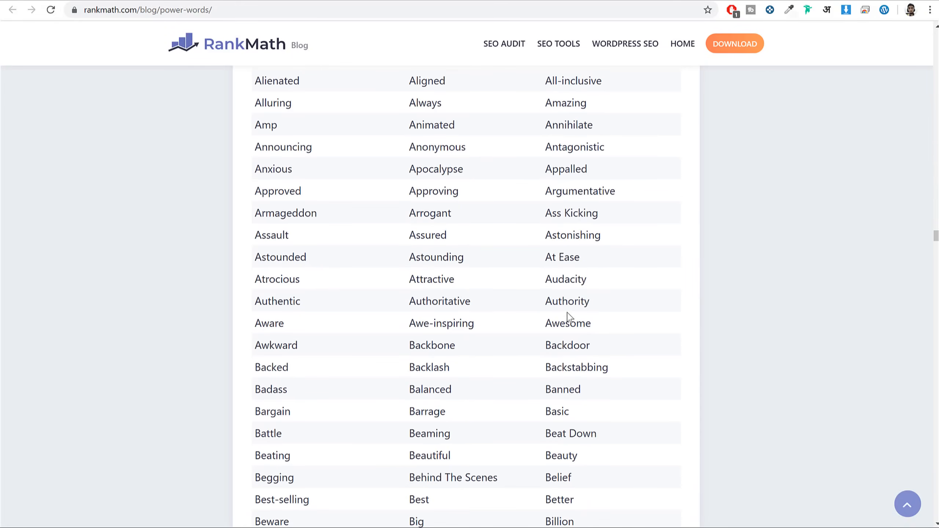
scroll(644, 310, down, 15)
scroll(645, 310, down, 20)
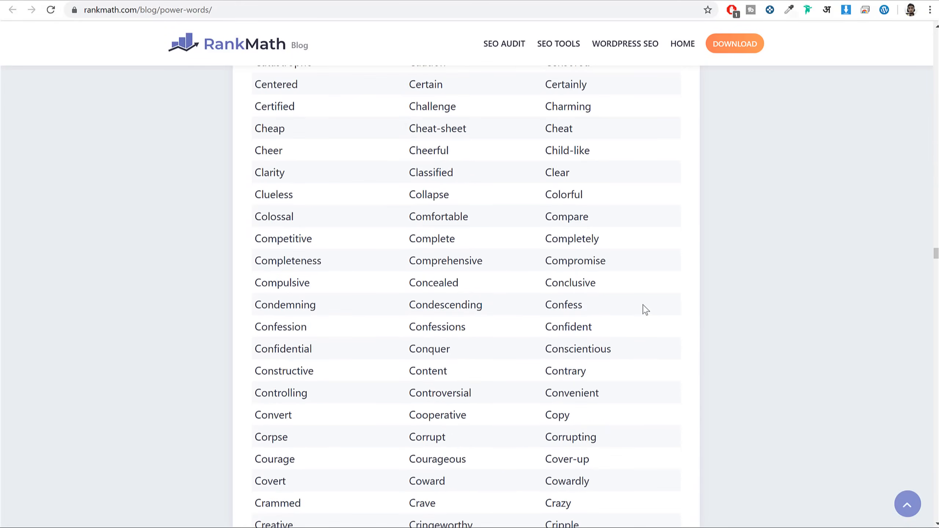
scroll(643, 304, down, 13)
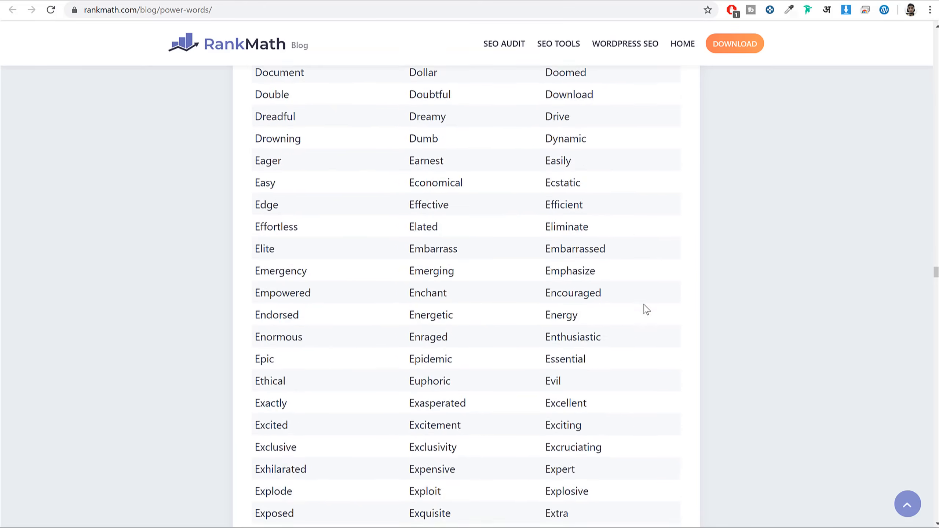
scroll(656, 328, down, 12)
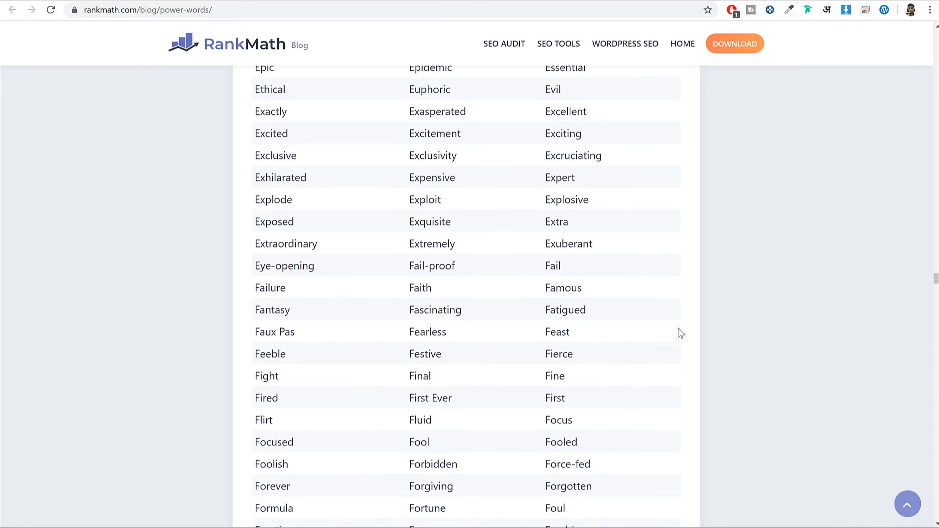
scroll(682, 333, down, 12)
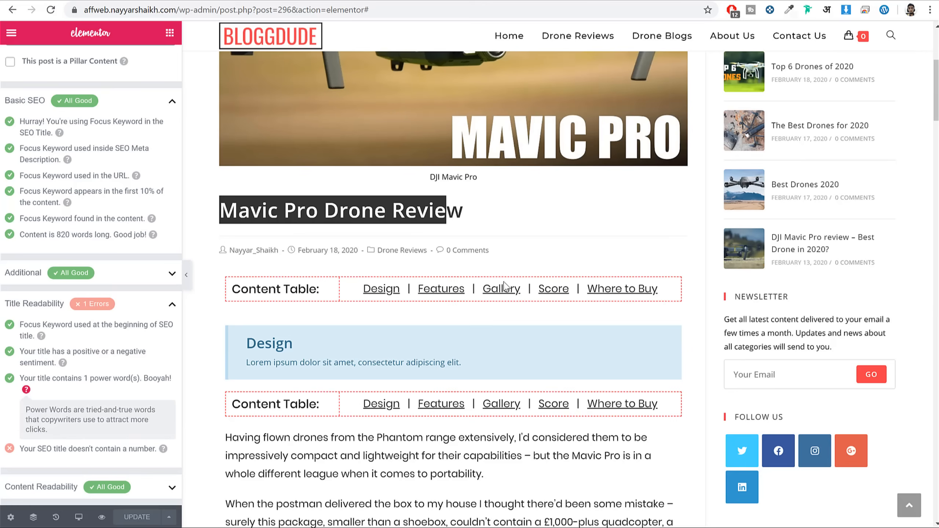
Change the post's title to "Is Mavic Pro the Best Drone in 2020?" and update the post.
drag(45, 448, 151, 454)
click(150, 459)
scroll(128, 208, up, 5)
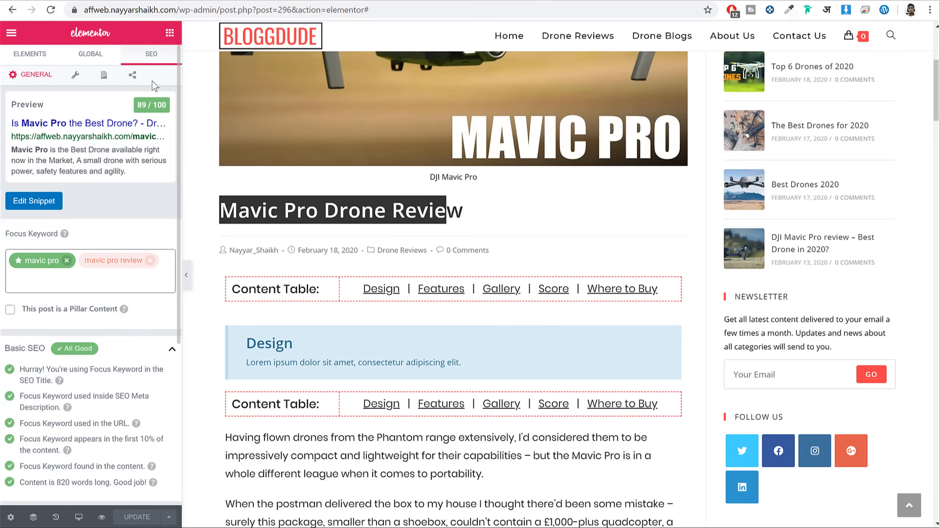
click(31, 54)
click(10, 517)
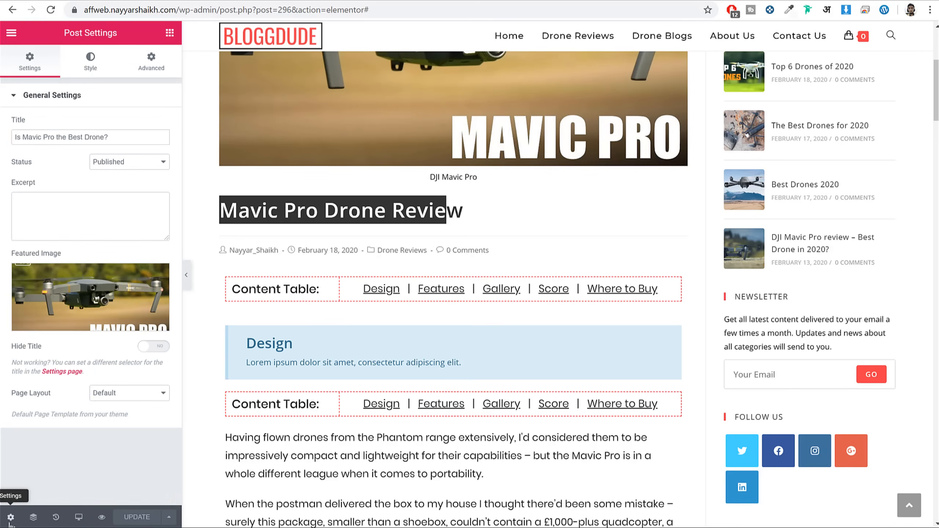
click(104, 137)
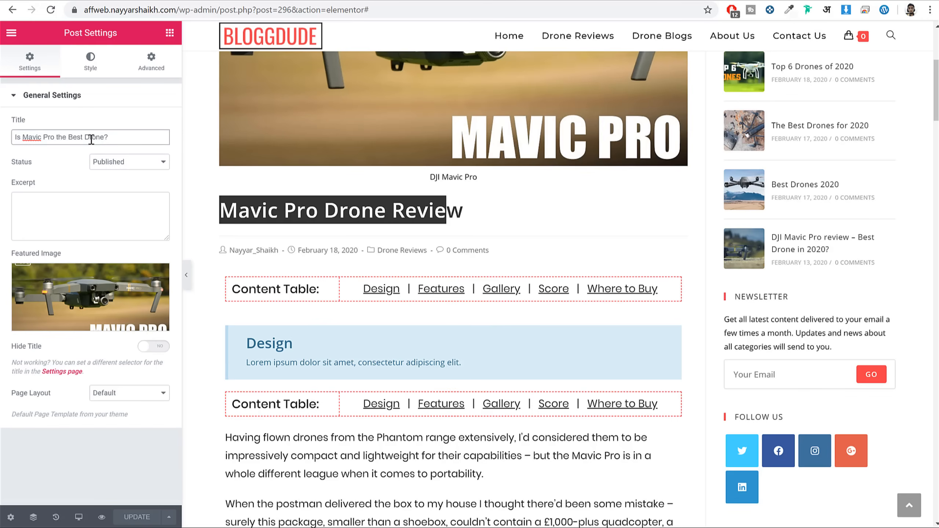
text(in )
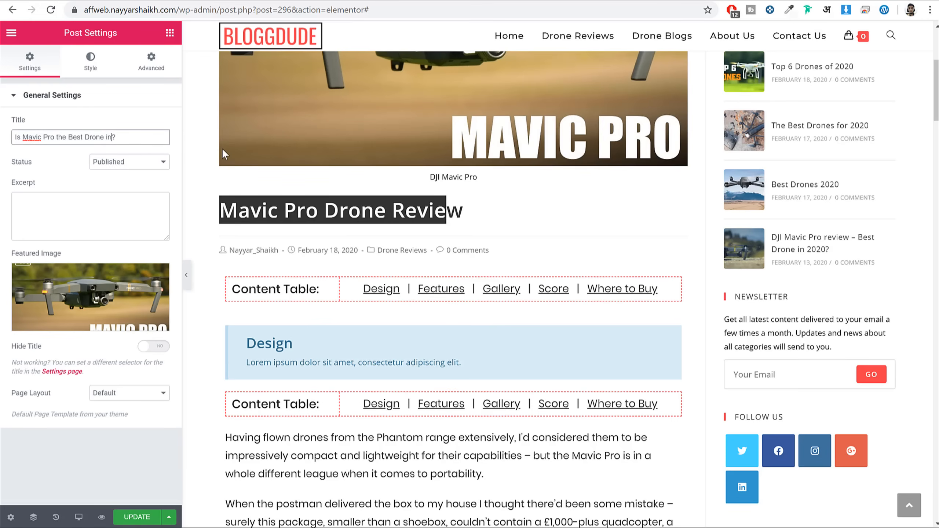
text(2020)
click(122, 517)
Recheck the Title Readability results in the SEO checks for the title containing a number.
click(171, 37)
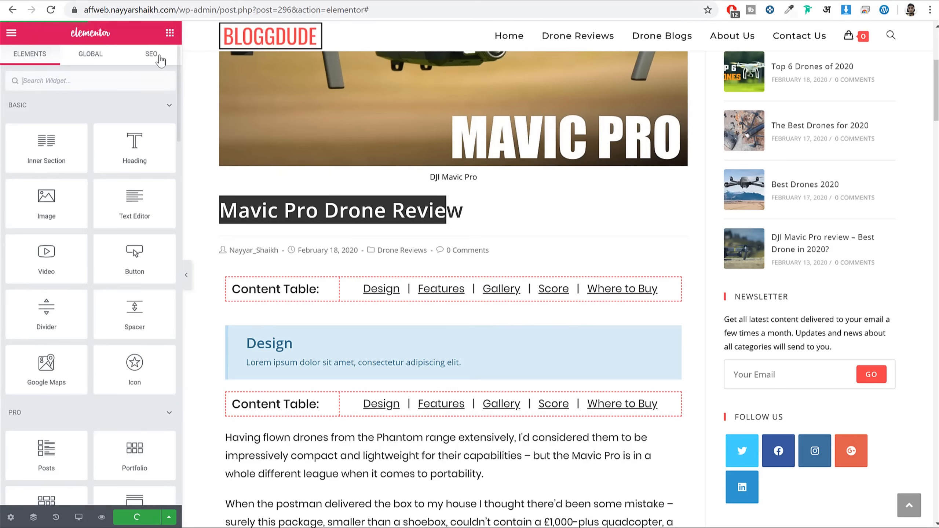
click(158, 57)
scroll(99, 371, down, 2)
click(97, 459)
scroll(125, 414, down, 3)
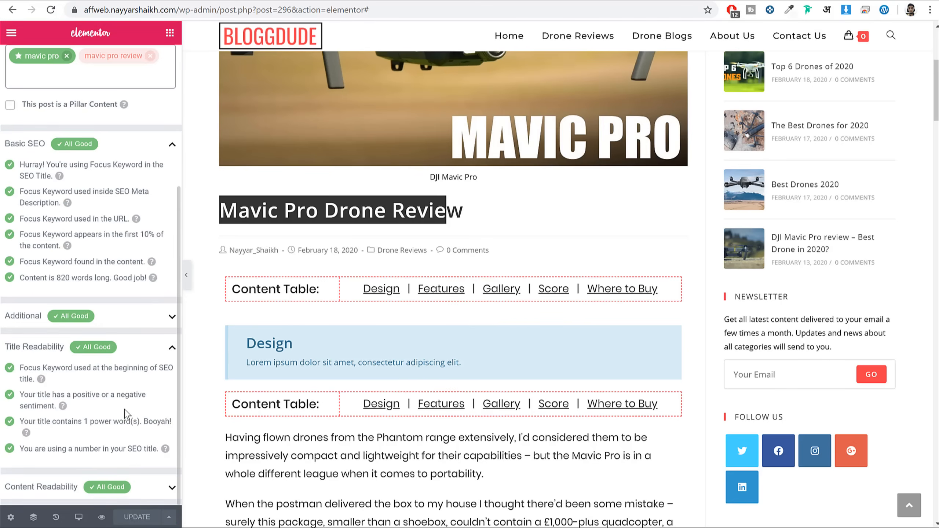
Expand the Content Readability checks and read the one about using a Table of Contents plugin.
click(115, 483)
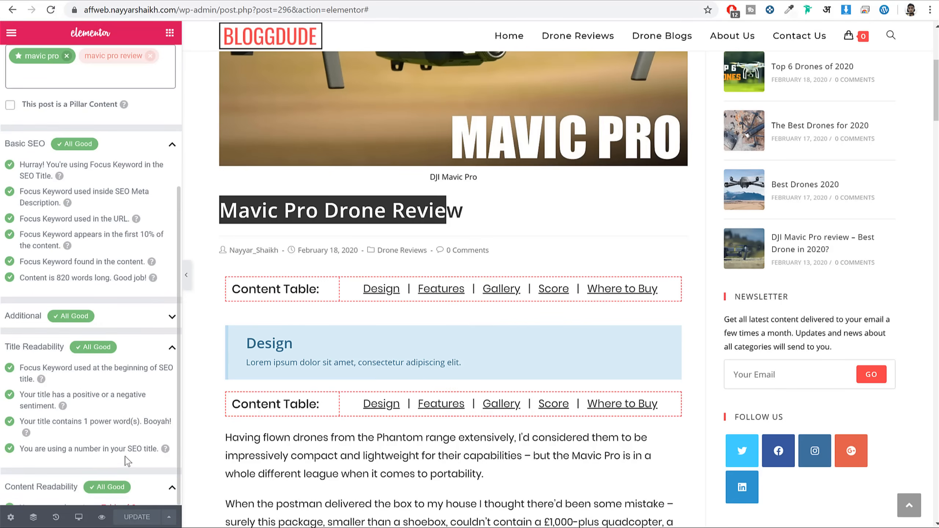
scroll(125, 463, down, 2)
drag(25, 428, 79, 429)
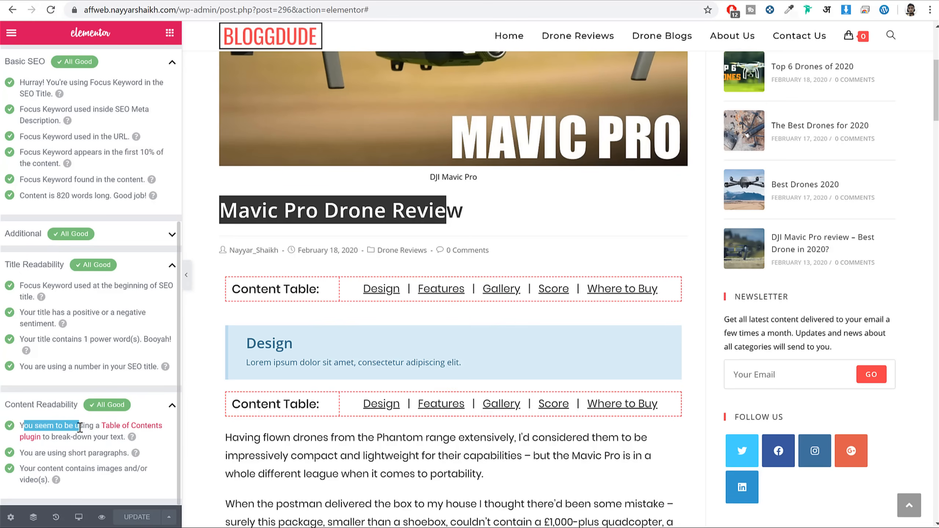
click(53, 436)
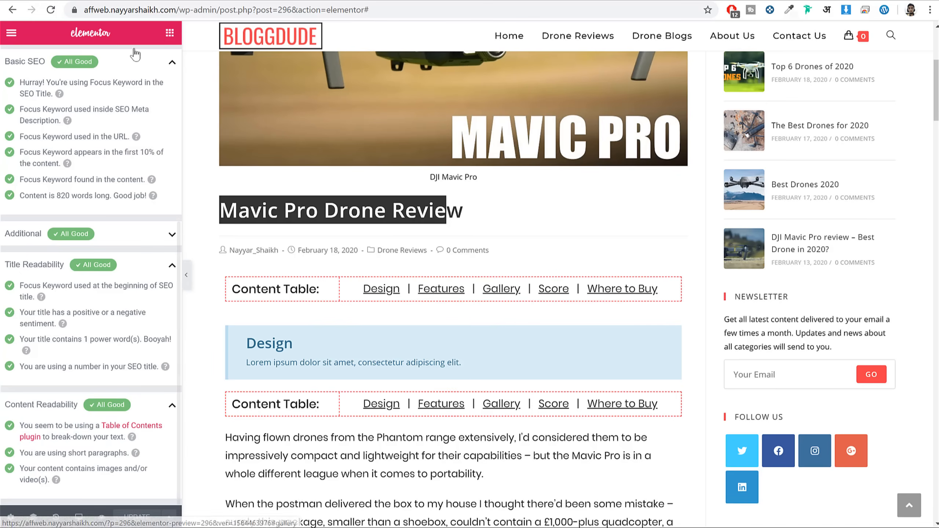
Add the Pro Table of Contents widget to the post directly below the blue Design box.
click(170, 33)
scroll(98, 225, down, 8)
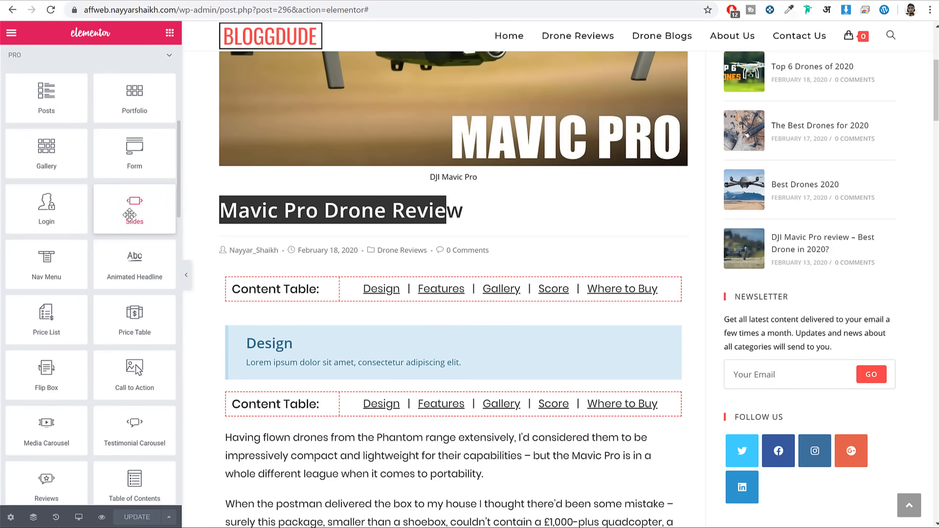
scroll(133, 246, down, 3)
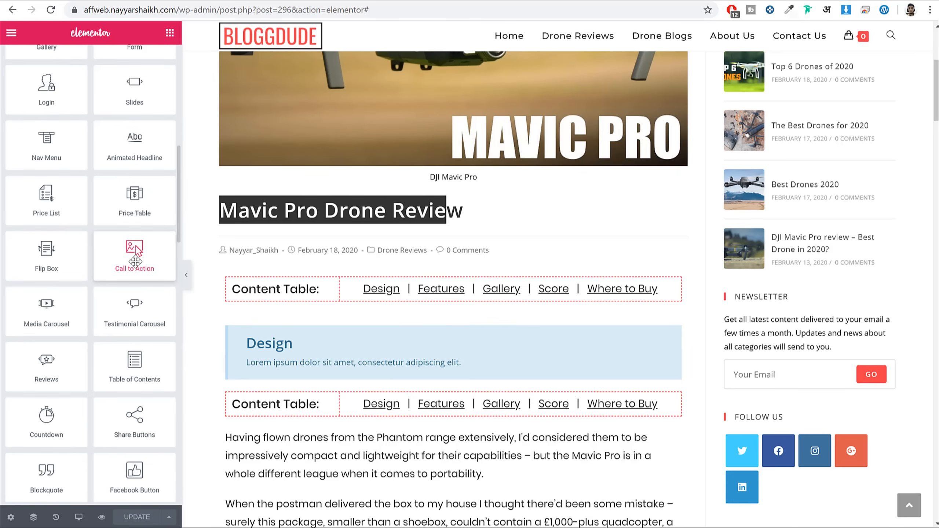
scroll(135, 261, up, 6)
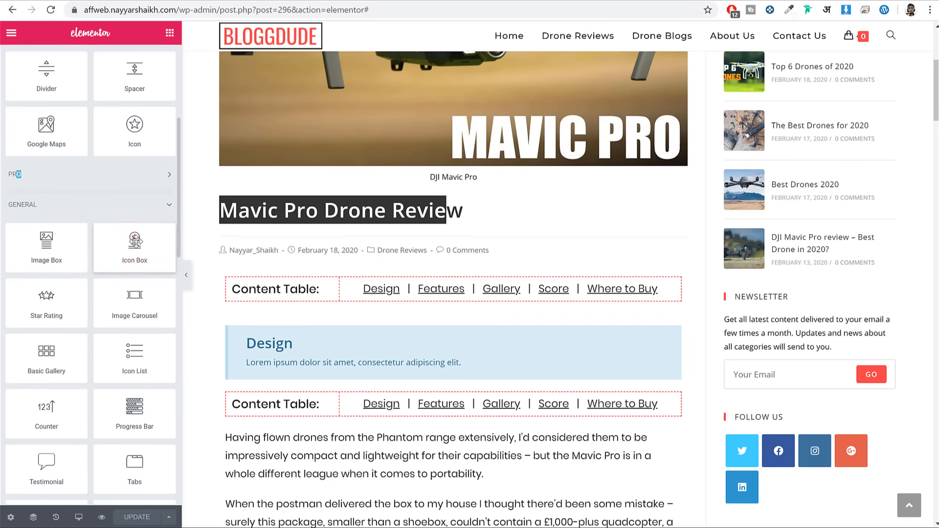
scroll(147, 259, down, 3)
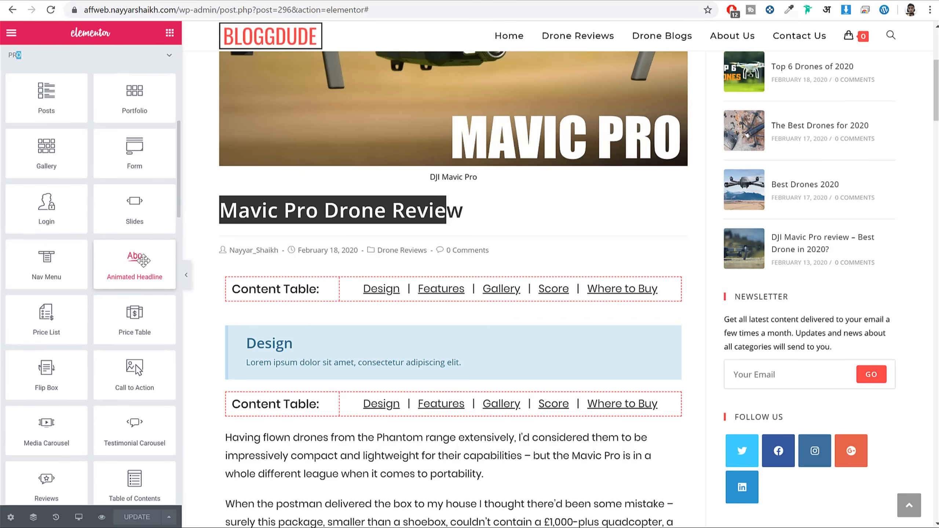
scroll(140, 261, down, 10)
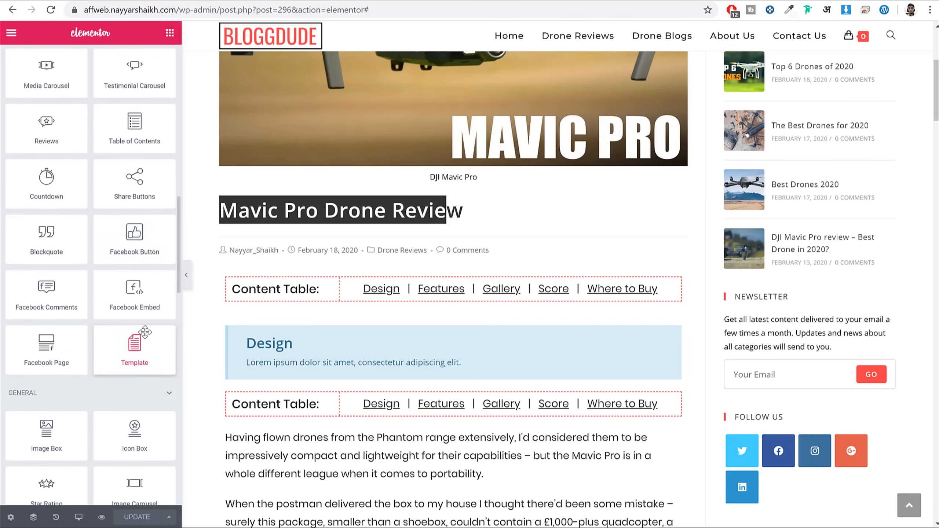
scroll(143, 344, up, 7)
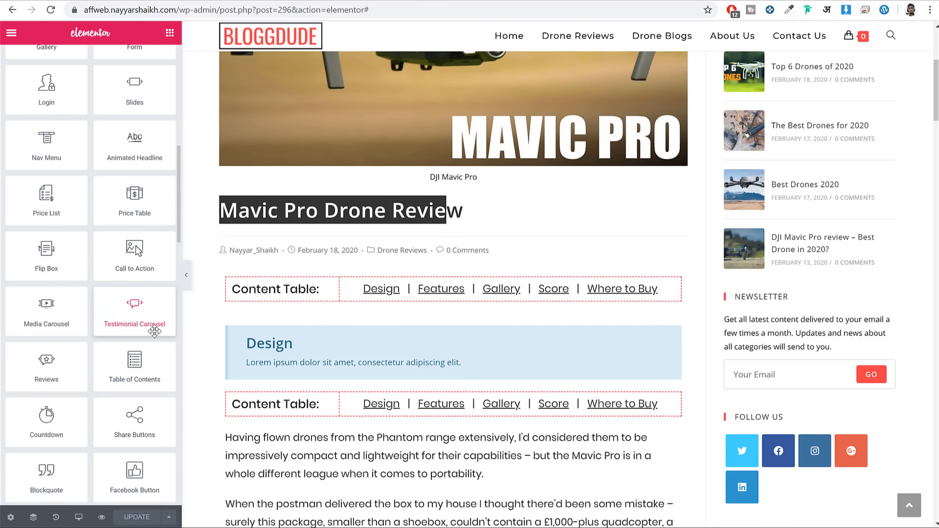
drag(142, 371, 362, 382)
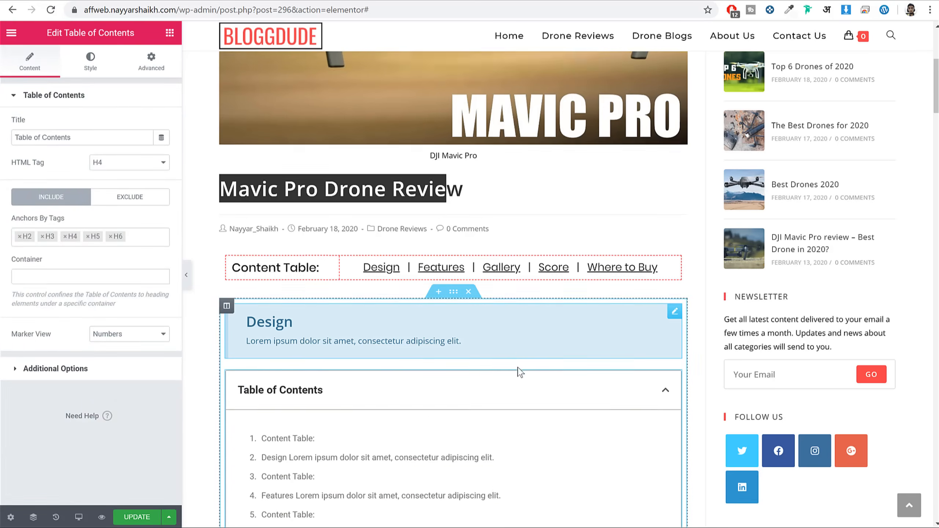
Look through the entries generated in the new Table of Contents widget.
scroll(430, 348, down, 5)
scroll(325, 241, down, 7)
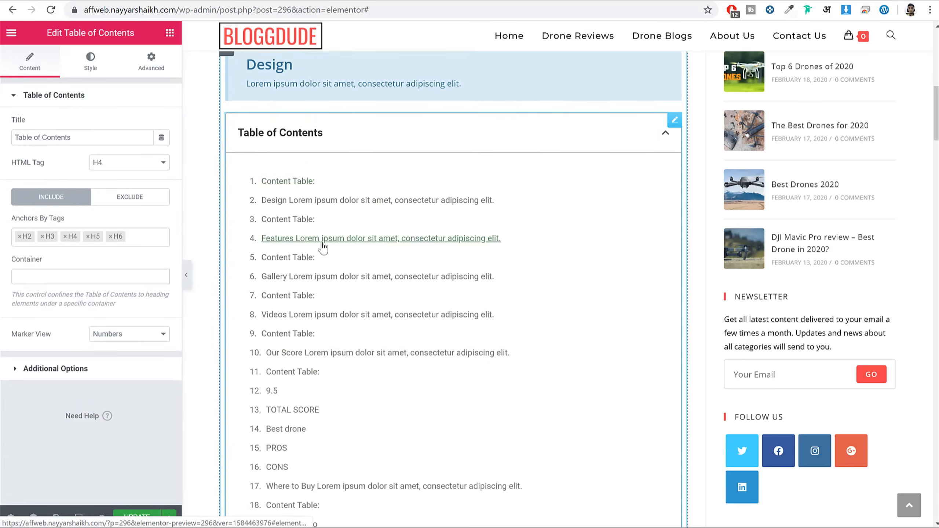
scroll(340, 270, up, 7)
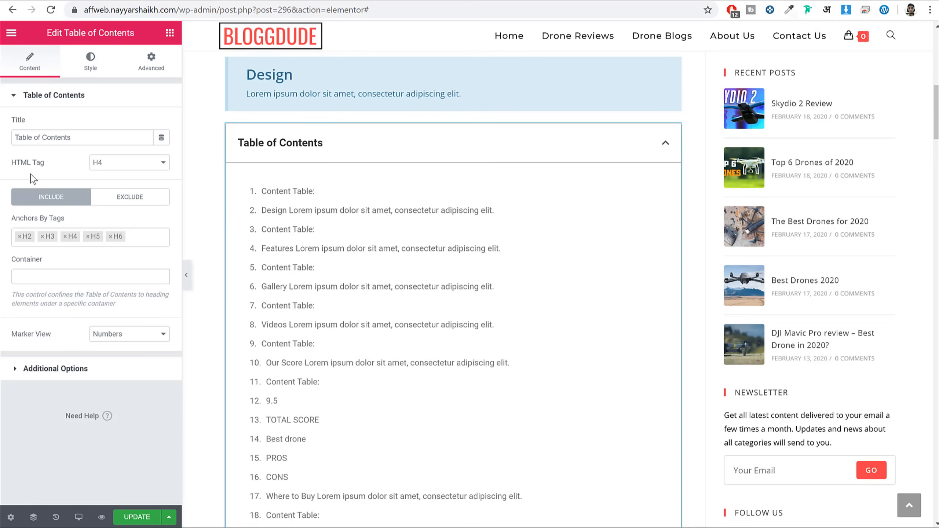
Check the table of contents' HTML tag options, and limit its anchor tags to H2 by removing H3, H4, H5 and H6.
drag(11, 162, 44, 167)
click(122, 171)
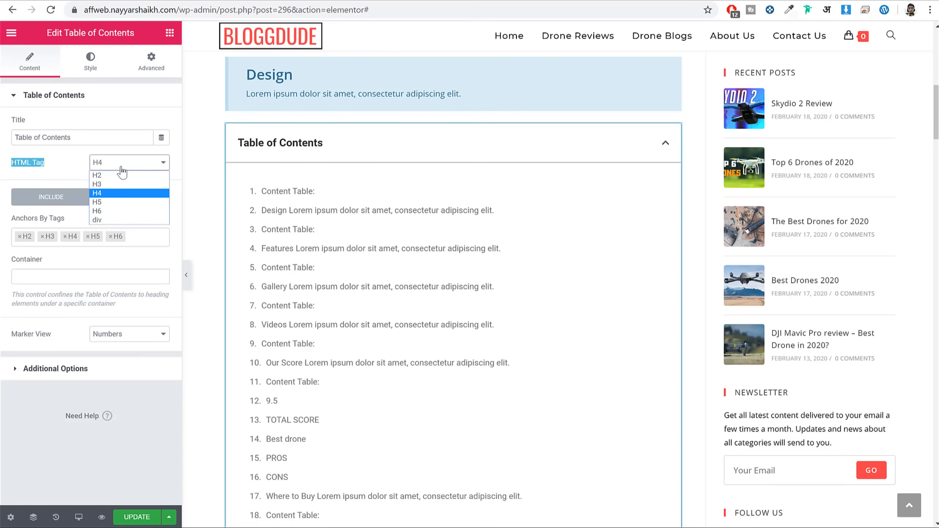
click(124, 166)
click(43, 237)
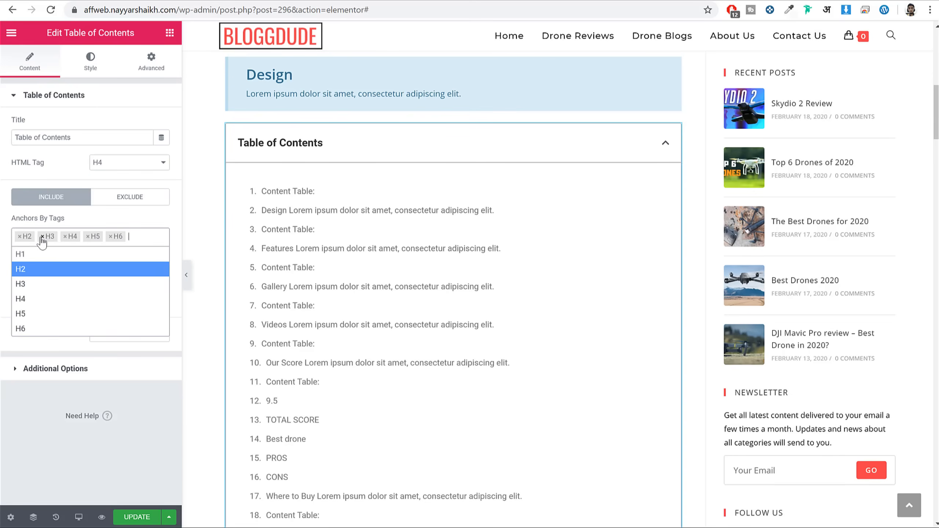
click(43, 241)
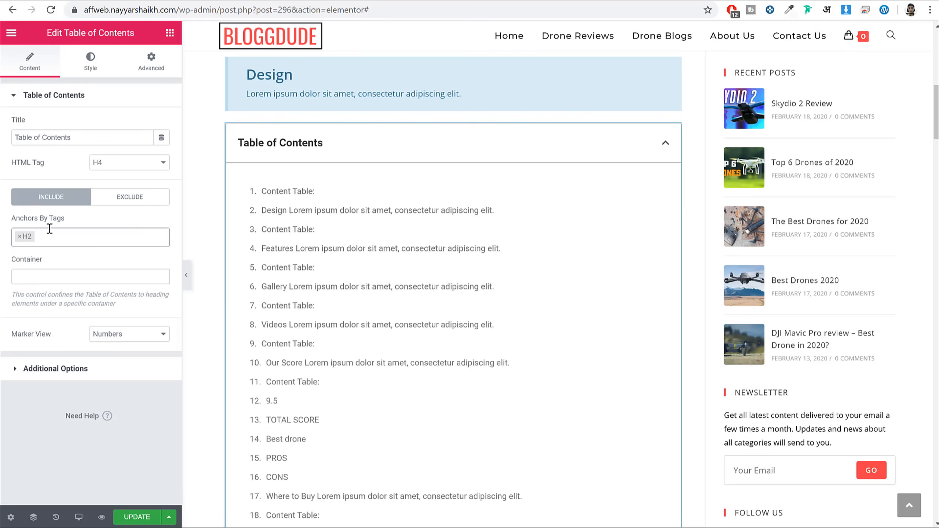
click(58, 236)
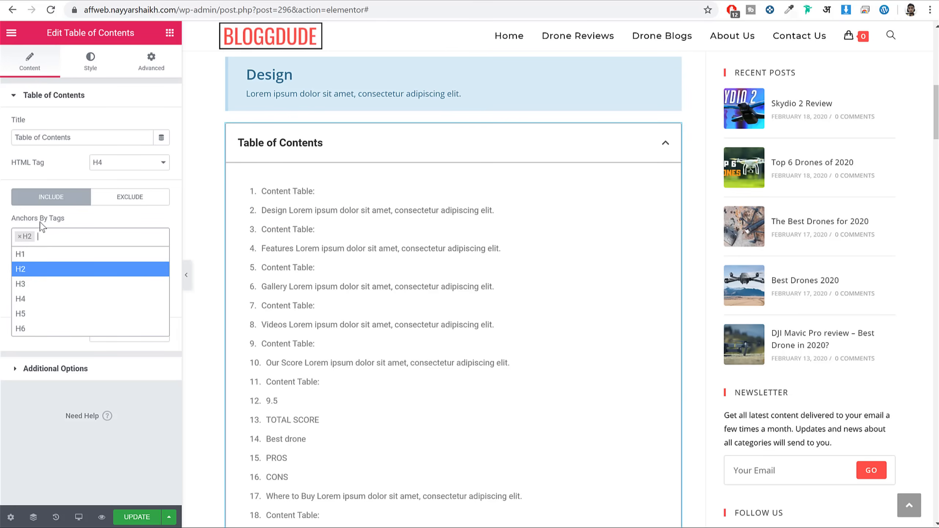
Compare the generated table of contents entries with the Design heading and its HTML tag.
click(47, 218)
drag(14, 219, 54, 220)
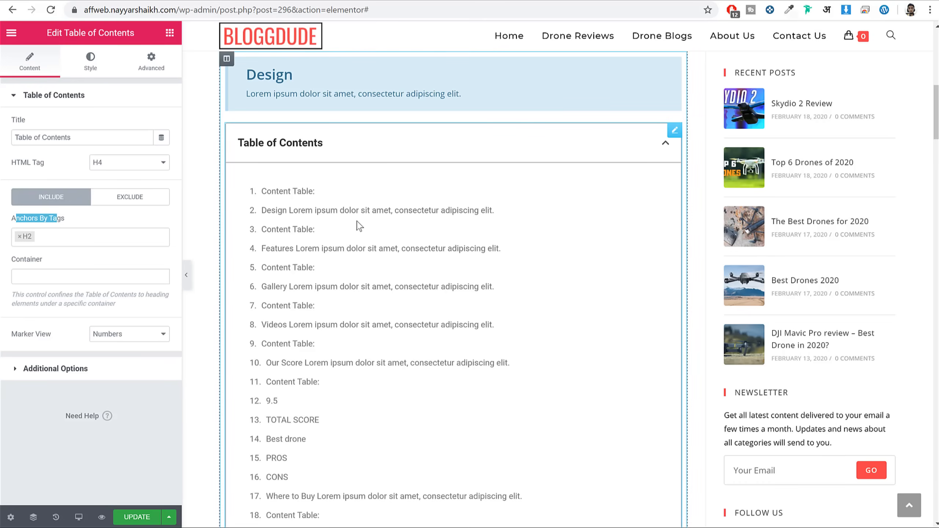
scroll(397, 225, up, 6)
scroll(328, 296, down, 15)
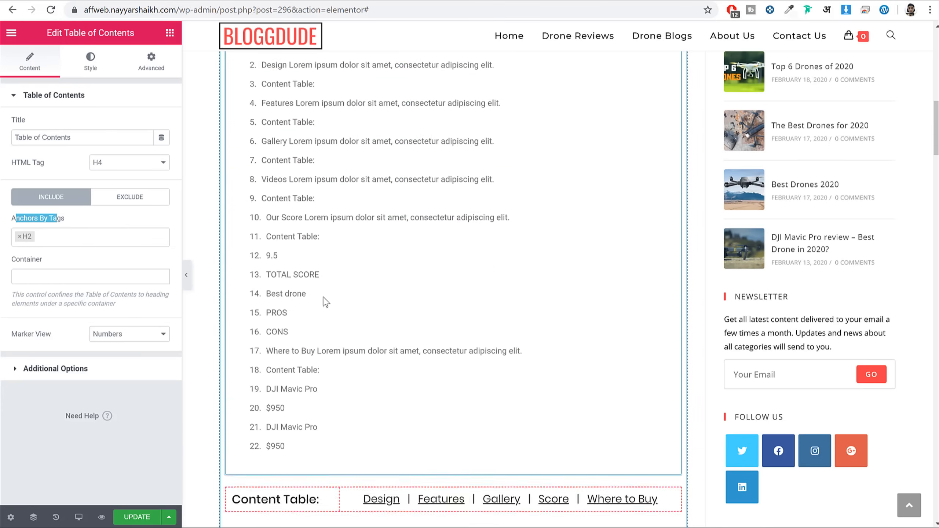
scroll(328, 296, up, 15)
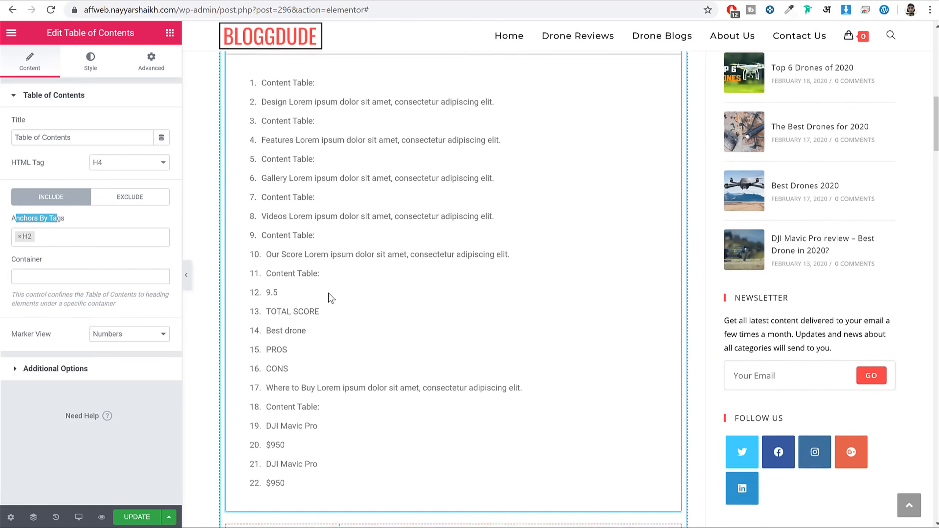
click(261, 325)
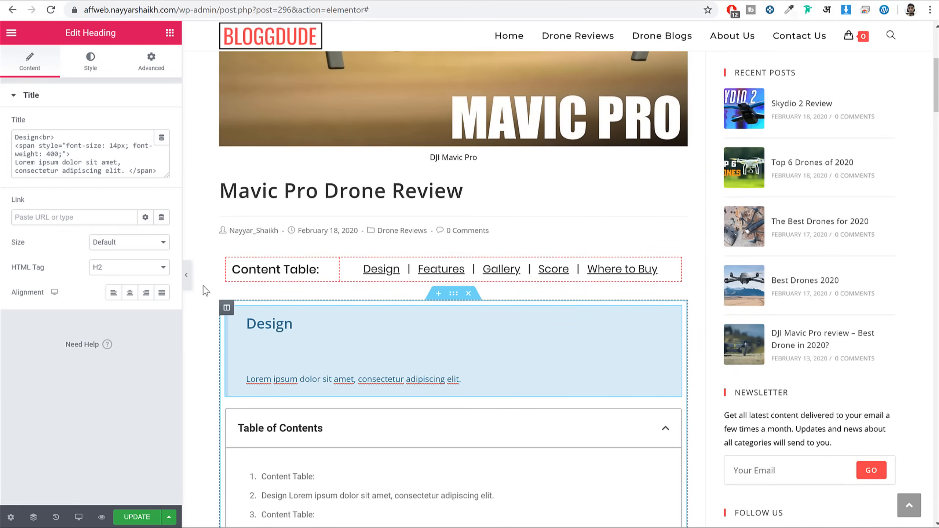
drag(20, 268, 47, 265)
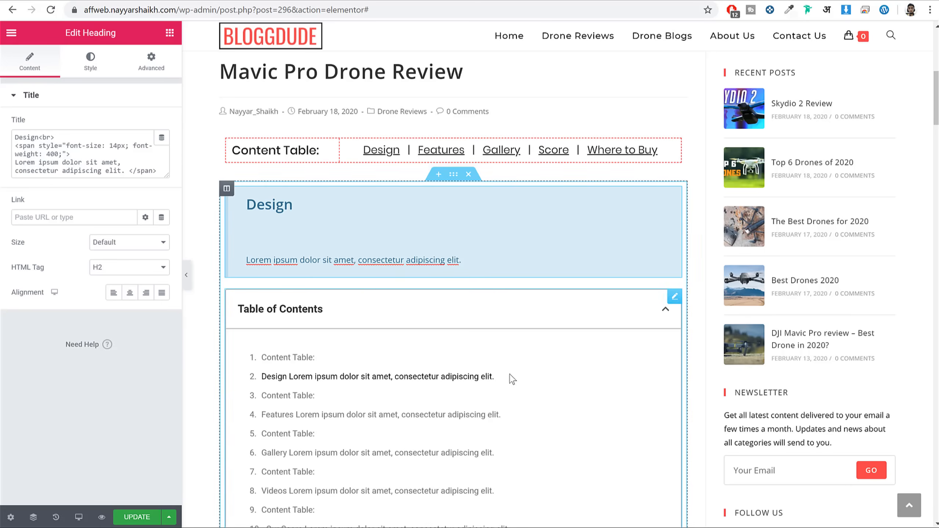
click(512, 378)
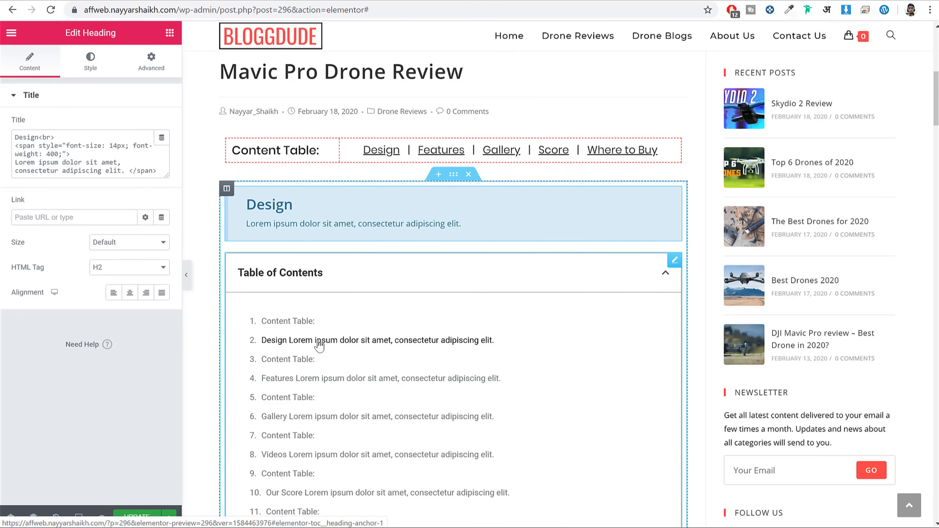
Set the Design heading's HTML tag to H3 and update the post.
click(304, 221)
click(139, 280)
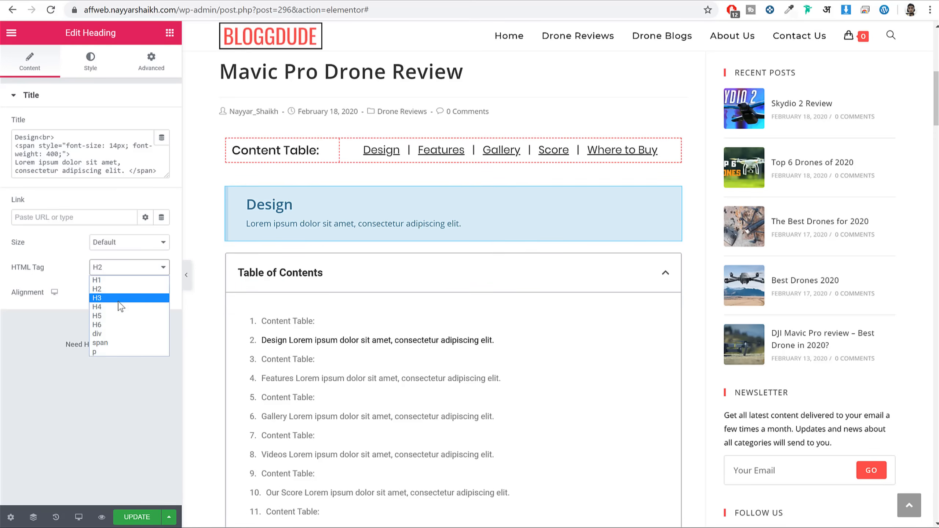
click(118, 299)
click(357, 330)
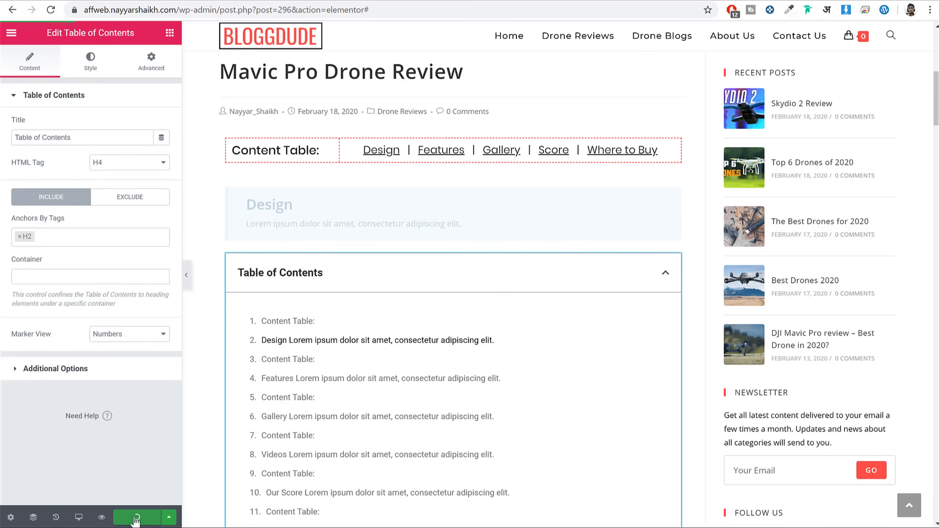
Examine the Features and Gallery headings and the price entries listed in the table of contents.
scroll(411, 298, down, 10)
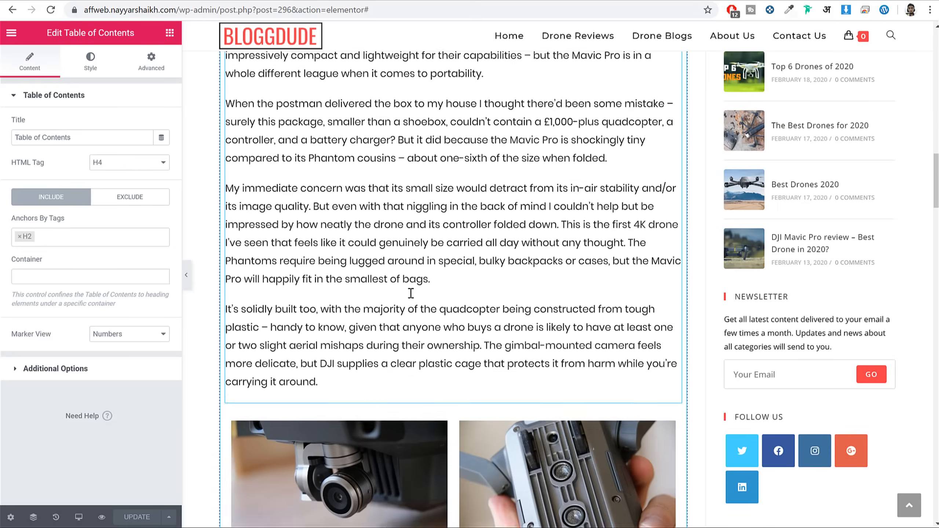
scroll(411, 294, down, 10)
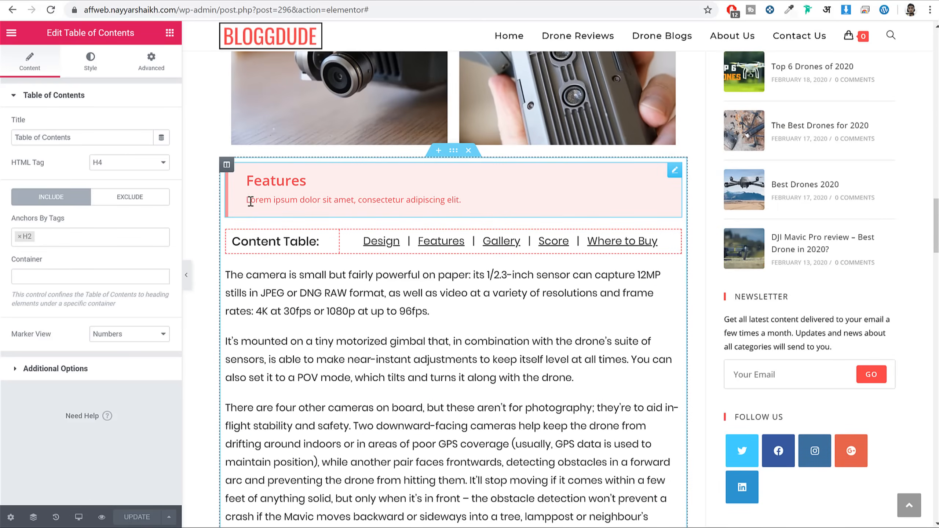
drag(247, 201, 450, 200)
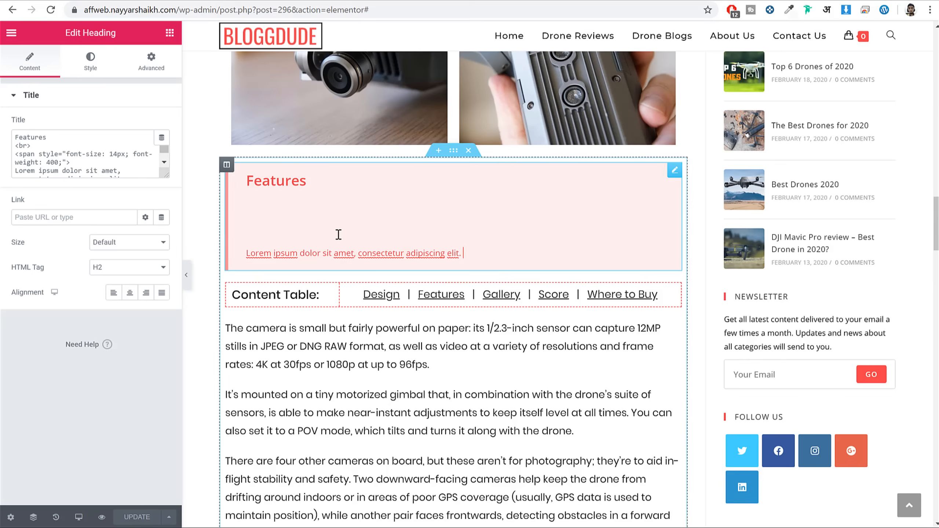
scroll(335, 290, down, 15)
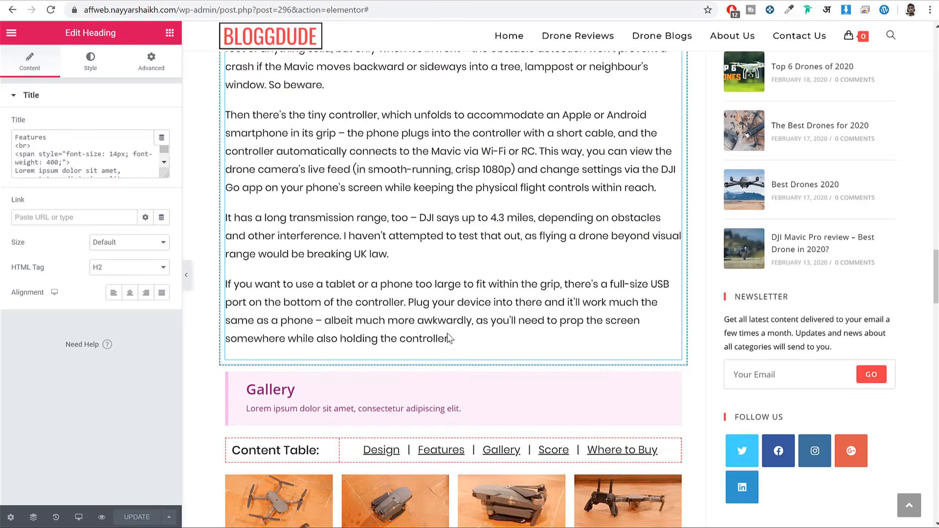
scroll(461, 360, up, 20)
scroll(461, 366, down, 12)
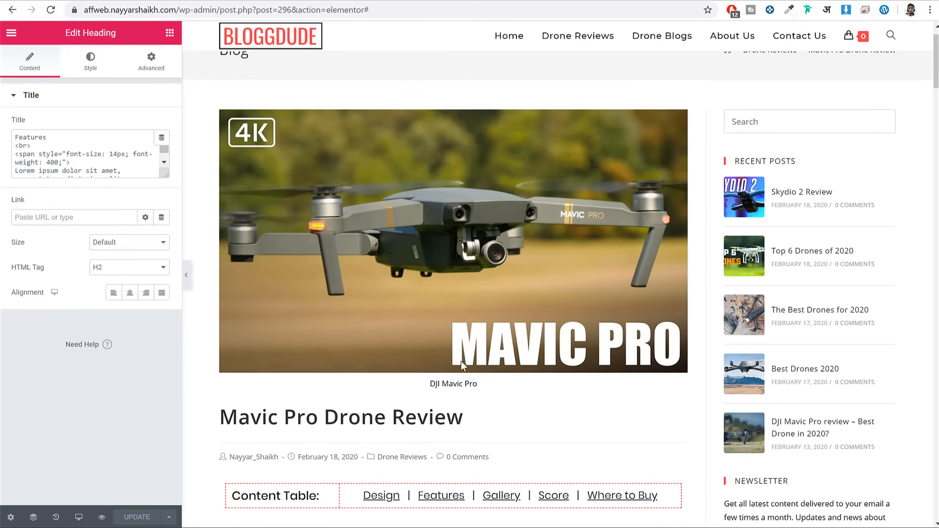
scroll(329, 358, down, 5)
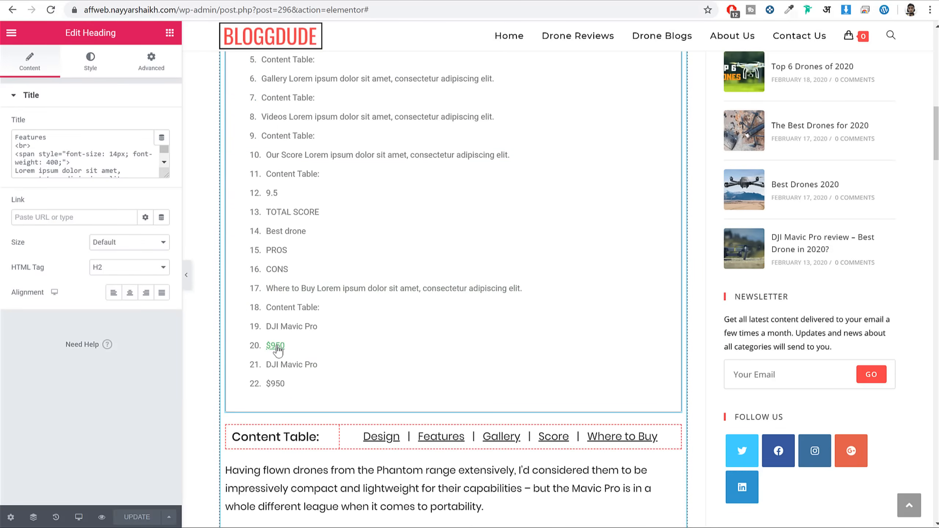
mouse_move(275, 347)
mouse_down()
mouse_move(296, 344)
mouse_move(283, 349)
mouse_up()
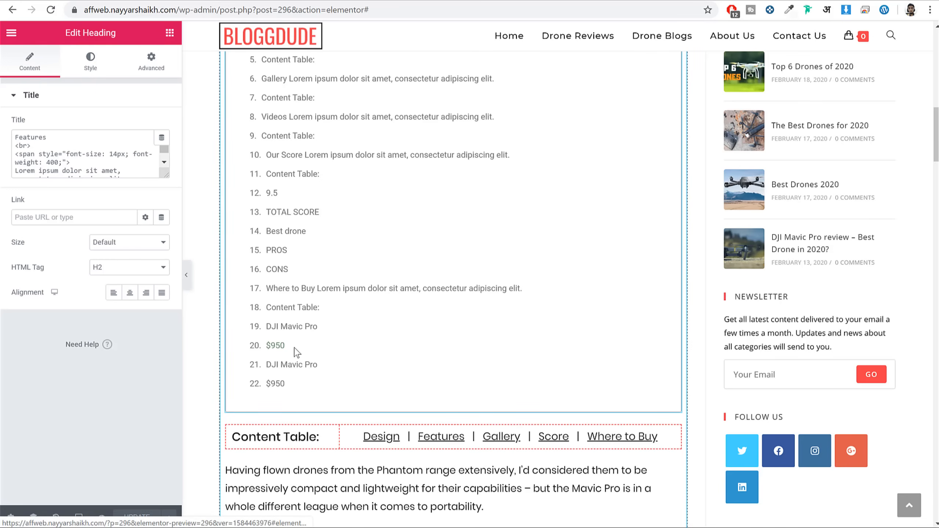
Set the HTML tag of the Newegg and Amazon price headings in the Where to Buy section to H3.
scroll(413, 356, down, 20)
scroll(413, 358, down, 20)
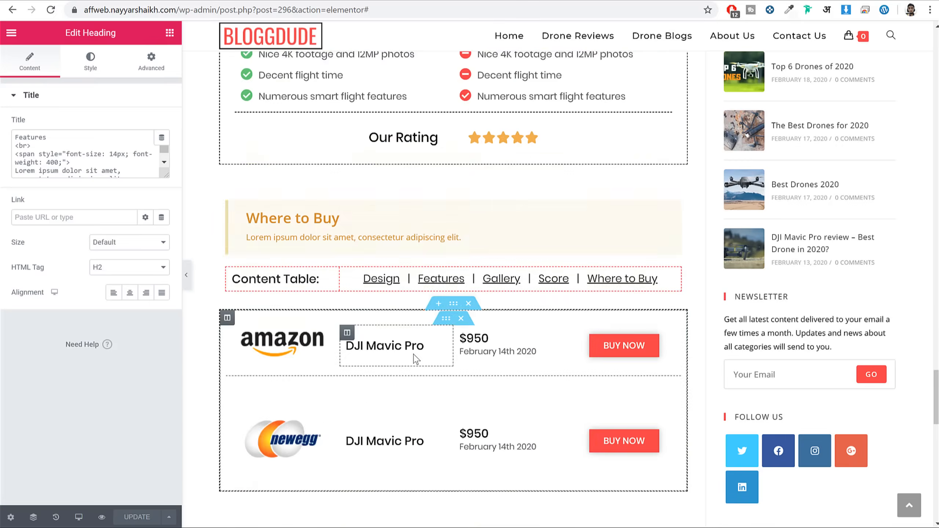
scroll(413, 359, up, 3)
click(491, 282)
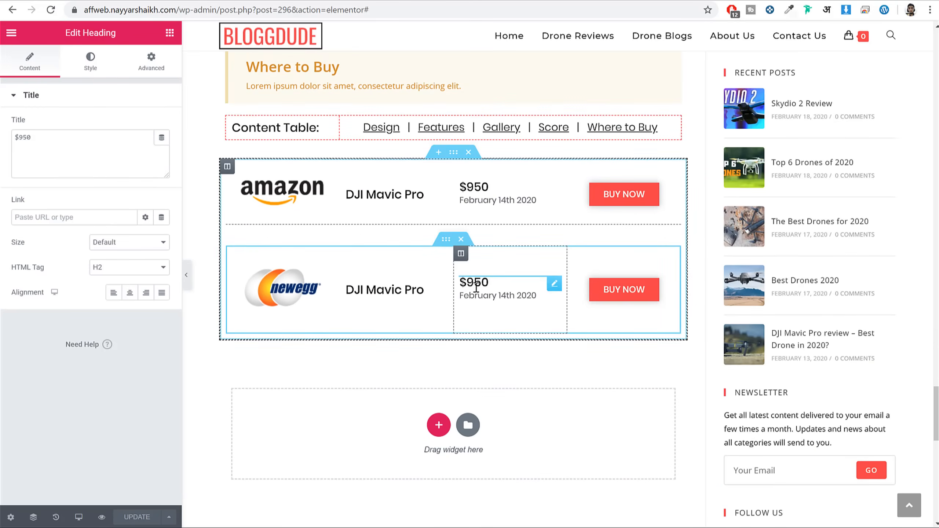
click(113, 272)
click(111, 295)
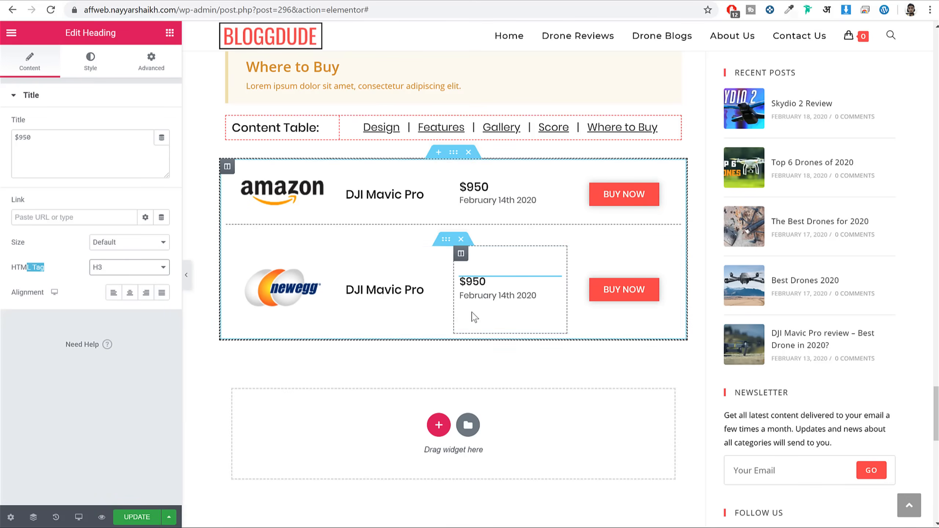
click(487, 295)
click(471, 188)
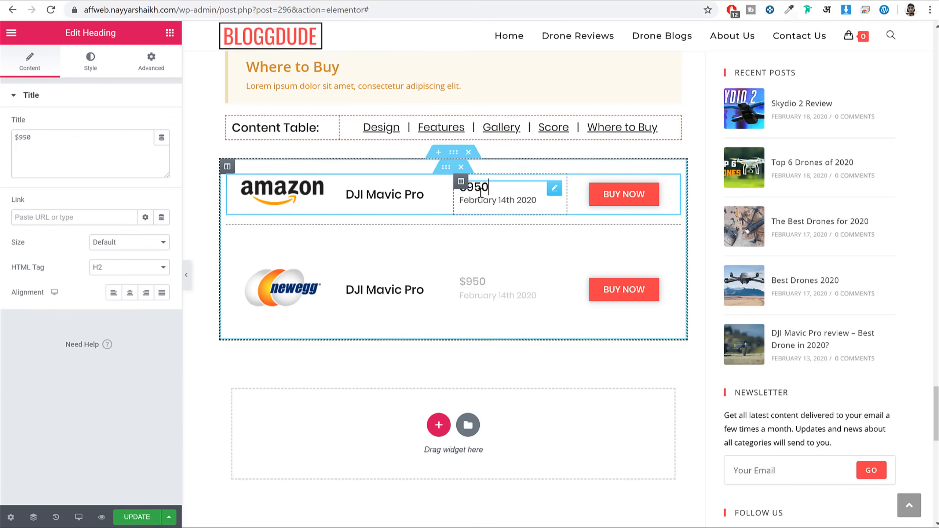
click(108, 273)
click(111, 295)
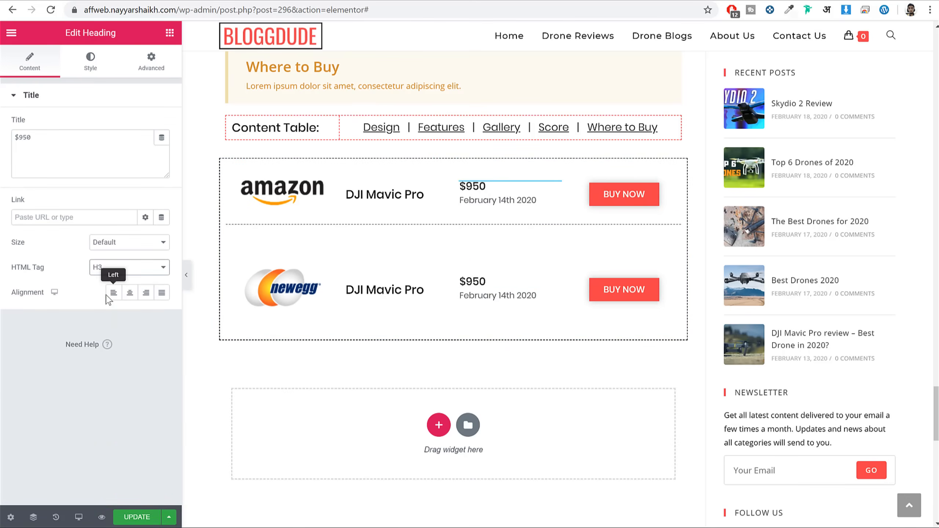
Set both DJI Mavic Pro headings in the Amazon and Newegg rows to H3 and update the post.
click(363, 199)
click(109, 272)
click(111, 295)
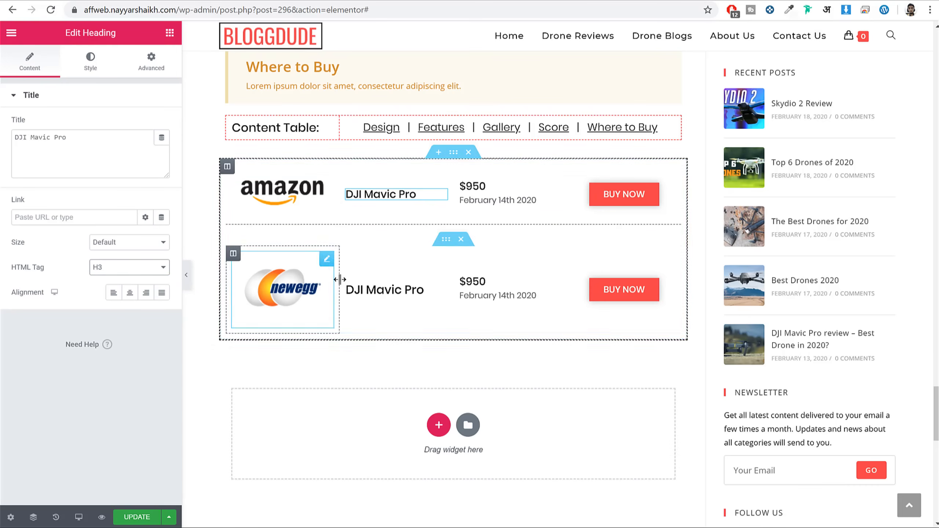
click(366, 290)
click(148, 267)
click(111, 295)
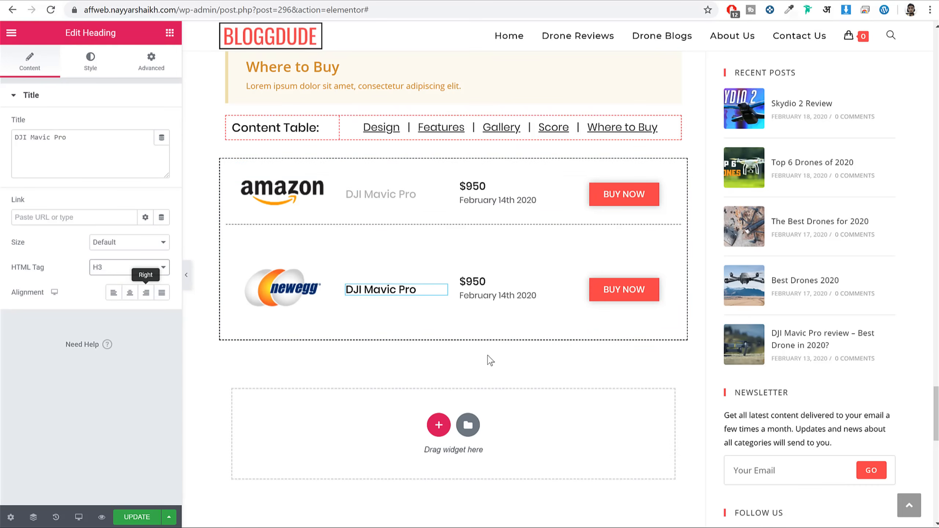
scroll(490, 361, up, 20)
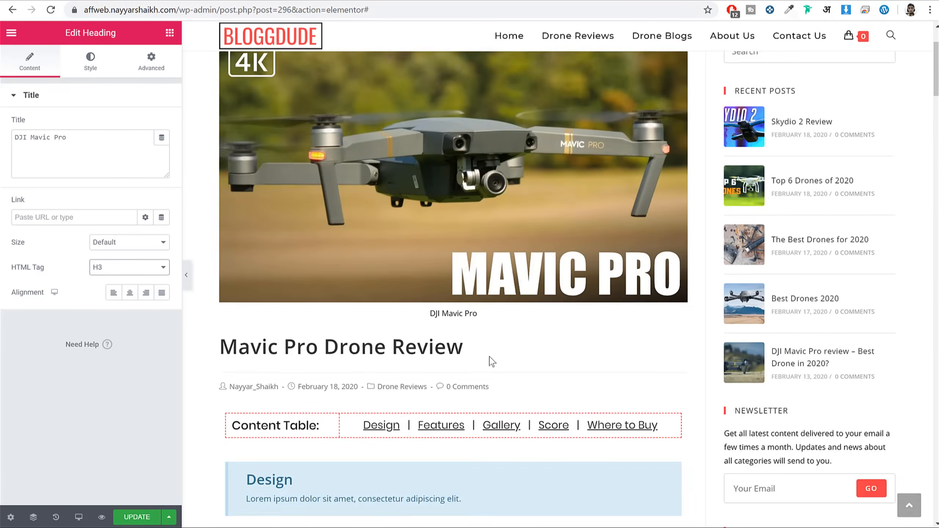
scroll(492, 362, down, 12)
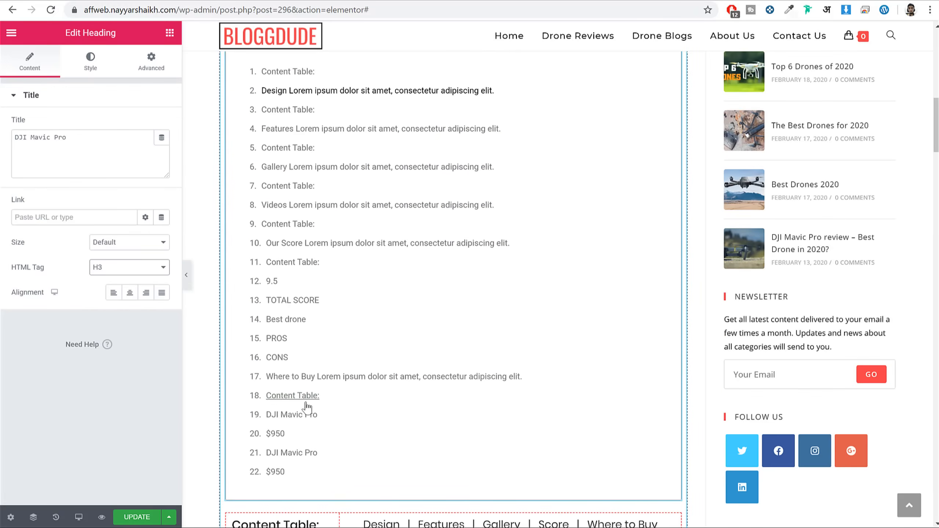
click(129, 521)
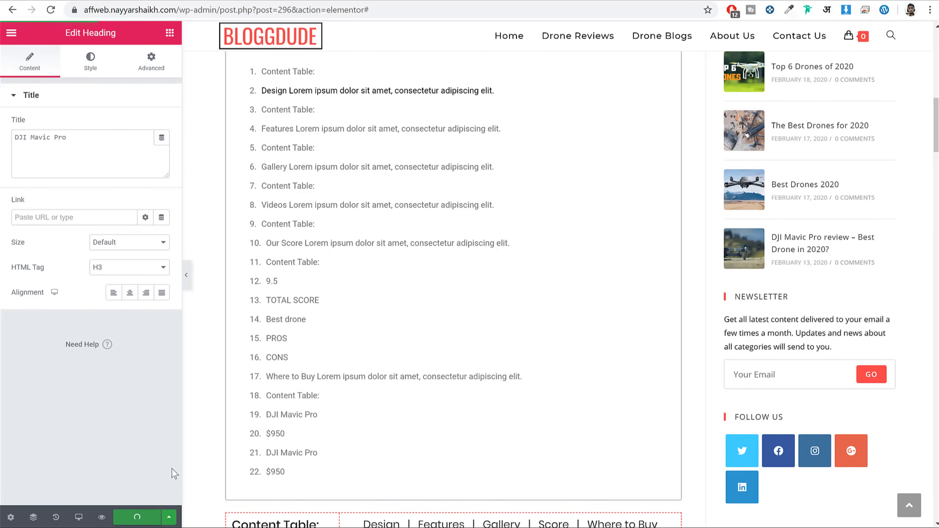
Set the 9.5 and TOTAL SCORE headings in the Our Score box to H3 and update the post.
click(273, 284)
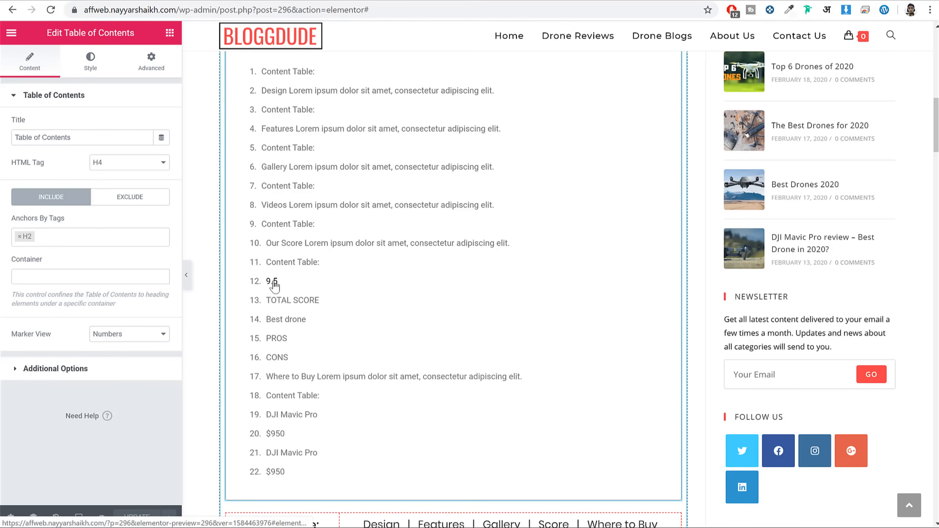
click(327, 319)
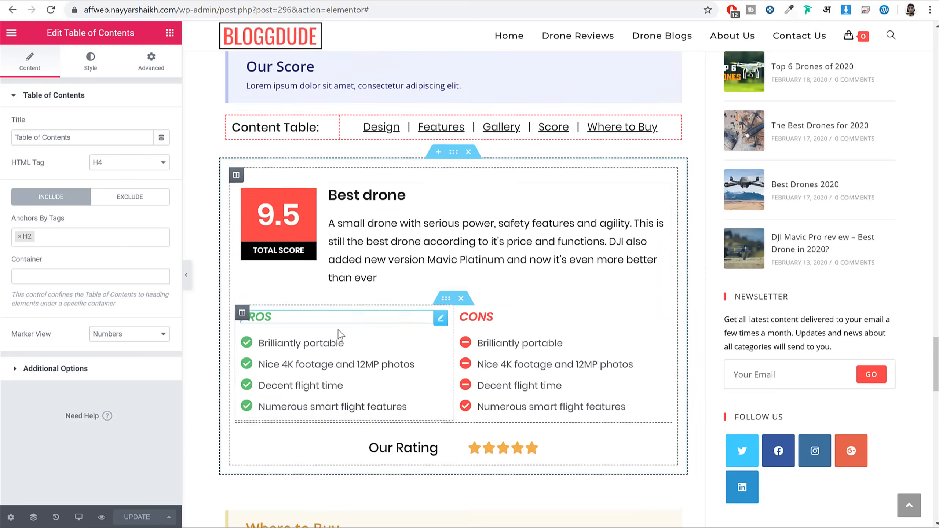
click(278, 172)
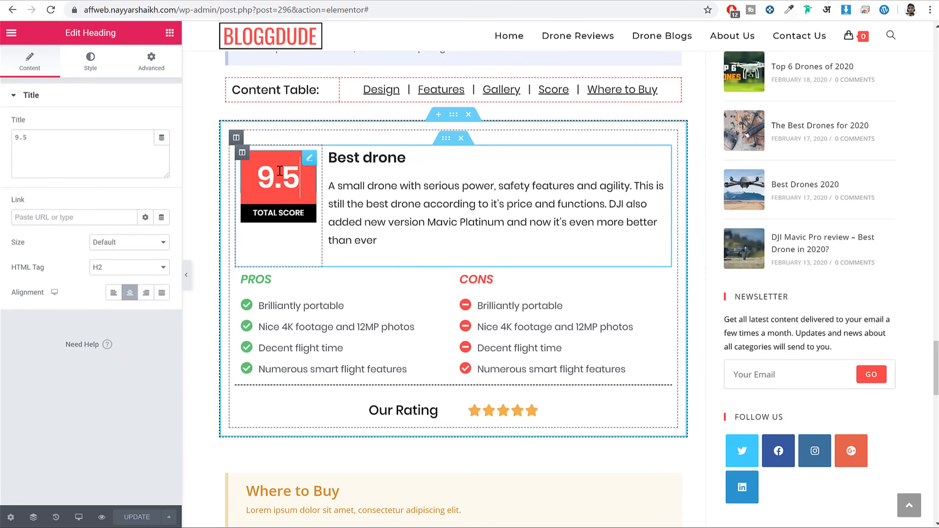
click(114, 269)
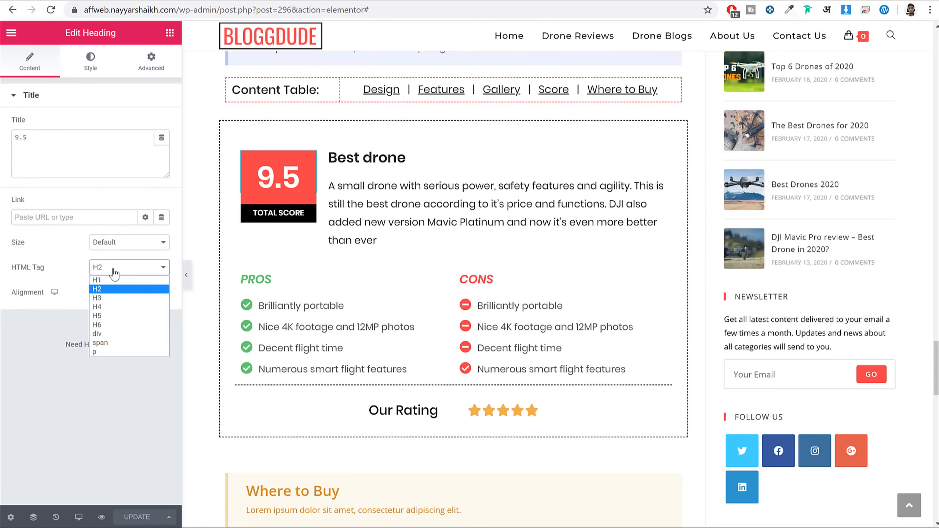
click(111, 298)
click(280, 214)
click(129, 267)
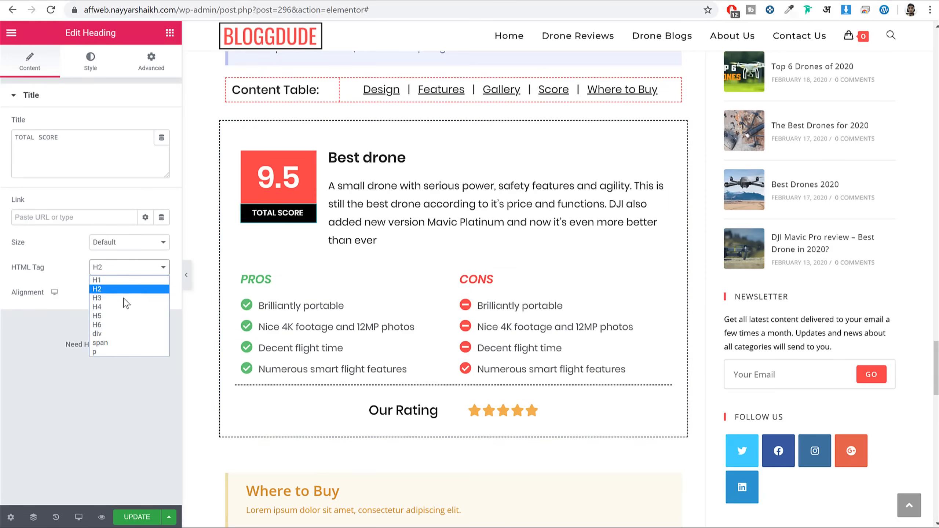
click(110, 298)
click(137, 517)
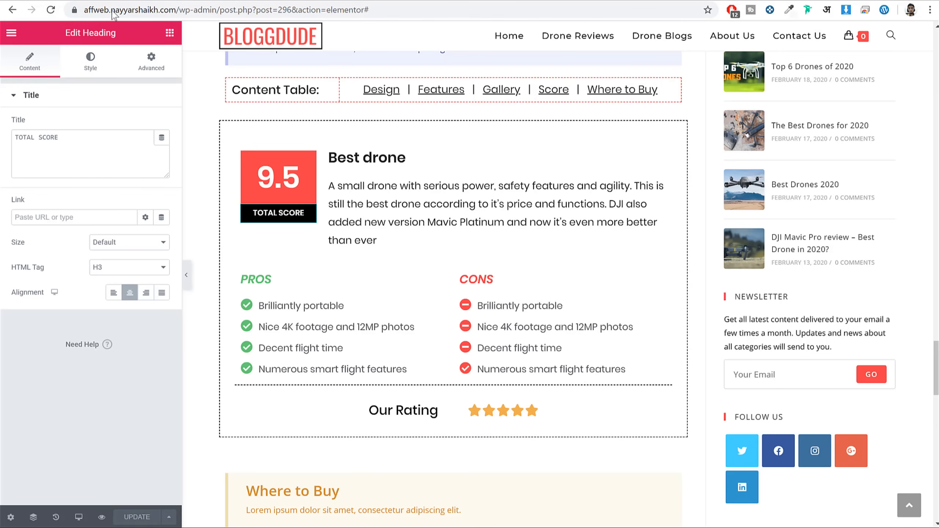
Reload the editor, check the regenerated table of contents, and update the post again.
click(51, 10)
scroll(451, 287, up, 15)
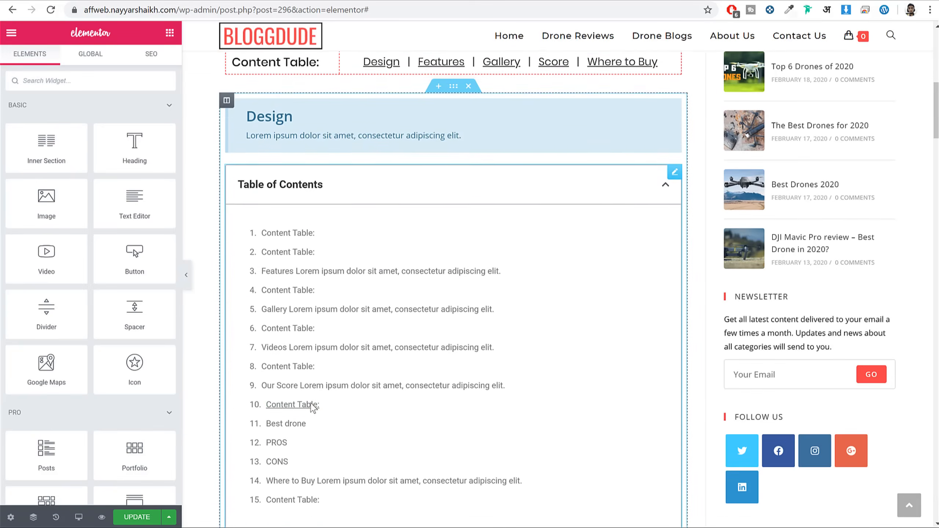
scroll(314, 401, down, 1)
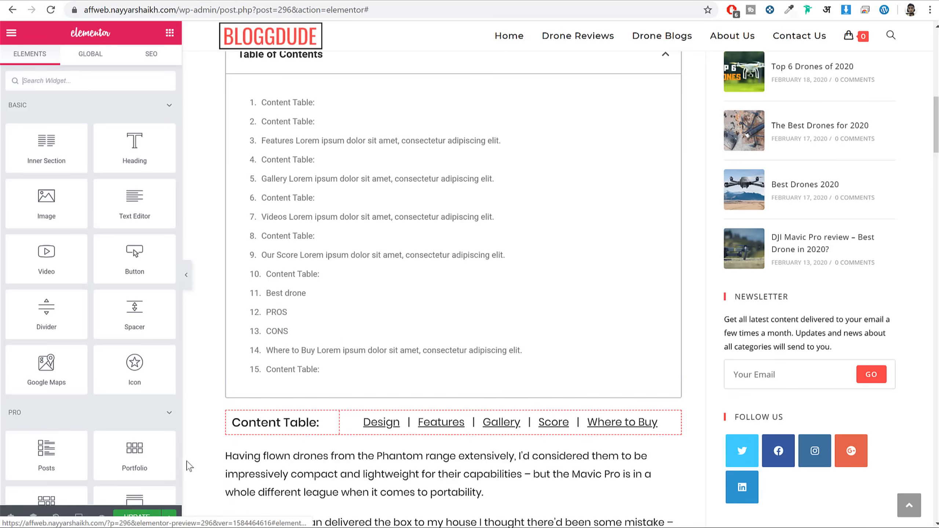
click(131, 517)
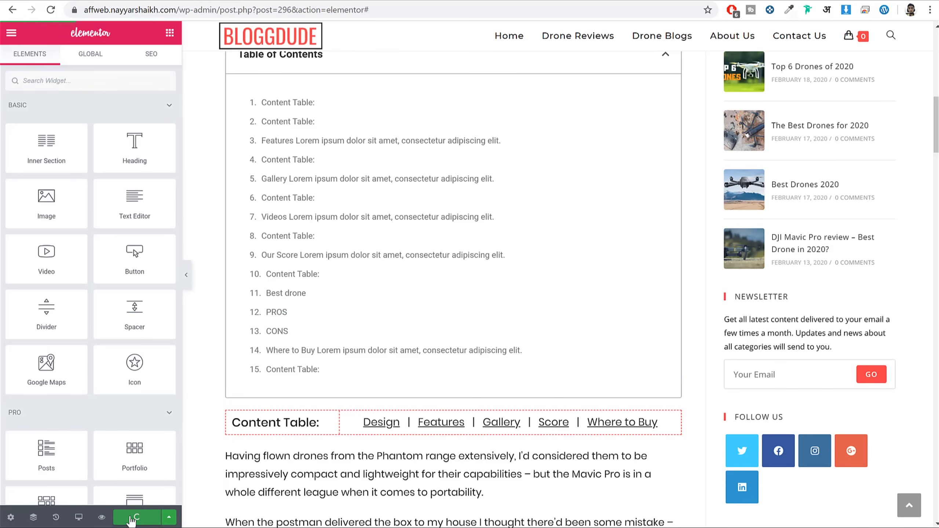
scroll(395, 331, up, 5)
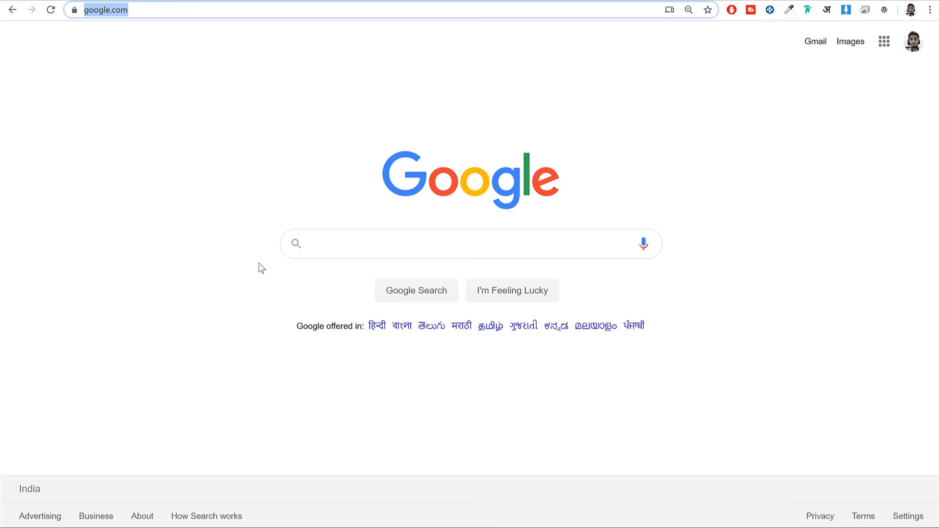
Search Google for "table of contents wordpress plugin".
click(380, 240)
text(tab)
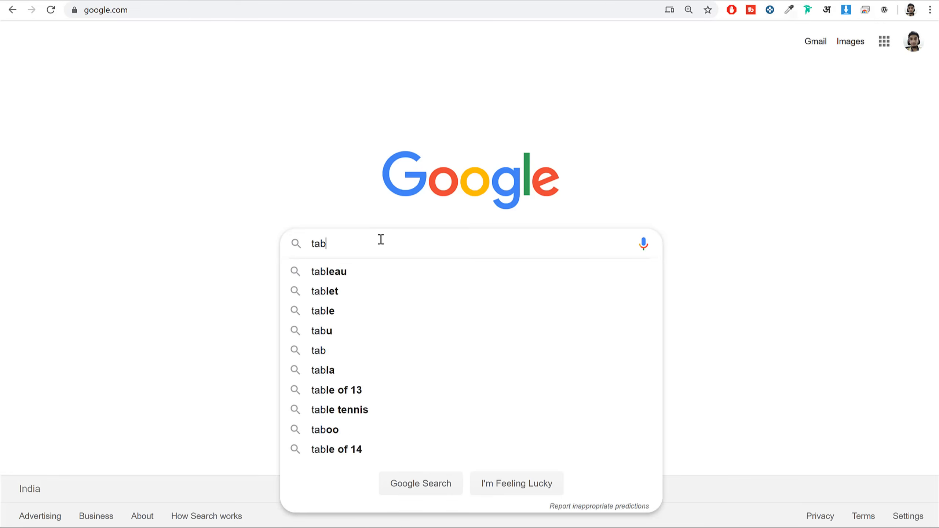
text(le )
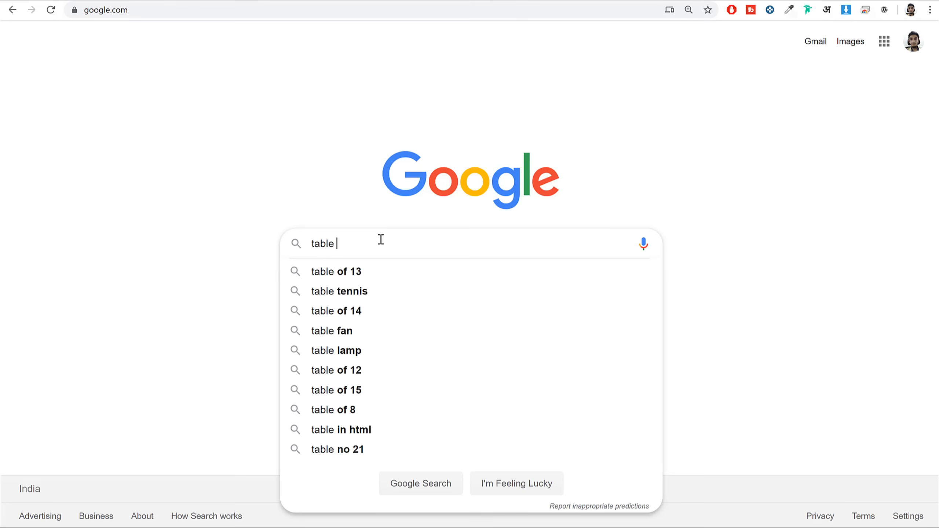
text(p)
key(BackSpace)
text(of )
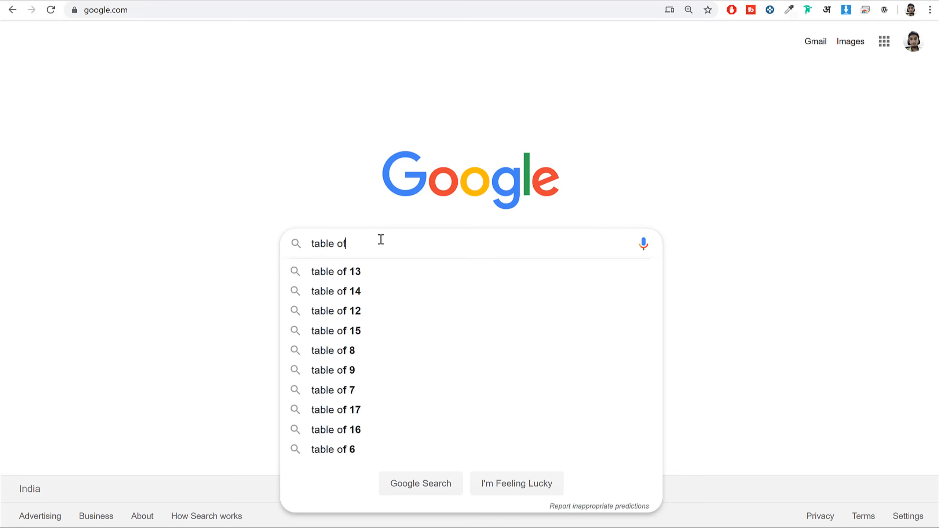
text(contents )
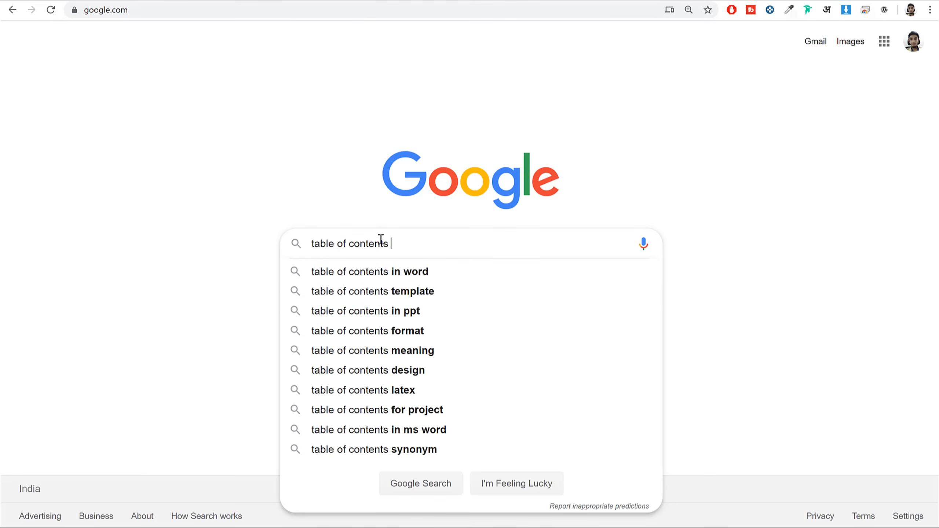
text(w)
key(Down)
key(Down)
key(Down)
key(Return)
Open the Easy Table of Contents plugin page on WordPress.org from the search results and read its description.
scroll(231, 358, down, 5)
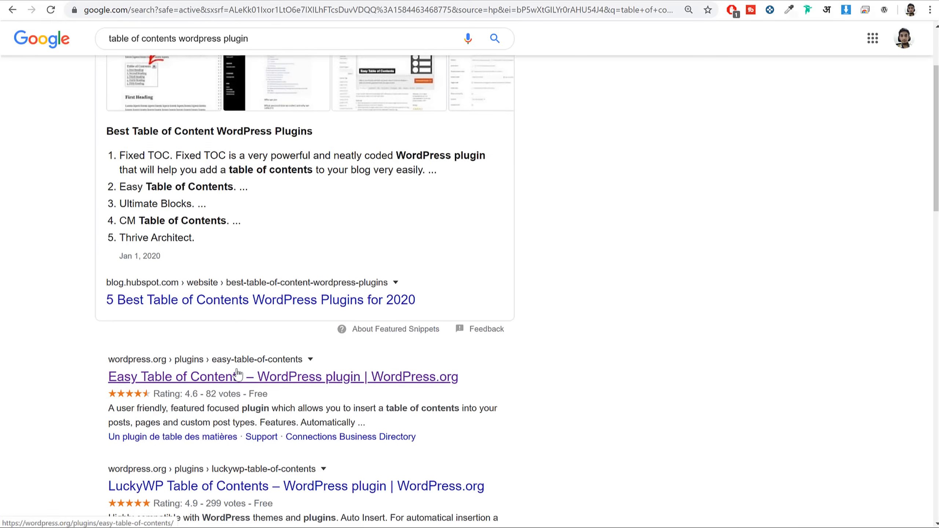
click(248, 259)
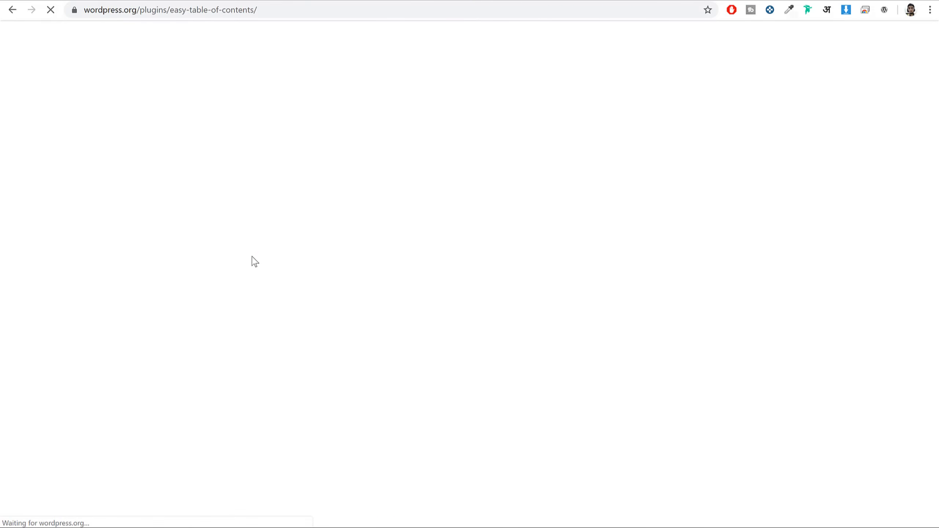
drag(432, 376, 264, 374)
drag(362, 401, 265, 395)
click(376, 410)
In the Elementor SEO settings of the Mavic Pro post, expand the Title Readability and Content Readability checks.
scroll(329, 365, down, 3)
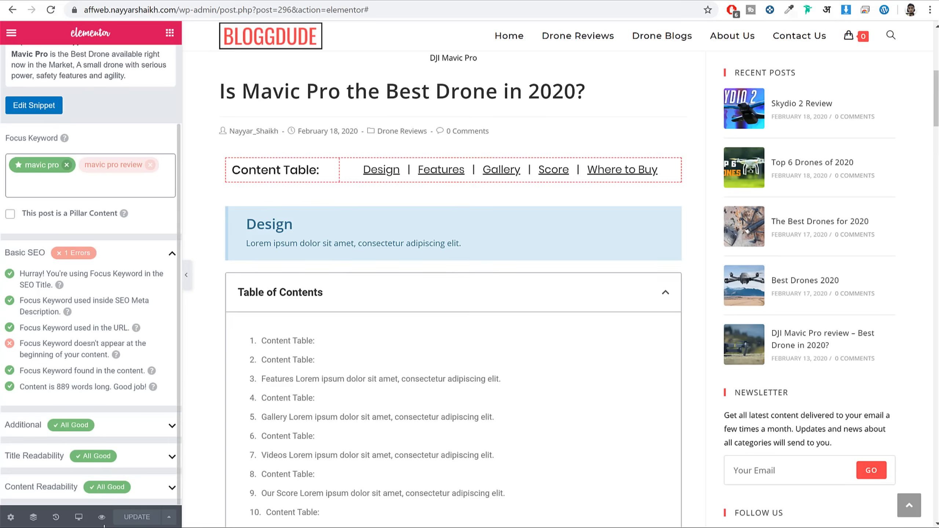
click(110, 460)
scroll(119, 451, down, 3)
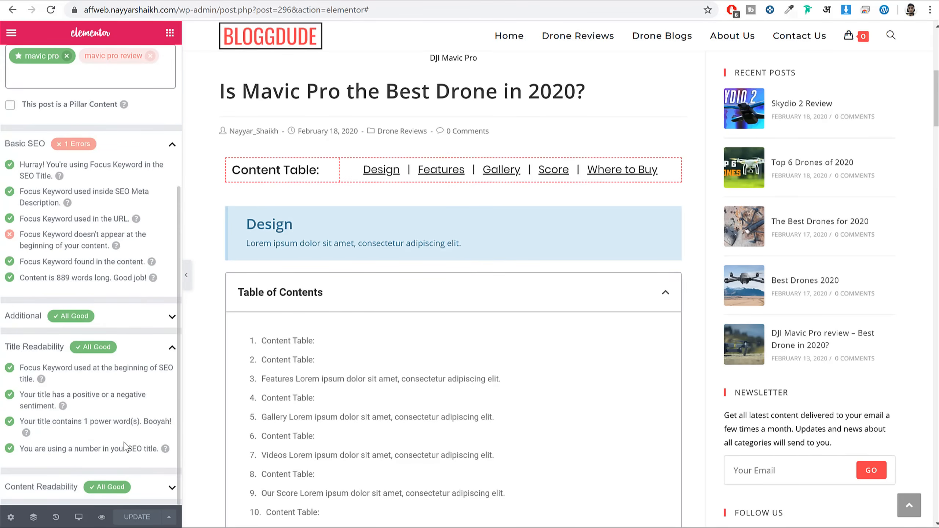
click(148, 478)
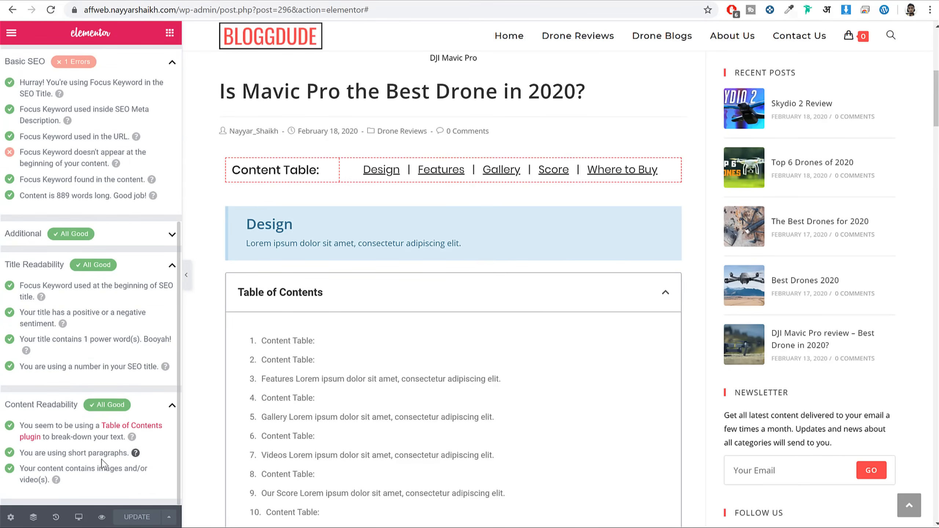
Examine the post's paragraph lengths and images against the short-paragraph and images/videos checks of Content Readability.
drag(24, 452, 103, 453)
scroll(440, 357, down, 10)
scroll(445, 358, down, 3)
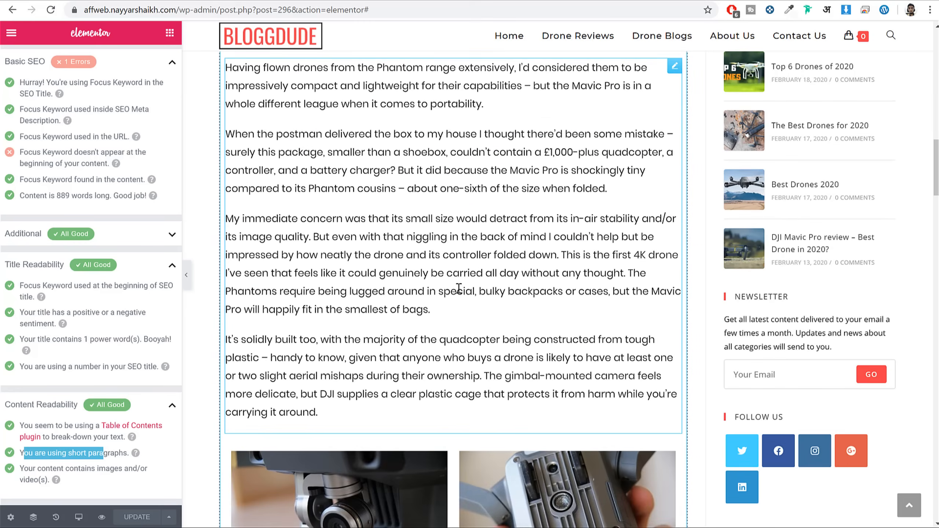
scroll(447, 134, up, 3)
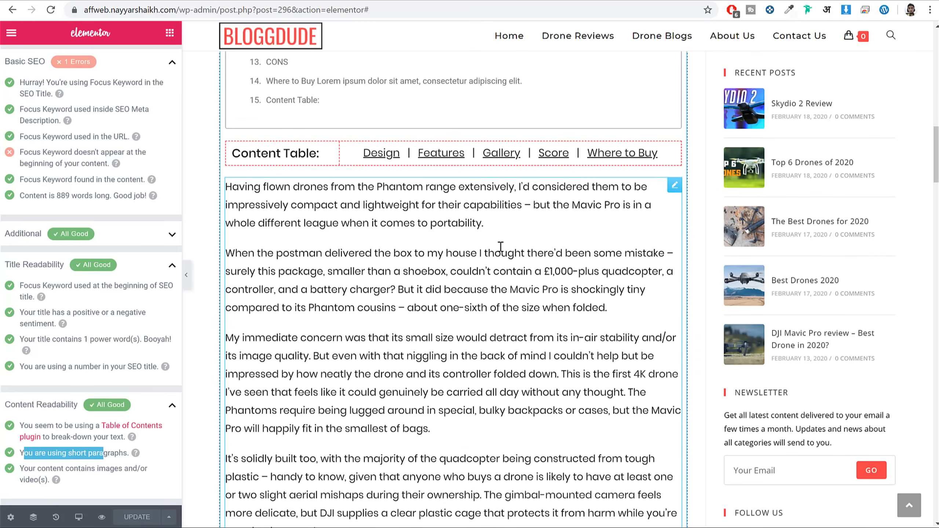
scroll(551, 325, down, 3)
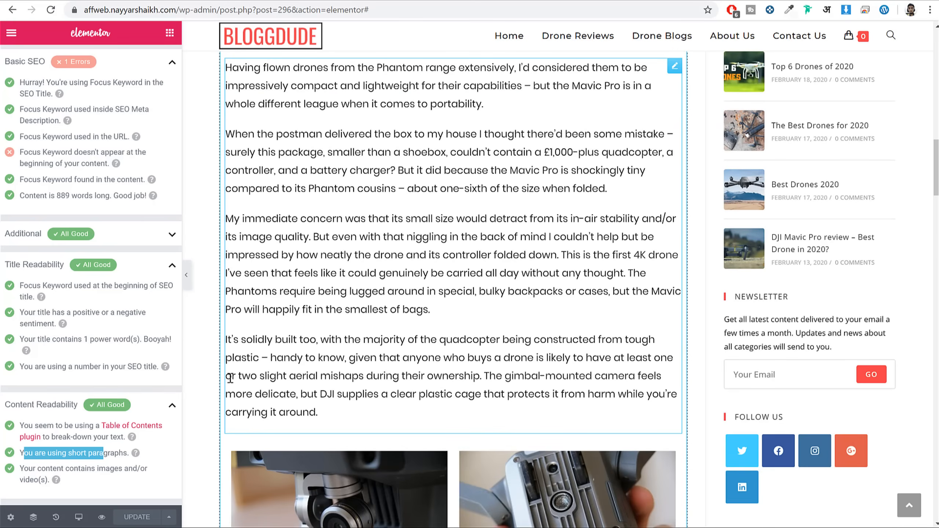
drag(23, 468, 44, 480)
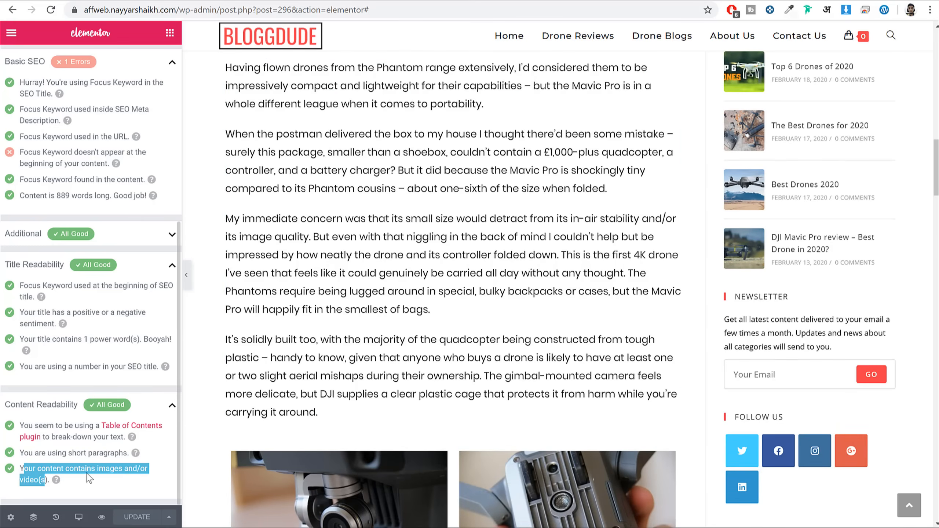
scroll(411, 398, down, 6)
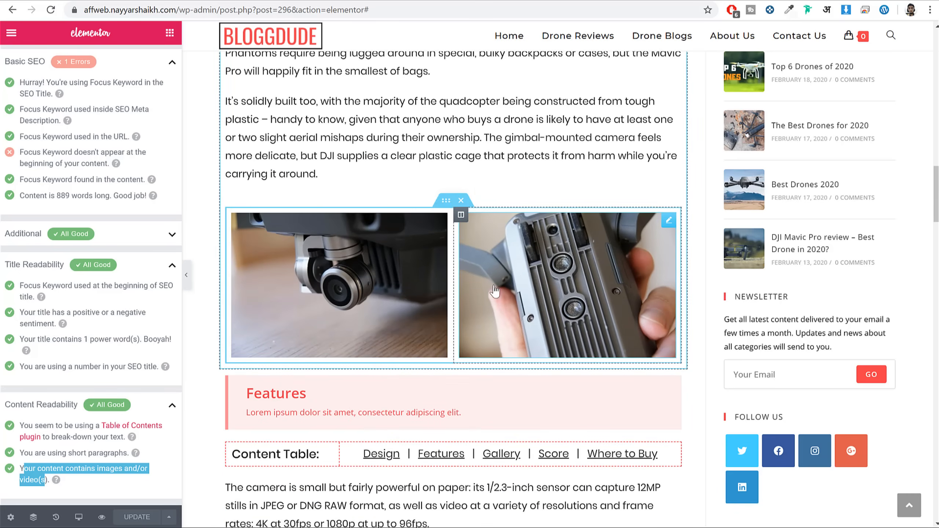
scroll(381, 333, down, 20)
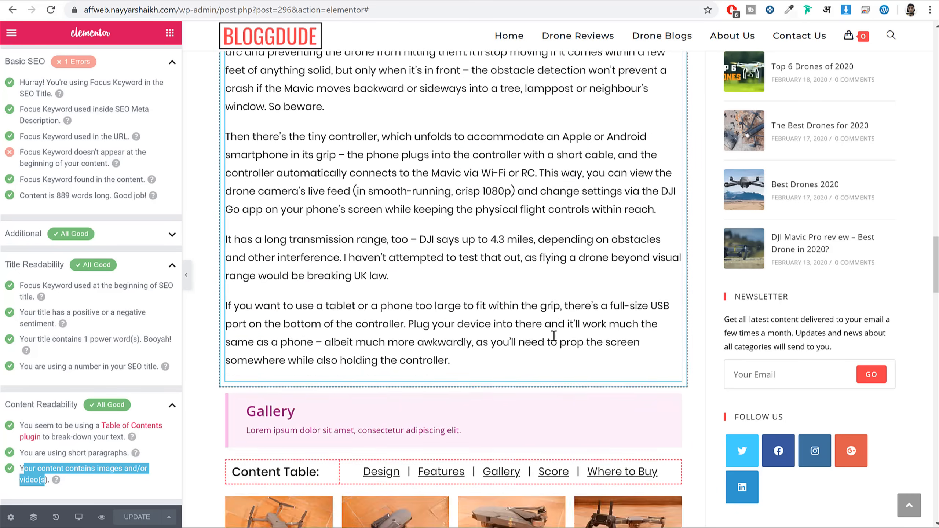
Return to the SEO score at the start of the post and collapse the Basic SEO, Title Readability and Content Readability sections.
scroll(387, 357, up, 10)
scroll(153, 346, up, 8)
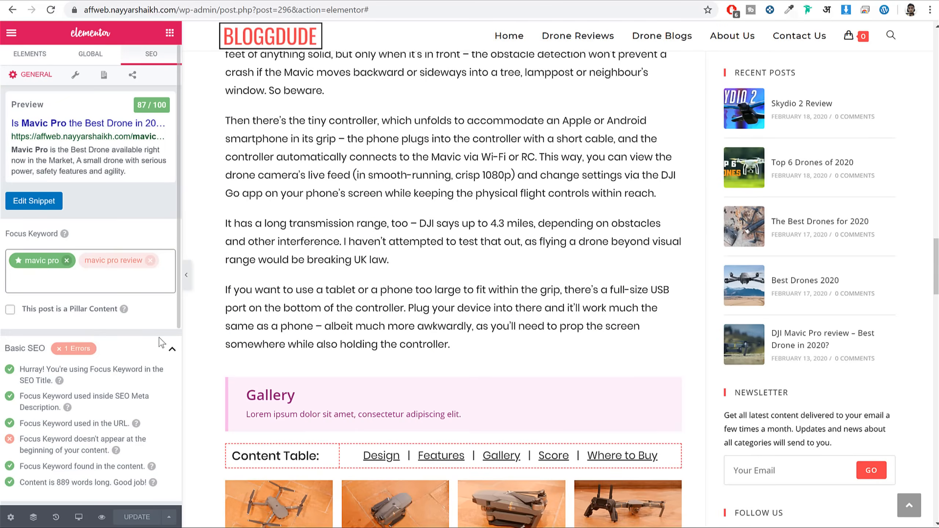
scroll(336, 344, up, 20)
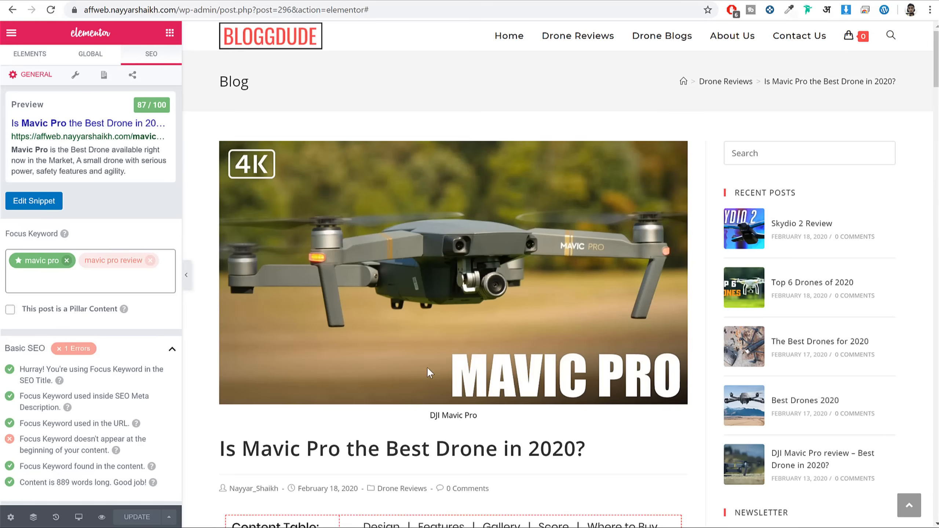
click(167, 351)
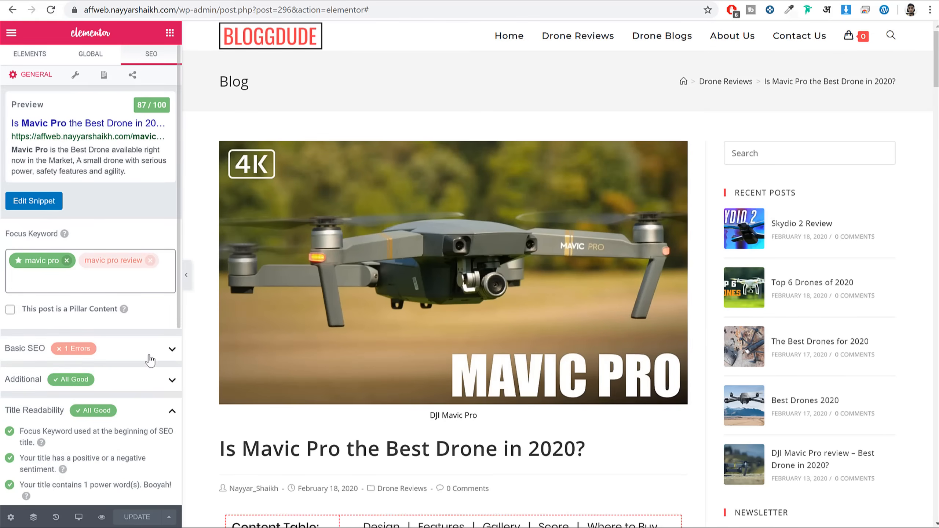
click(162, 408)
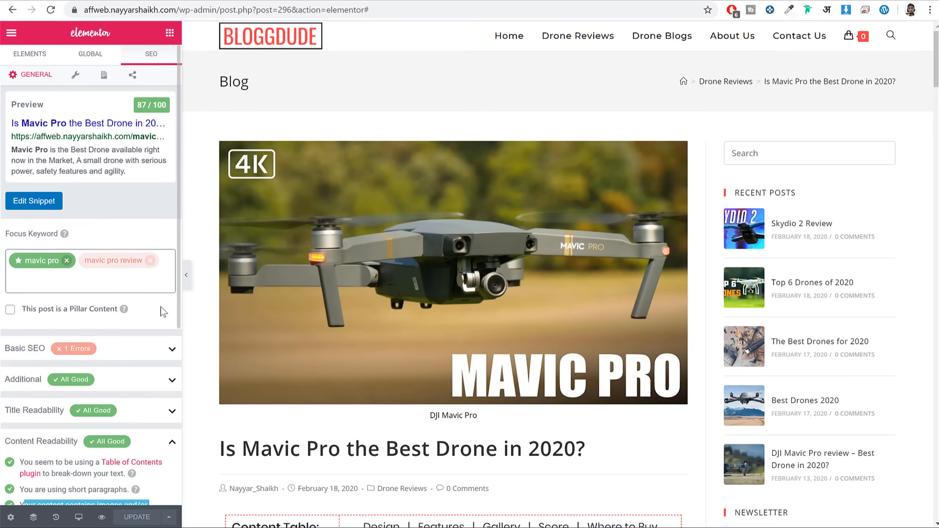
click(172, 442)
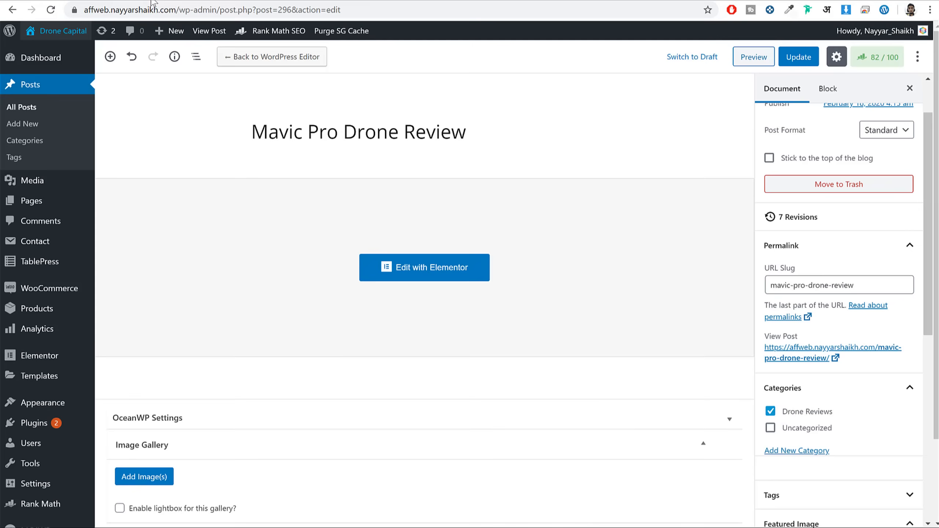
From the WordPress dashboard, open the WooCommerce draft Product 1 for editing and locate its Rank Math SEO box.
click(38, 311)
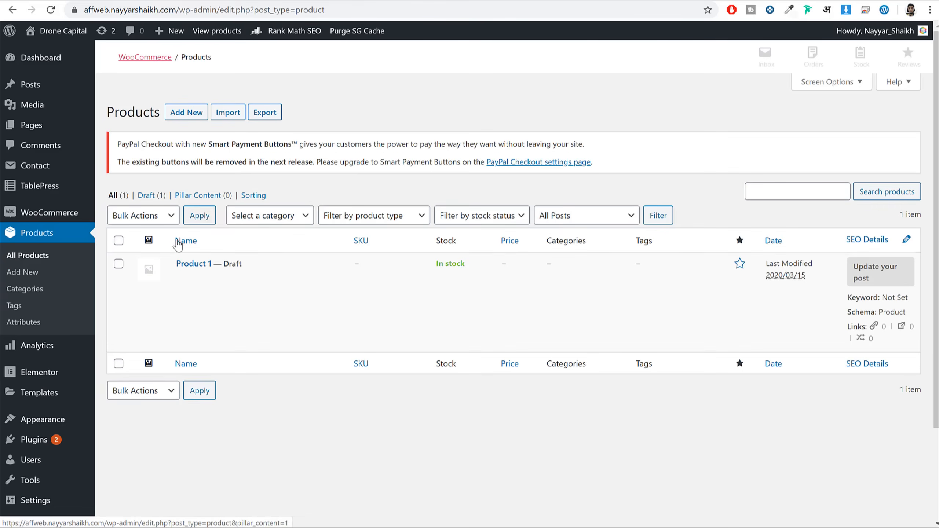
click(213, 278)
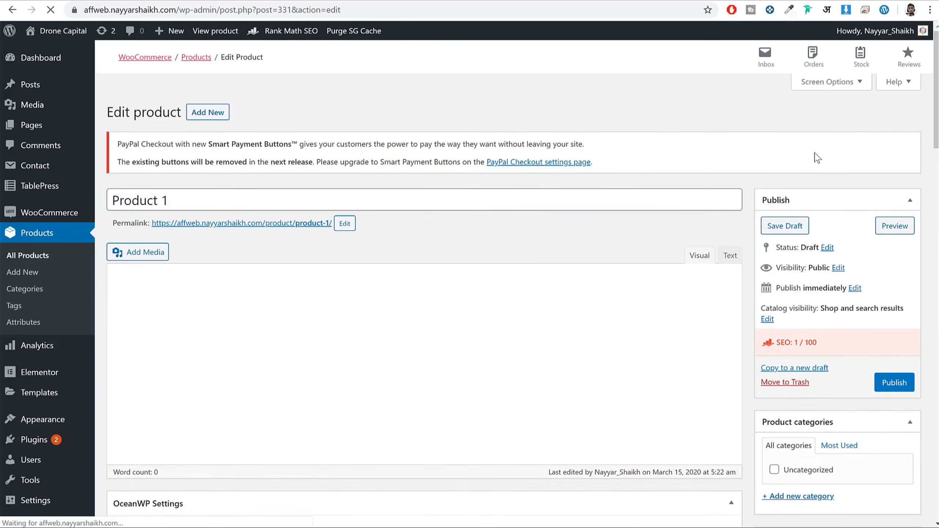
scroll(832, 259, down, 3)
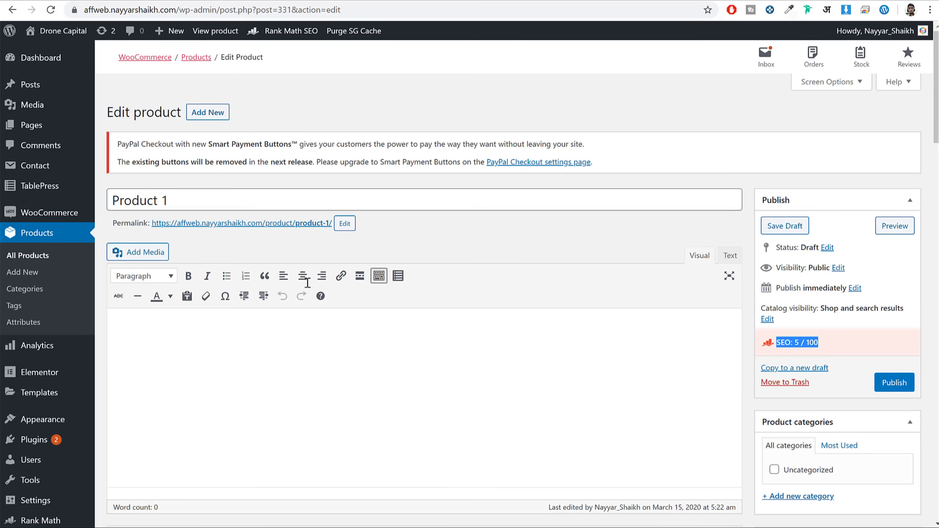
scroll(619, 266, down, 20)
scroll(619, 264, down, 5)
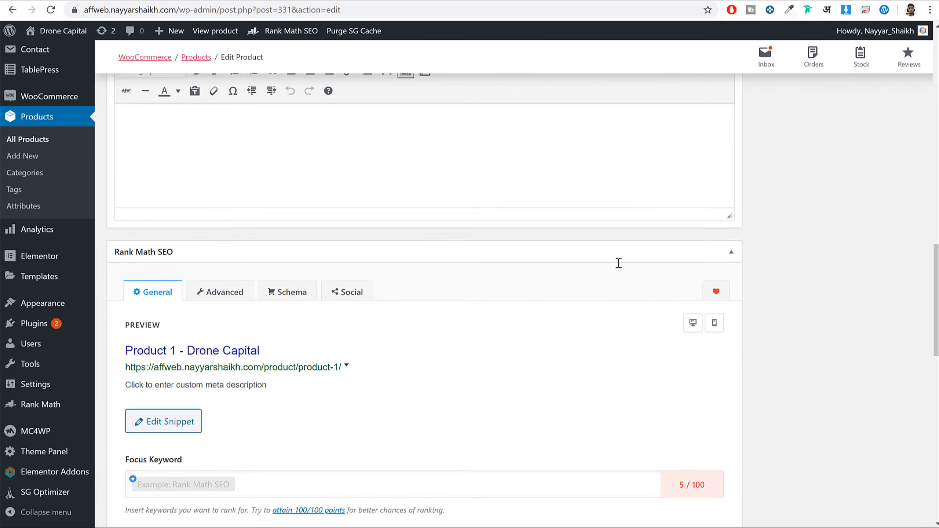
scroll(619, 263, up, 20)
scroll(635, 288, down, 15)
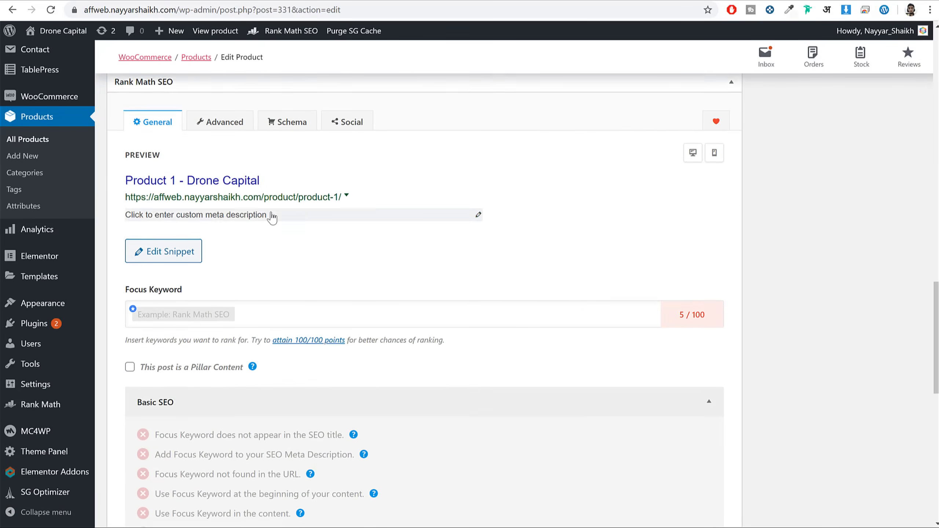
Review Product 1's Basic SEO, Additional, Title Readability and Content Readability checks, and return to the start of the product editor.
scroll(240, 279, down, 4)
drag(157, 263, 318, 261)
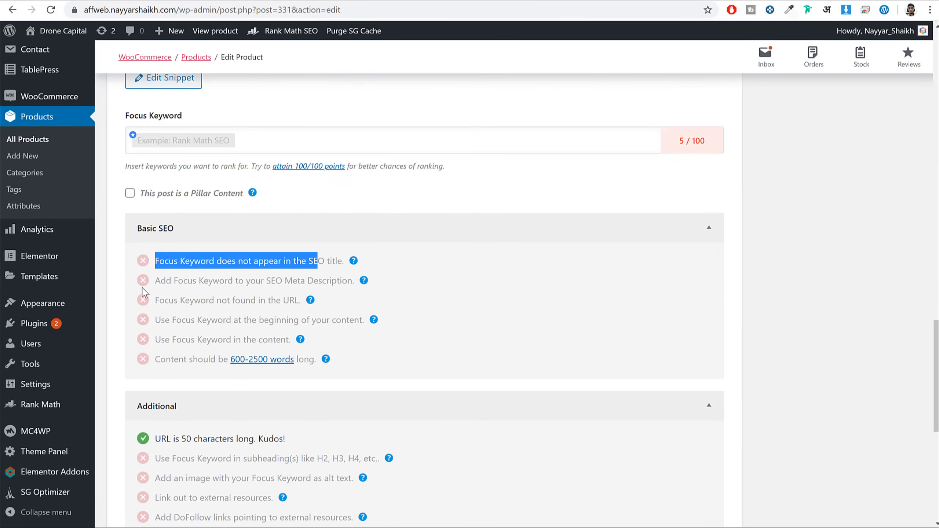
drag(167, 281, 355, 283)
drag(155, 301, 292, 300)
drag(169, 321, 291, 321)
scroll(449, 336, down, 7)
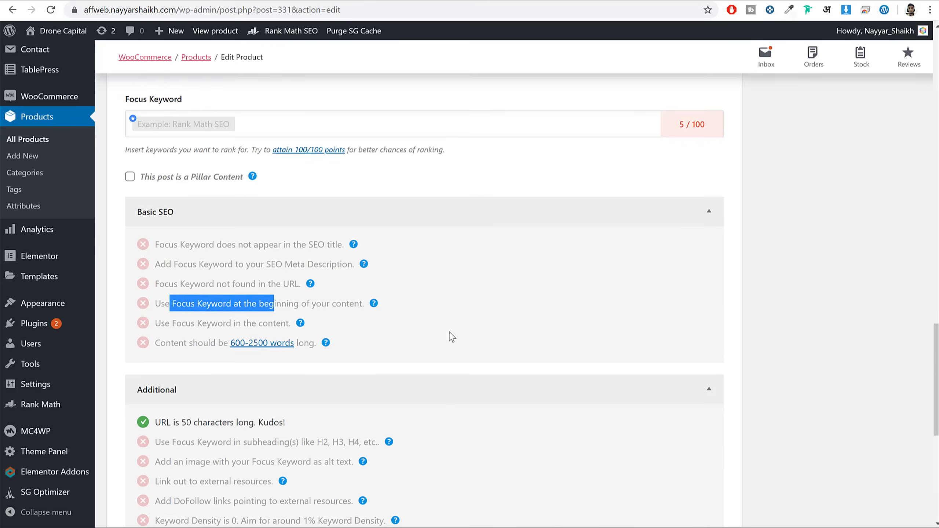
scroll(451, 337, down, 2)
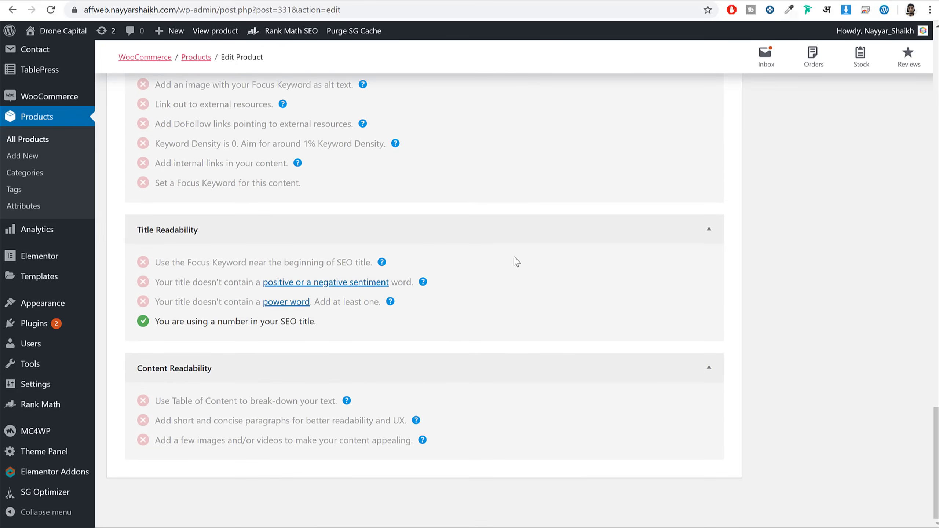
scroll(558, 288, up, 2)
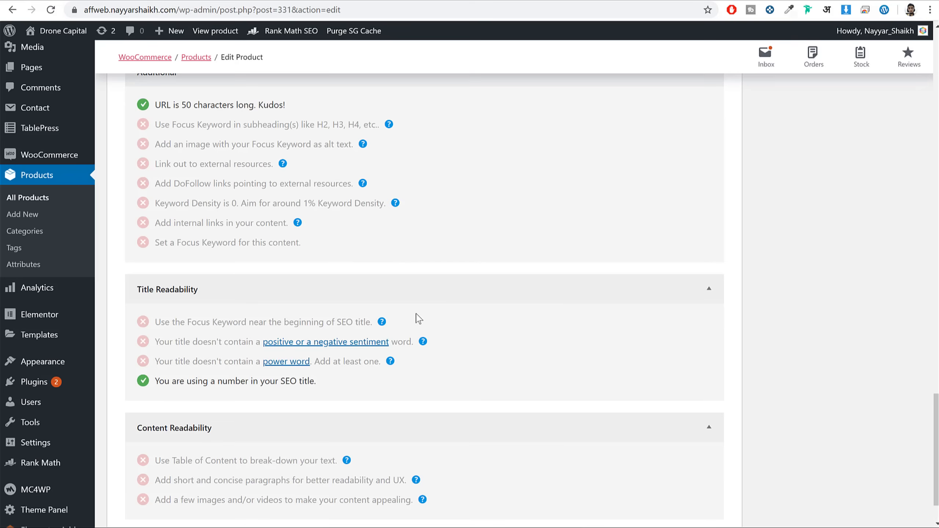
scroll(582, 398, up, 10)
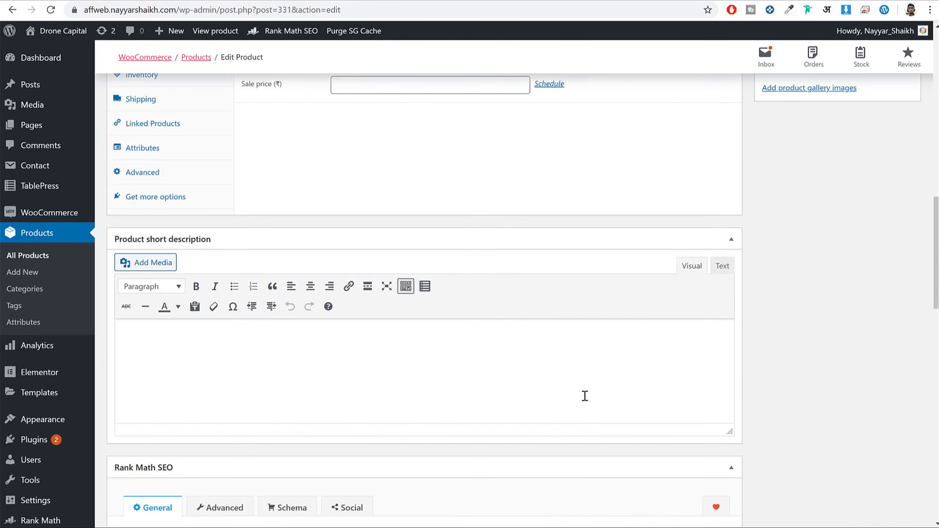
scroll(584, 396, up, 15)
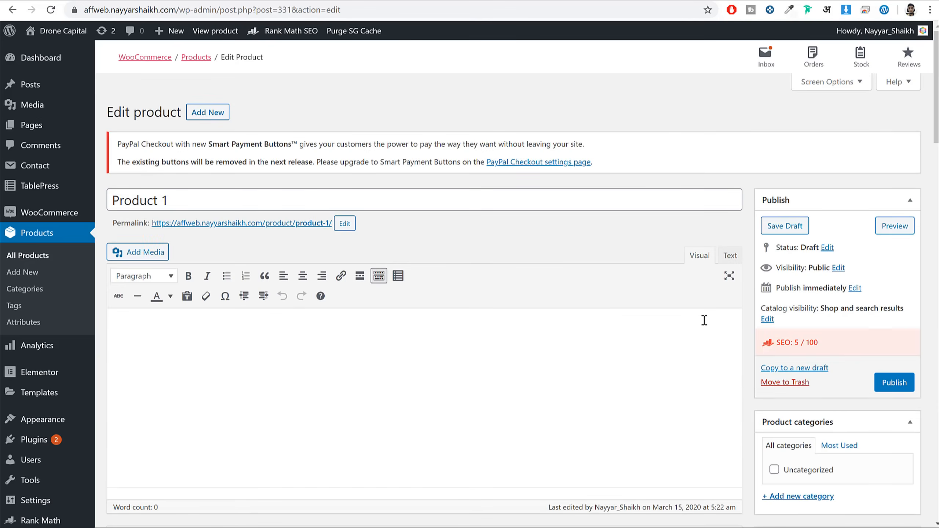